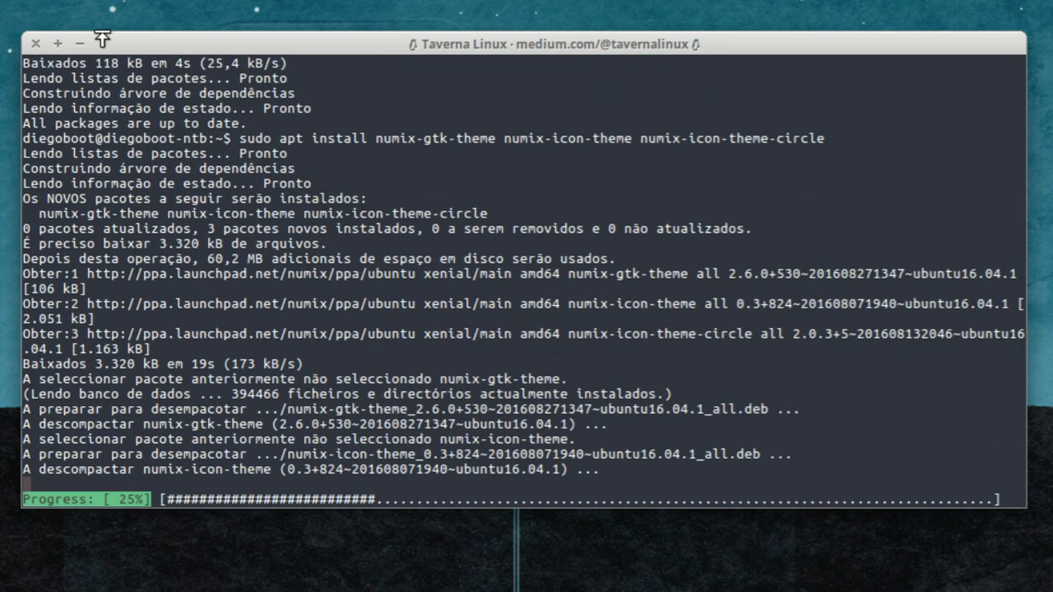
Step: Clear the terminal and add the repository ppa:oranchelo/oranchelo-icon-theme with add-apt-repository, accepting the addition
type("clear")
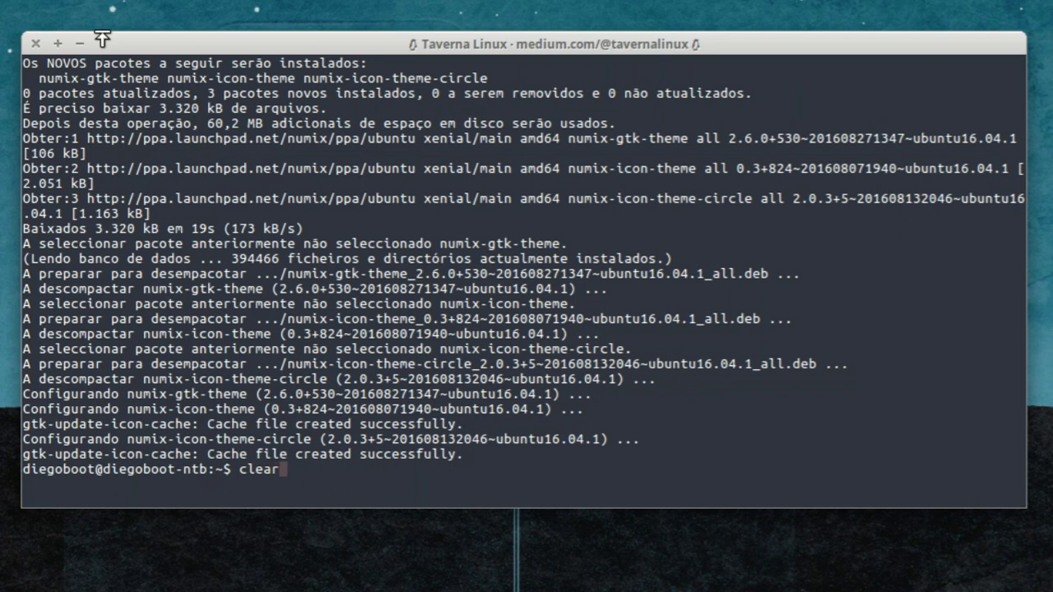
key("Return")
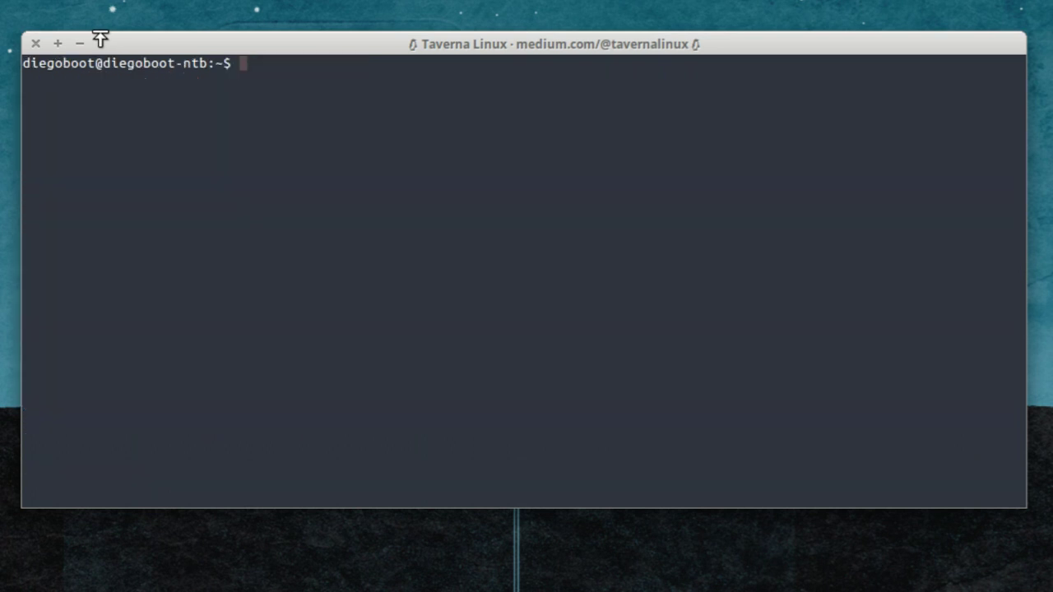
type("sudo add-p")
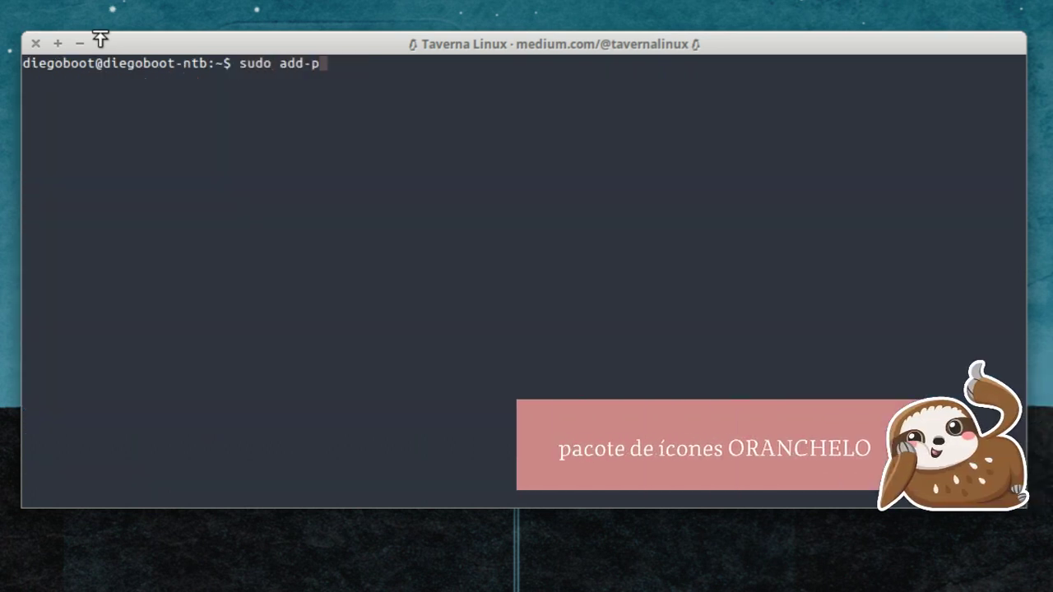
key("BackSpace")
type("apt-repository")
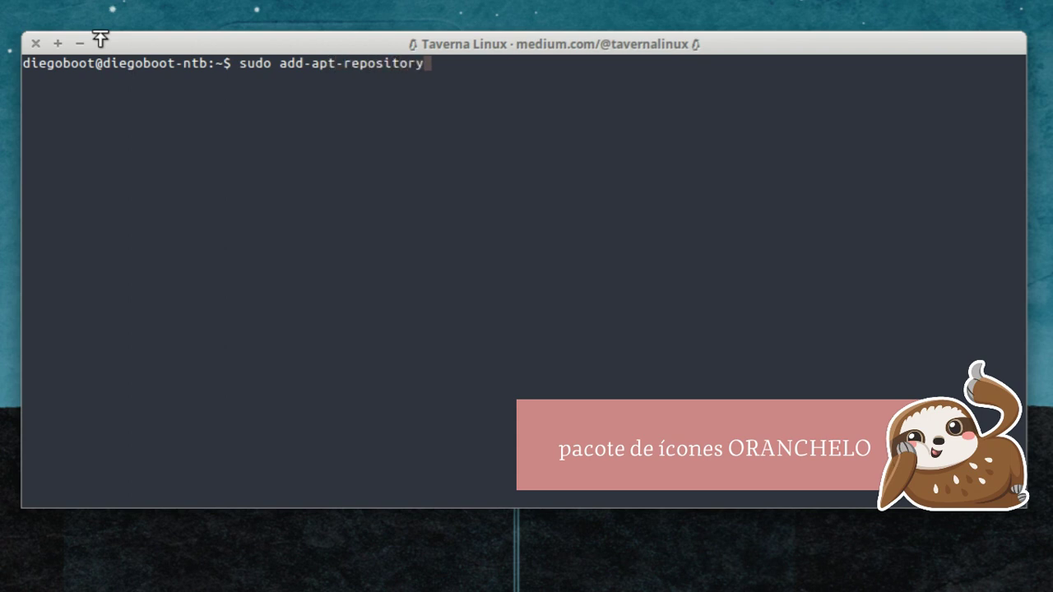
type(" ppa:oranche")
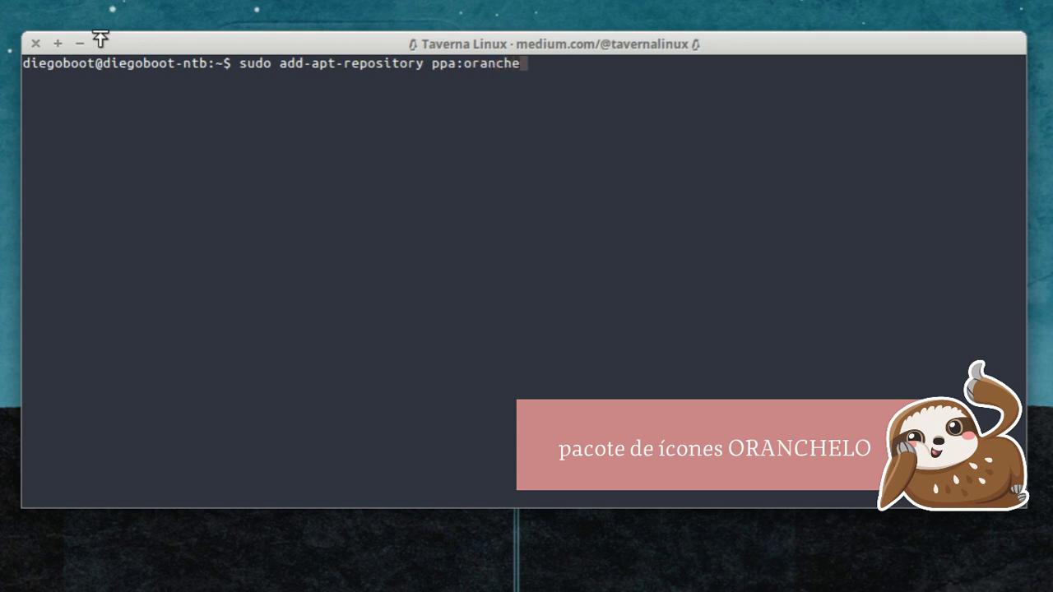
type("lo/oran")
type("chelo")
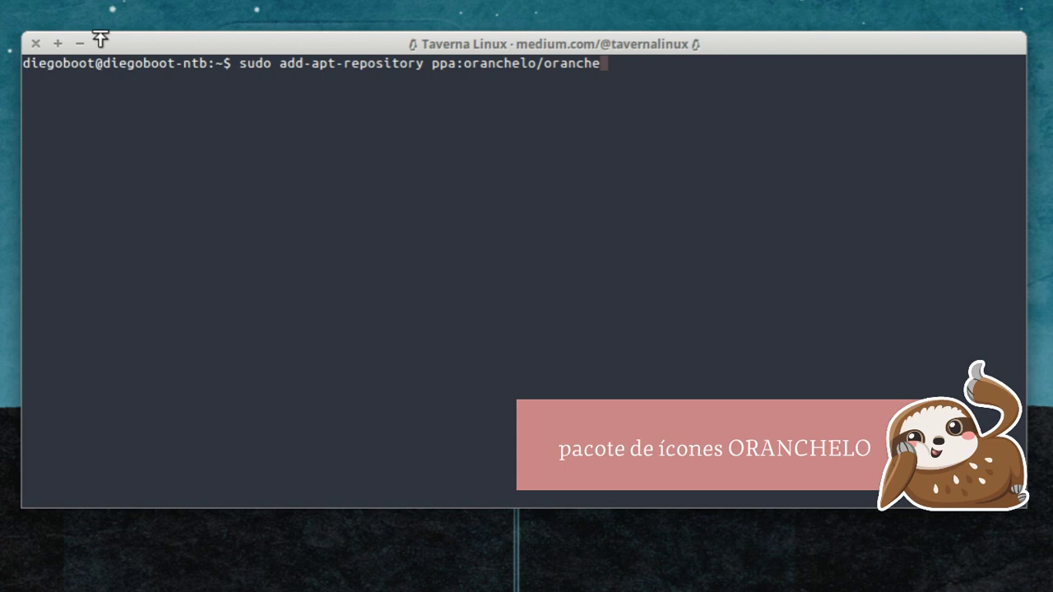
type("-icon-theme")
key("Return")
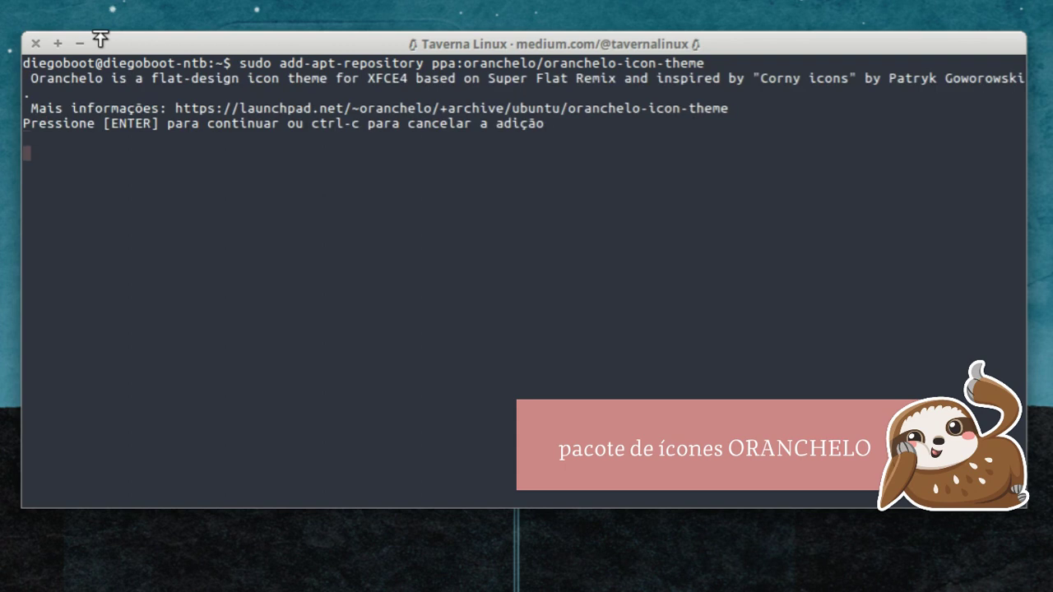
key("Return")
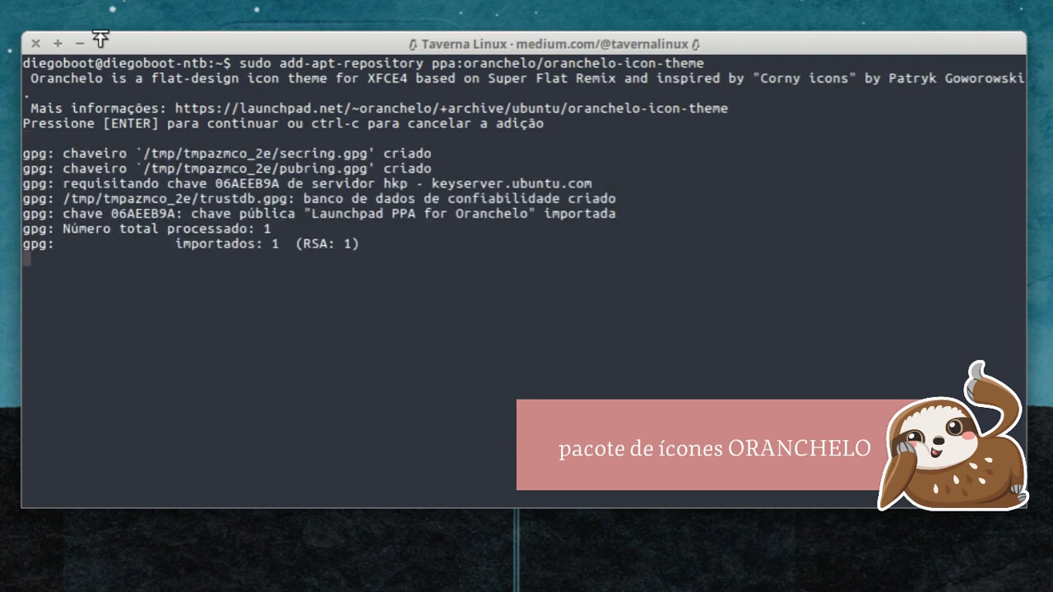
Step: Update the package lists with apt and install the oranchelo-icon-theme package
type("sudo apt update")
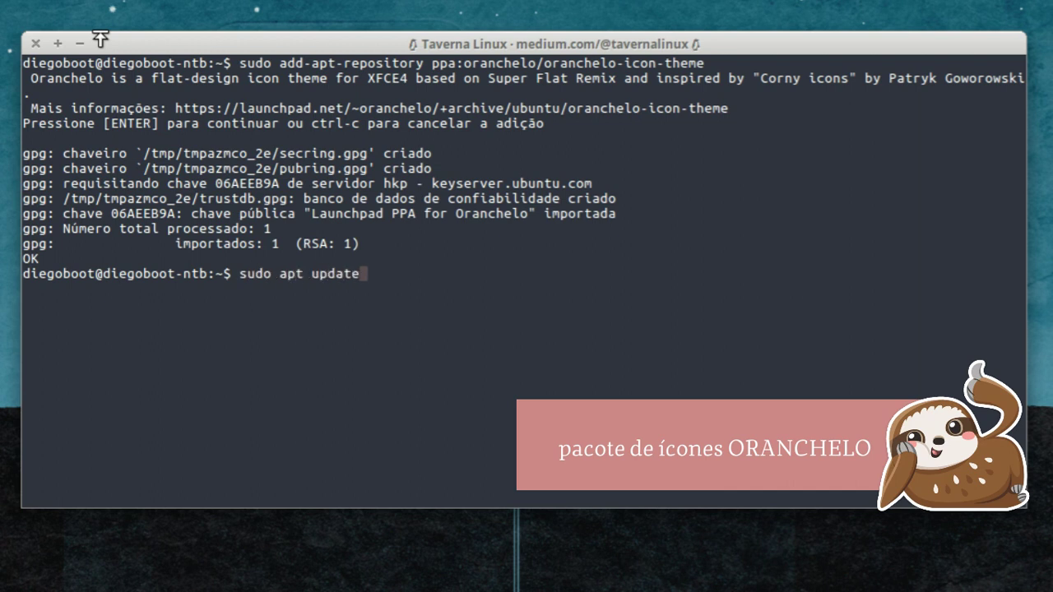
key("Return")
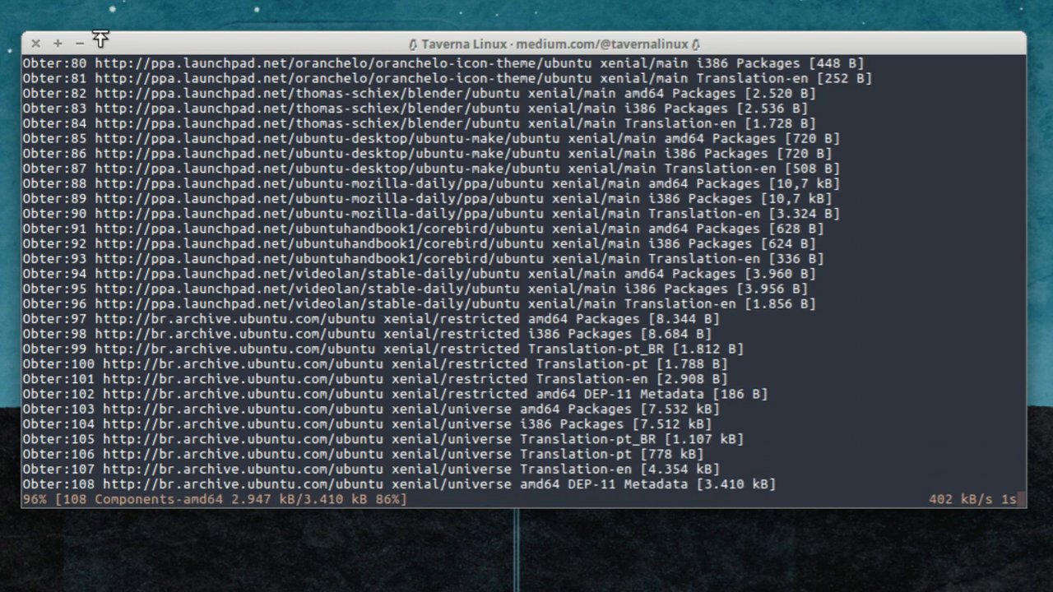
type("sudo apt install oranchelo-icon-theme")
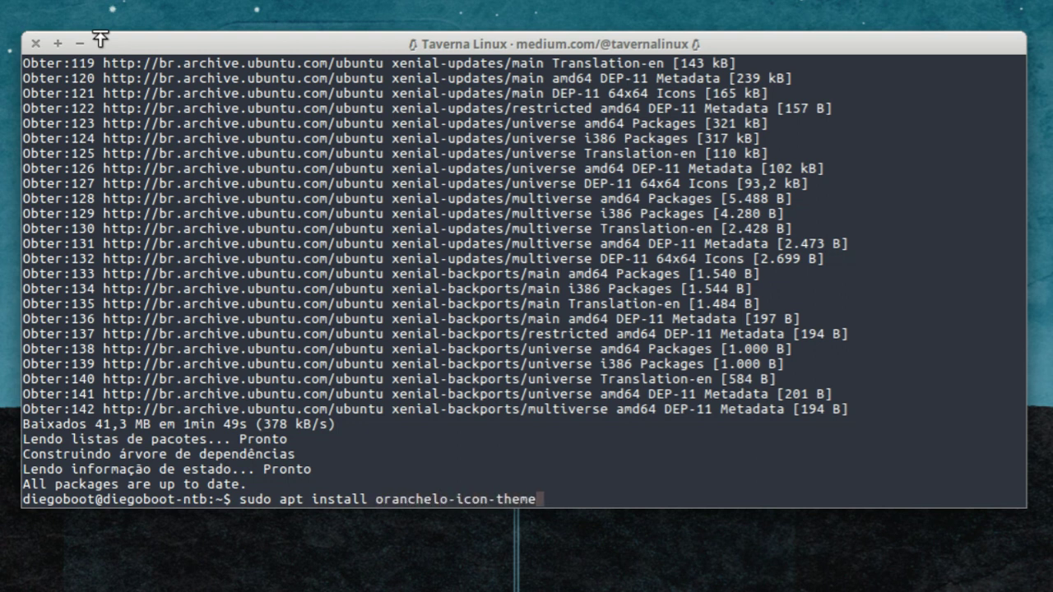
key("Return")
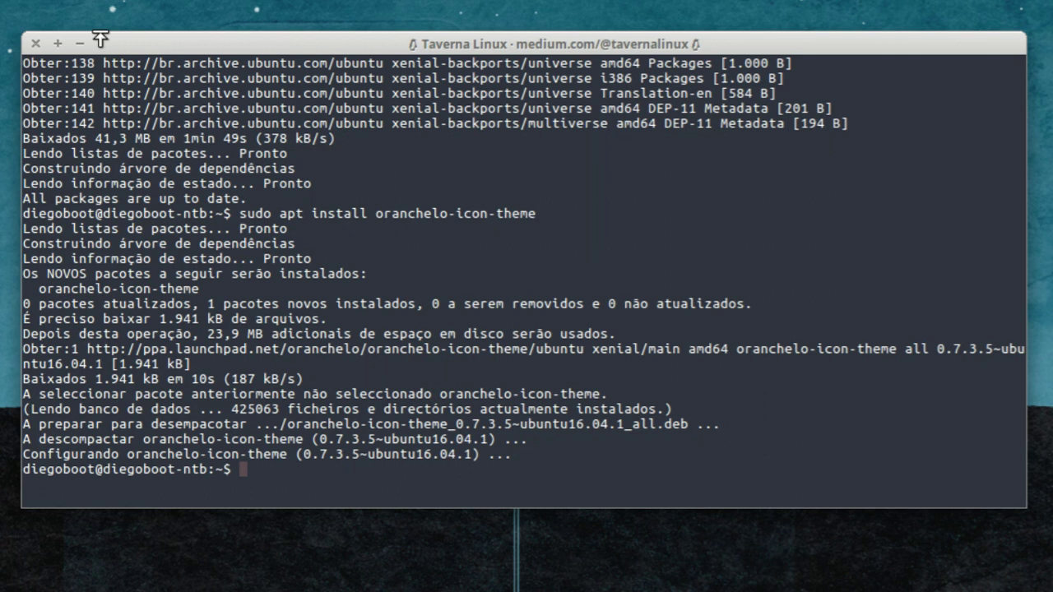
Step: Exit the terminal and open the Aparência settings from the Xfce settings manager
type("exit")
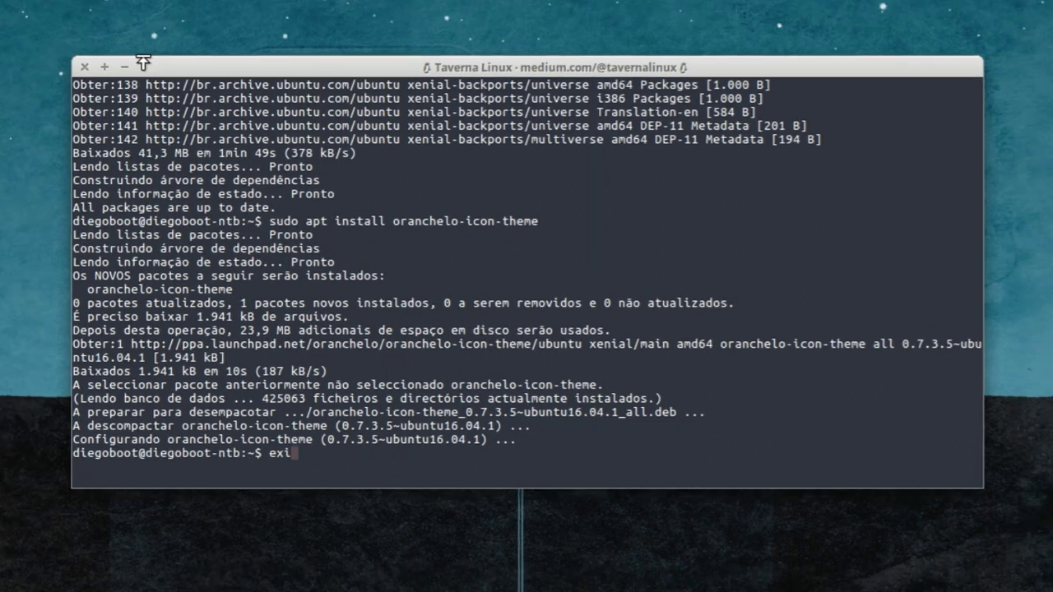
key("Return")
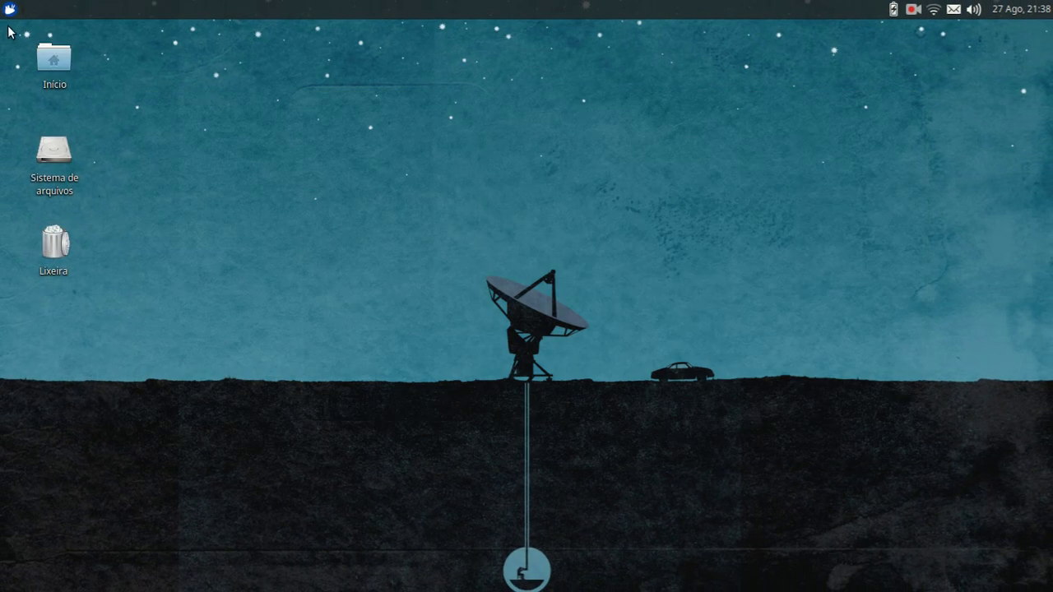
left_click(9, 9)
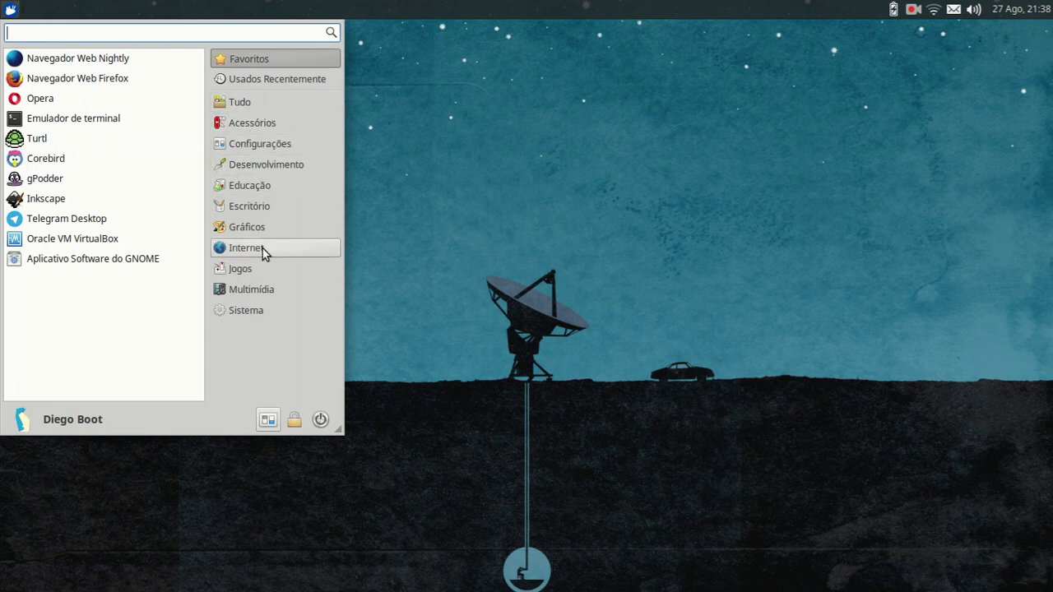
left_click(268, 419)
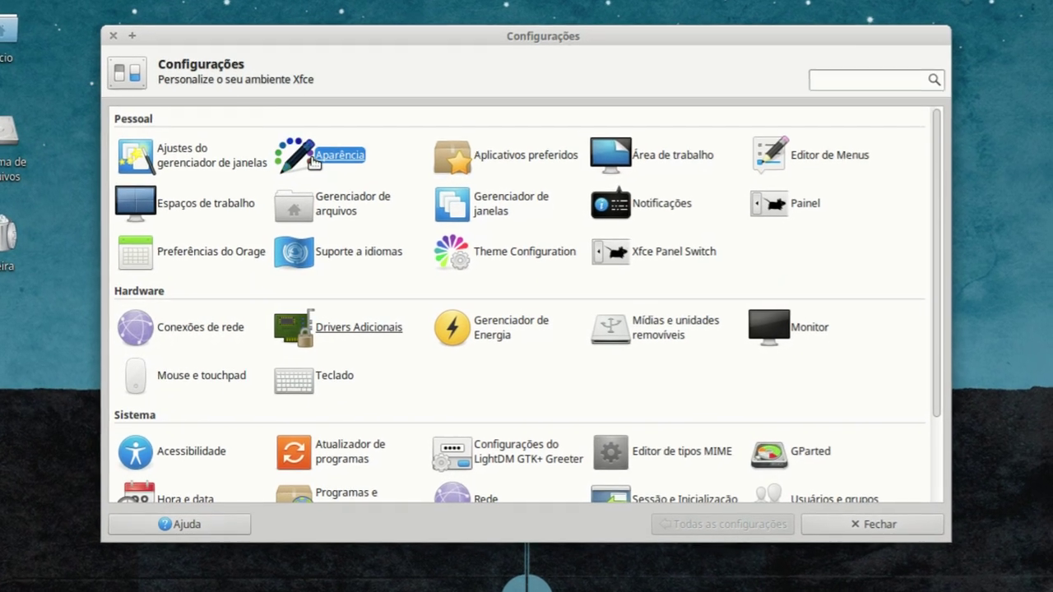
left_click(313, 159)
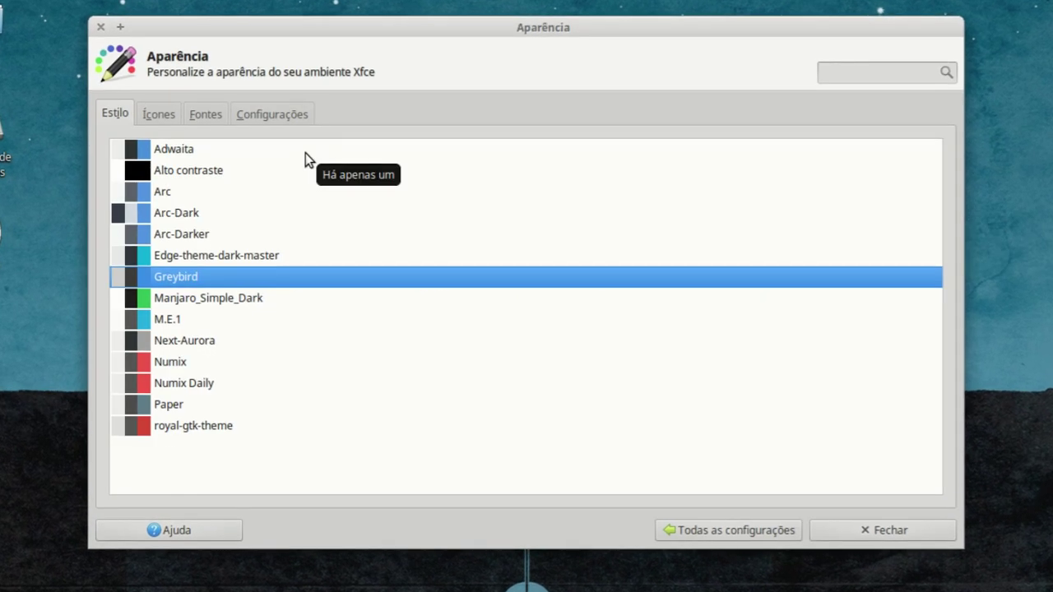
Step: Try out the interface styles Arc, Arc-Dark, Arc-Darker, Numix, Numix Daily, Paper and royal-gtk-theme
left_click(230, 198)
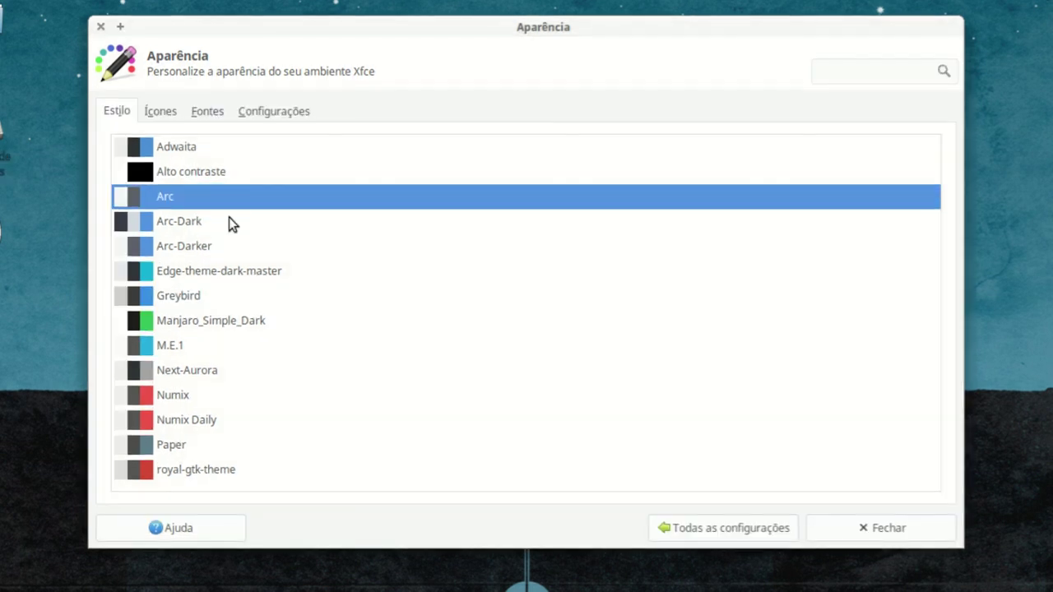
left_click(228, 219)
left_click(228, 245)
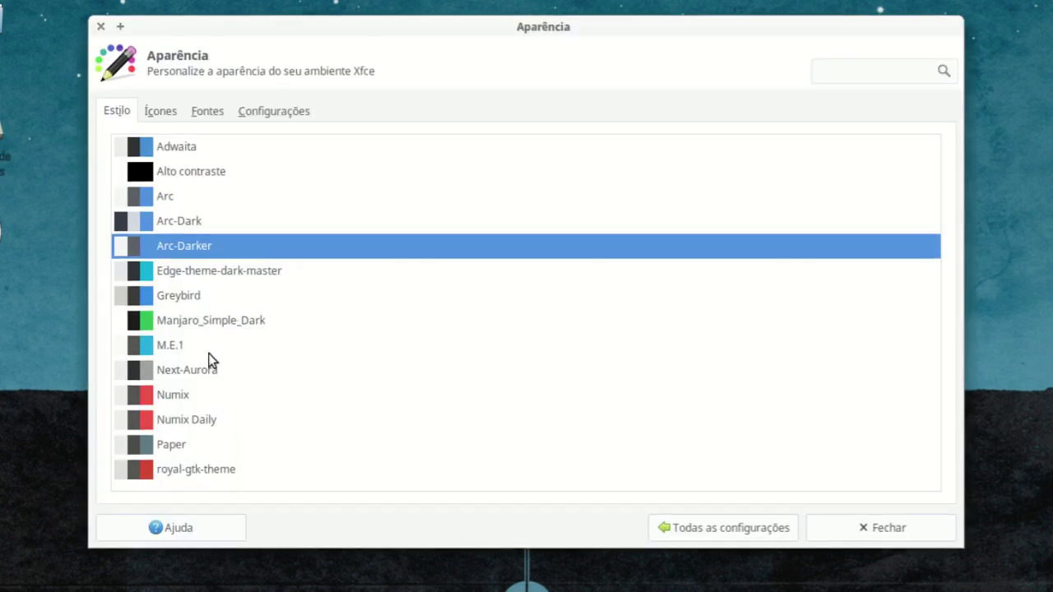
left_click(196, 396)
left_click(189, 383)
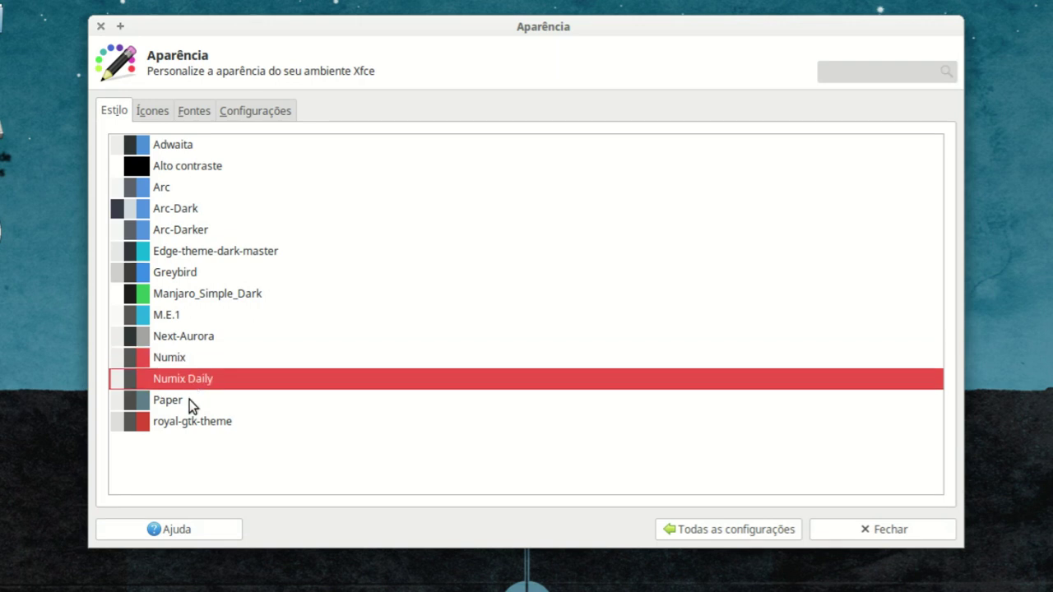
left_click(189, 399)
left_click(189, 422)
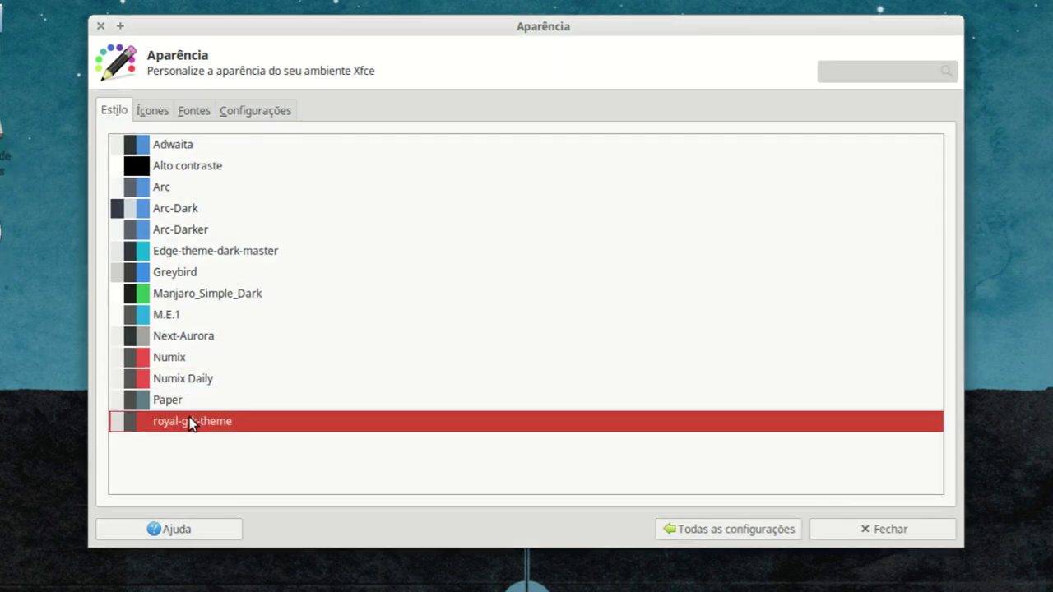
Step: Apply the Arc interface style and show the available icon themes
left_click(160, 186)
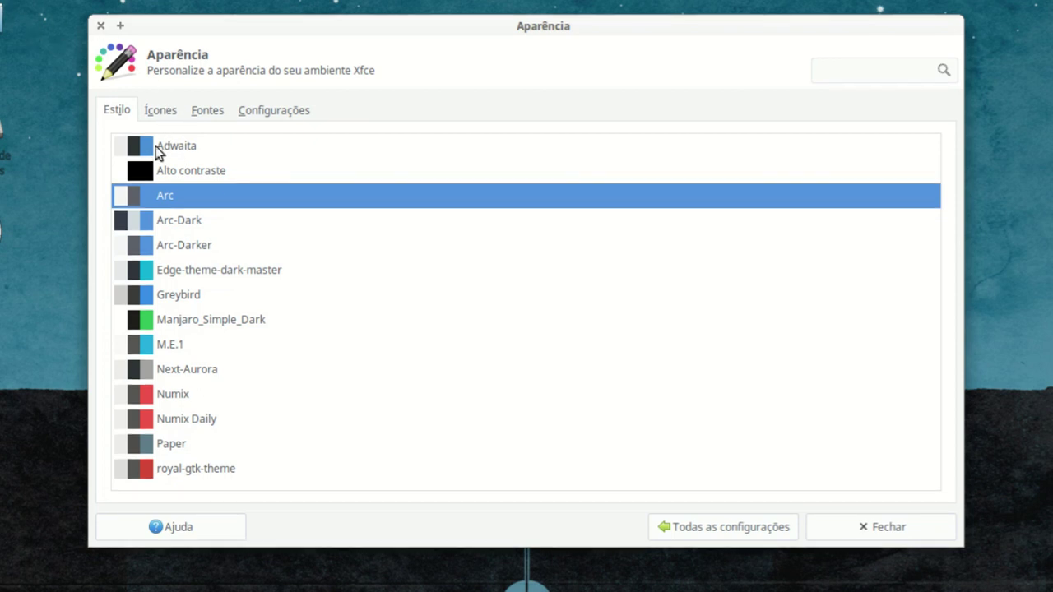
left_click(160, 109)
Step: Try out the Numix, Numix Circle, Oranchelo and Paper icon themes
scroll(428, 365, "down", 5)
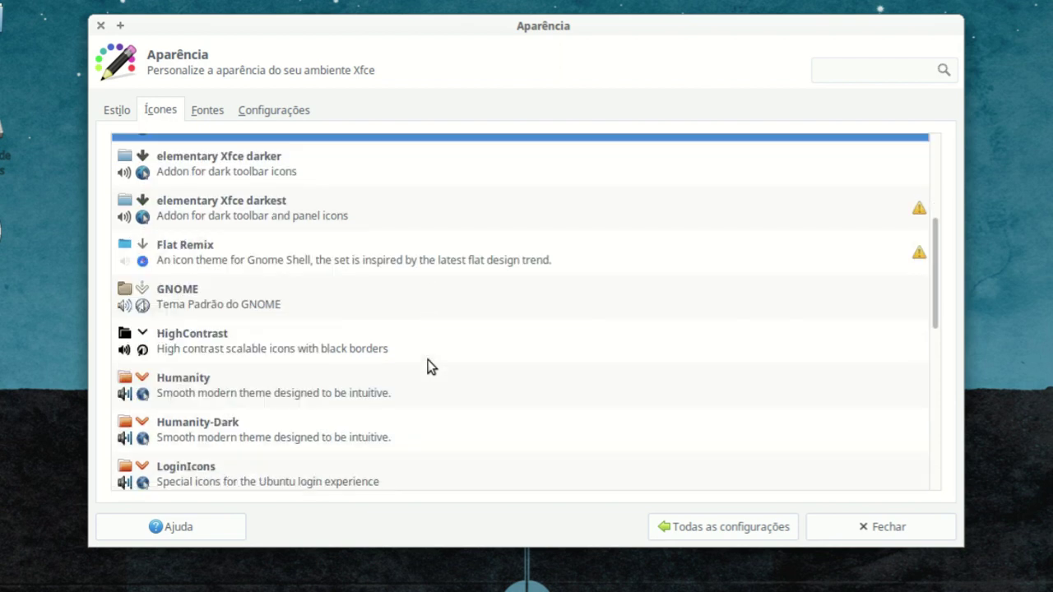
scroll(333, 329, "down", 4)
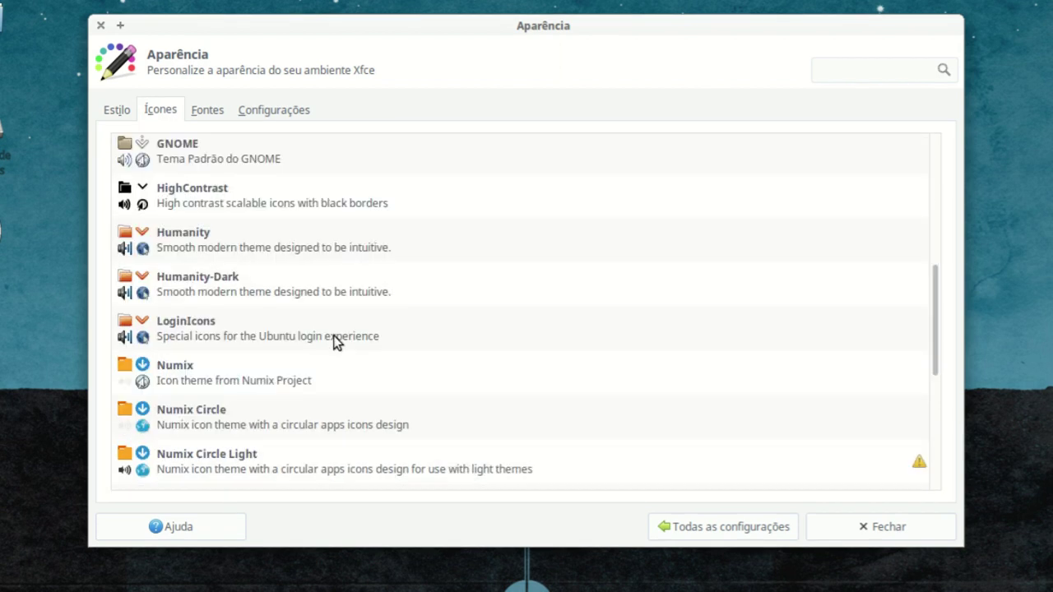
scroll(336, 341, "down", 1)
left_click(285, 326)
left_click(282, 362)
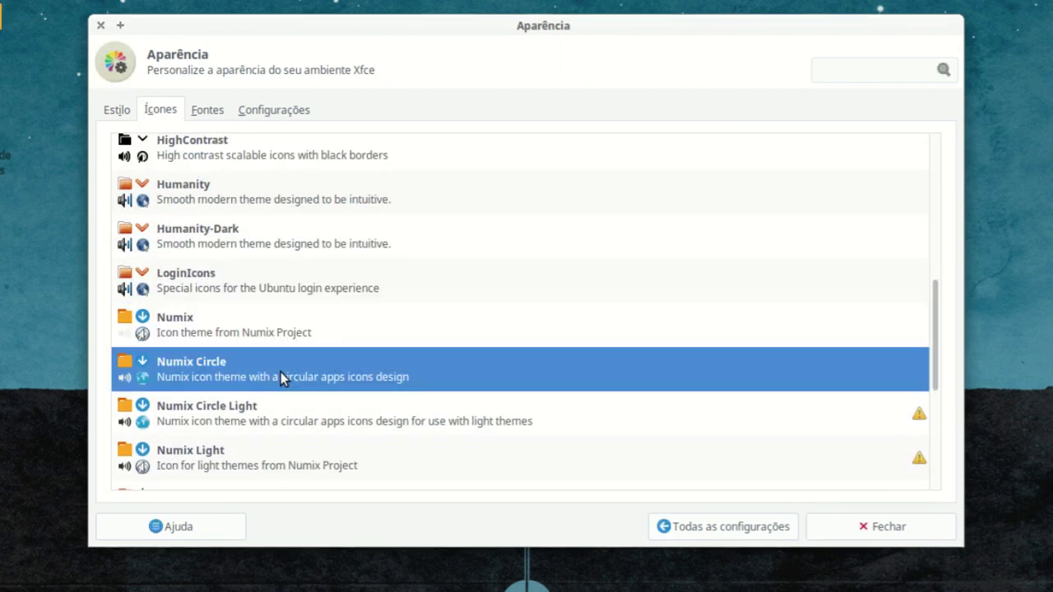
scroll(253, 387, "down", 3)
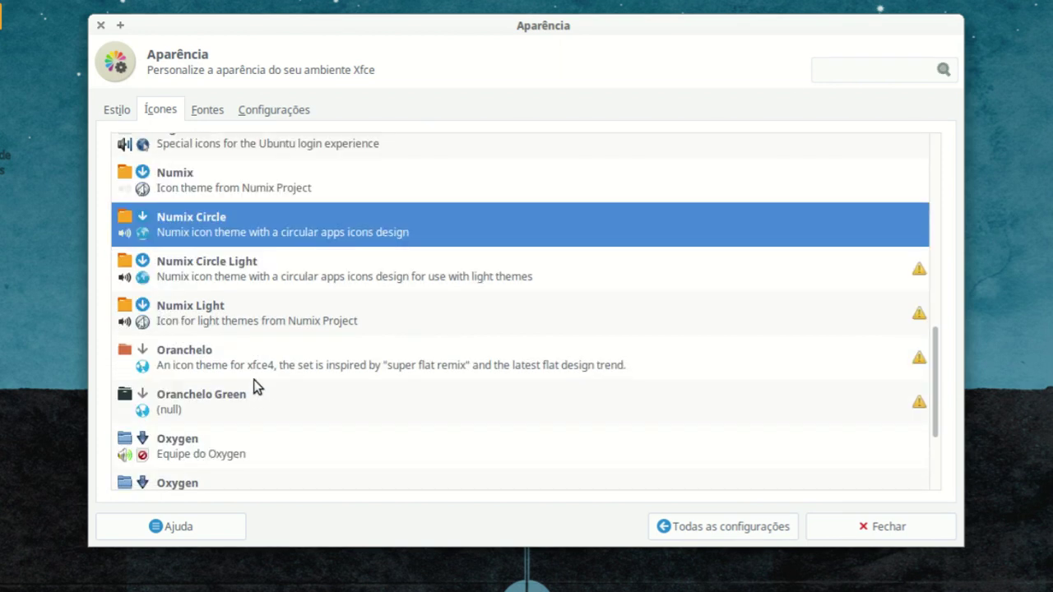
scroll(239, 304, "down", 1)
left_click(233, 324)
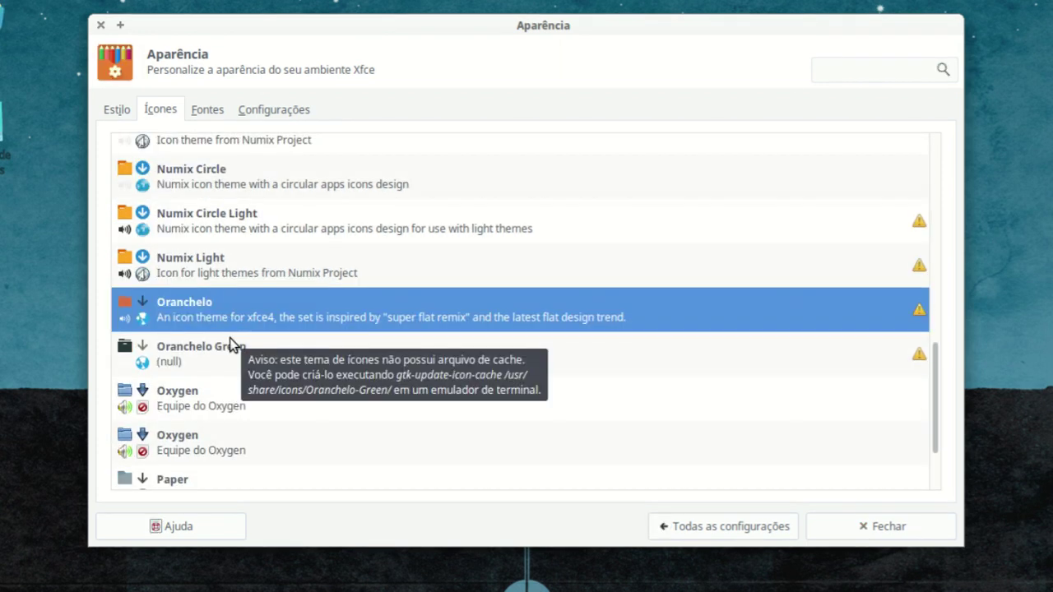
scroll(230, 338, "down", 3)
left_click(482, 391)
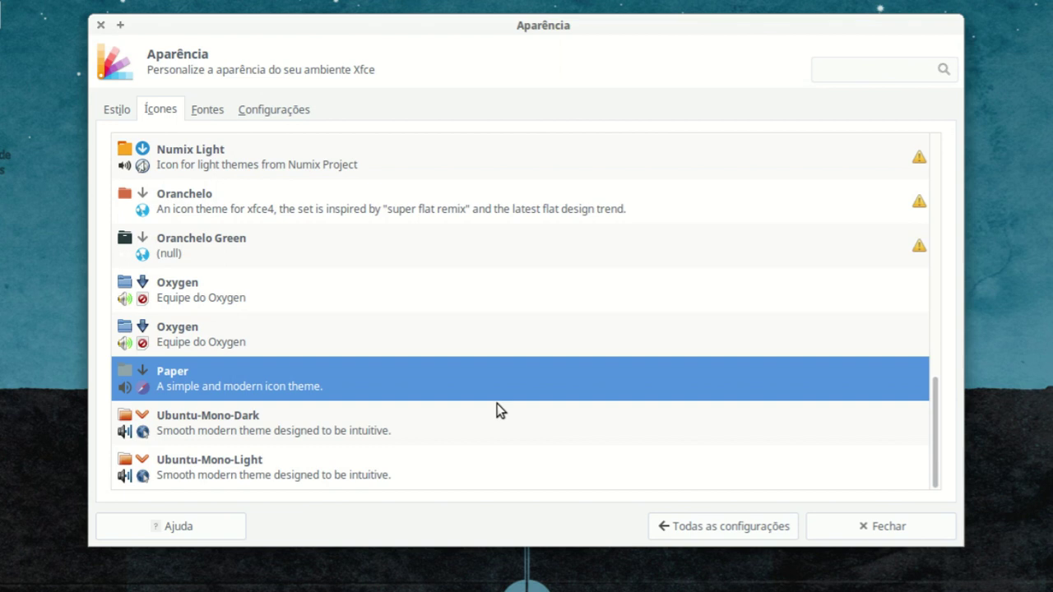
Step: Apply the Oranchelo icon theme
scroll(491, 413, "up", 3)
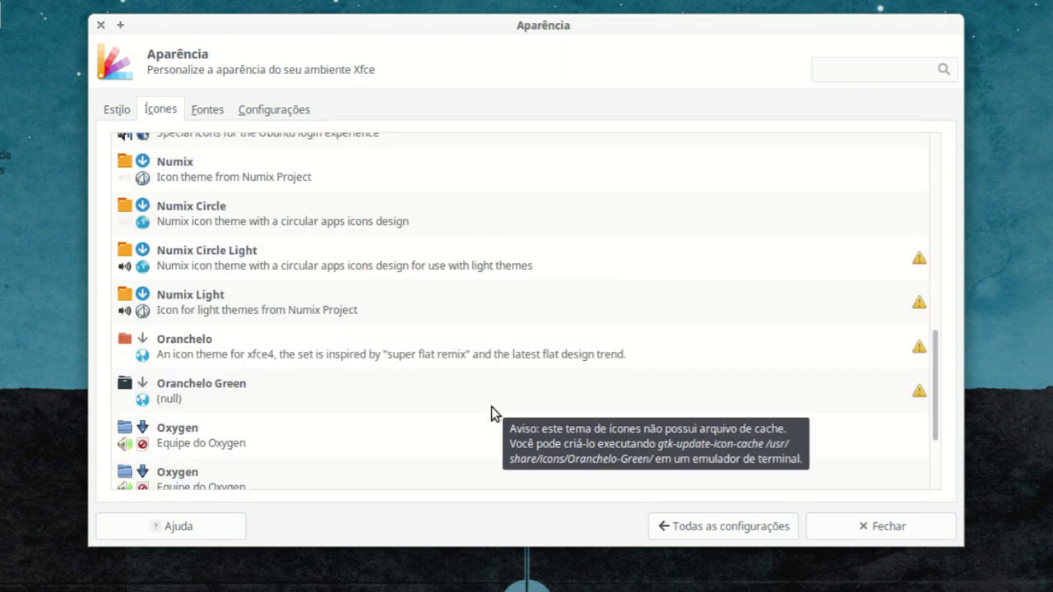
scroll(491, 413, "down", 2)
left_click(224, 245)
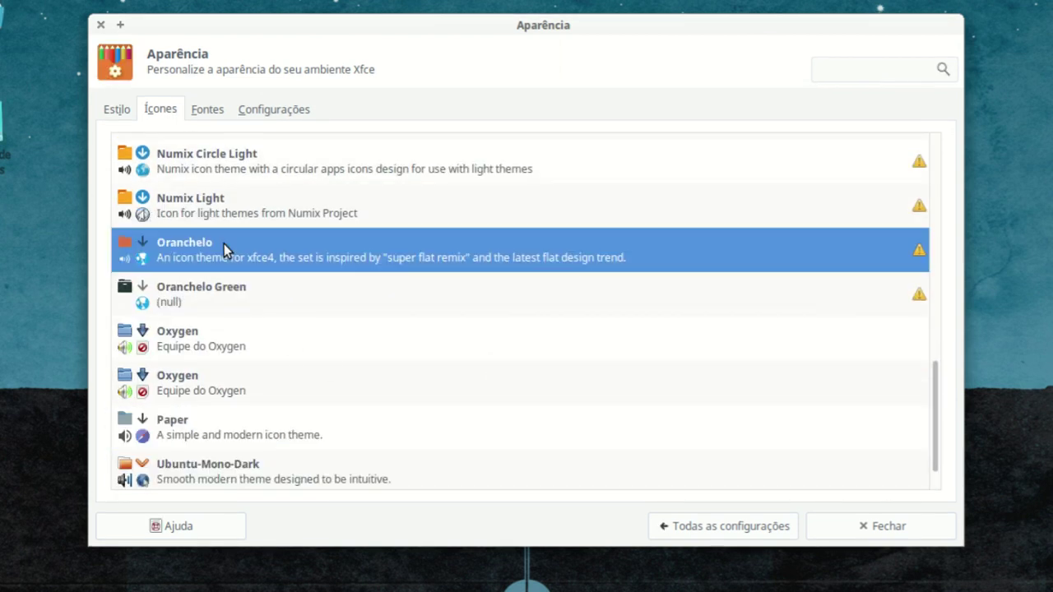
Step: Look over the icons in the full settings overview, and set the window manager theme to Default
left_click(699, 527)
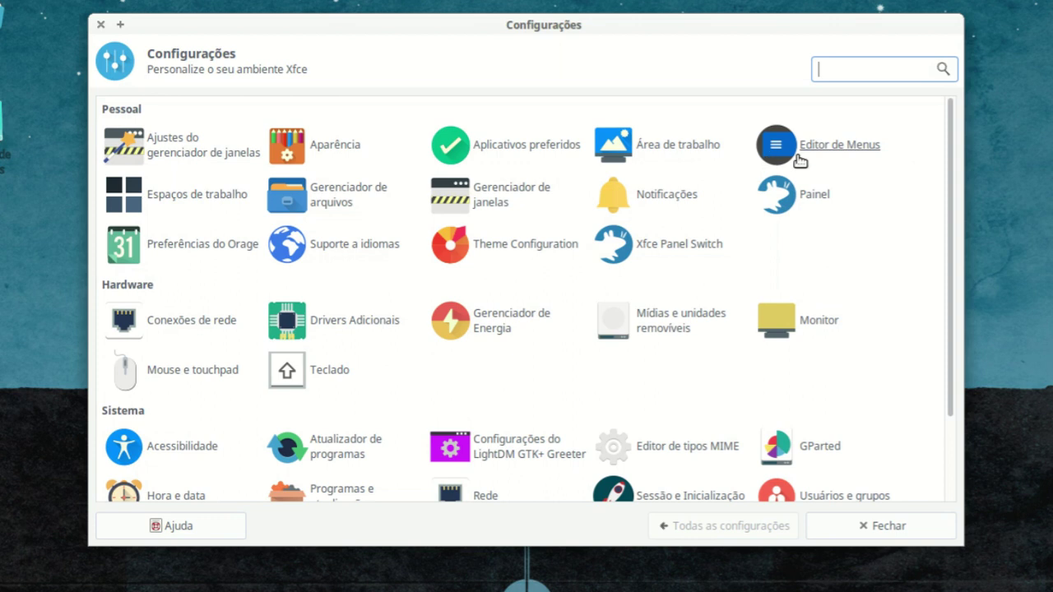
scroll(951, 137, "down", 3)
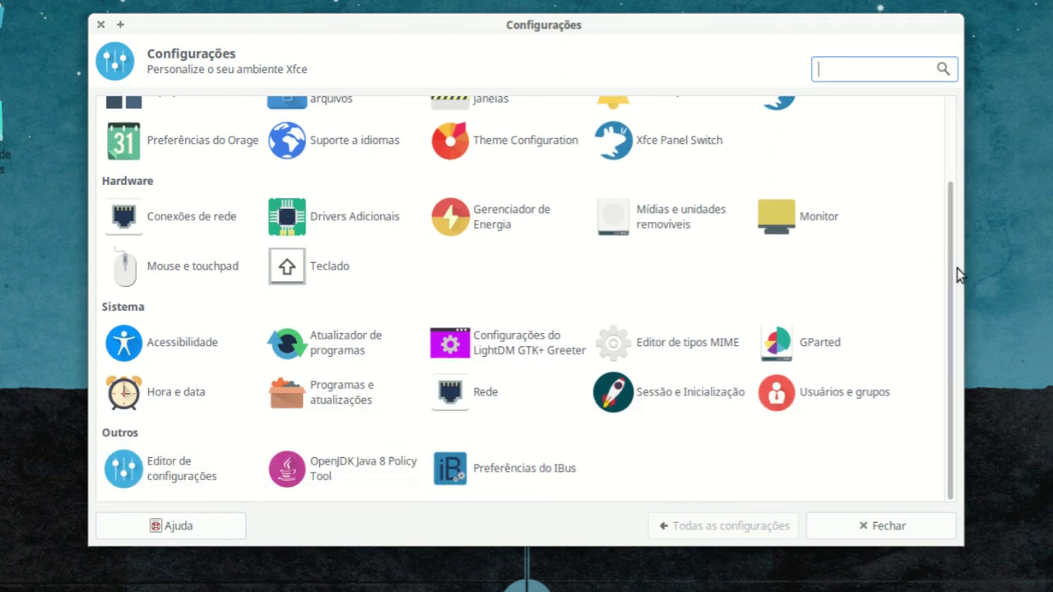
scroll(952, 264, "up", 3)
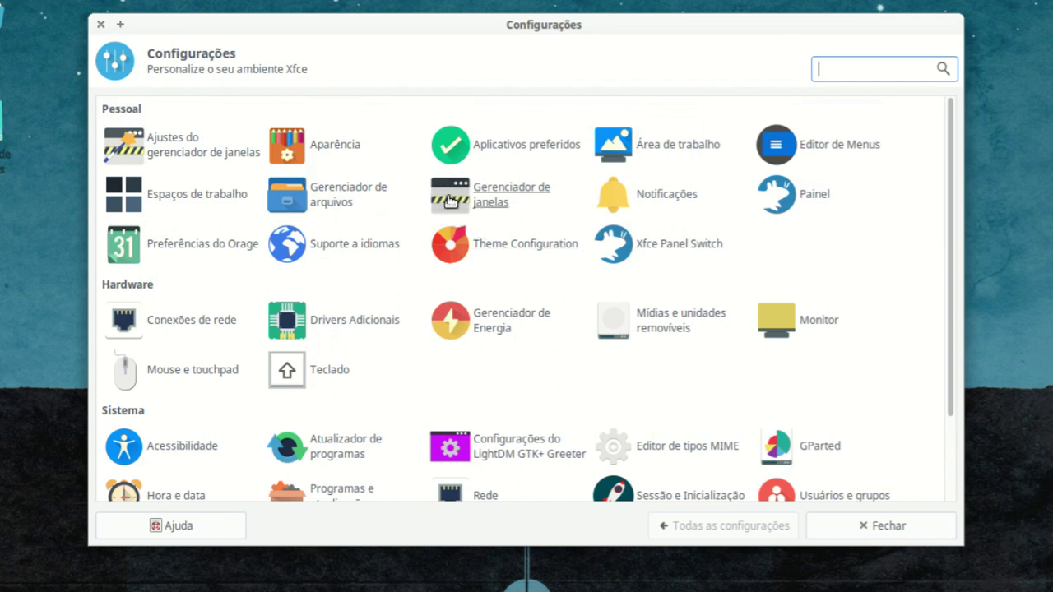
left_click(461, 206)
scroll(454, 226, "up", 3)
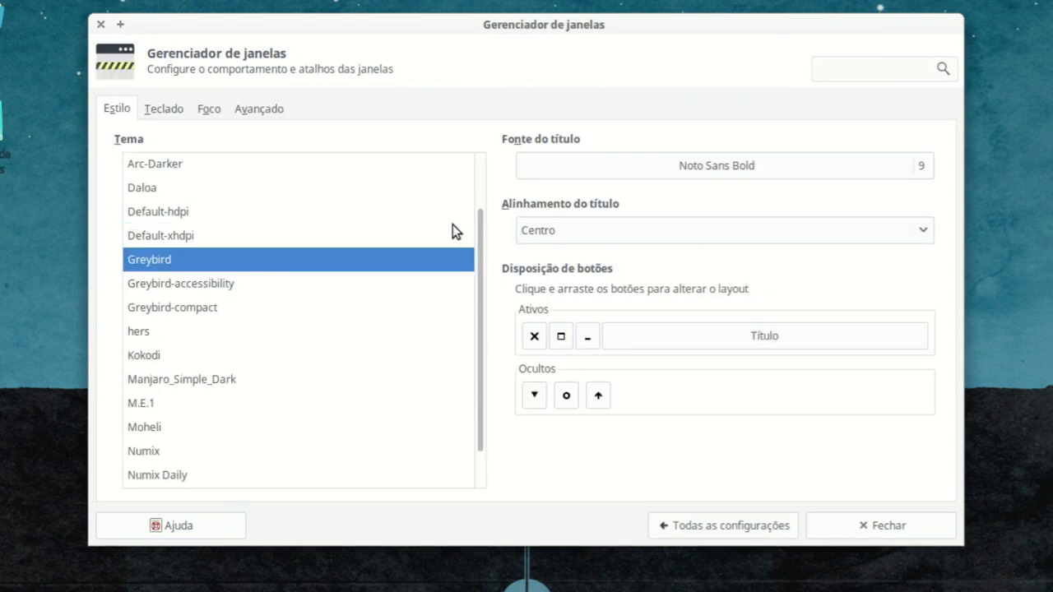
left_click(191, 171)
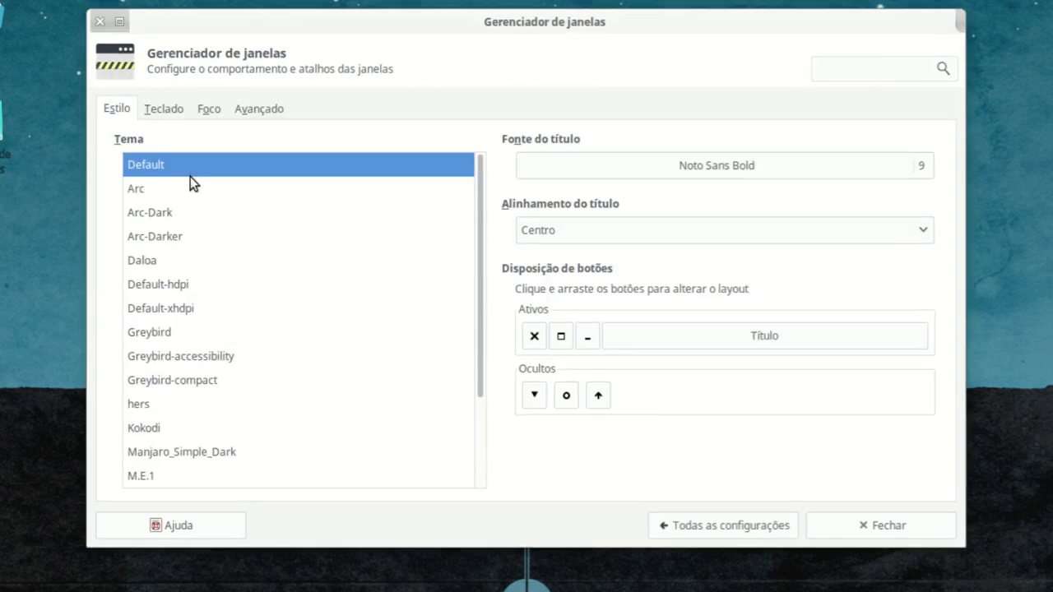
Step: Try out the window themes from Arc through hers, including Arc-Darker, Daloa, Default-xhdpi and the Greybird variants
left_click(201, 193)
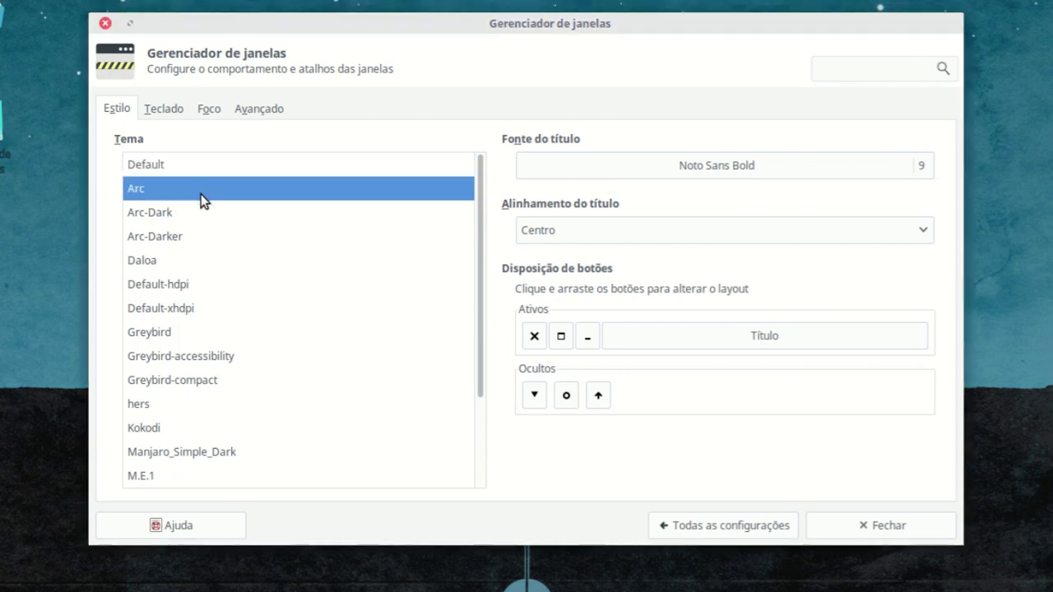
left_click(204, 215)
left_click(207, 236)
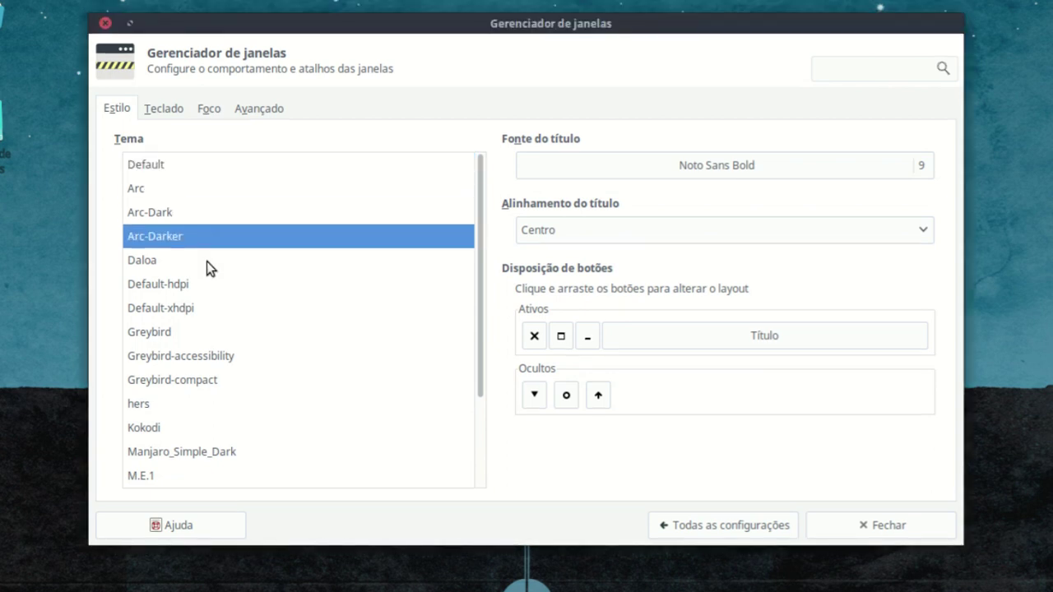
left_click(207, 261)
left_click(207, 282)
left_click(224, 309)
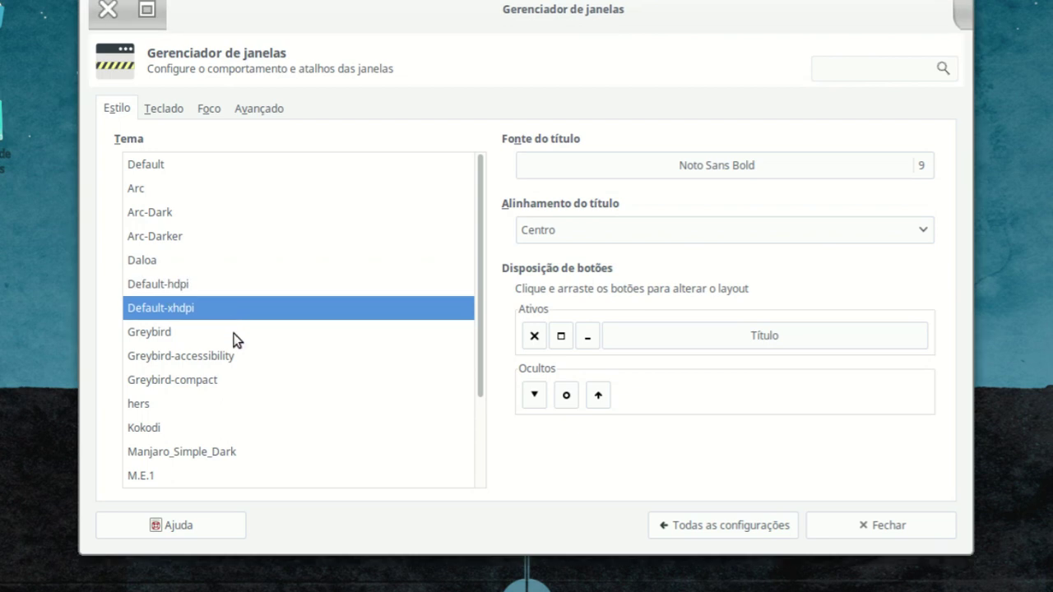
left_click(235, 333)
left_click(235, 357)
left_click(233, 379)
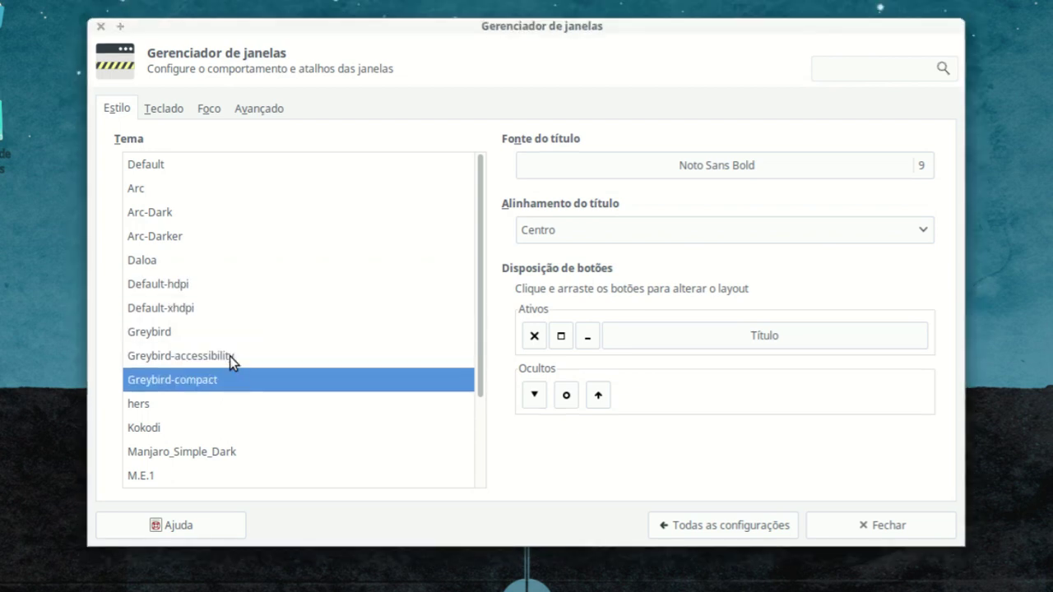
left_click(232, 406)
Step: Try out the remaining window themes from Kokodi through Numix, Numix Daily, Paper and UniteMod
scroll(450, 317, "down", 3)
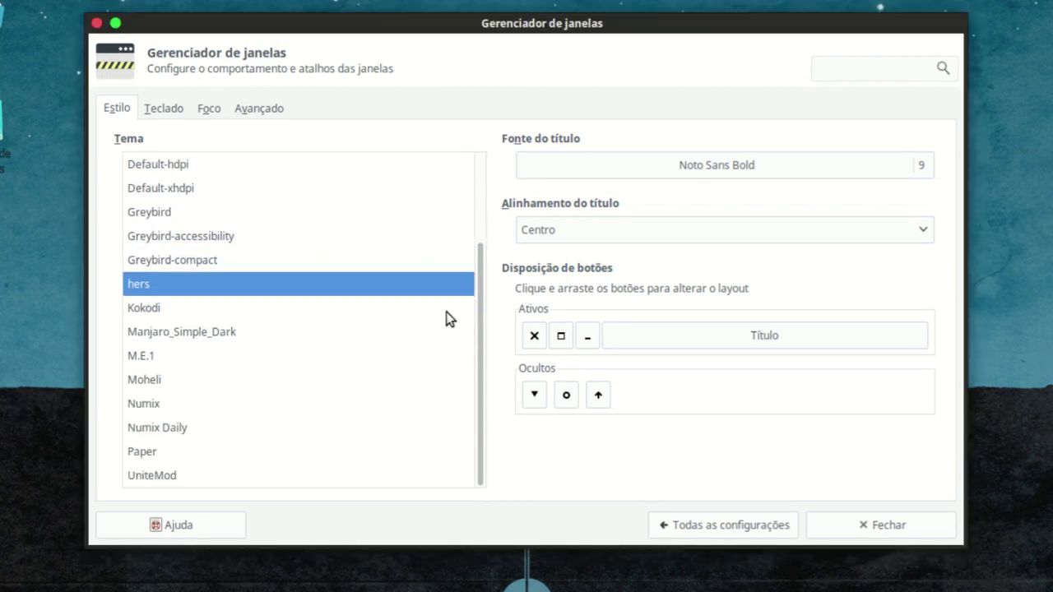
left_click(235, 308)
left_click(234, 331)
left_click(232, 355)
left_click(203, 379)
left_click(212, 402)
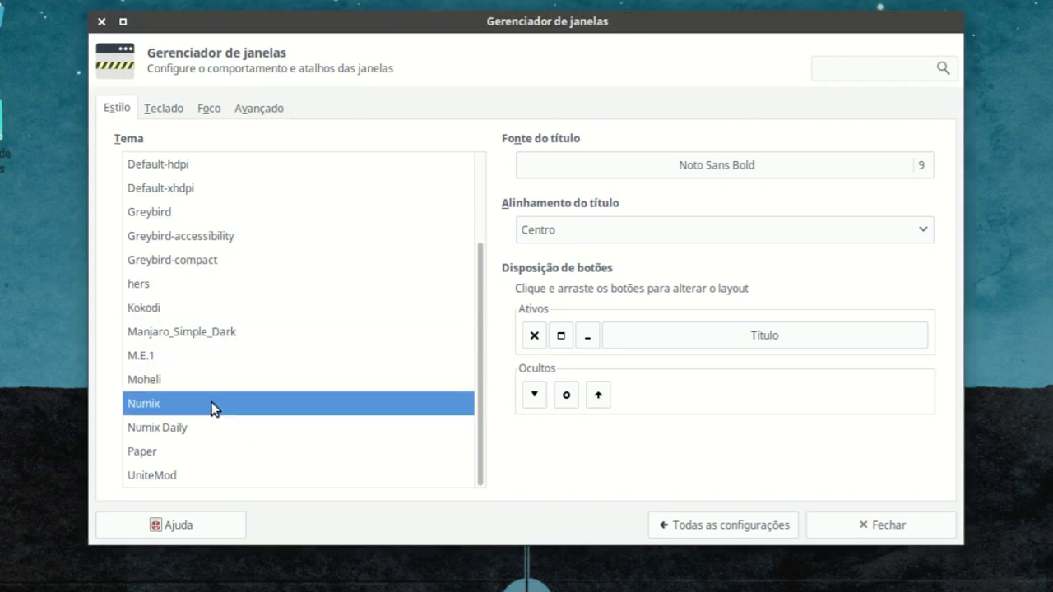
left_click(227, 429)
left_click(228, 452)
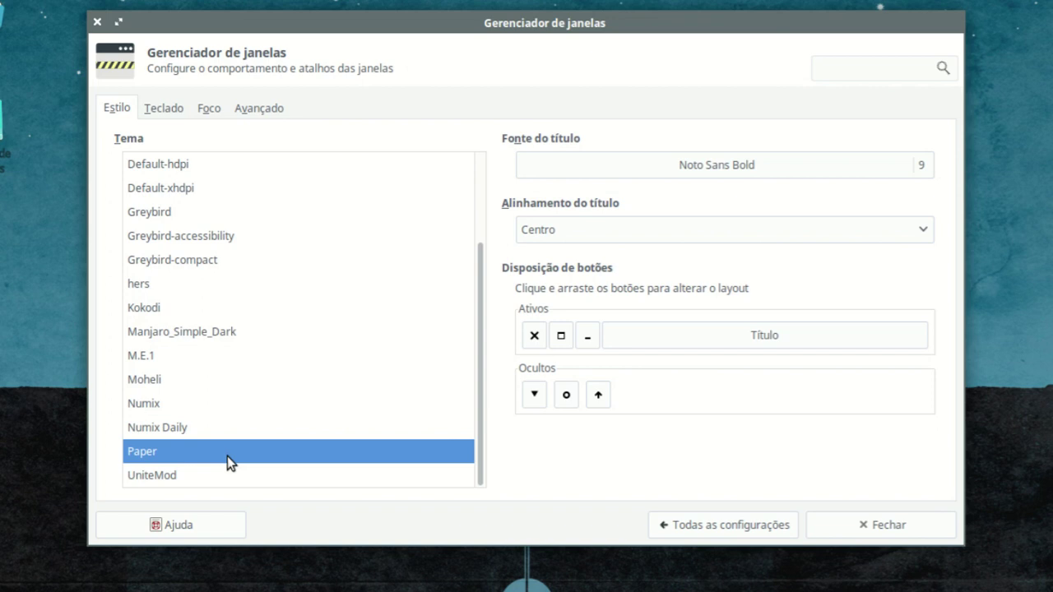
left_click(235, 480)
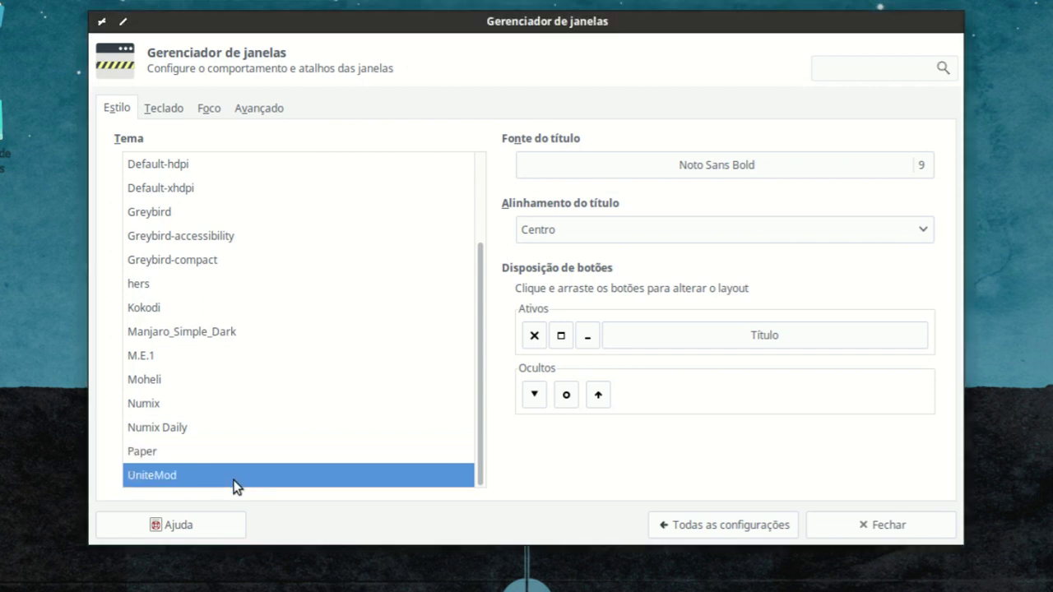
Step: Apply the Arc-Dark window theme
left_click_drag(482, 384, 482, 291)
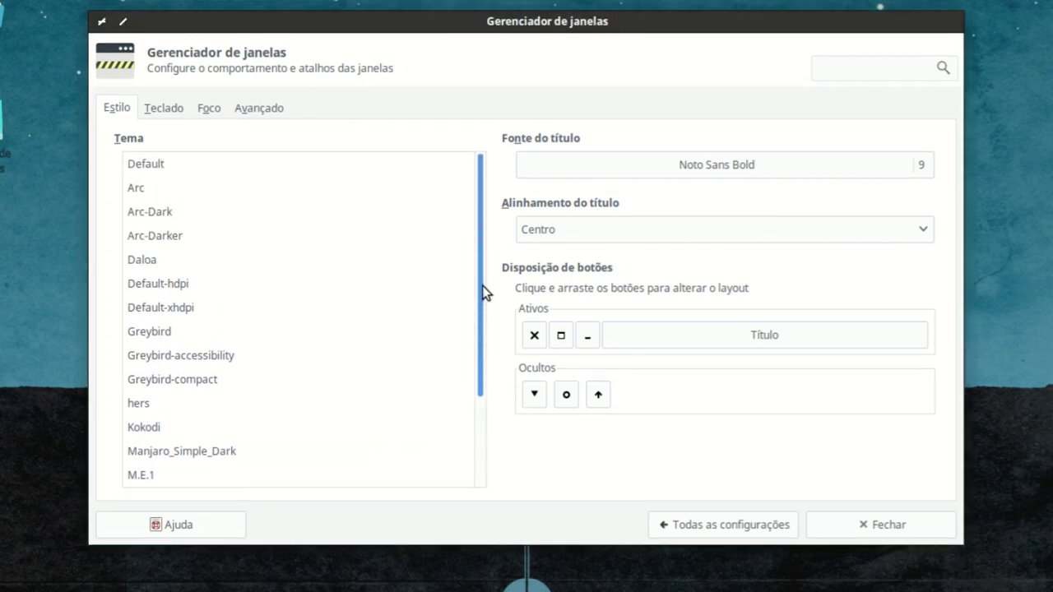
left_click(174, 214)
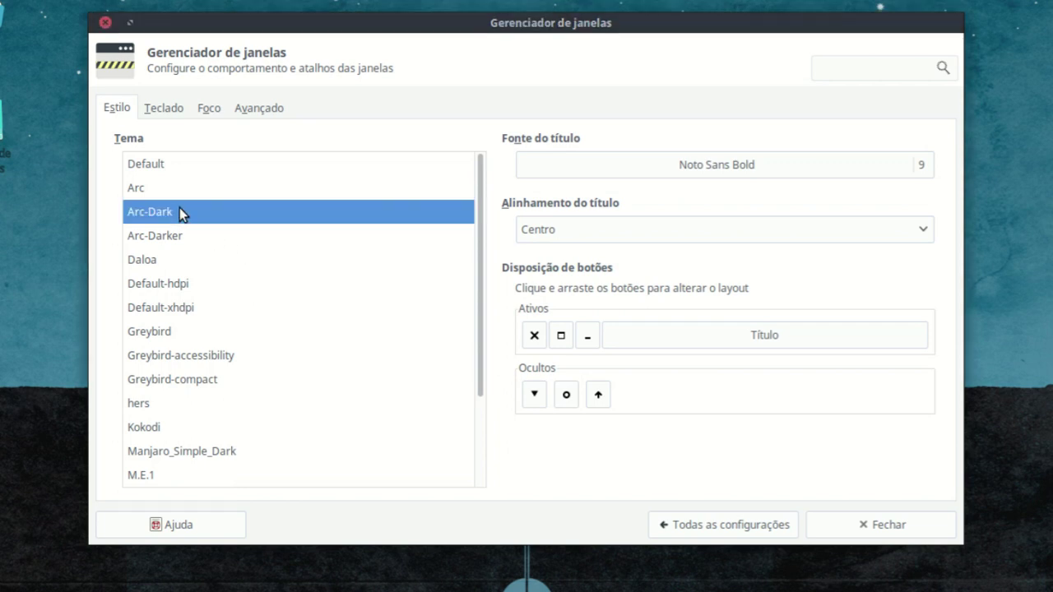
Step: Try the Kirvy font for window titles in the Thin and Light styles at size 9
left_click(780, 168)
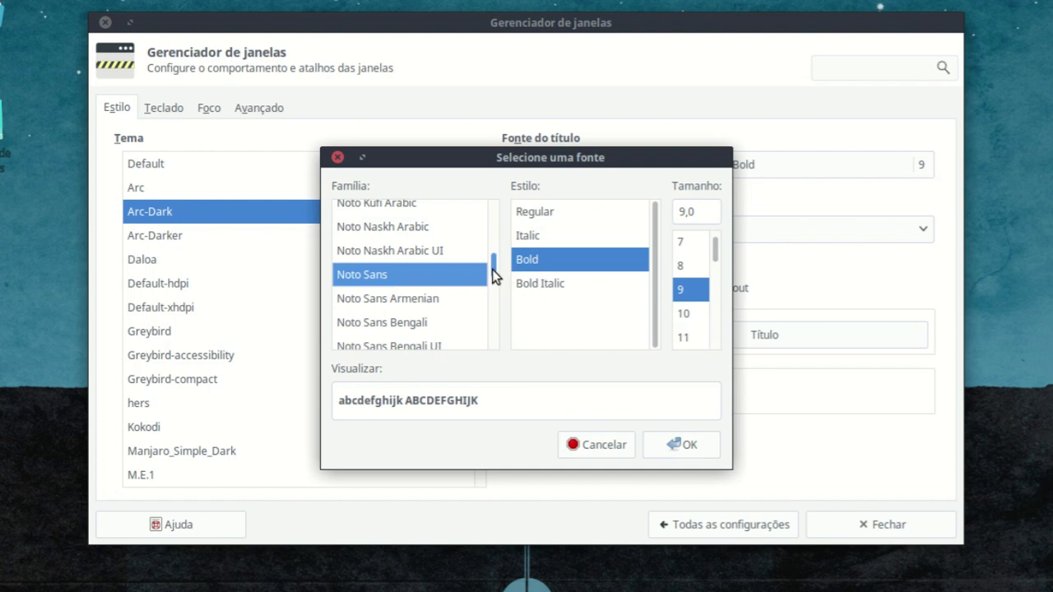
left_click_drag(494, 276, 494, 255)
left_click(418, 296)
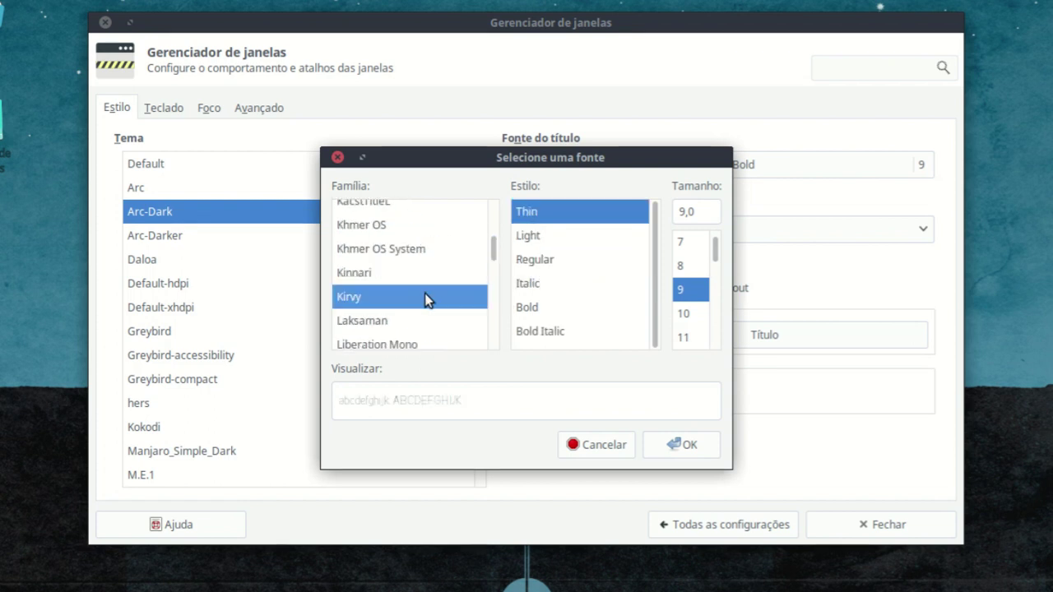
left_click(693, 445)
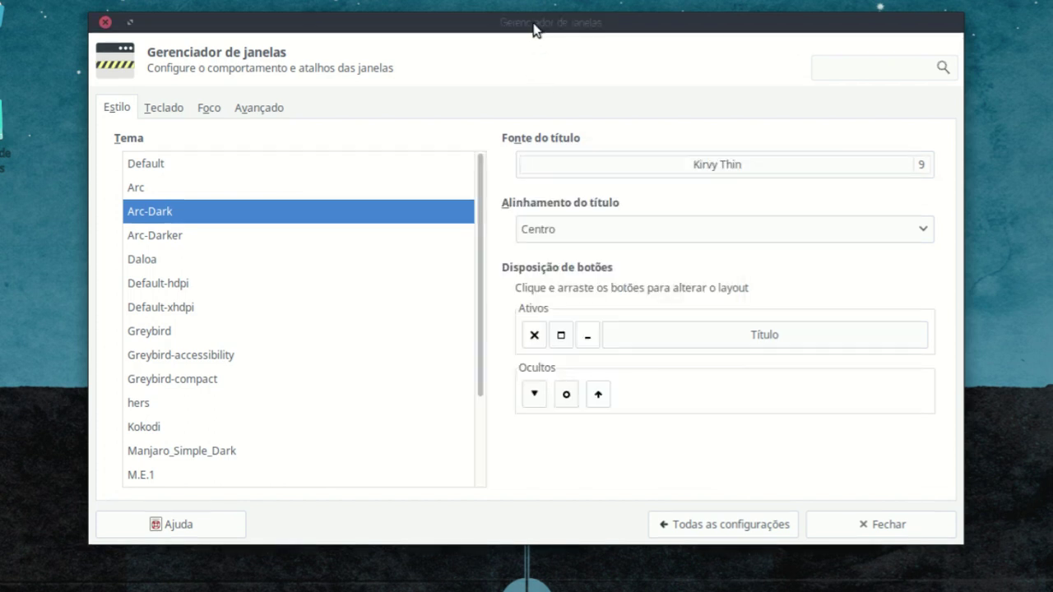
left_click(723, 163)
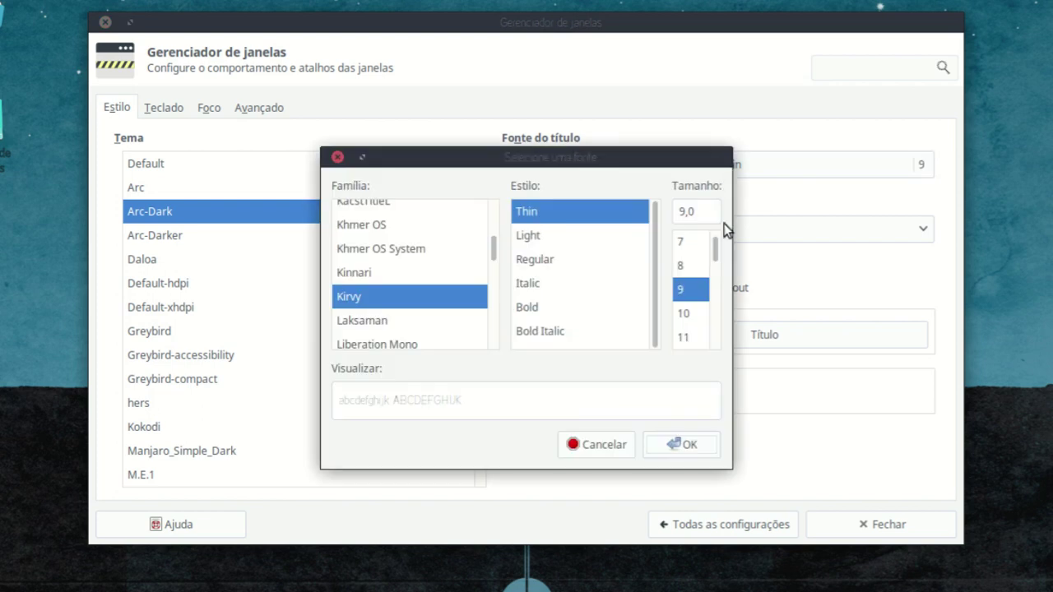
left_click(549, 233)
left_click(667, 445)
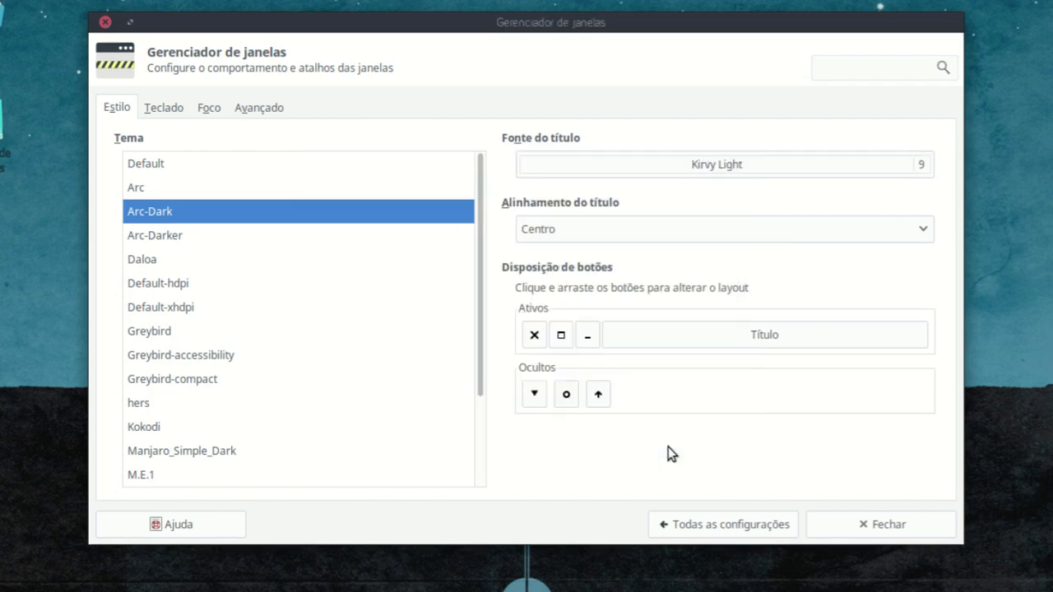
Step: Set the window title font to Noto Sans Regular, size 9
left_click(641, 164)
scroll(395, 329, "down", 2)
scroll(395, 329, "down", 6)
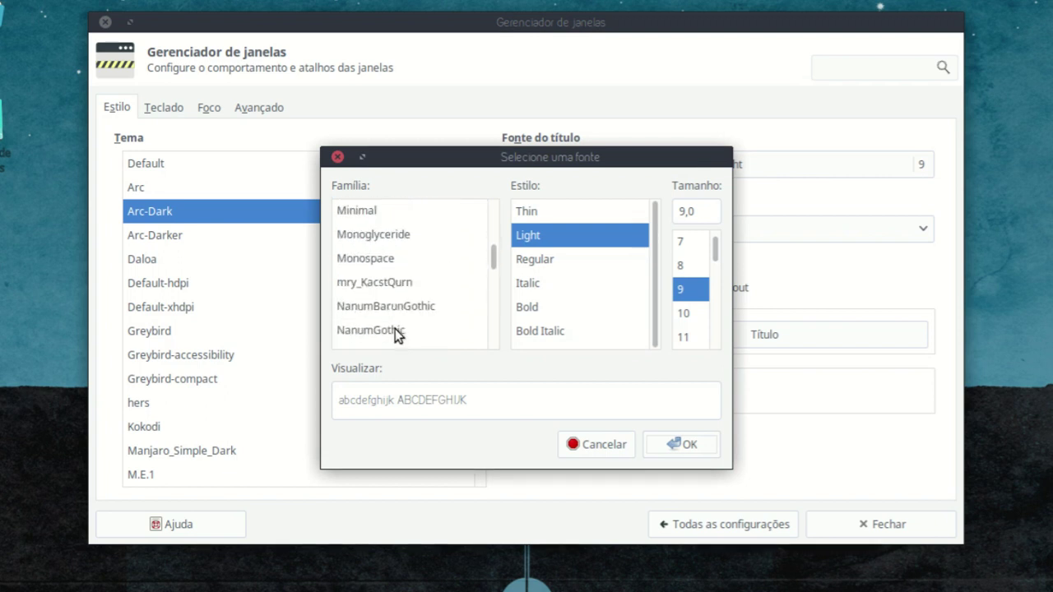
scroll(396, 319, "down", 5)
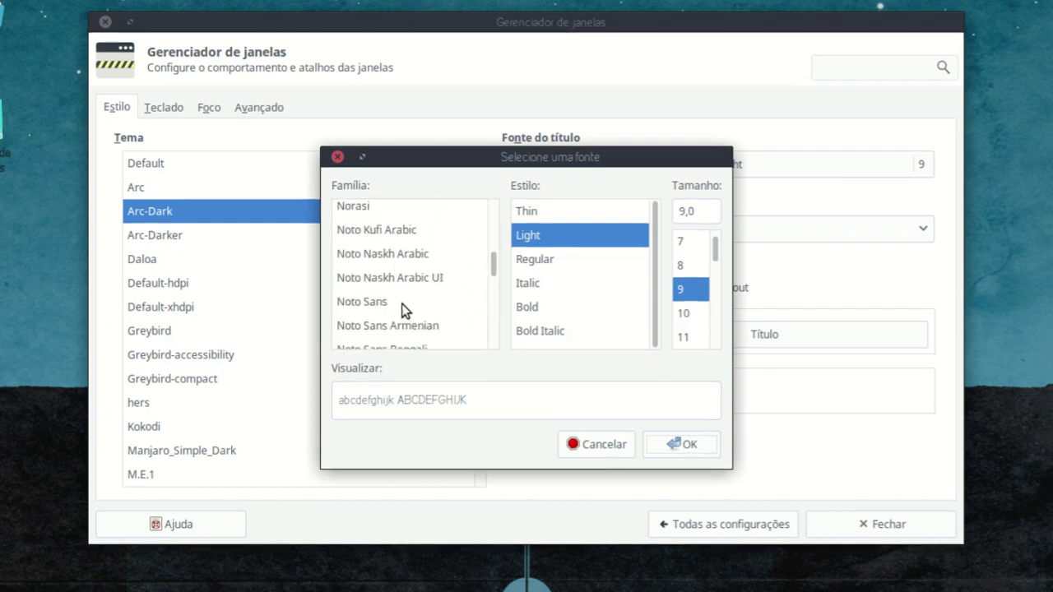
scroll(407, 313, "down", 2)
scroll(412, 317, "up", 3)
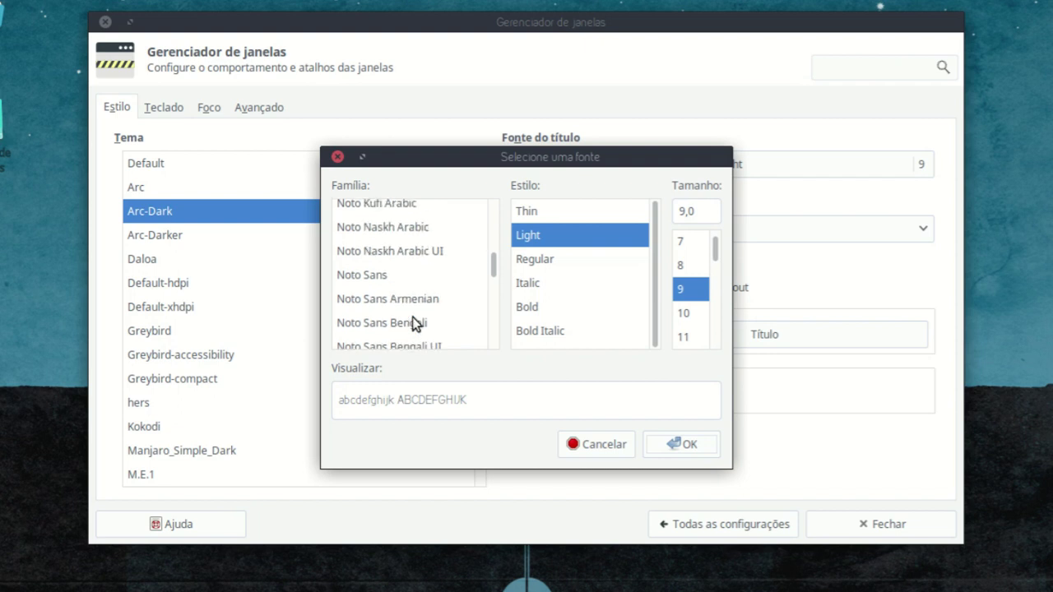
left_click(413, 278)
left_click(696, 289)
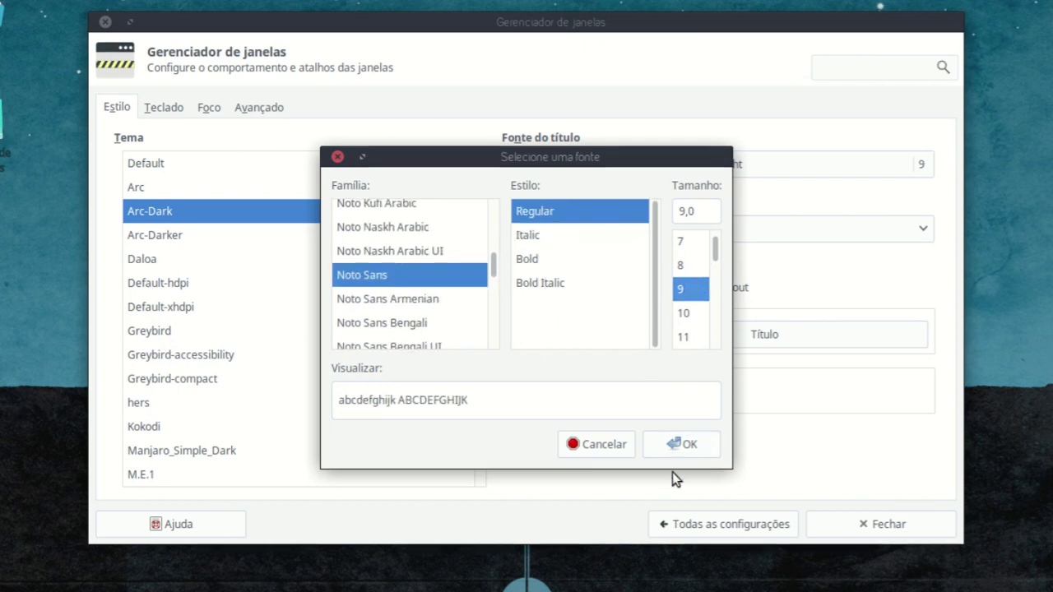
left_click(683, 445)
Step: Try the Esquerda, Centro and Direita title alignments, and set the alignment back to Centro
left_click(688, 229)
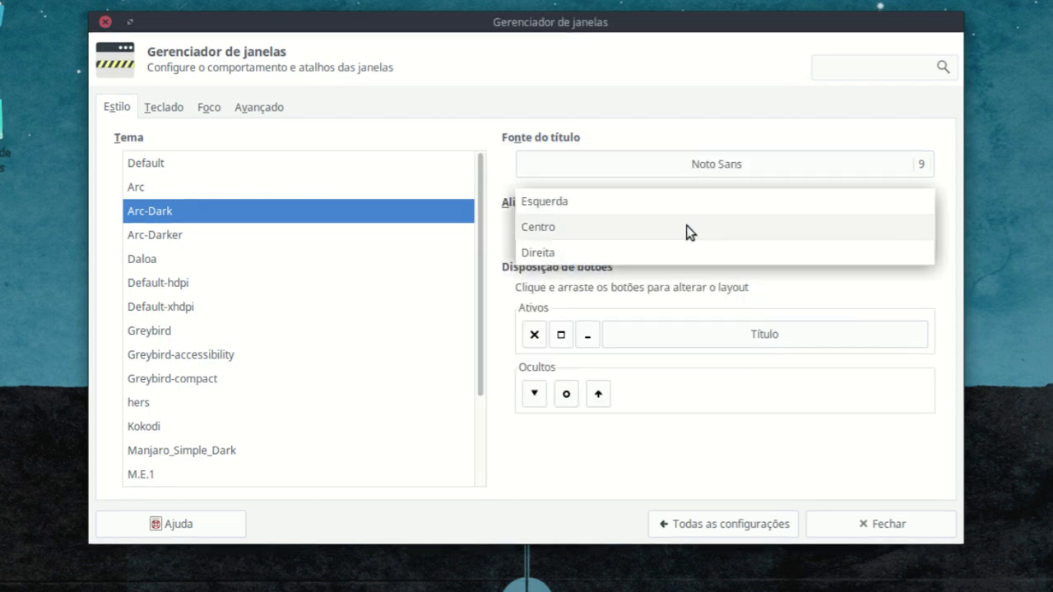
left_click(567, 207)
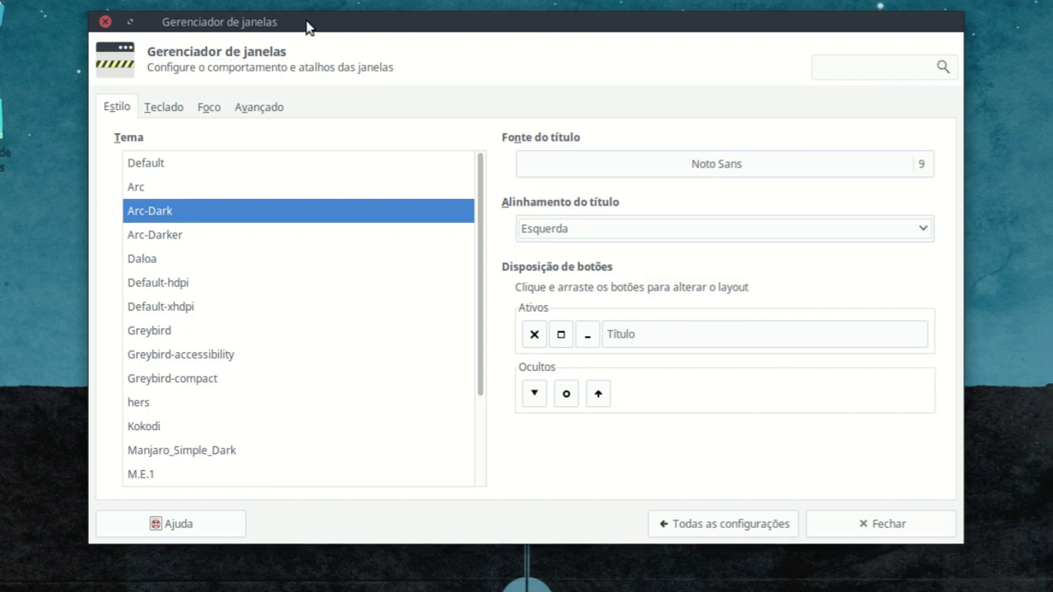
left_click(553, 227)
left_click(564, 252)
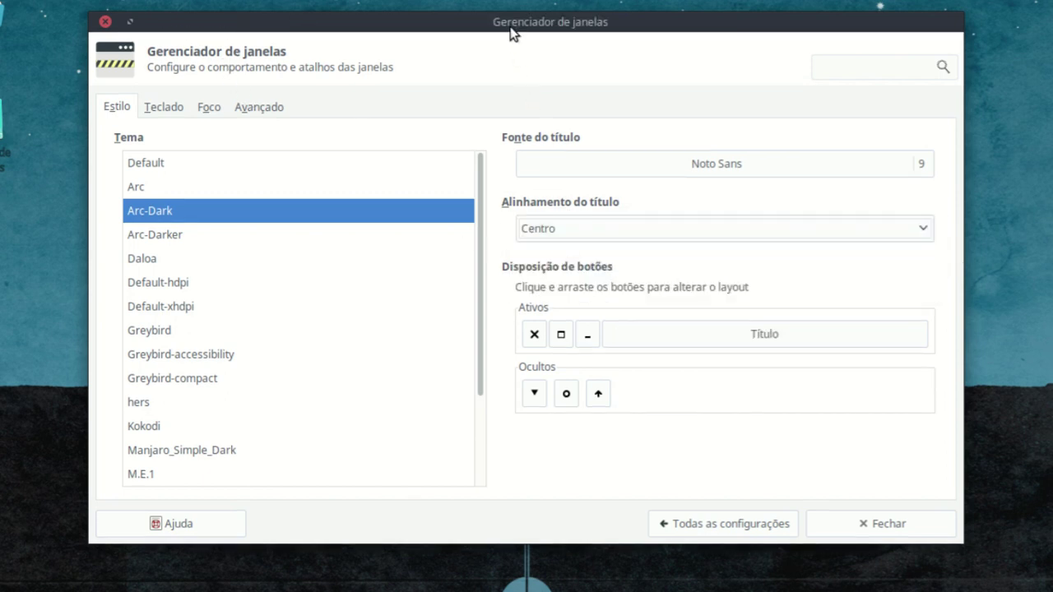
left_click(592, 231)
left_click(594, 251)
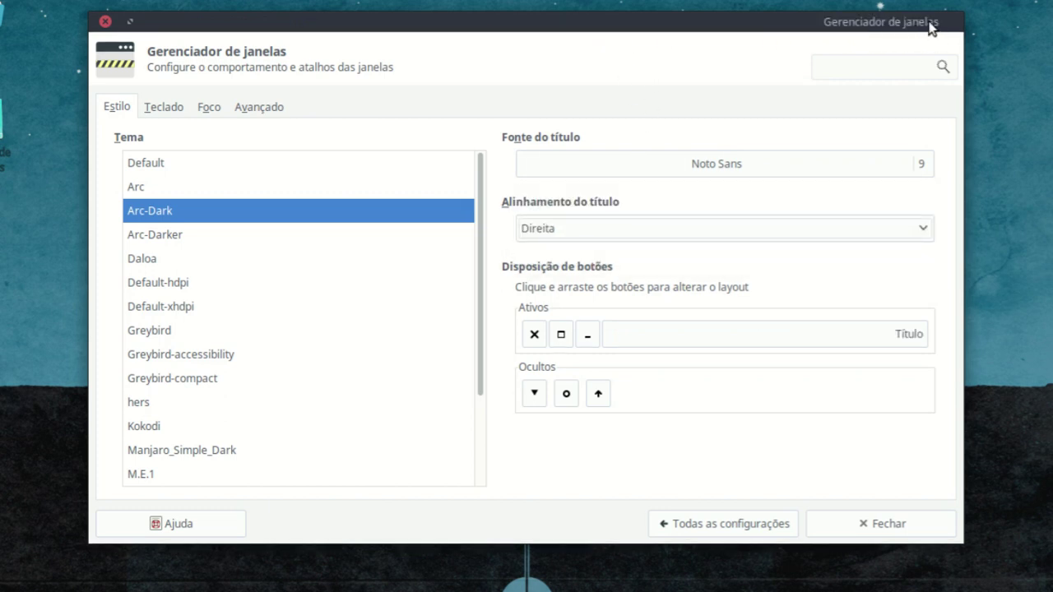
left_click(706, 230)
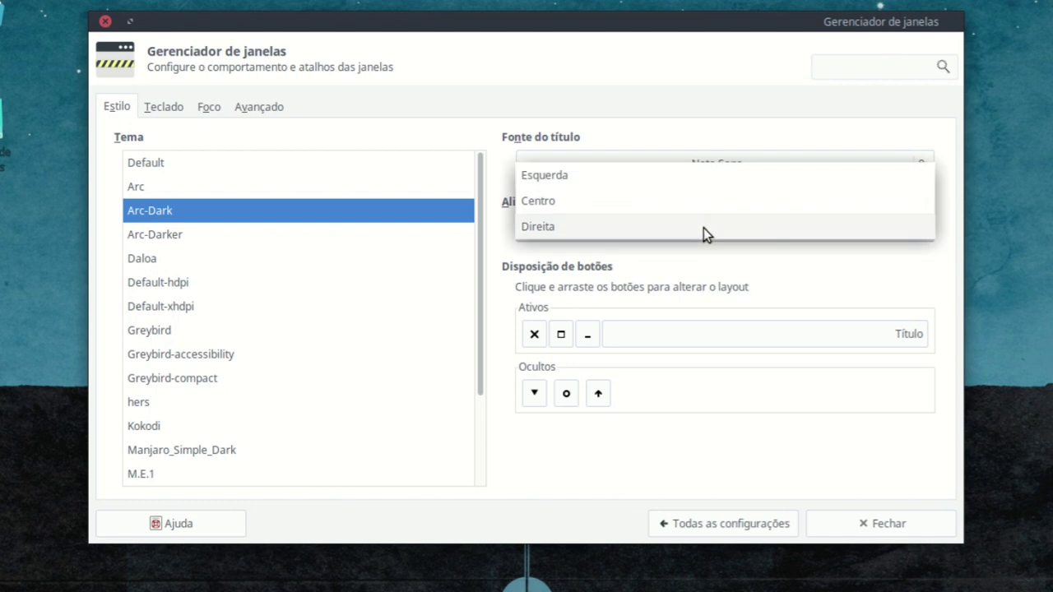
left_click(596, 206)
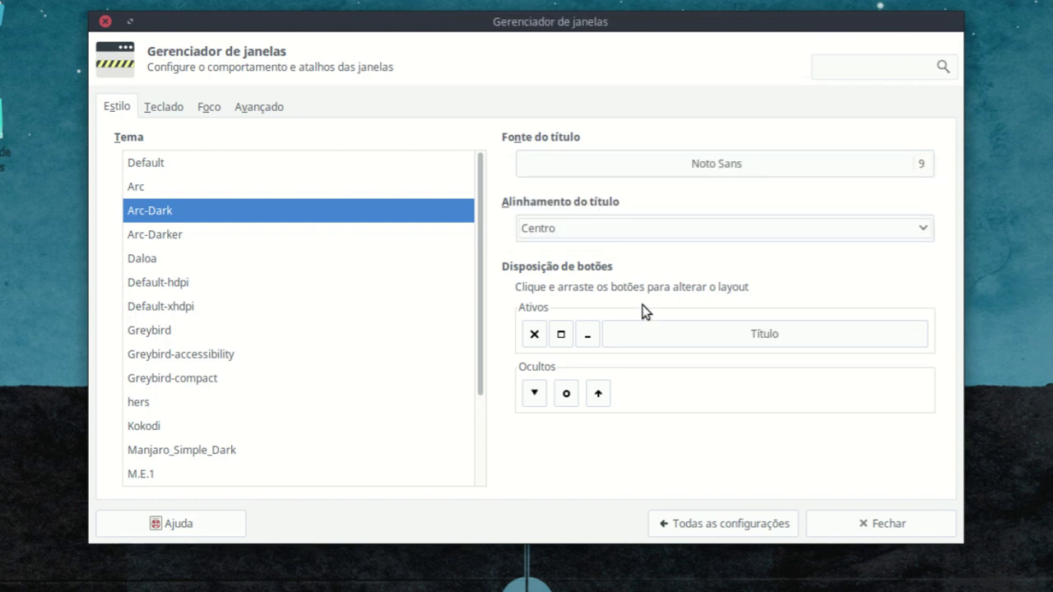
Step: Hide all active title-bar buttons, and restore close, maximise and minimise before the title
left_click_drag(535, 336, 698, 385)
left_click_drag(726, 344, 680, 284)
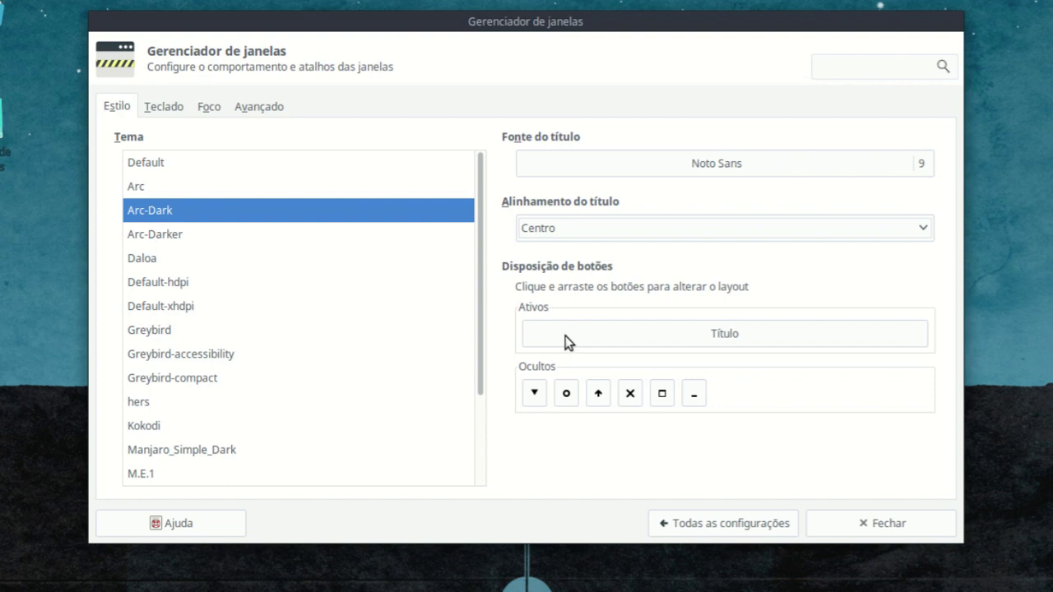
left_click_drag(633, 394, 581, 334)
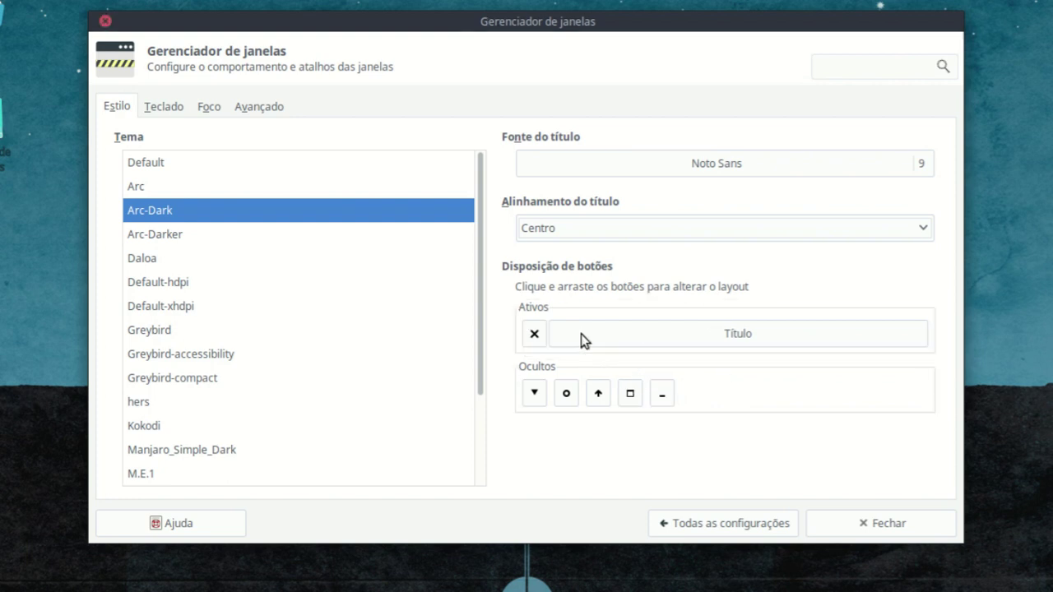
left_click_drag(633, 397, 589, 341)
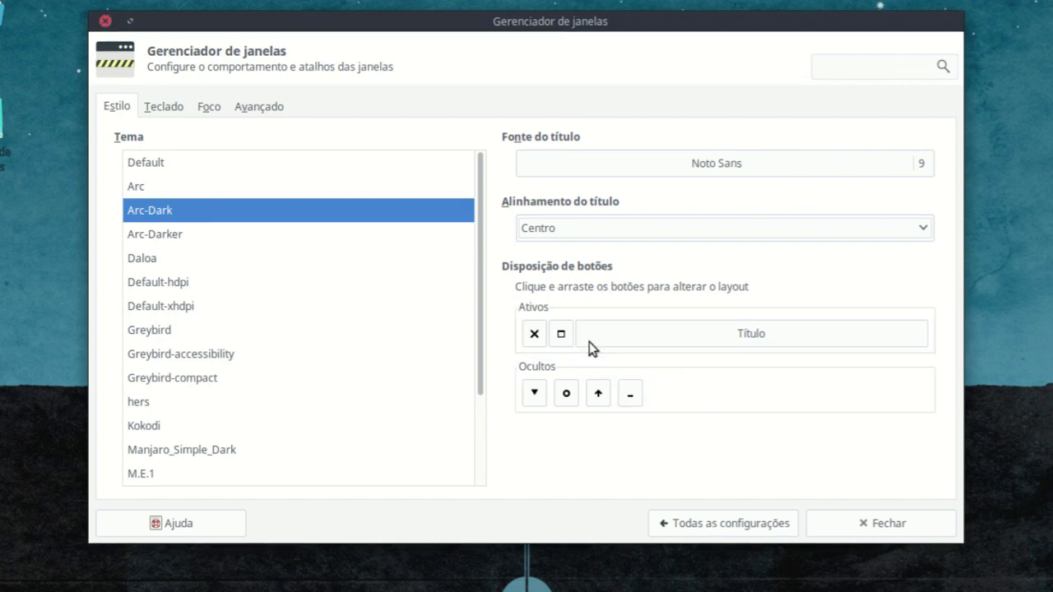
left_click_drag(631, 395, 620, 339)
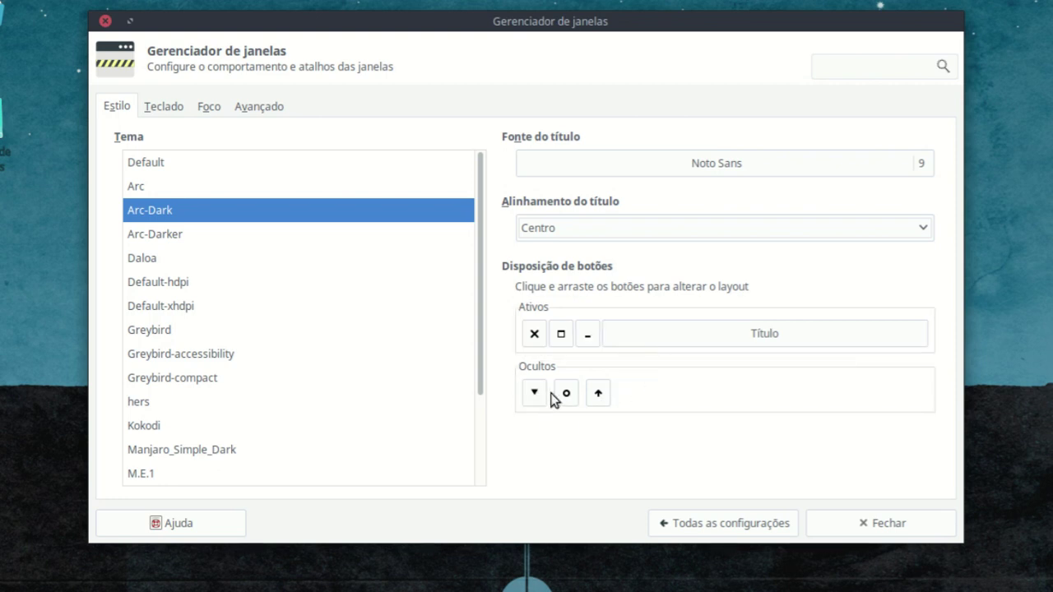
Step: Add the shade (up-arrow) button to the active title-bar buttons, and test it by rolling the window up and back down
left_click_drag(600, 401, 611, 352)
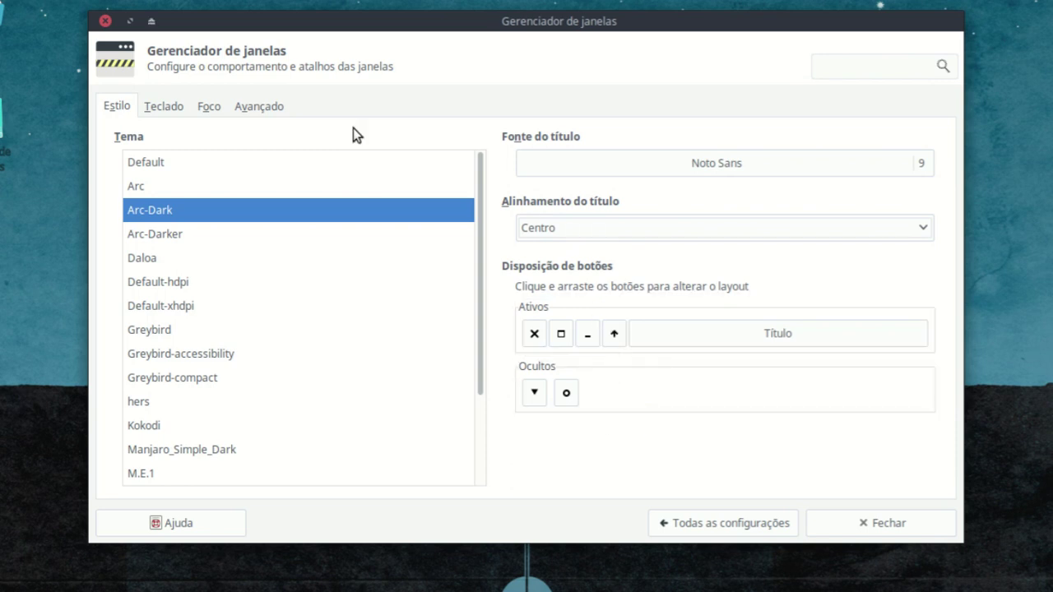
left_click(152, 22)
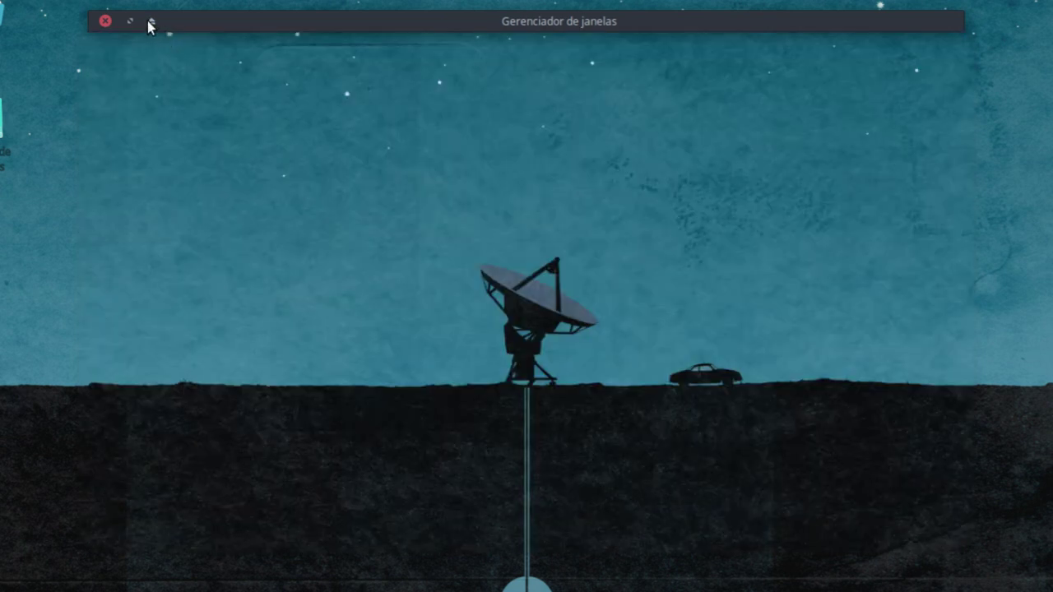
left_click(152, 22)
Step: Place the active buttons after the title in the order minimise, maximise, close, shade, and test maximising and restoring the window
left_click_drag(662, 339, 841, 339)
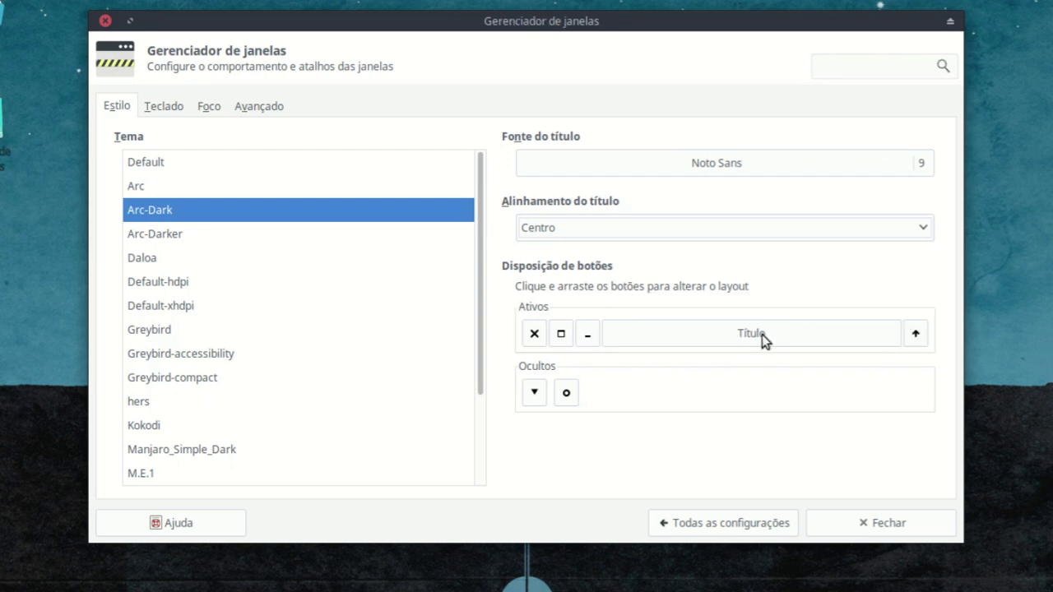
left_click_drag(594, 328, 895, 338)
left_click_drag(562, 333, 906, 340)
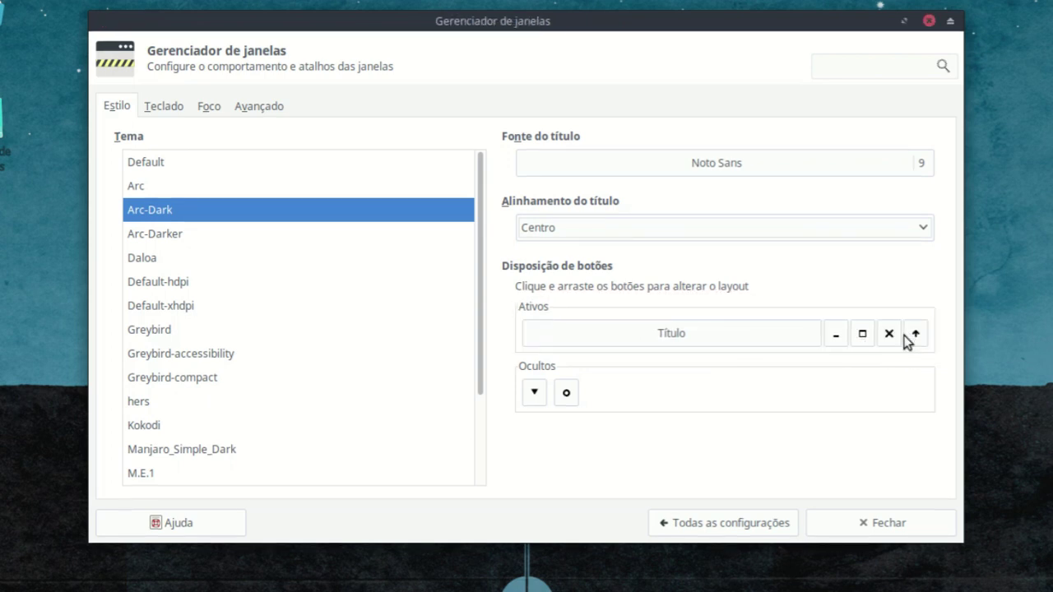
left_click(905, 21)
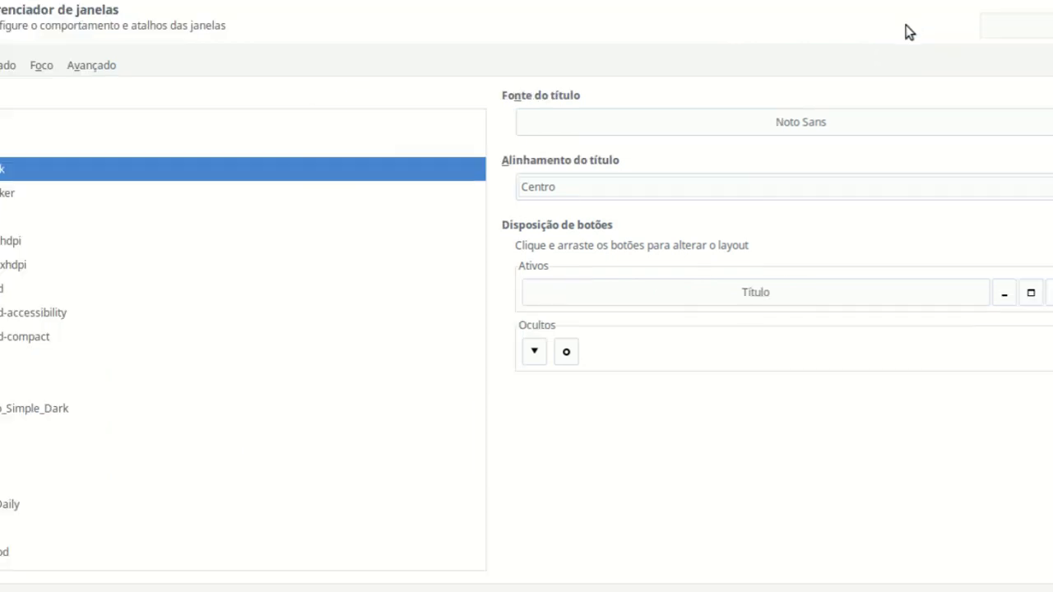
key("alt+F10")
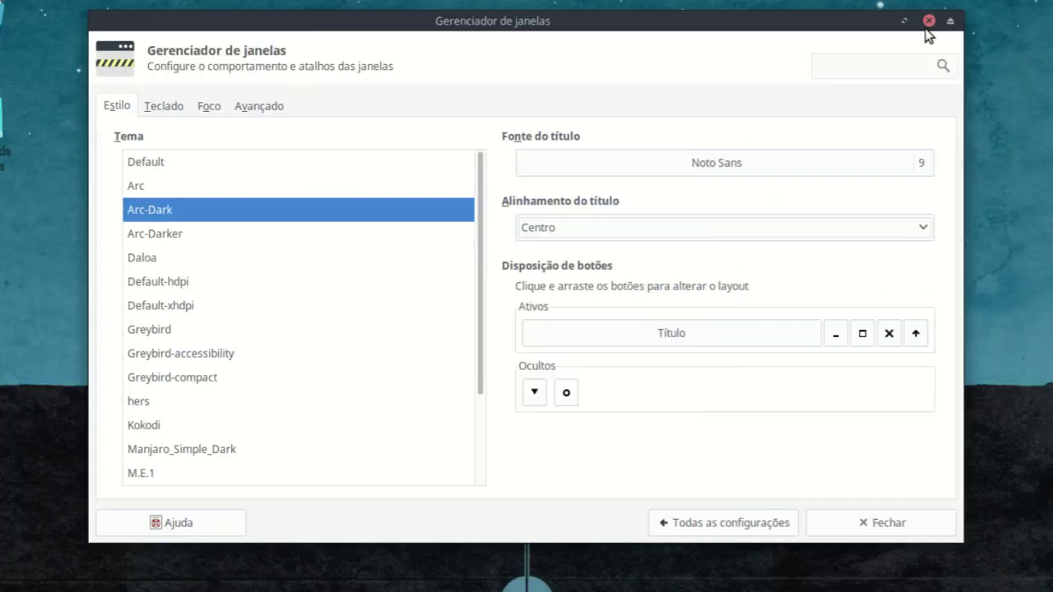
Step: Test the shade button, and arrange the active buttons before the title in the order shade, close, maximise, minimise
left_click(951, 22)
left_click(951, 25)
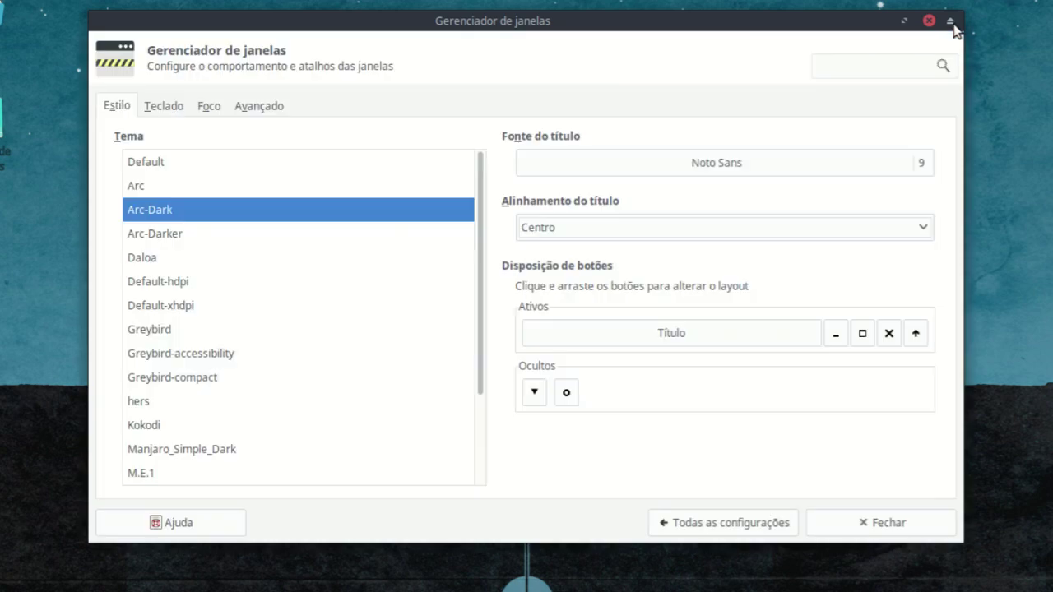
left_click_drag(844, 331, 576, 338)
left_click_drag(888, 334, 557, 337)
left_click_drag(913, 337, 533, 341)
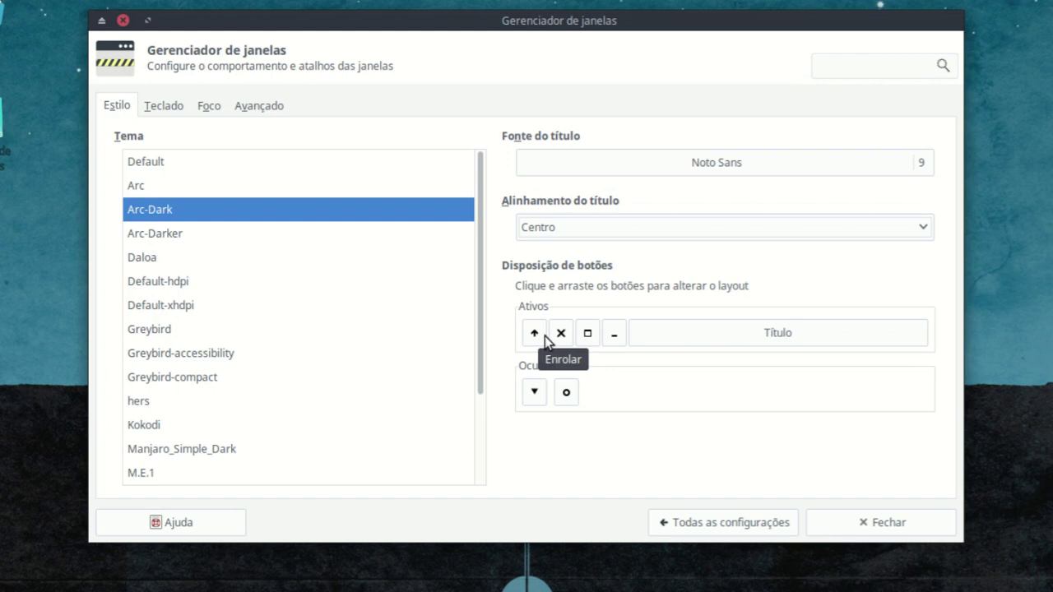
Step: Return to the overview of all settings and close it
left_click(724, 520)
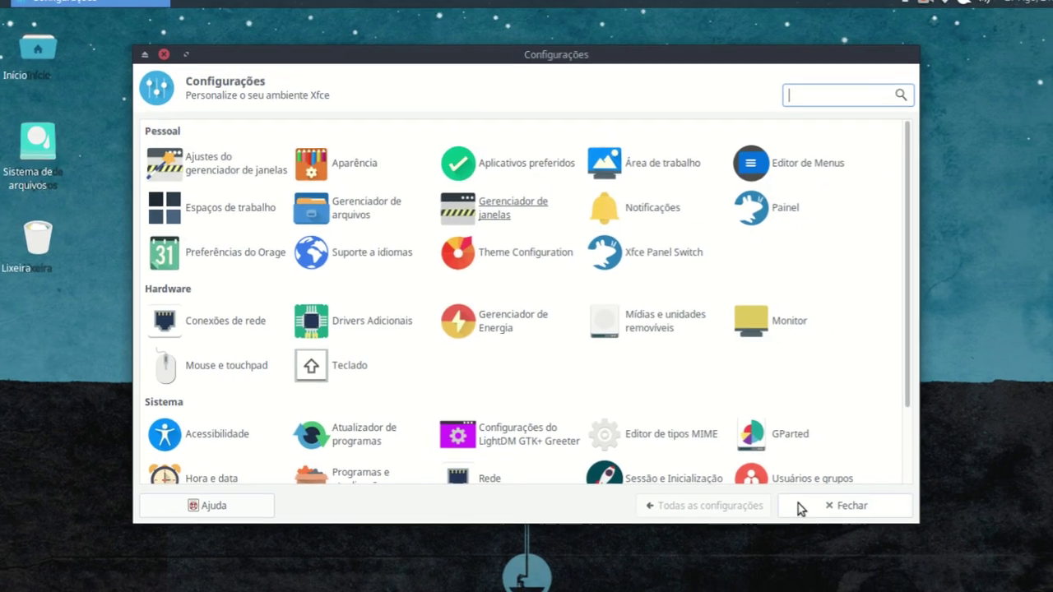
left_click(798, 504)
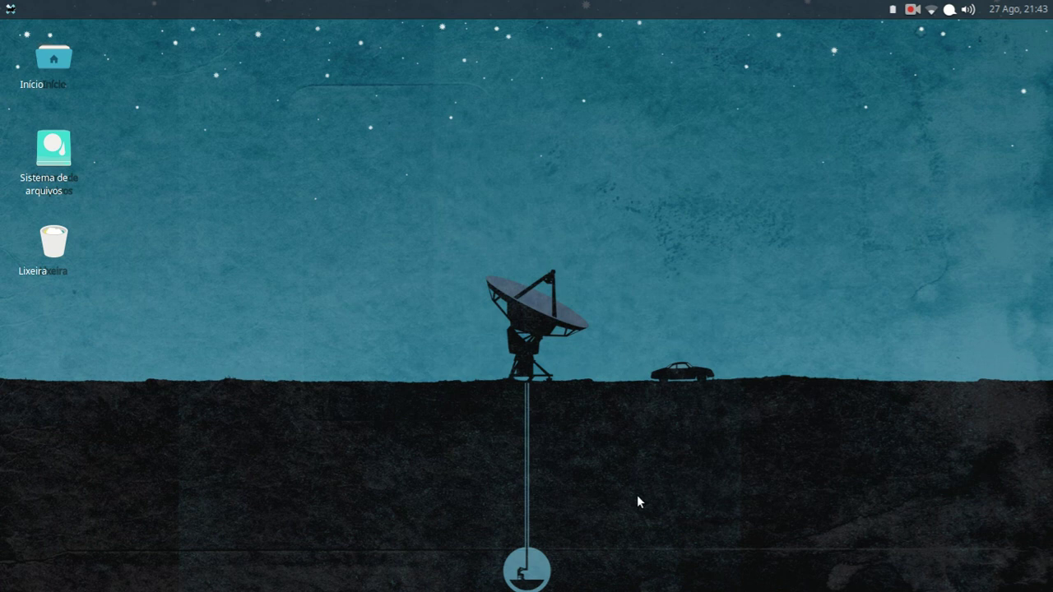
Step: Examine the application icons in the main menu's categories, from Usados Recentemente through Educação
left_click(14, 10)
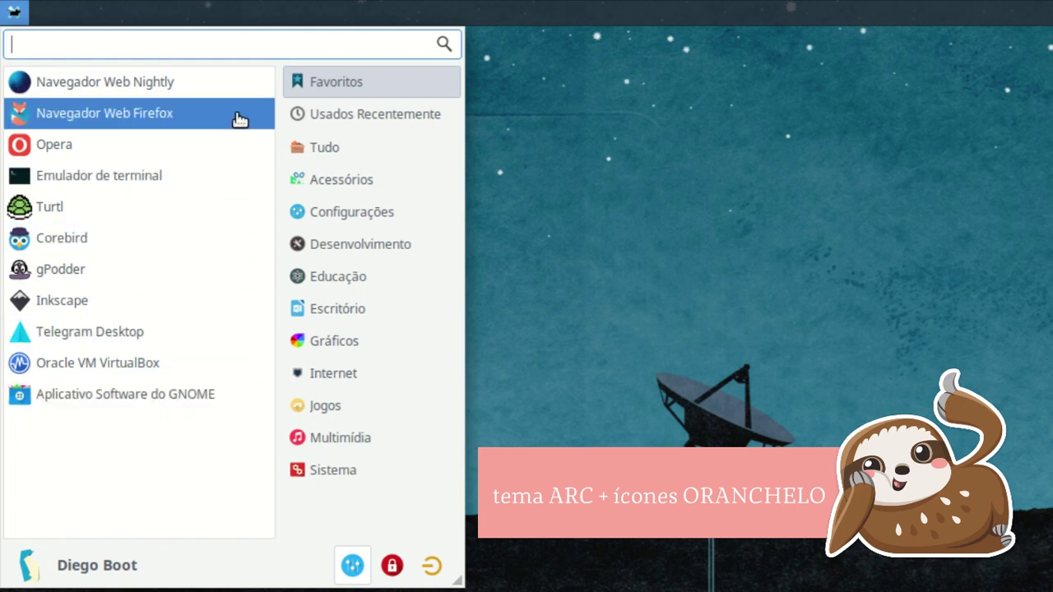
left_click(370, 118)
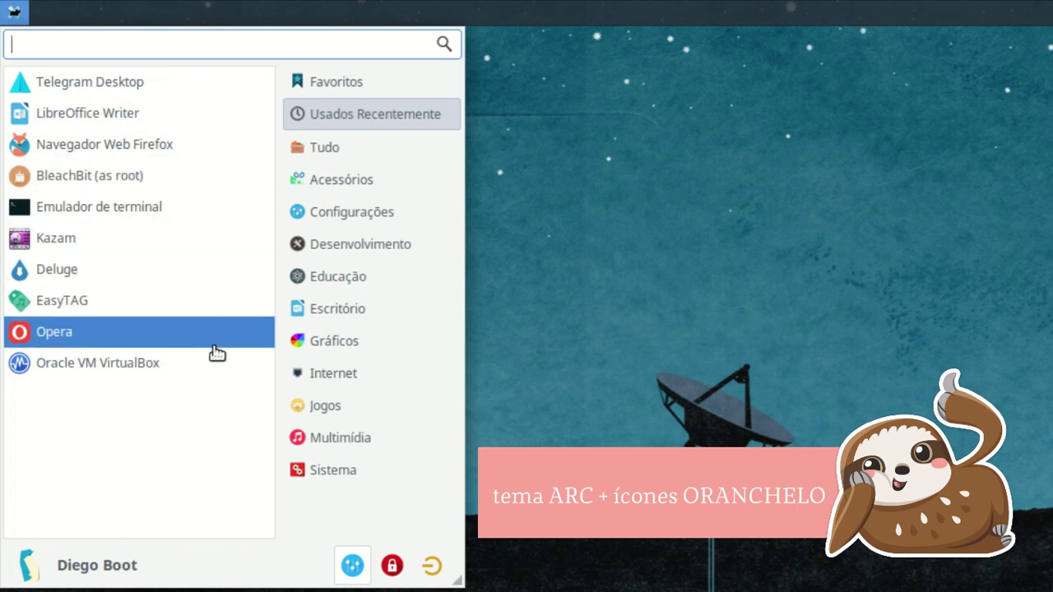
left_click(416, 145)
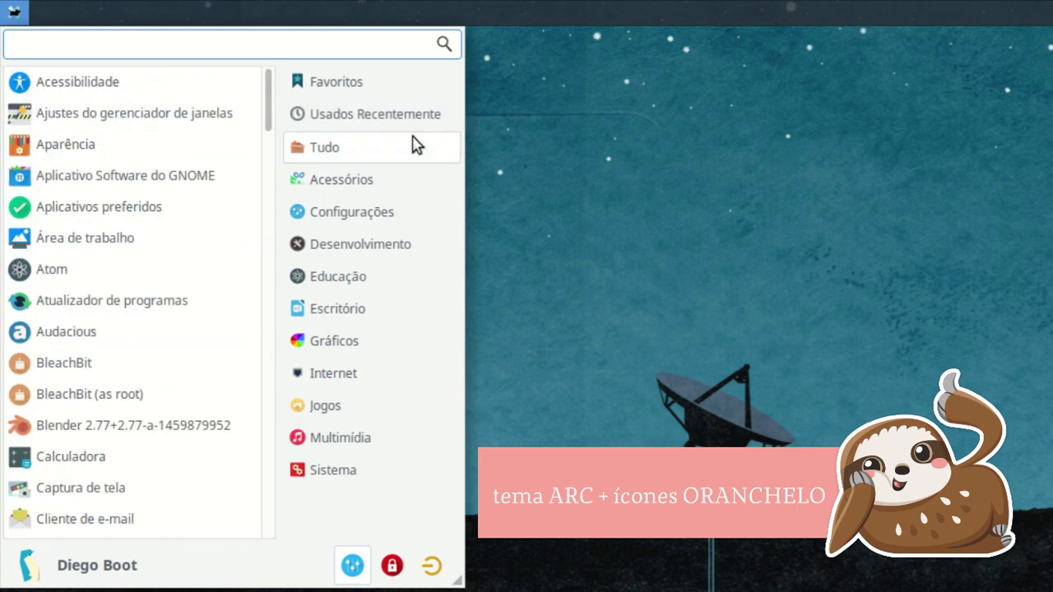
left_click(417, 187)
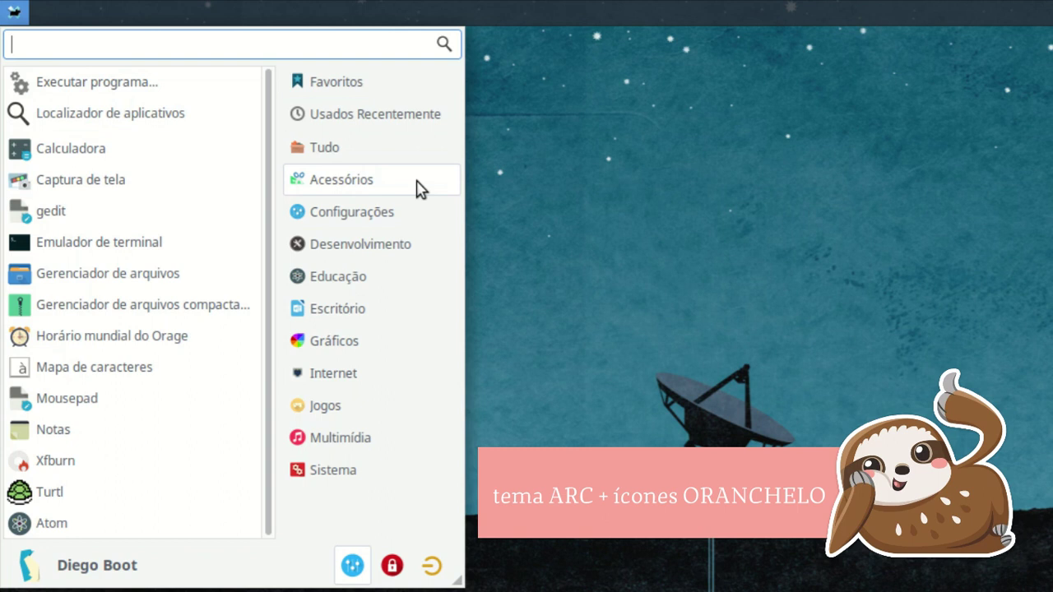
left_click(418, 216)
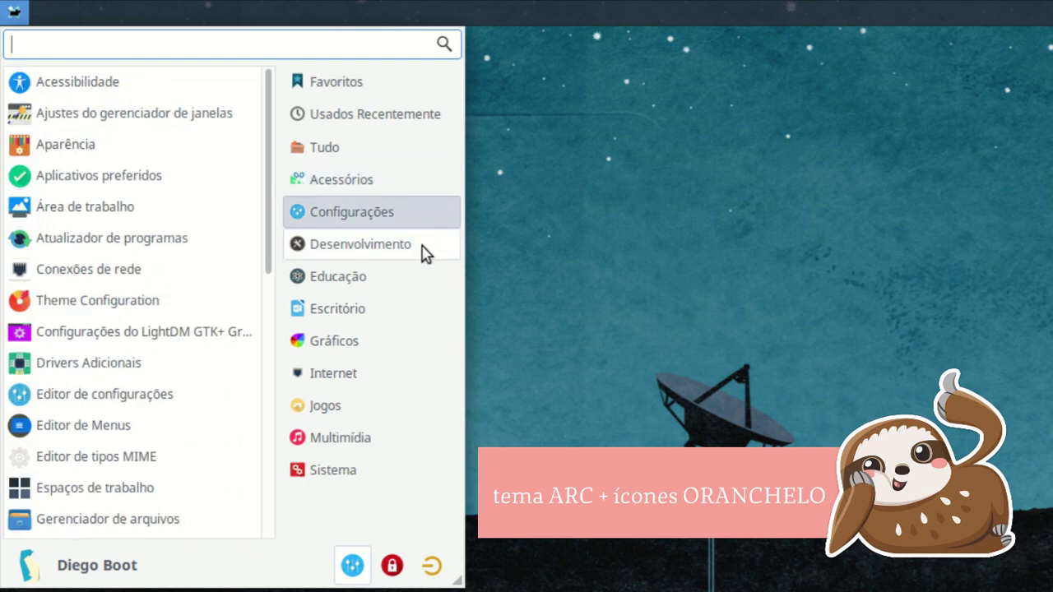
left_click(425, 248)
left_click(421, 279)
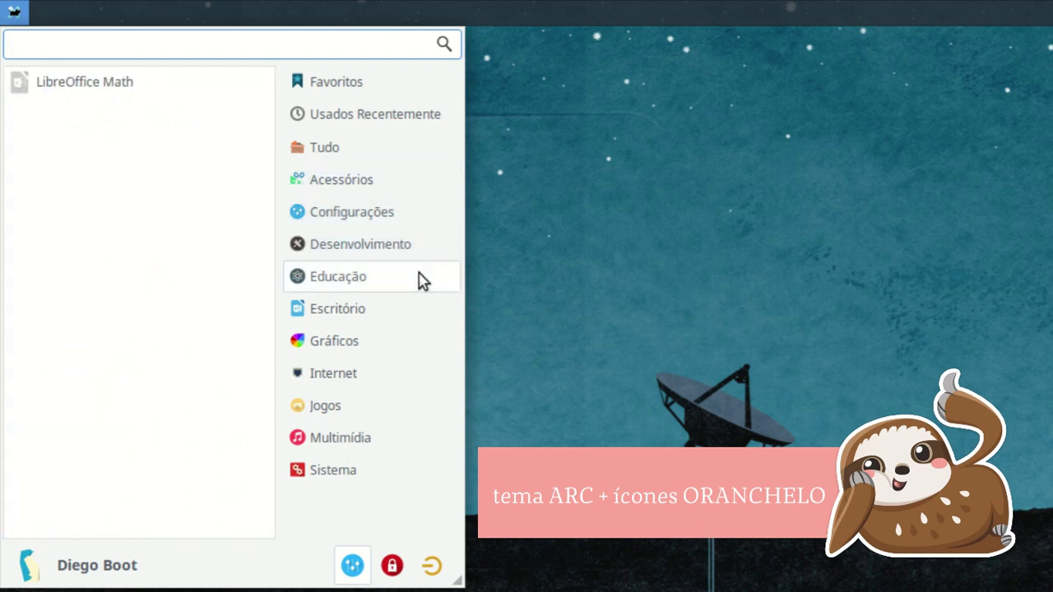
Step: Examine the menu's categories from Escritório through Sistema and the icons of the log-out dialog, and cancel the dialog
left_click(415, 311)
left_click(411, 344)
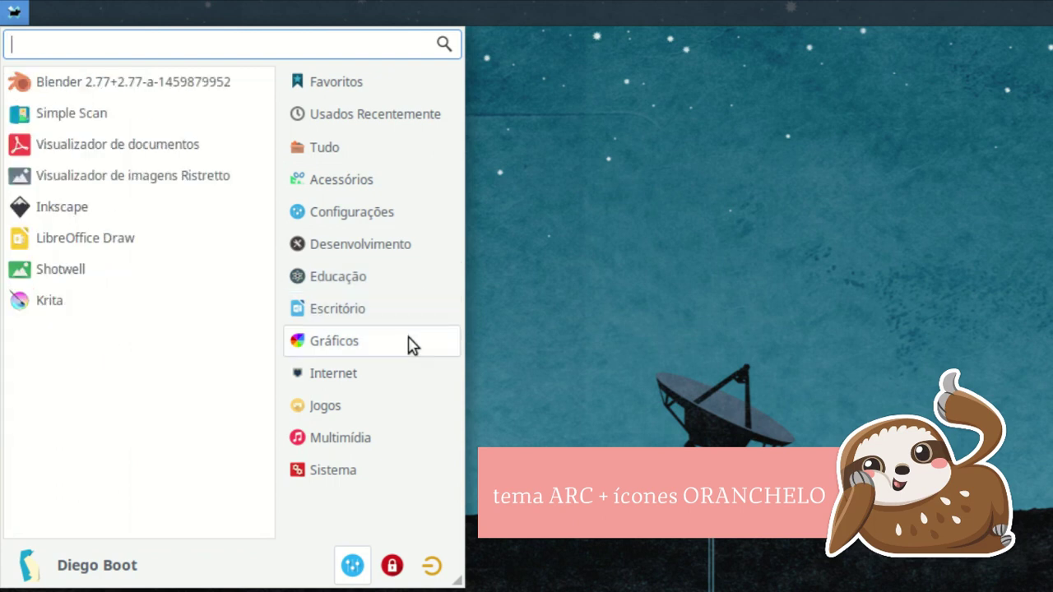
left_click(410, 381)
left_click(411, 409)
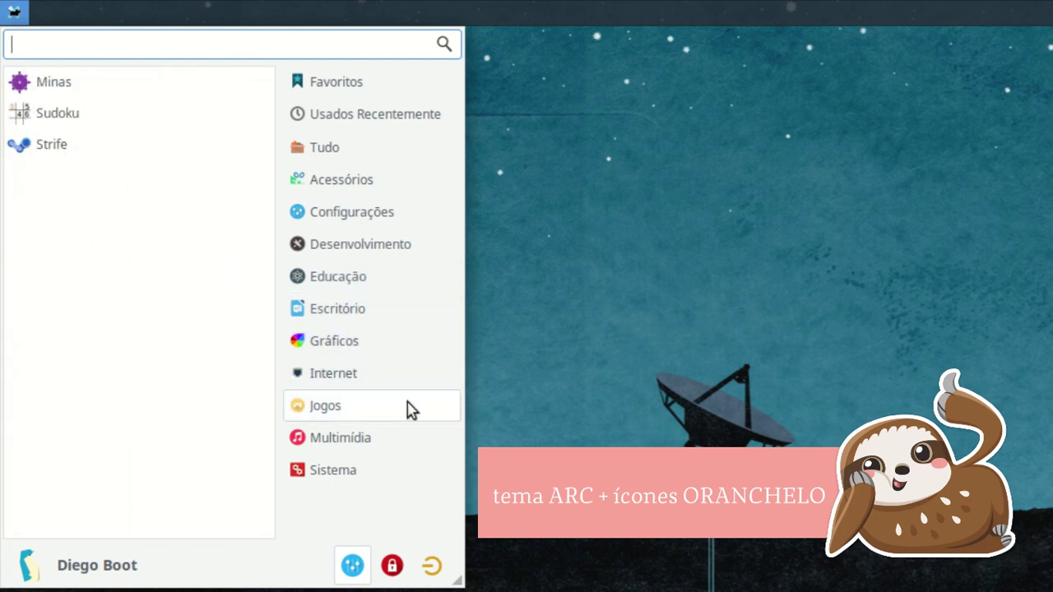
left_click(402, 440)
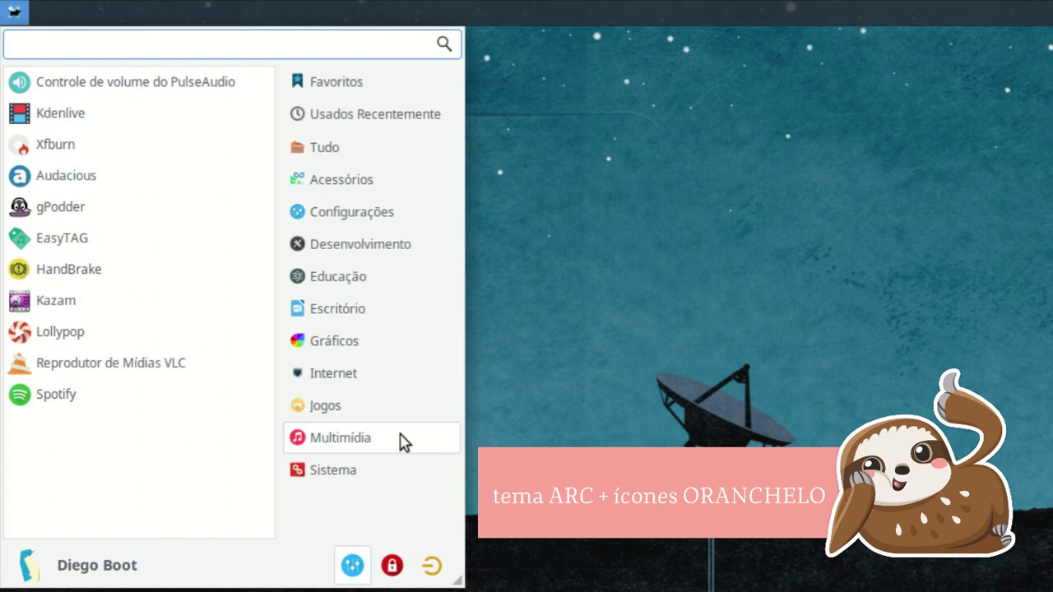
left_click(392, 476)
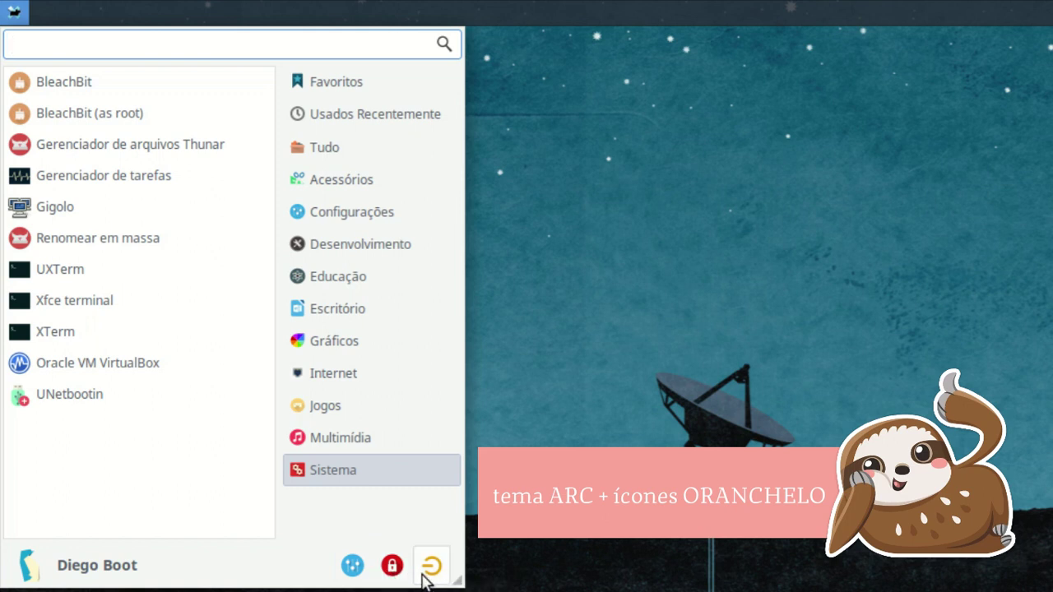
left_click(429, 575)
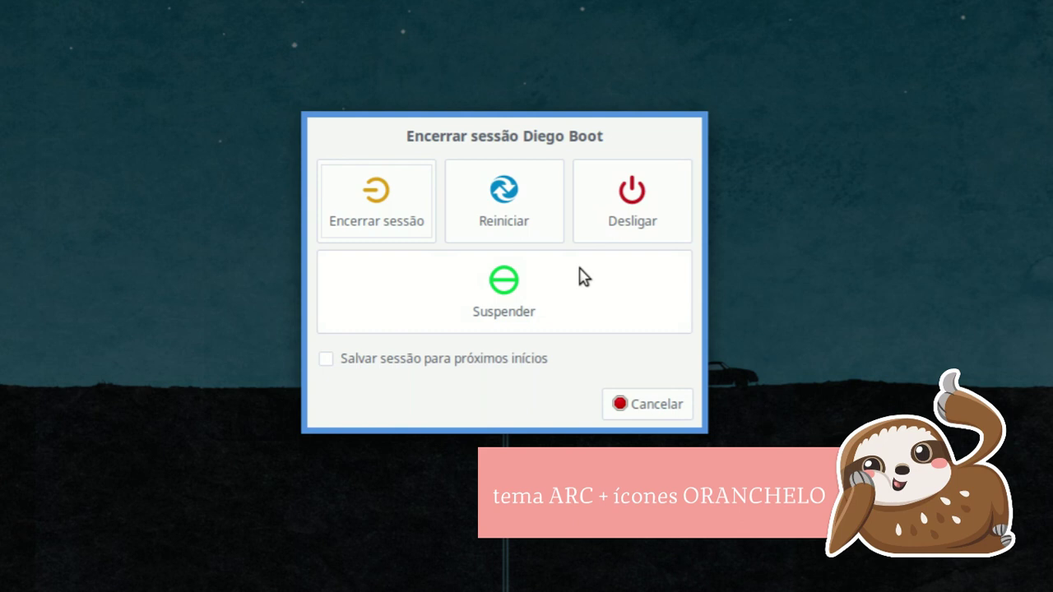
left_click(647, 404)
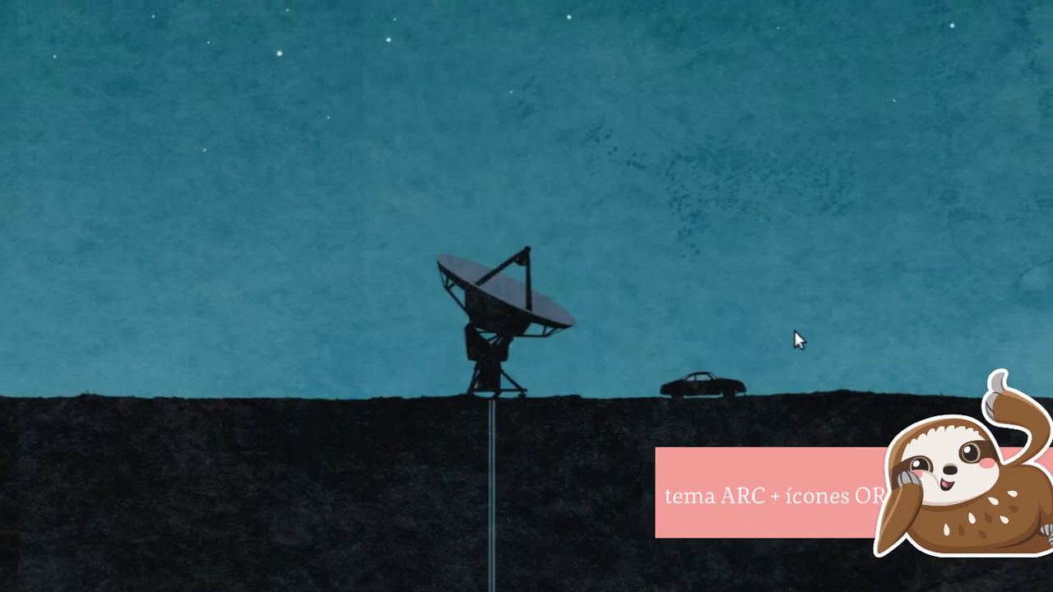
Step: Examine the panel's power, network, messaging, sound and calendar indicators one after another, closing each one
left_click(811, 15)
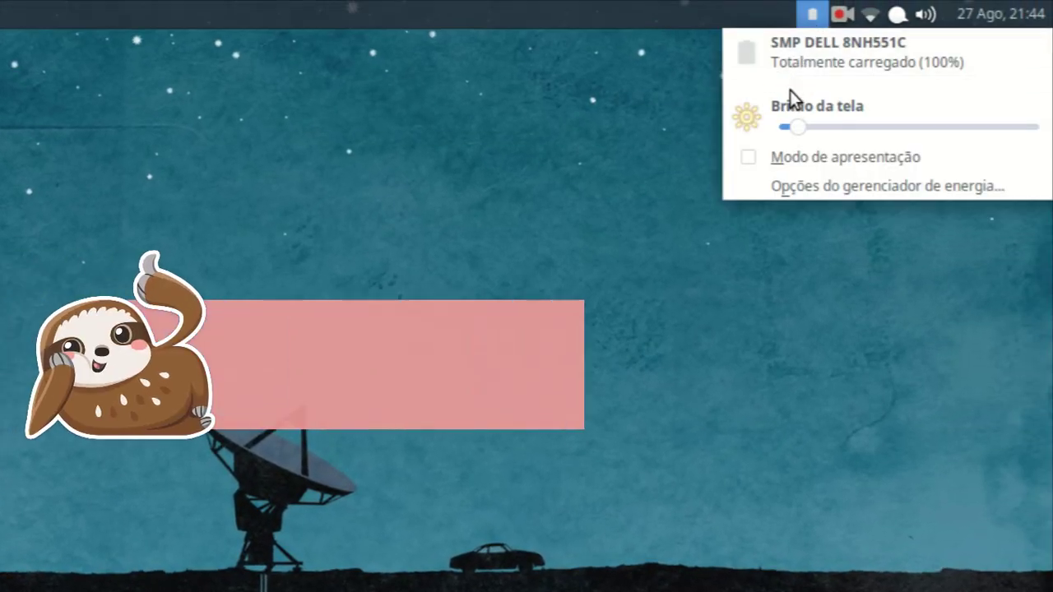
left_click(808, 17)
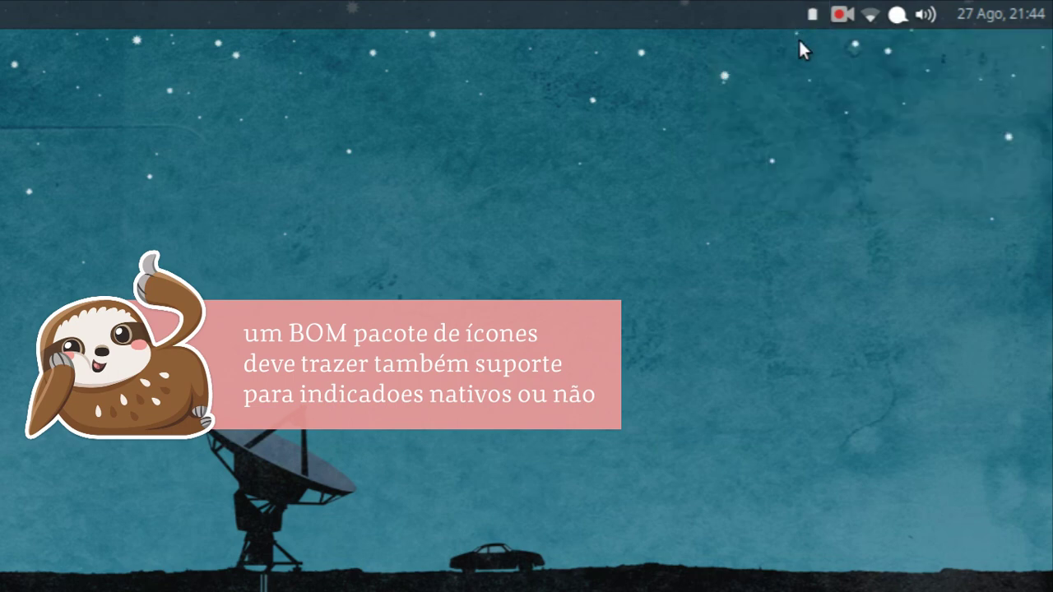
left_click(870, 15)
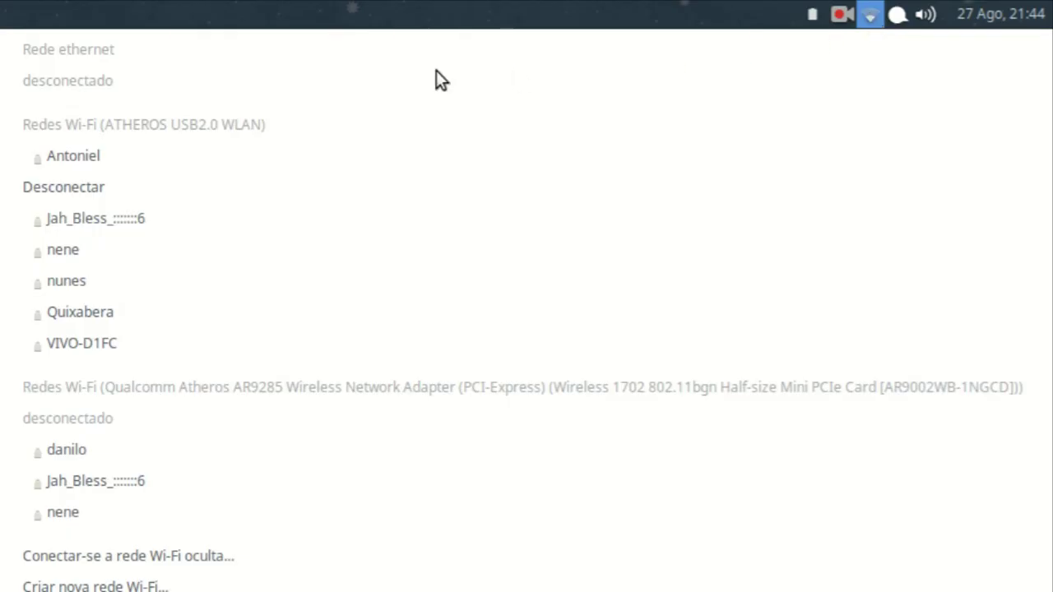
left_click(871, 17)
left_click(898, 16)
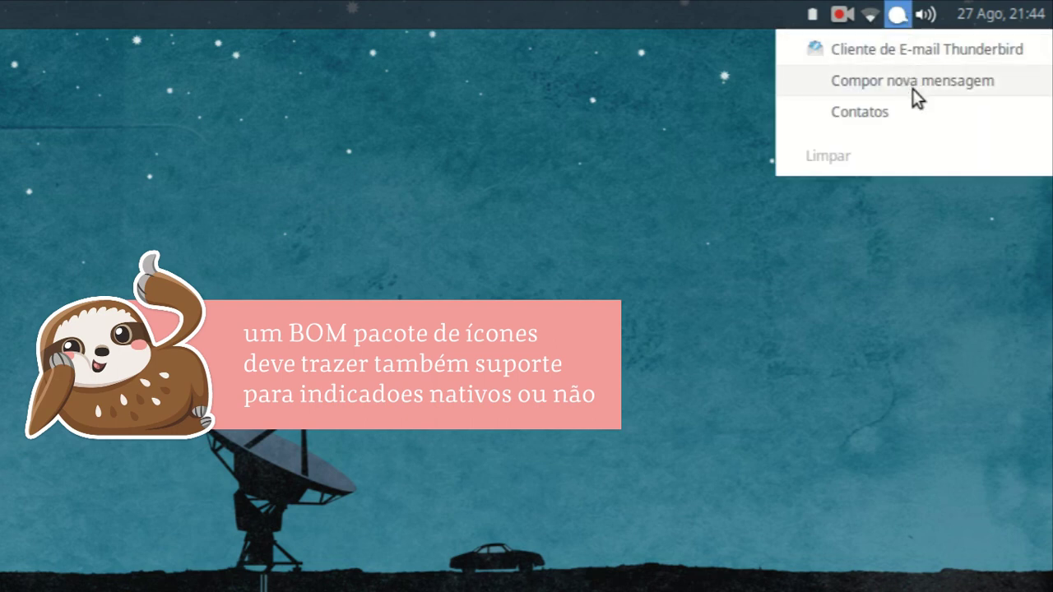
left_click(909, 23)
left_click(927, 15)
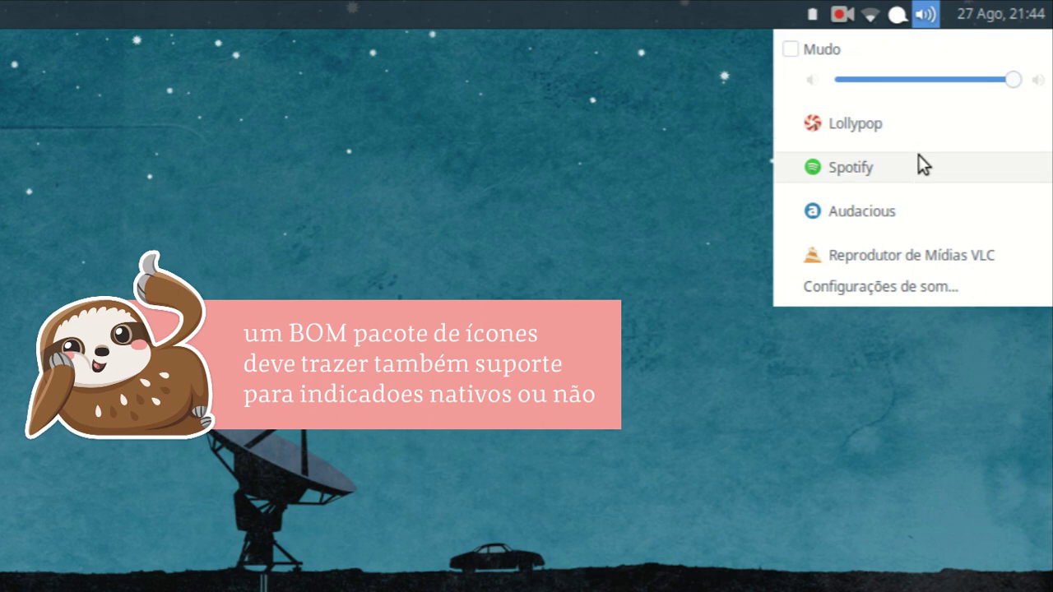
left_click(926, 15)
left_click(971, 21)
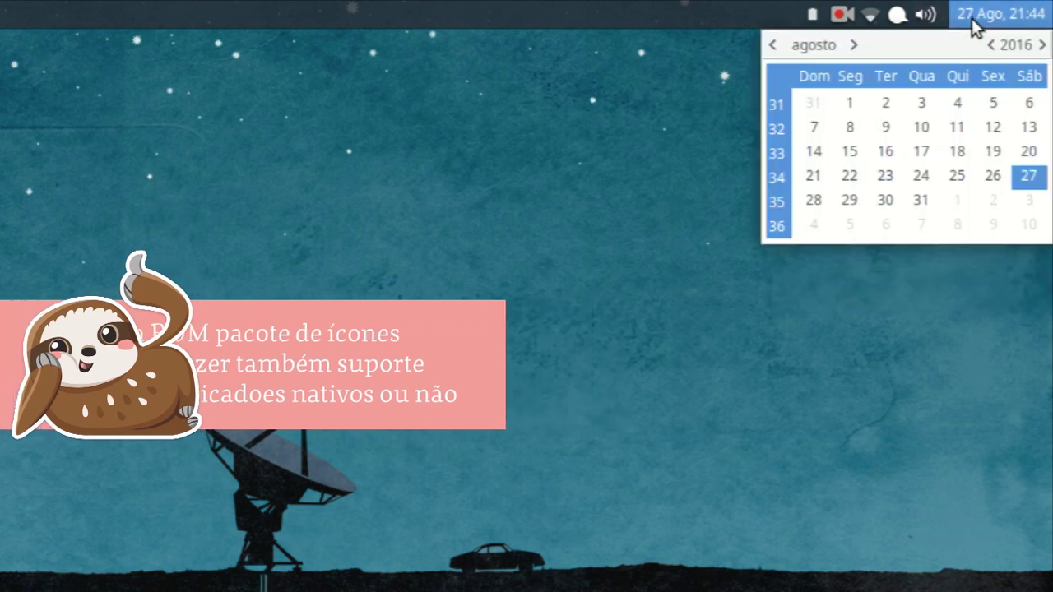
left_click(972, 25)
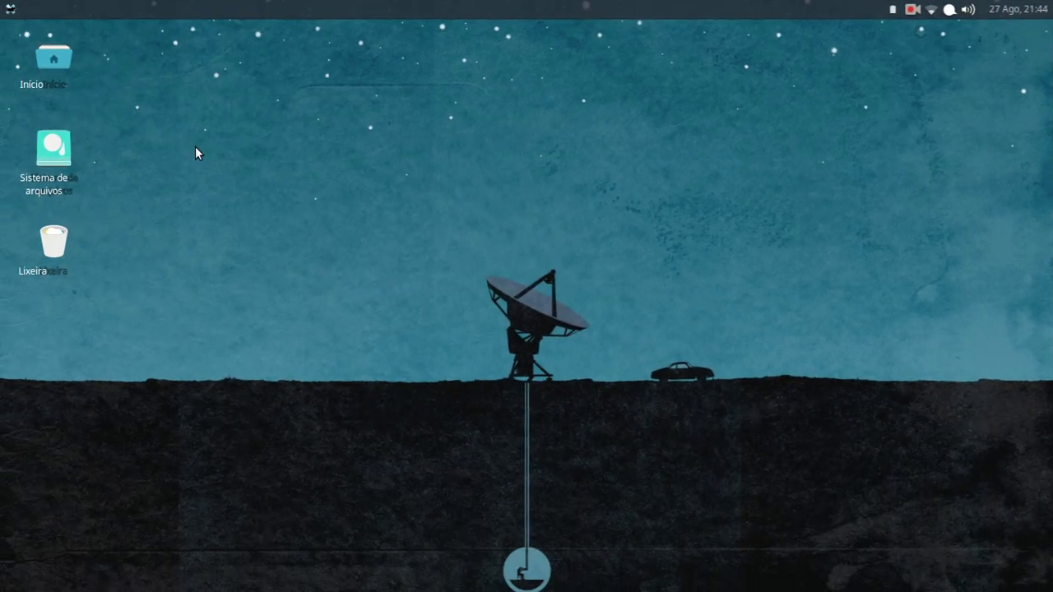
Step: Open the Início home folder from the desktop in the file manager, and reposition its window
right_click(64, 61)
left_click(77, 70)
left_click_drag(97, 30, 310, 86)
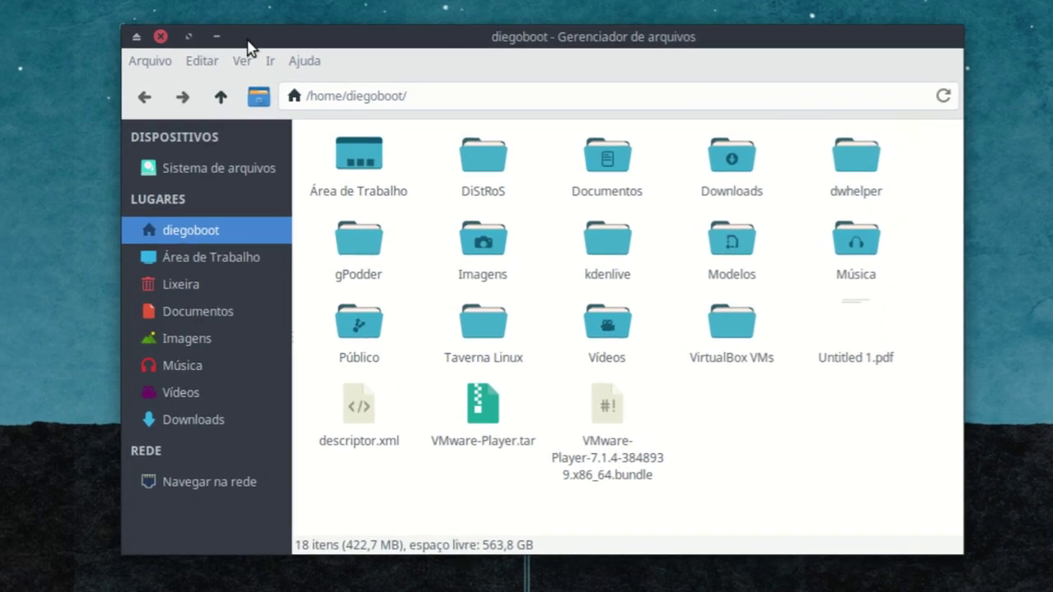
left_click_drag(257, 47, 244, 41)
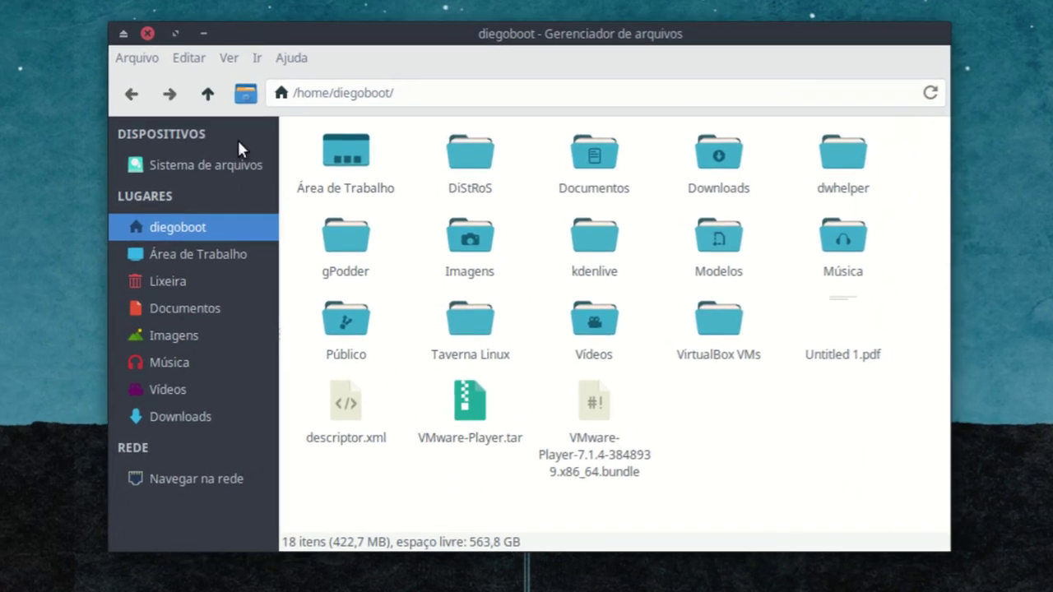
Step: Examine the icons in Sistema de arquivos and in the home folder's DiStRoS folder, and return to the home folder
left_click(206, 164)
left_click(322, 157)
left_click(403, 159)
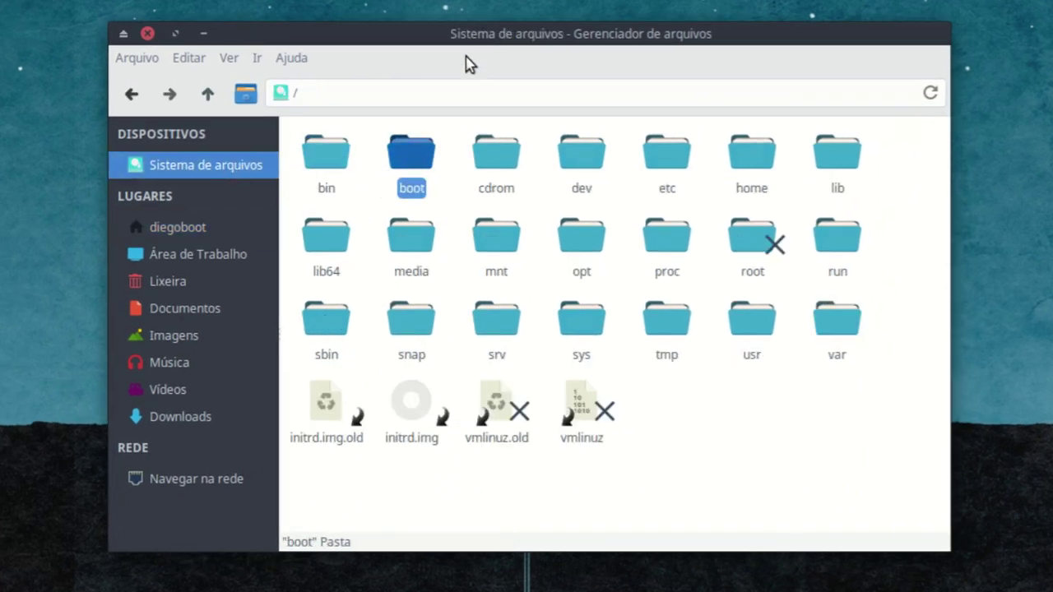
left_click(220, 227)
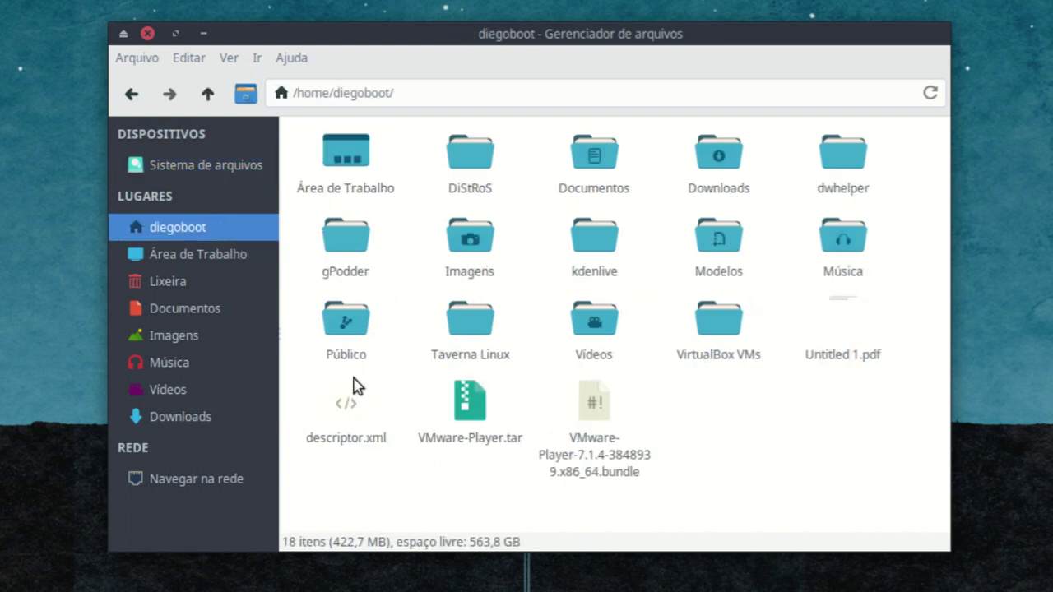
left_click(470, 167)
left_click(470, 167)
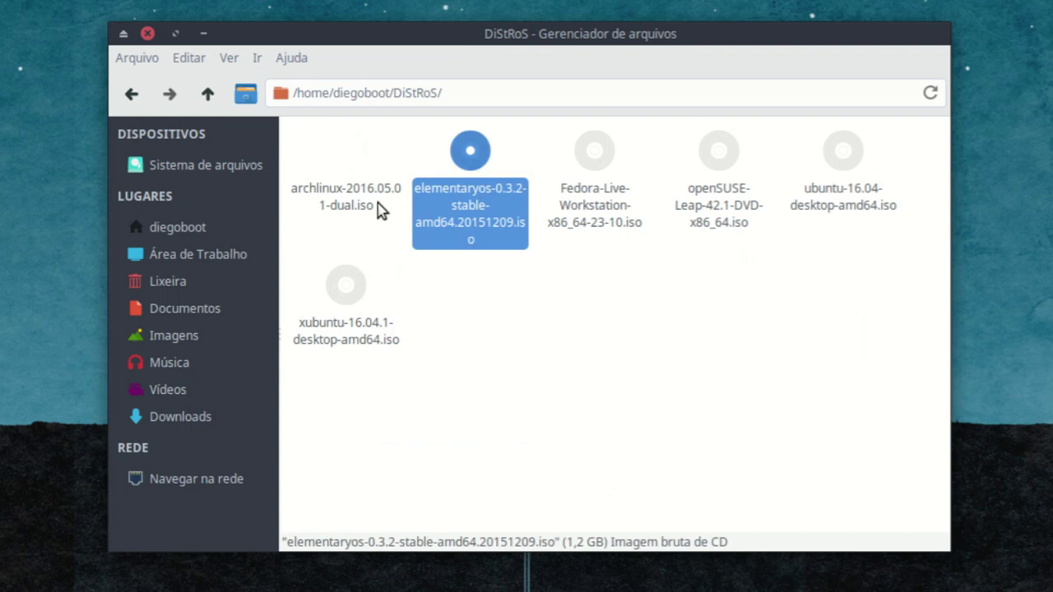
left_click(208, 94)
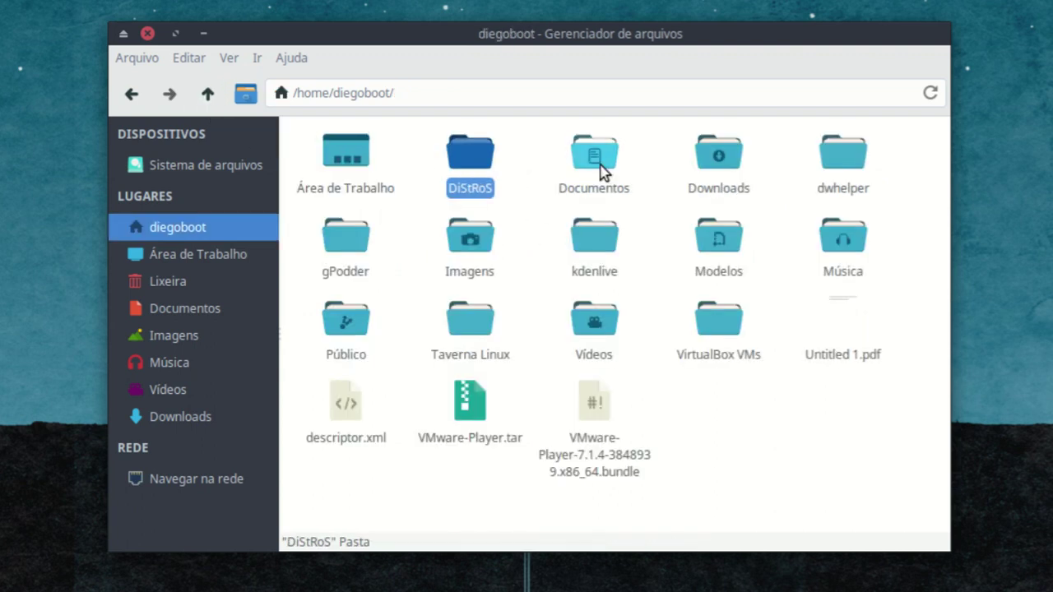
Step: View the contents of Área de Trabalho, Lixeira and Documentos to examine their icons
left_click(257, 256)
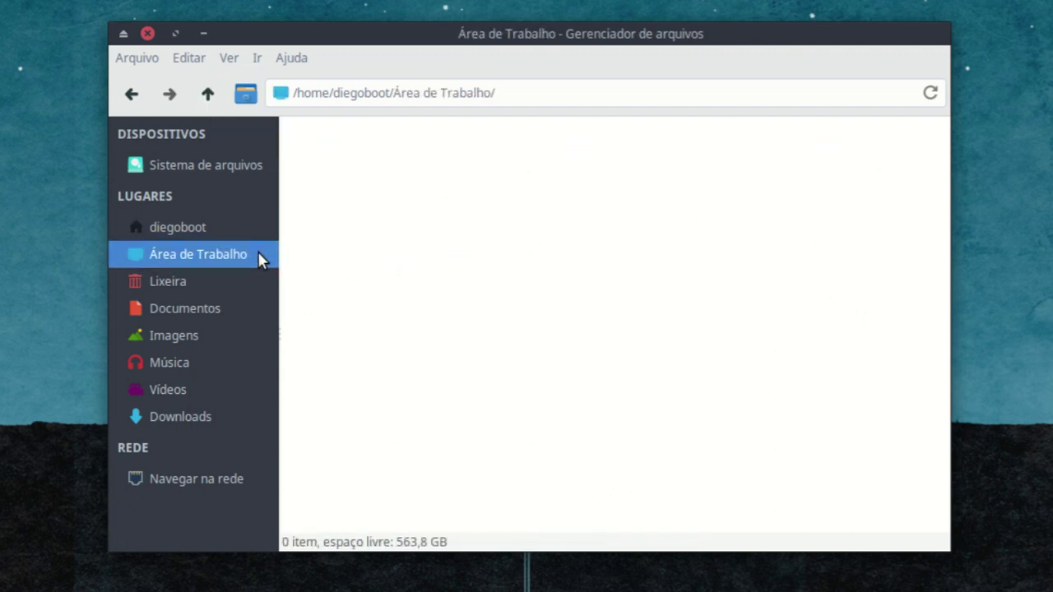
left_click(277, 284)
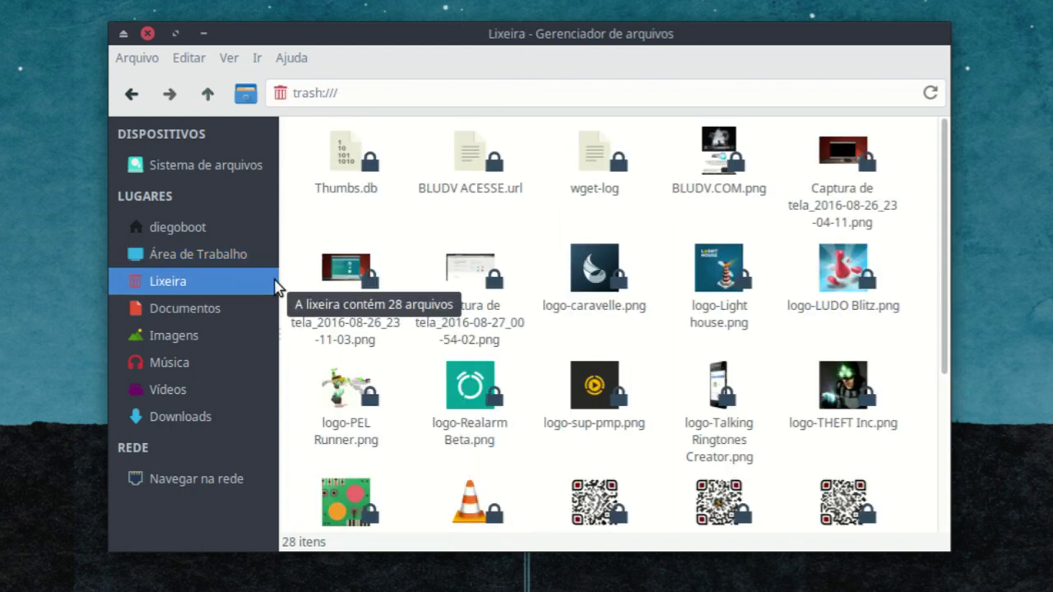
left_click(262, 311)
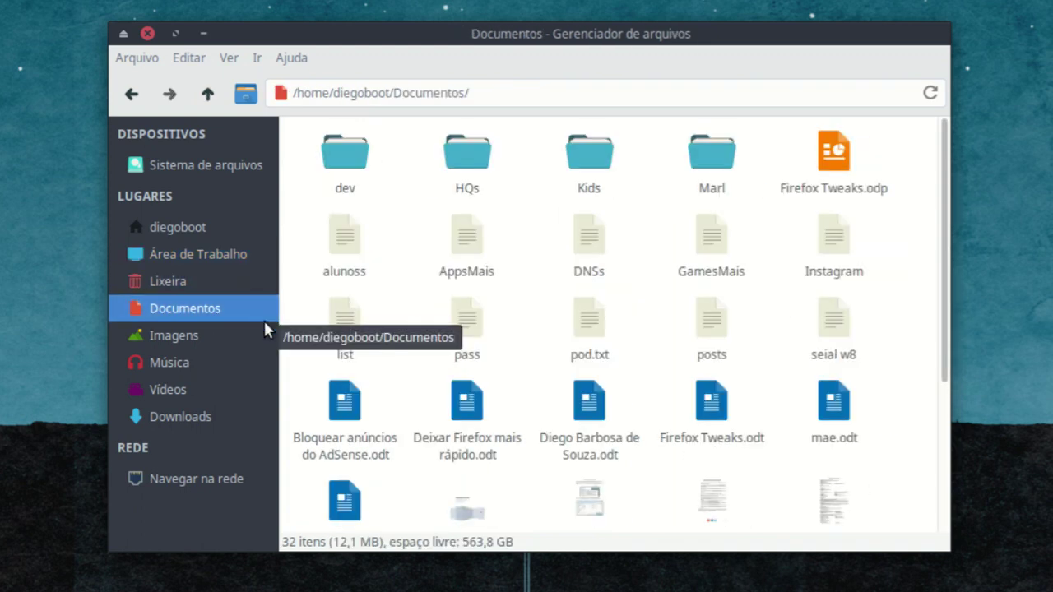
Step: Look inside the dev folder, and return to Documentos to examine its file icons, selecting an AdSense document and hosts.zip
double_click(350, 157)
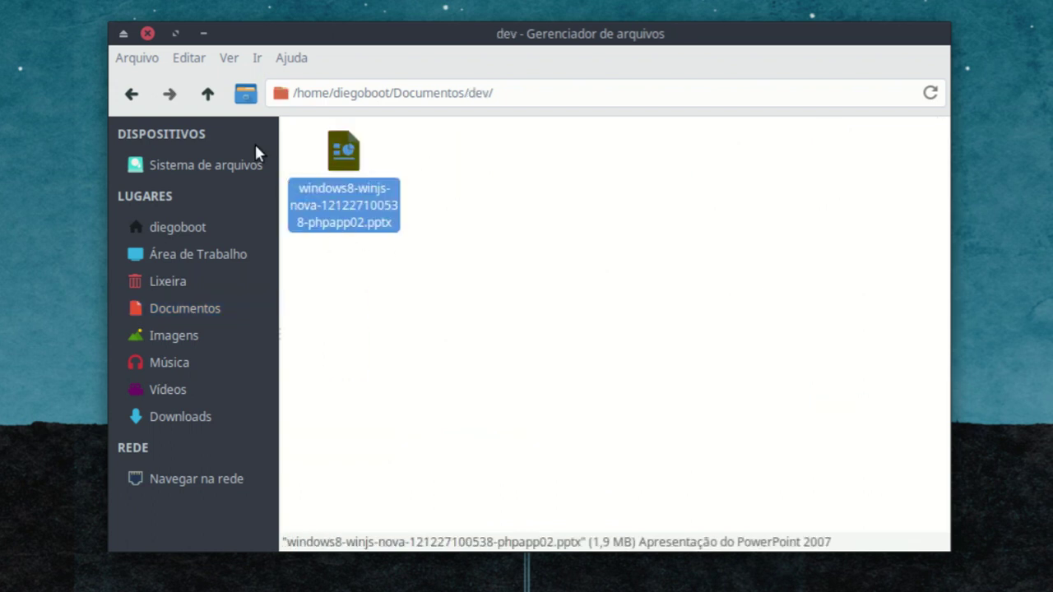
left_click(210, 95)
left_click(345, 401)
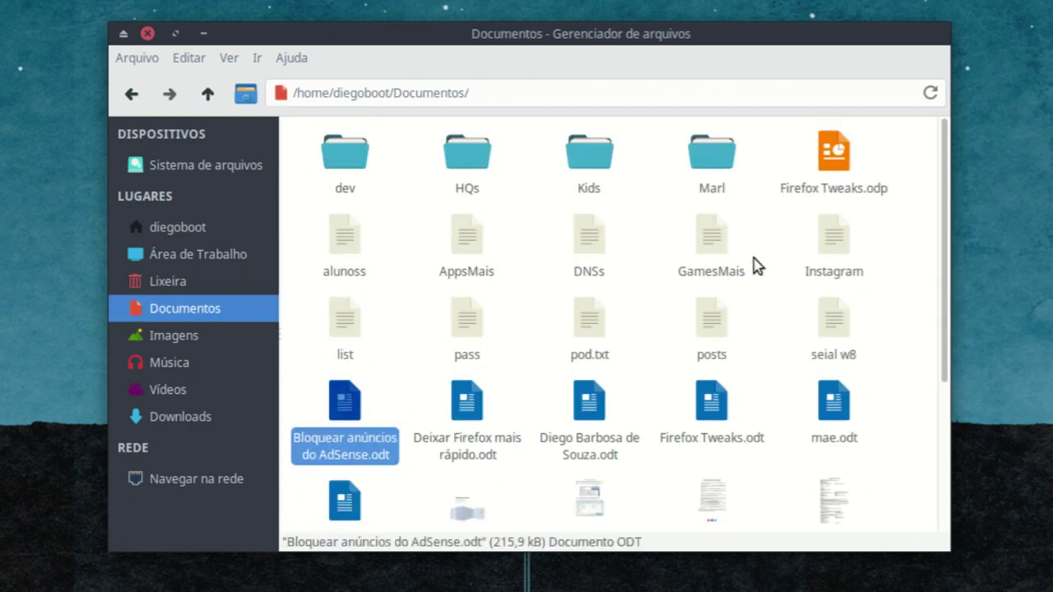
scroll(663, 421, "down", 5)
left_click(485, 495)
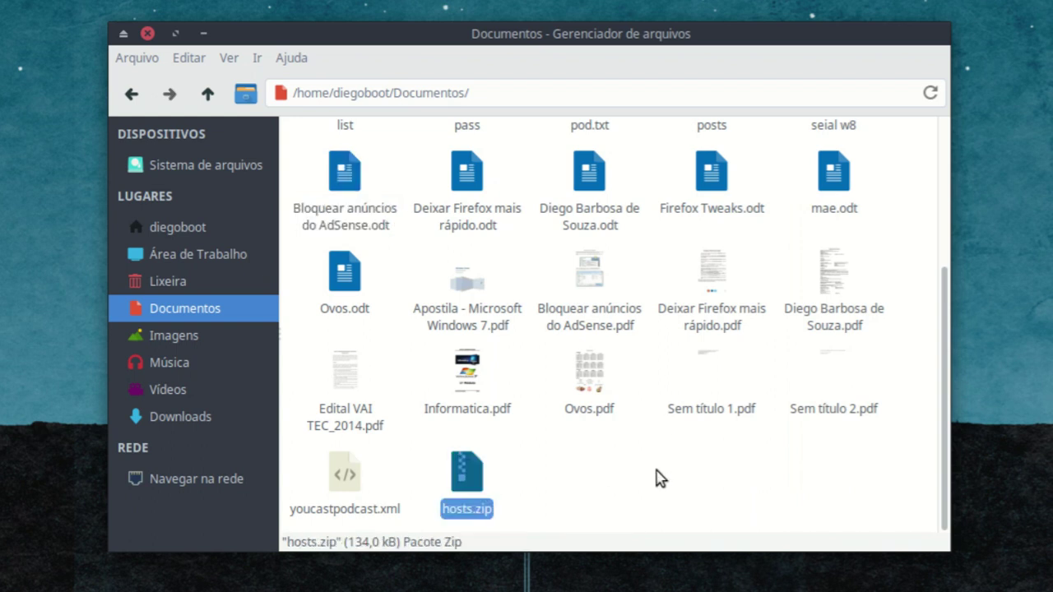
Step: View the contents of Imagens and Música, and look inside the Deadpool music folder to examine its audio file icons
left_click(247, 335)
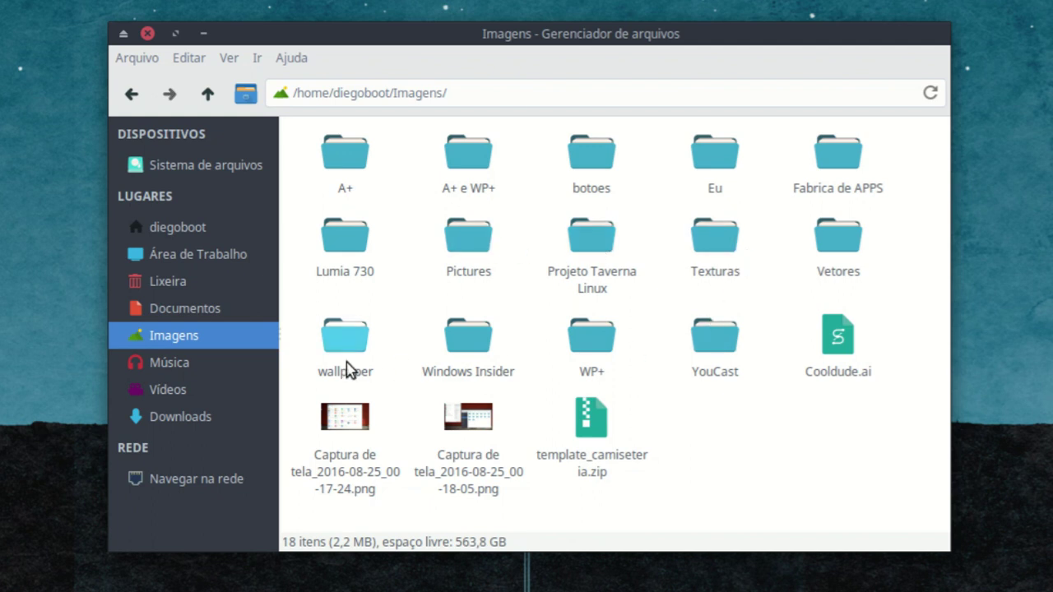
left_click(238, 361)
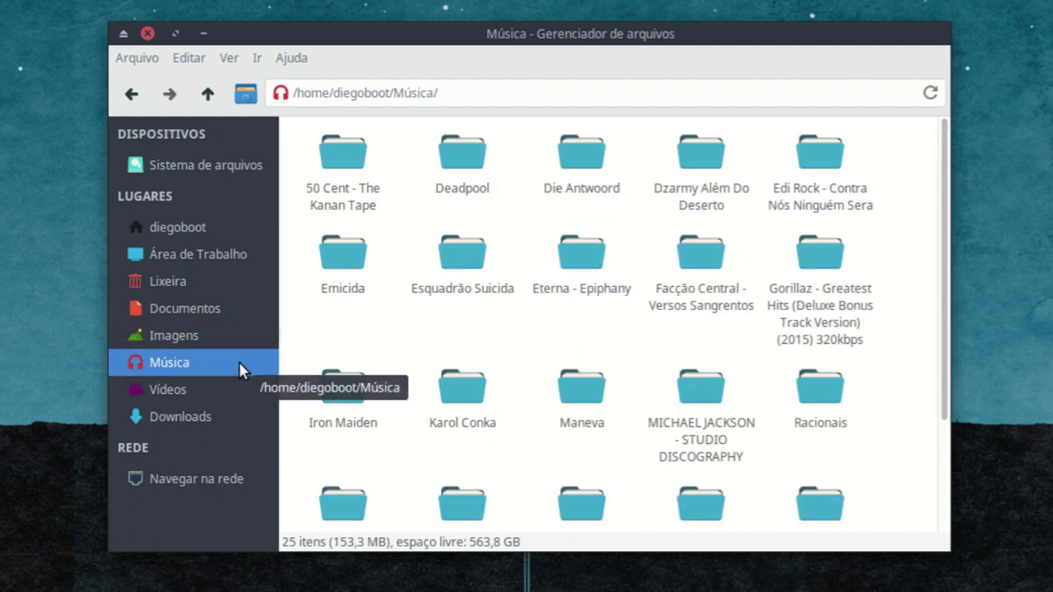
double_click(467, 166)
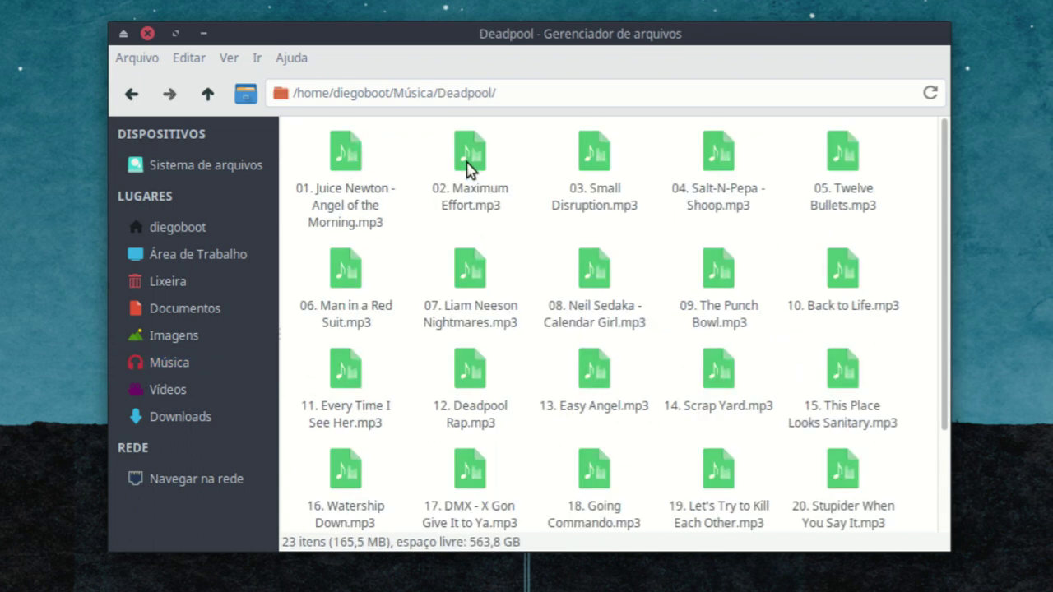
mouse_move(948, 145)
left_mouse_down()
mouse_move(946, 288)
mouse_move(936, 150)
left_mouse_up()
Step: Examine the folder icons in Vídeos, and look inside the Claymore folder at its video thumbnails
left_click(205, 382)
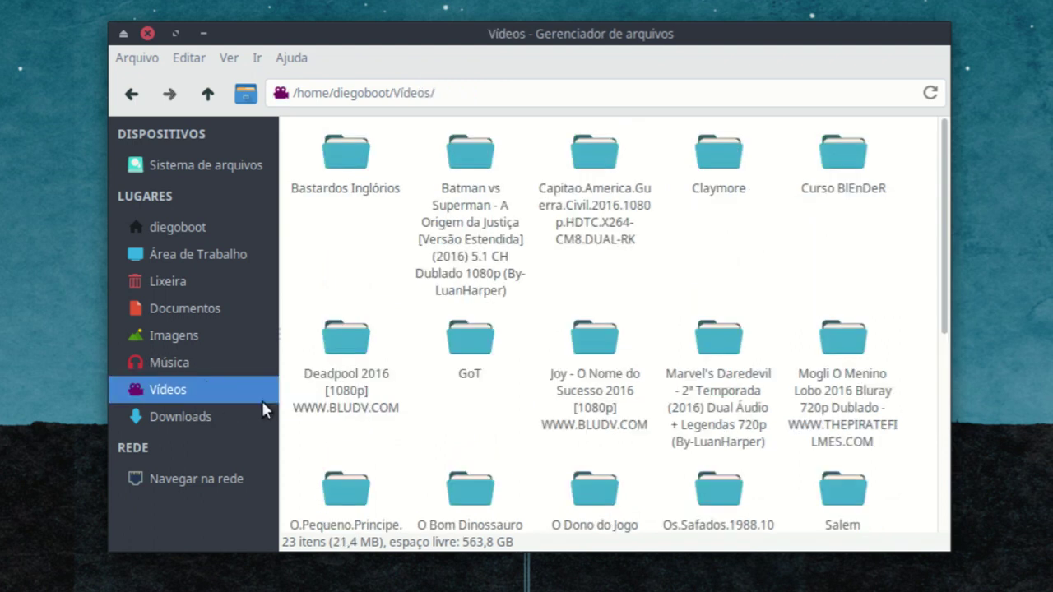
scroll(605, 229, "down", 3)
scroll(605, 229, "down", 3)
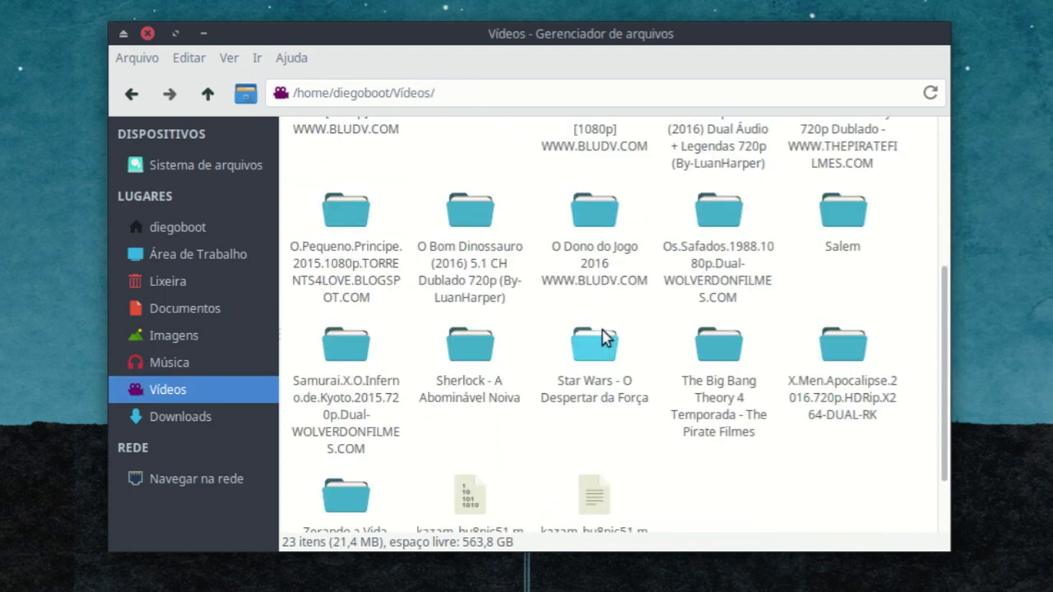
scroll(601, 337, "up", 5)
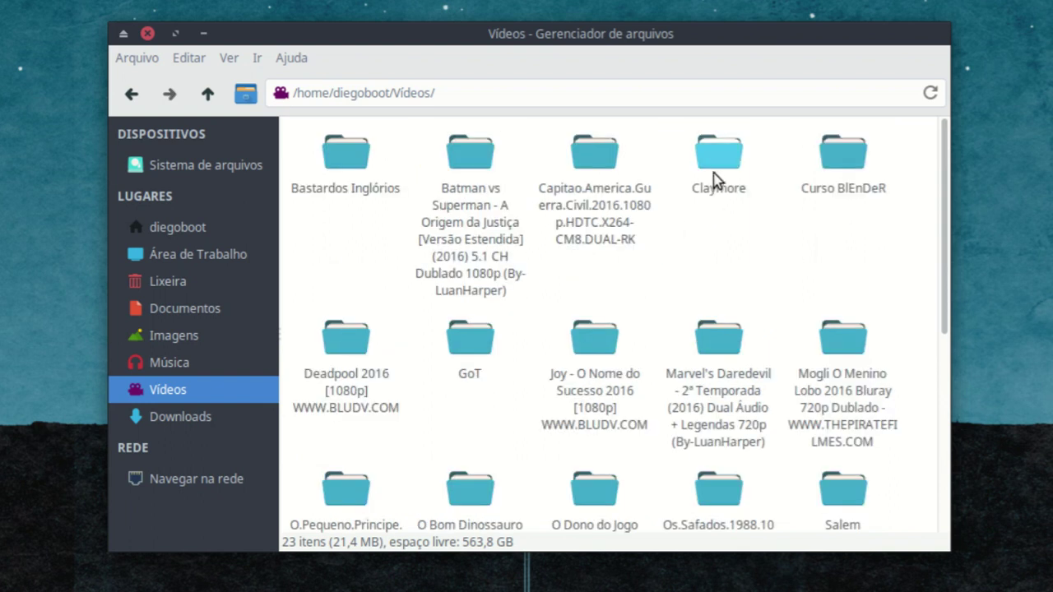
double_click(716, 165)
scroll(718, 311, "down", 3)
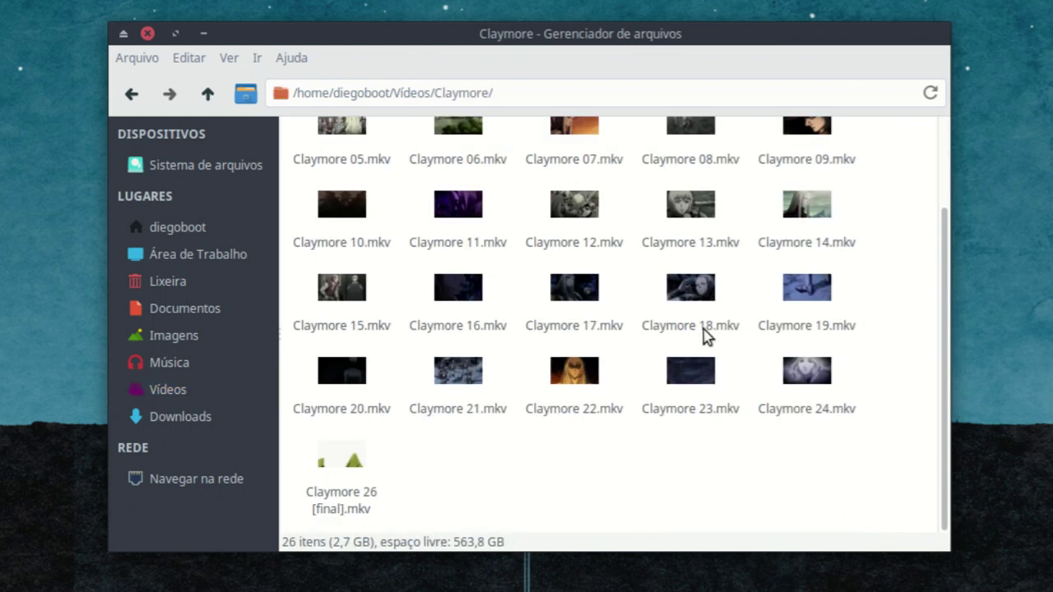
Step: Examine the file icons in Downloads, selecting Sonos.torrent and the Jaapokki, kirvy and LOMBOK zip archives in turn
left_click(207, 420)
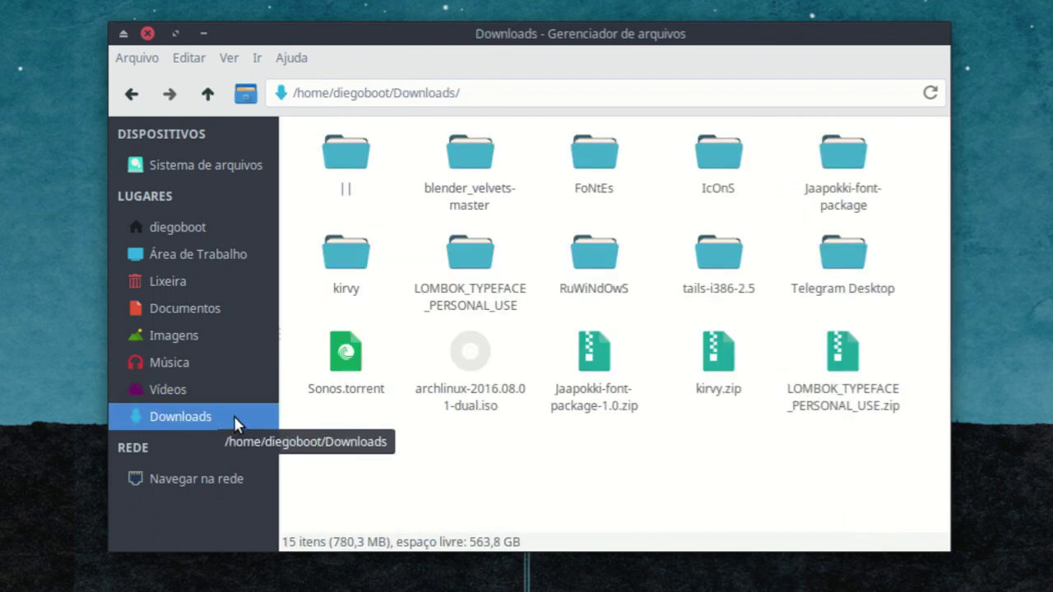
left_click(345, 381)
left_click(613, 371)
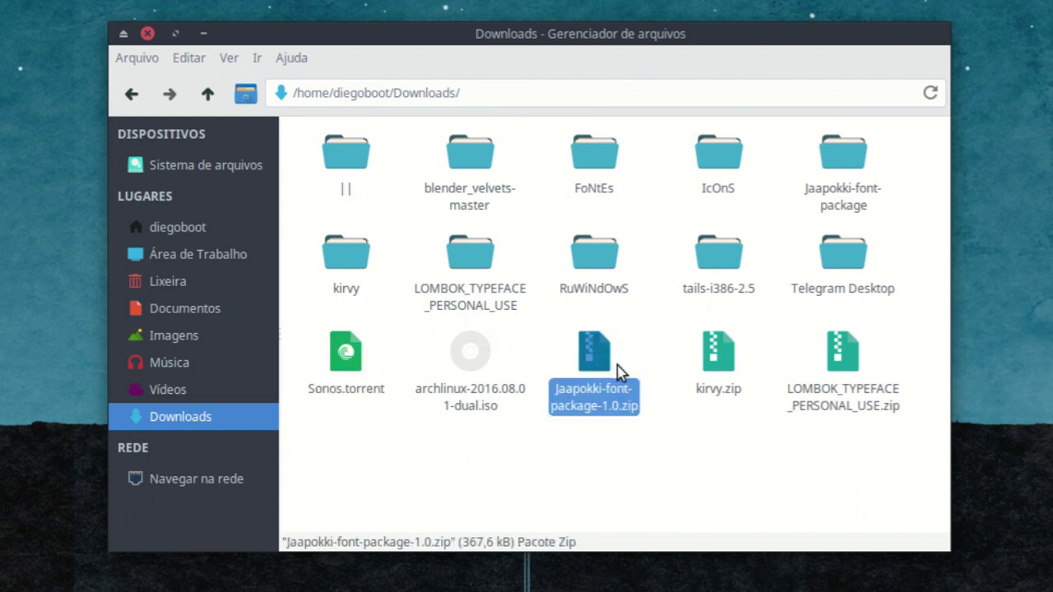
left_click(738, 386)
left_click(838, 362)
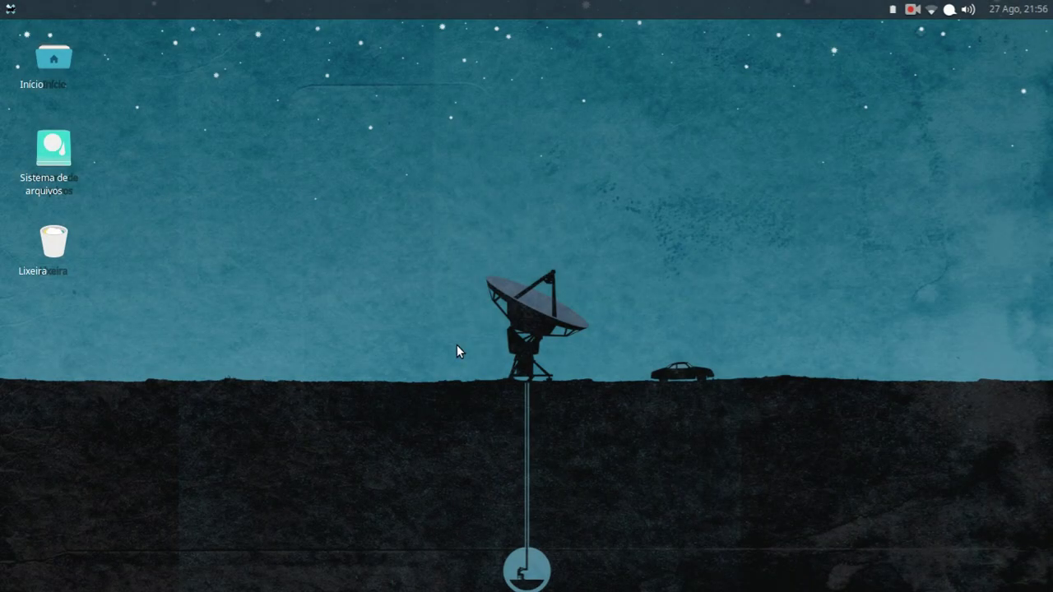
Step: Open the Área de trabalho settings from Configurações, and move the window lower on the desktop
left_click(11, 9)
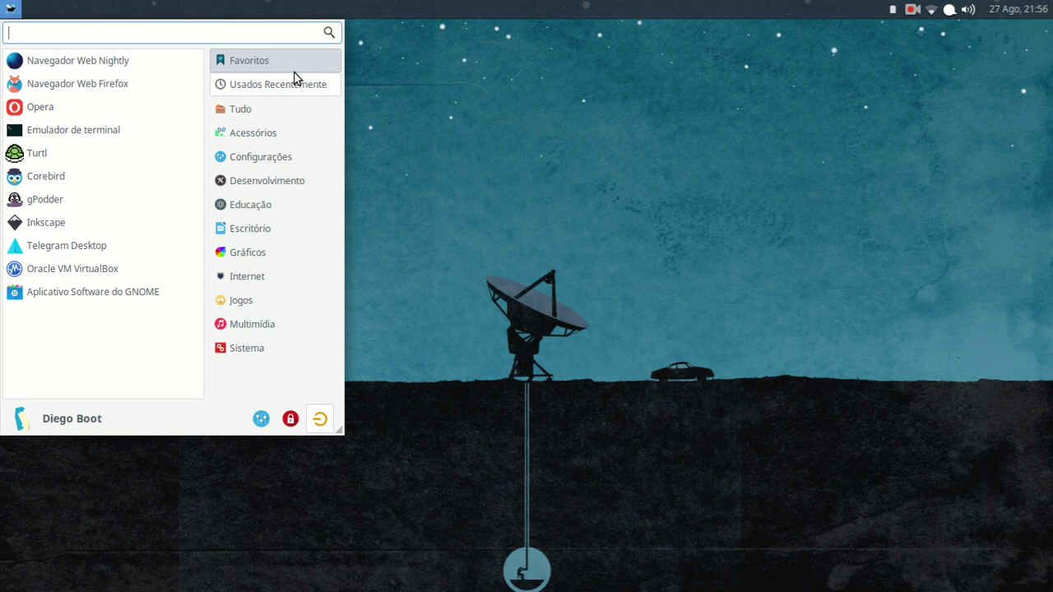
left_click(259, 420)
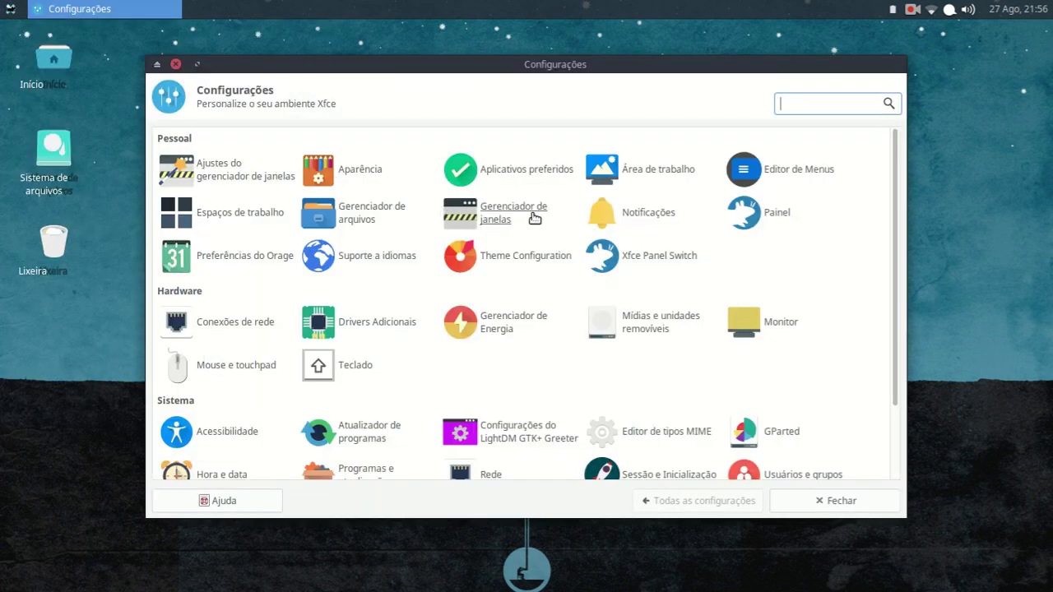
left_click(626, 175)
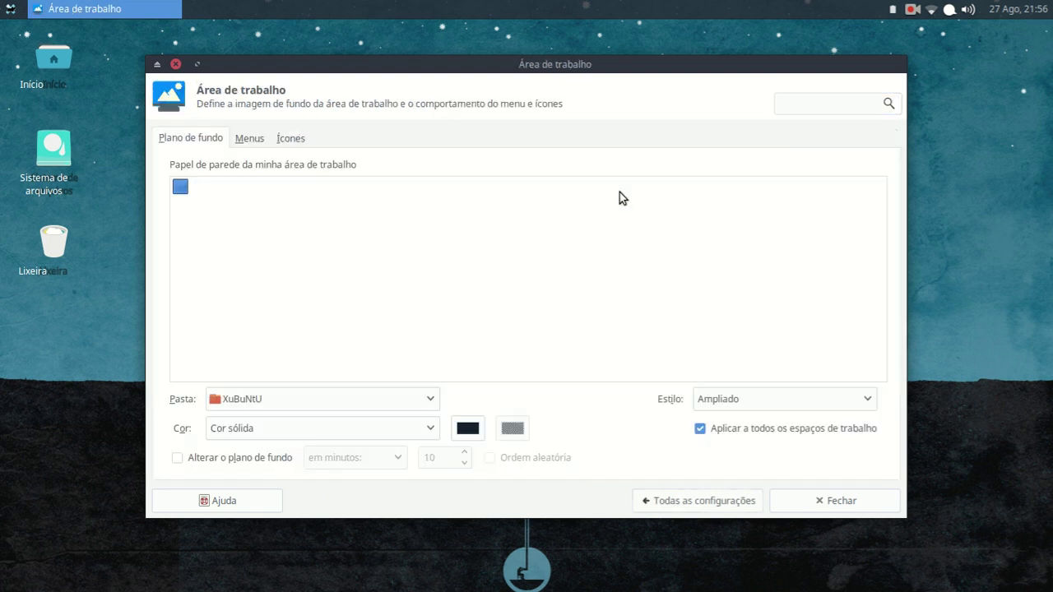
left_click_drag(313, 67, 322, 148)
Step: Try the wallpapers from the XuBuNtU folder, ending on the dark blue one with a green light beam, and reposition the settings window
left_click(397, 284)
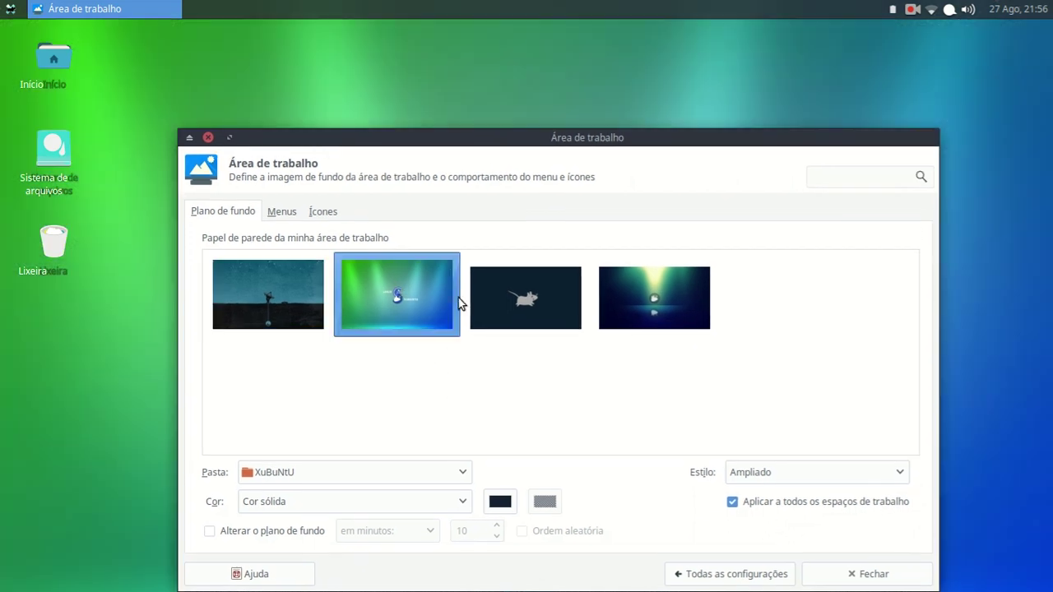
left_click(491, 297)
left_click(601, 280)
left_click_drag(446, 137, 378, 99)
left_click(379, 266)
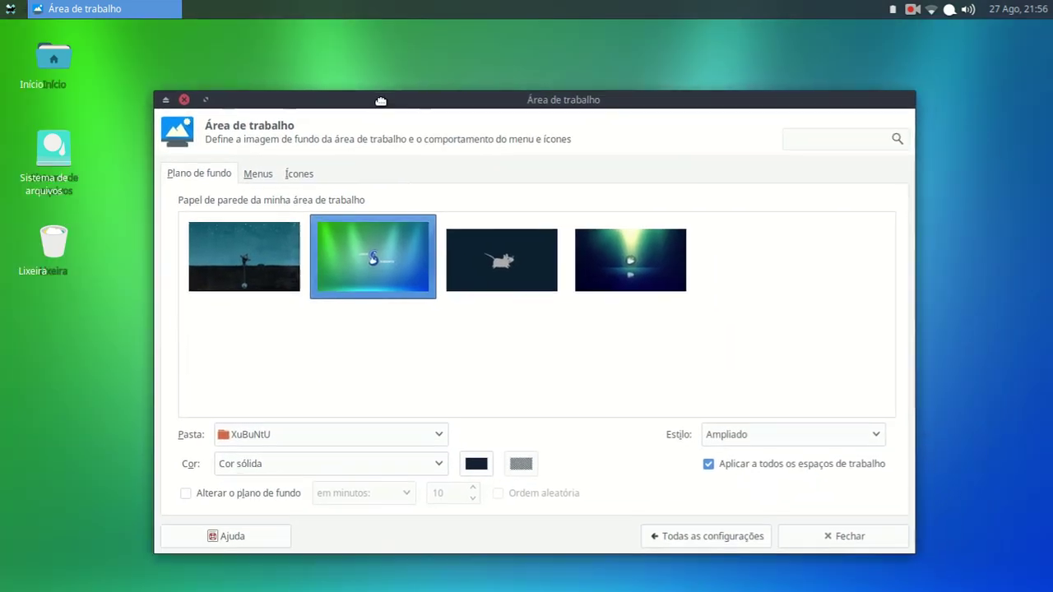
left_click(602, 288)
Step: Switch the wallpaper source folder to GOT - Starks inside Imagens/wallpaper
left_click(303, 433)
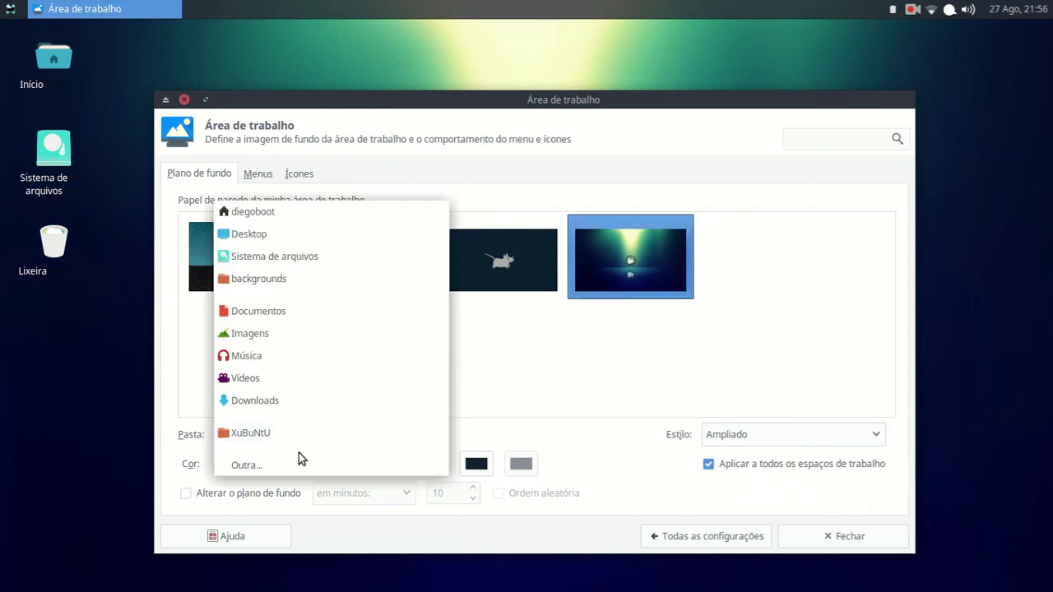
left_click(299, 465)
left_click(416, 172)
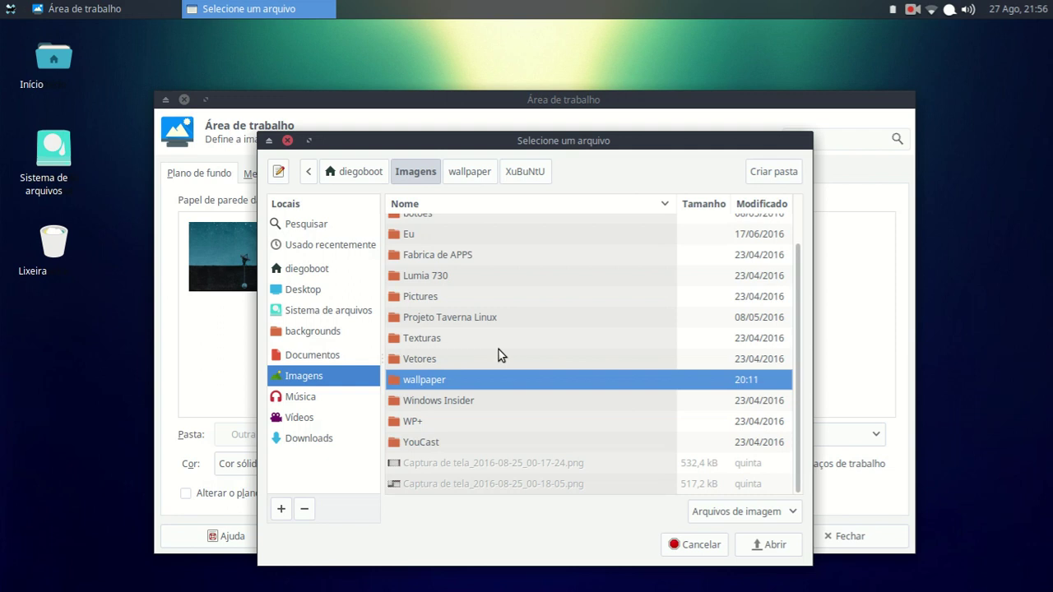
double_click(458, 383)
double_click(549, 224)
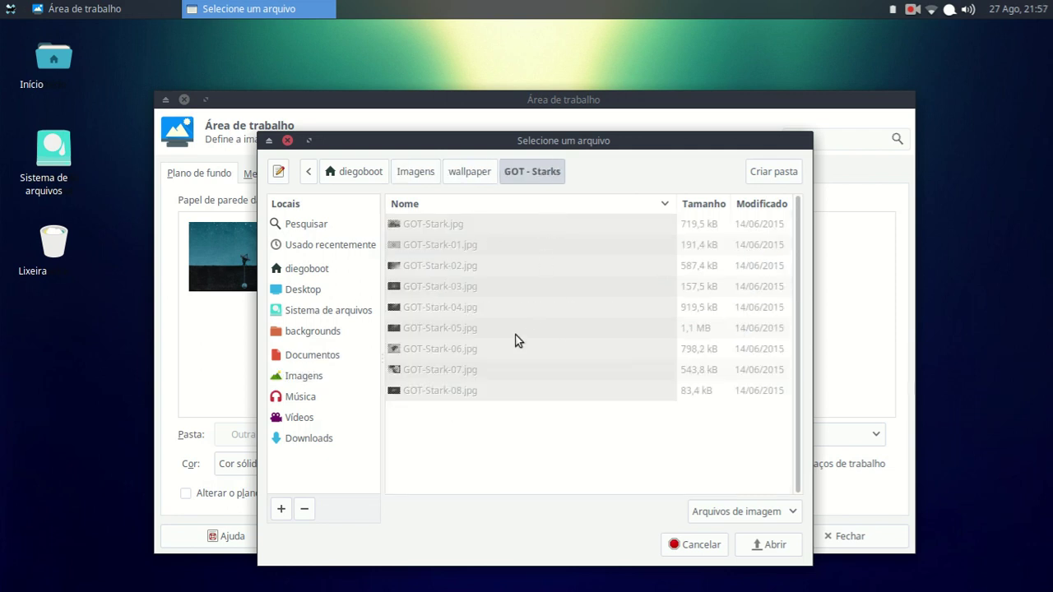
left_click(737, 546)
Step: Try several GOT - Starks wallpapers, ending on the red-leaved North Remembers tree, and shift the settings window to inspect it
left_click(461, 286)
left_click(384, 272)
left_click(292, 264)
mouse_move(282, 107)
left_mouse_down()
mouse_move(451, 447)
mouse_move(282, 296)
mouse_move(283, 90)
left_mouse_up()
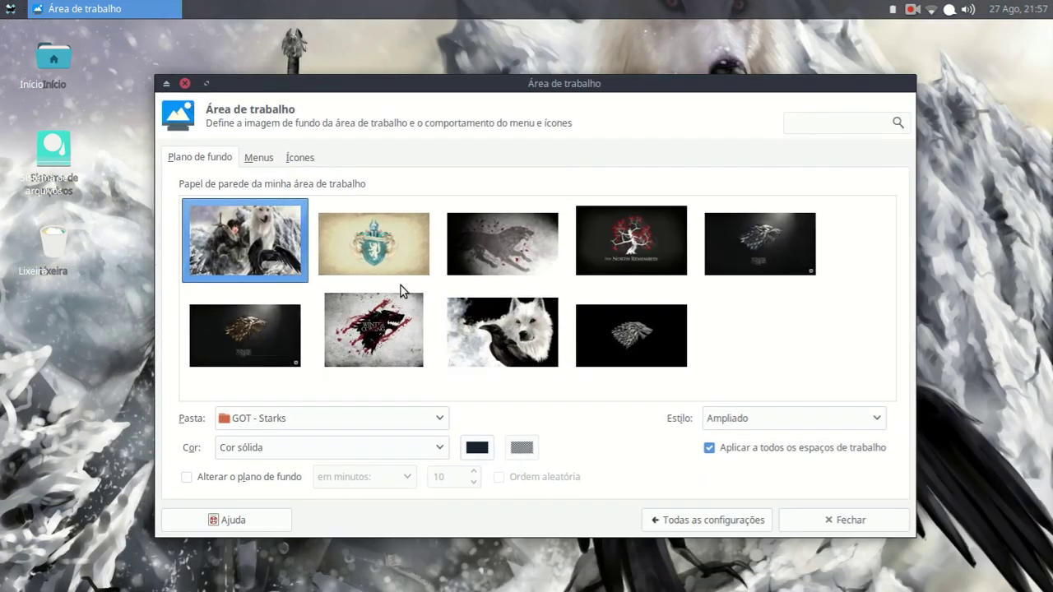
left_click(494, 362)
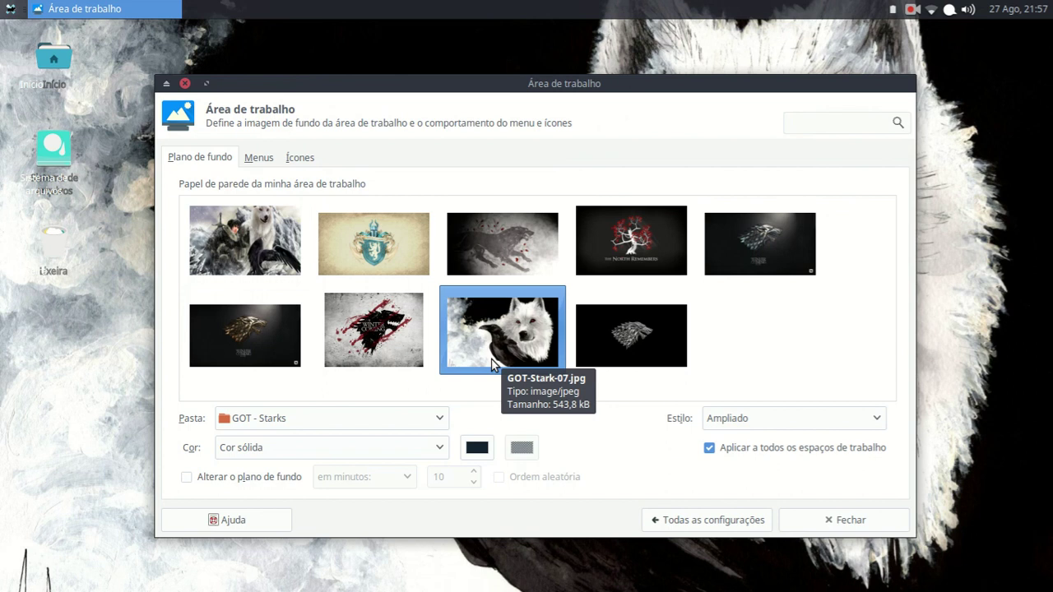
left_click(633, 249)
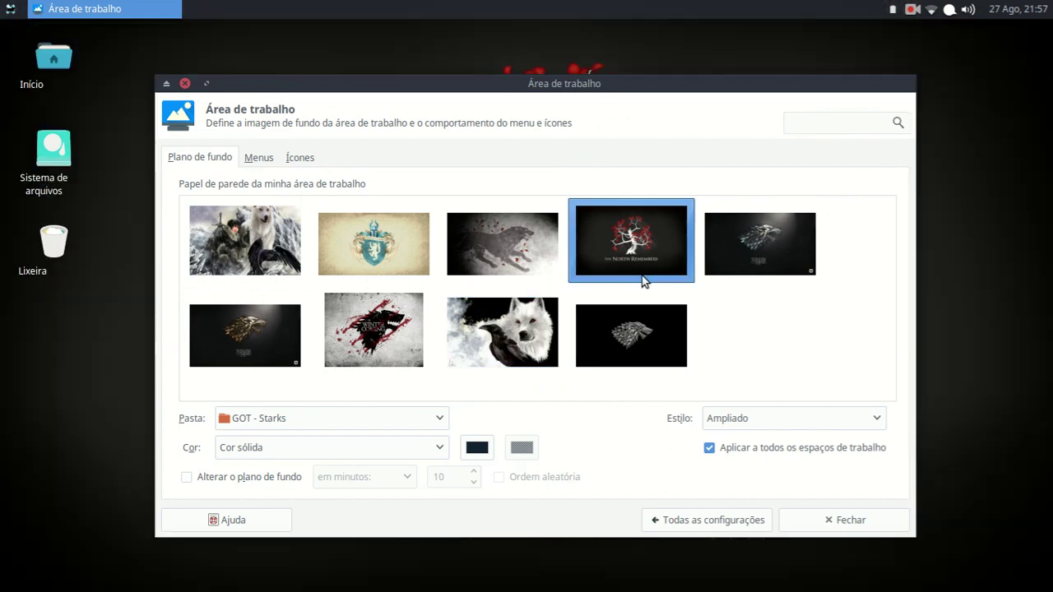
left_click_drag(470, 86, 590, 349)
left_click_drag(419, 75, 471, 87)
Step: Set the wallpaper source folder to Samurai inside the wallpaper folder
left_click(316, 422)
left_click(311, 447)
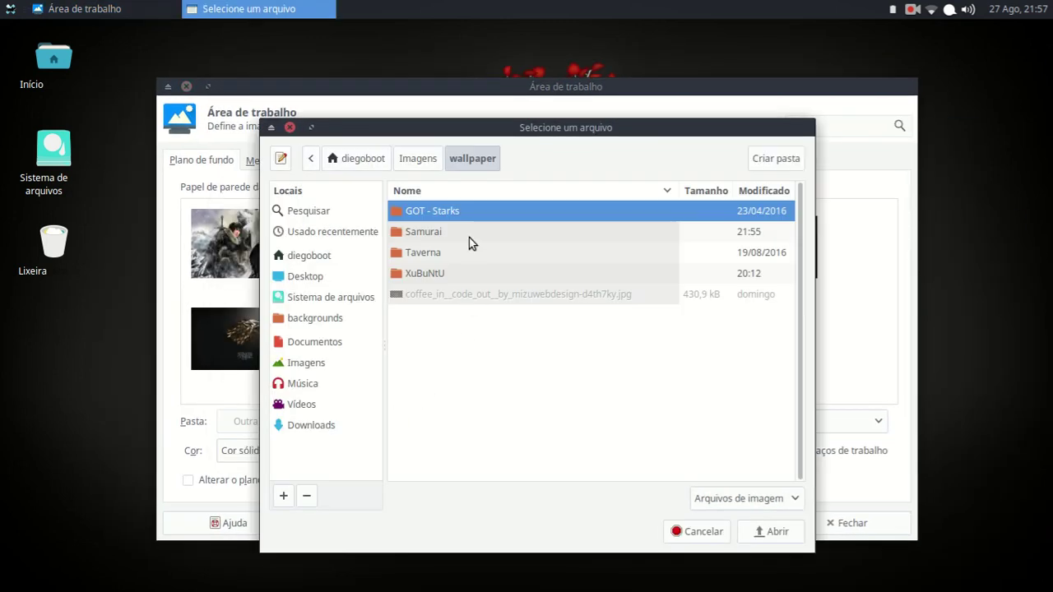
left_click(448, 232)
left_click(761, 533)
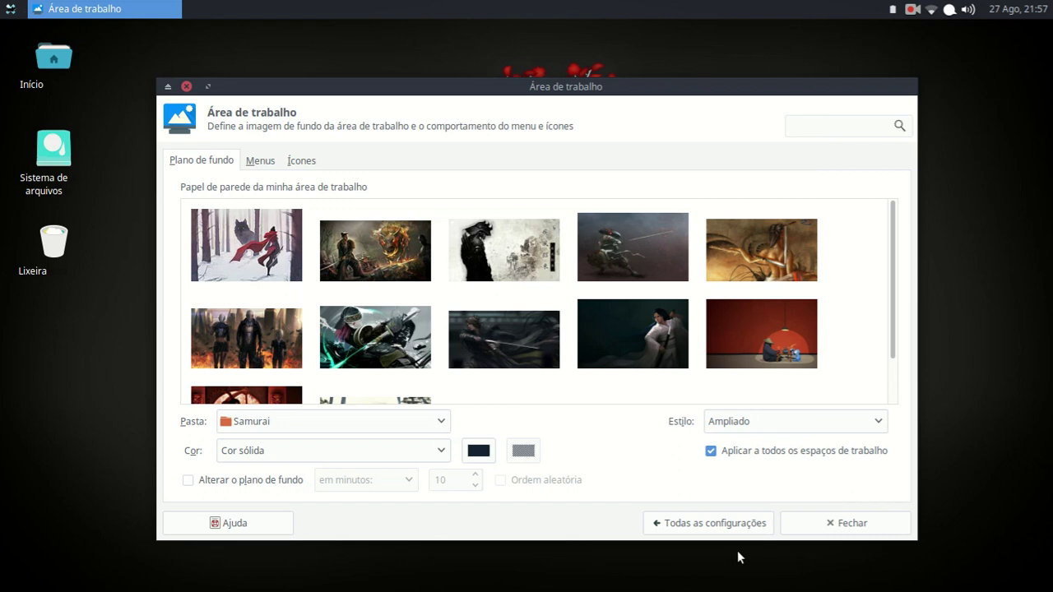
Step: Apply the snowy forest wallpaper with the red-cloaked figure and wolf, and check the available styles, keeping Ampliado
scroll(773, 332, "down", 1)
scroll(724, 361, "up", 1)
left_click(663, 374)
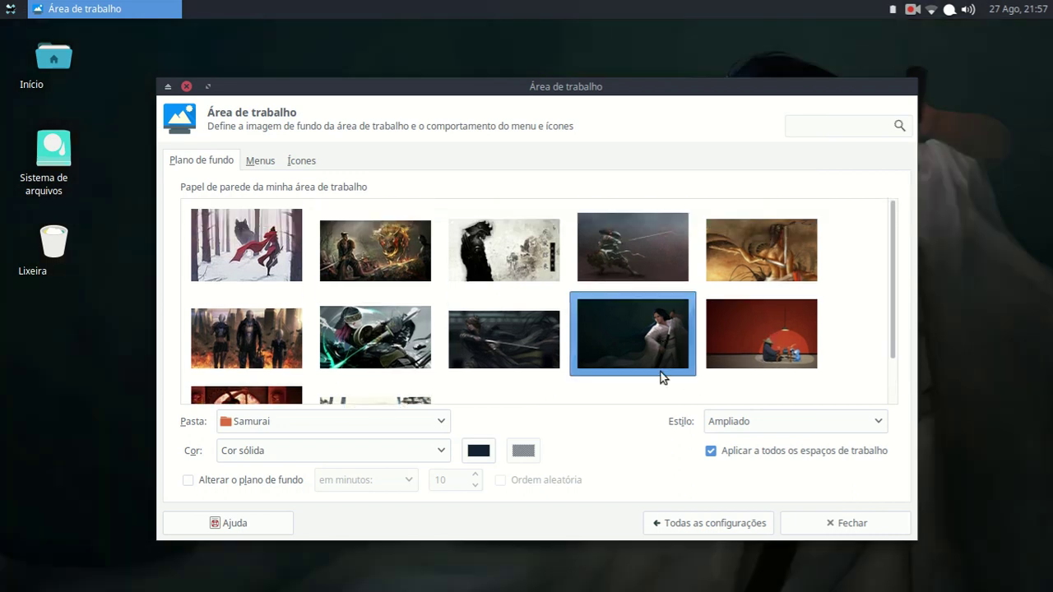
left_click(238, 234)
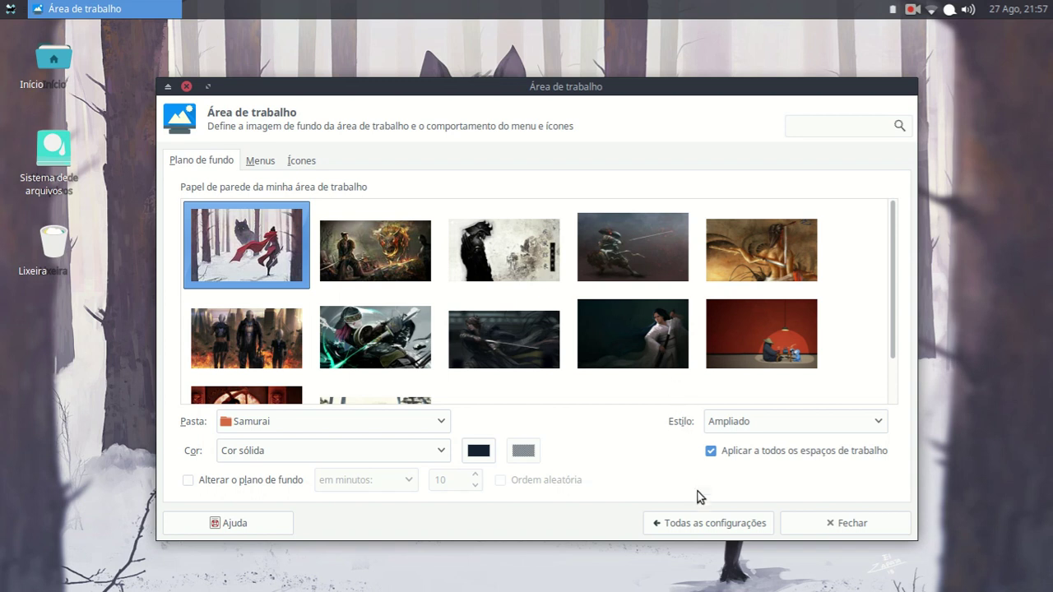
left_click(728, 423)
left_click(712, 471)
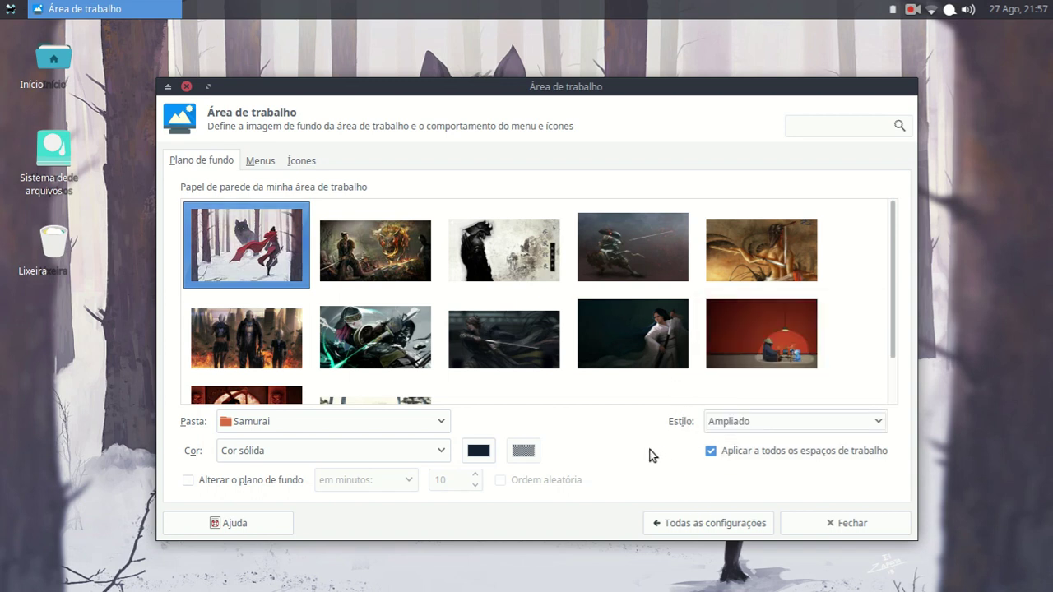
Step: Disable the applications menu on the desktop context menu, check the Início icon's context menu, and enable the option again
left_click(271, 168)
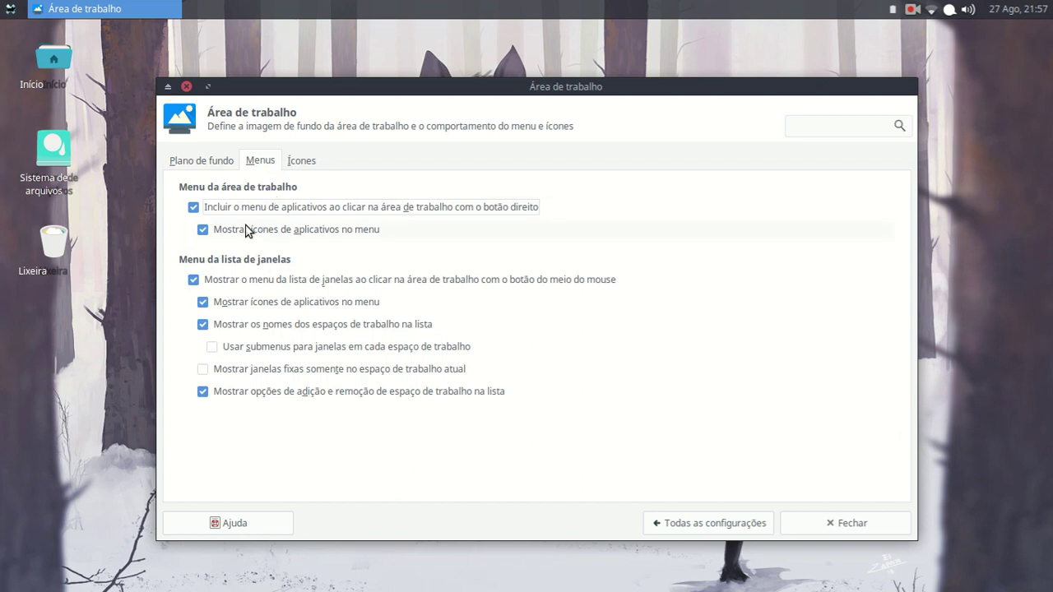
left_click(367, 210)
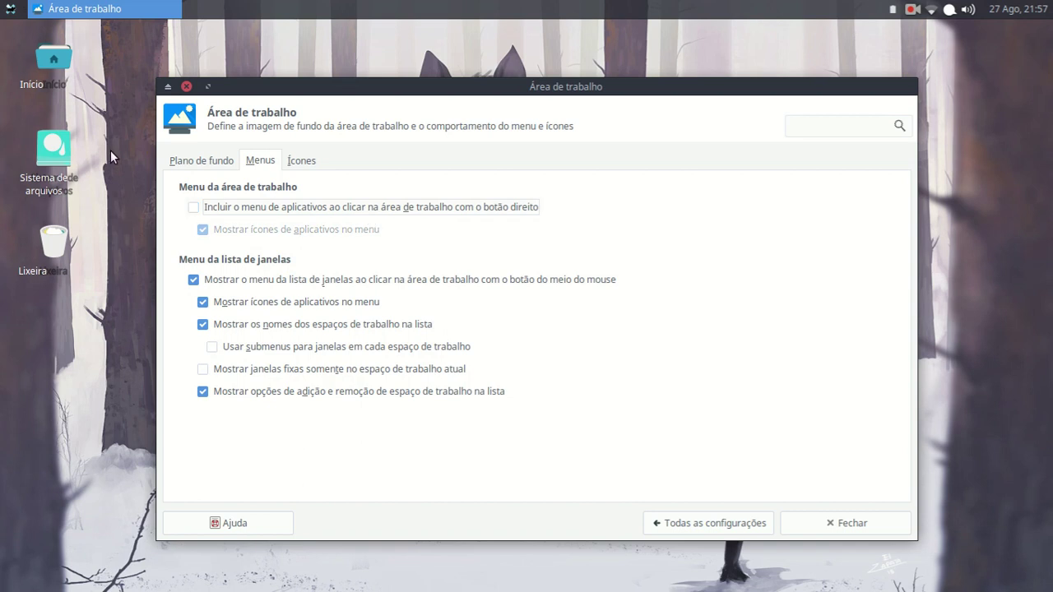
right_click(63, 68)
left_click(54, 56)
left_click(243, 216)
Step: Hide application icons in the desktop menu, check the Início icon's context menu, and show the icons again
left_click(267, 234)
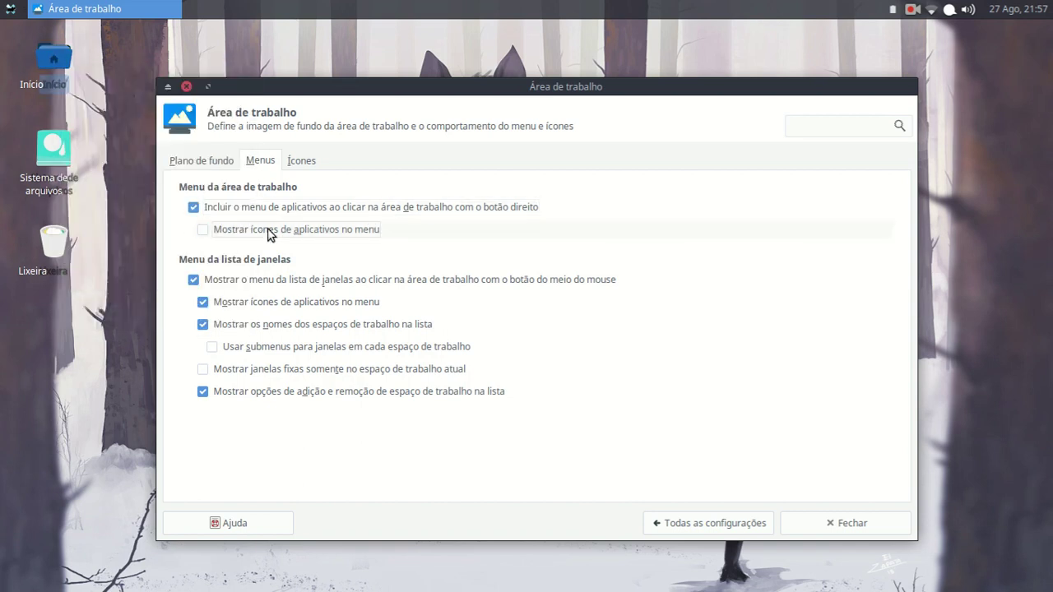
right_click(51, 50)
left_click(50, 54)
left_click(239, 231)
Step: Enable tooltip icons in the desktop icon settings, raise their size to 138, and check the tooltip on Início
left_click(300, 162)
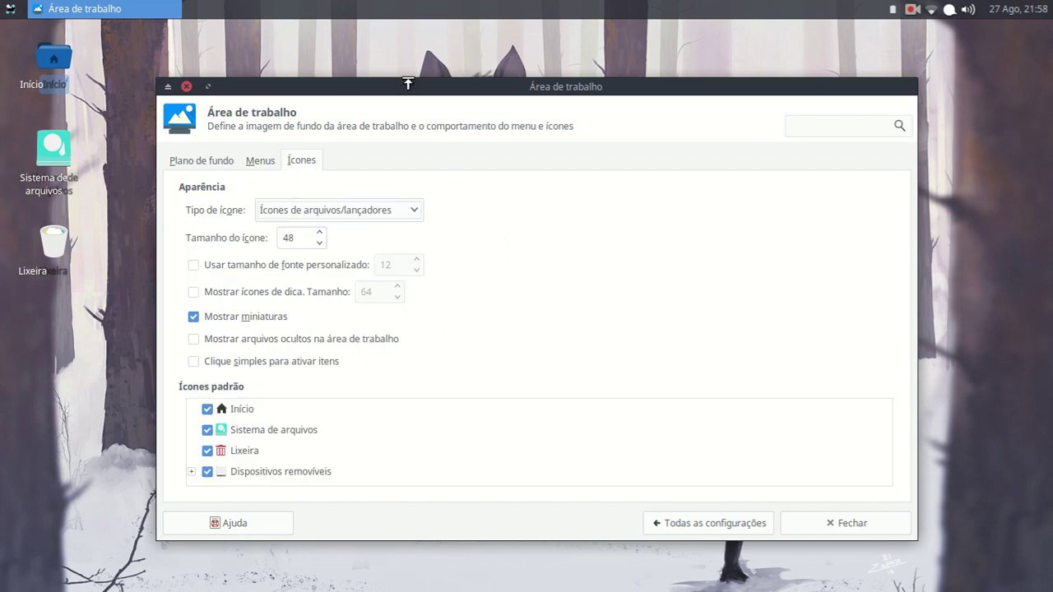
left_click_drag(408, 83, 436, 72)
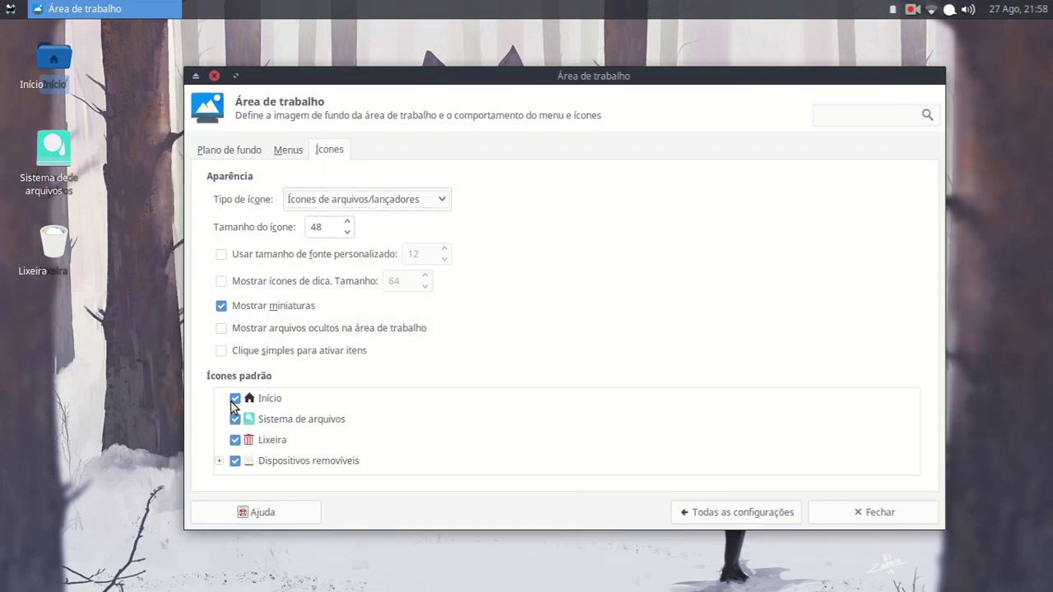
left_click(276, 280)
left_click(425, 277)
left_click(425, 277)
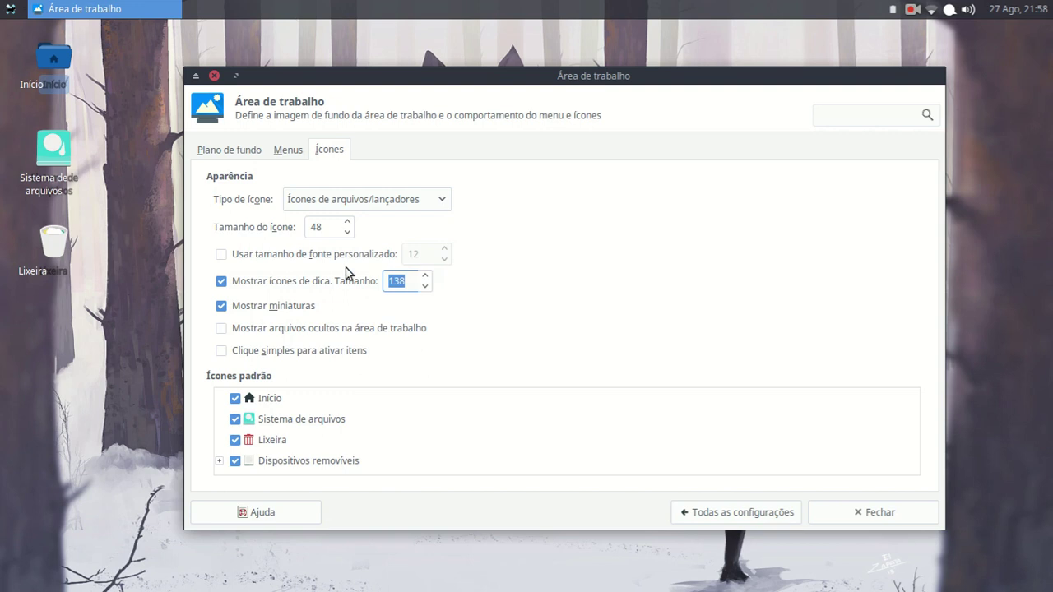
mouse_move(54, 66)
Step: Raise the tooltip icon size to 256 and check the tooltips on the desktop icons
scroll(428, 281, "up", 7)
scroll(428, 280, "up", 4)
mouse_move(36, 165)
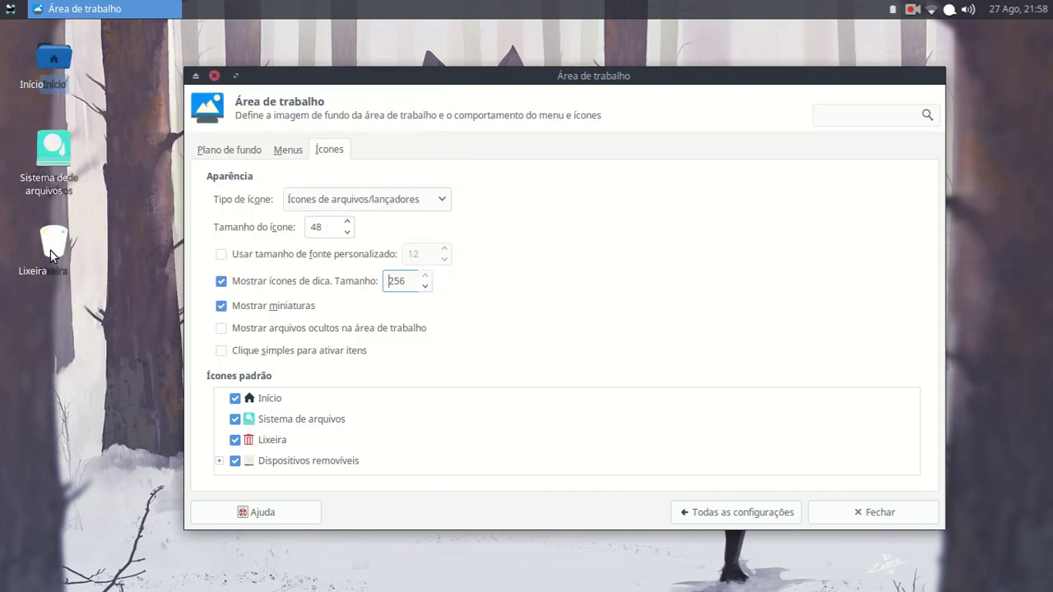
Step: Set the tooltip icon size to 64, and turn the Mostrar miniaturas option off and on again
double_click(400, 283)
type("64")
left_click(261, 307)
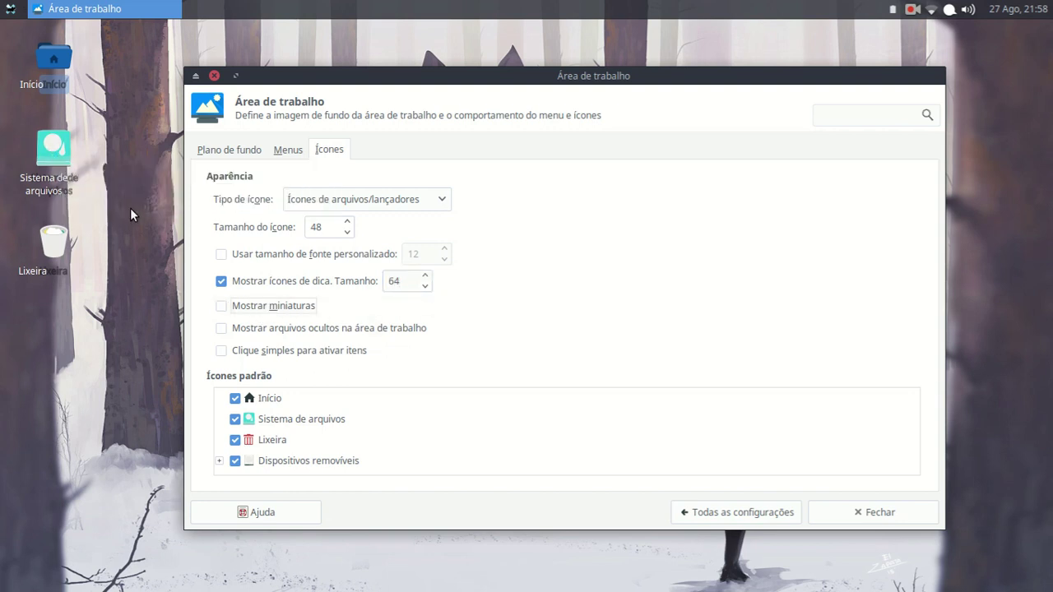
left_click(260, 306)
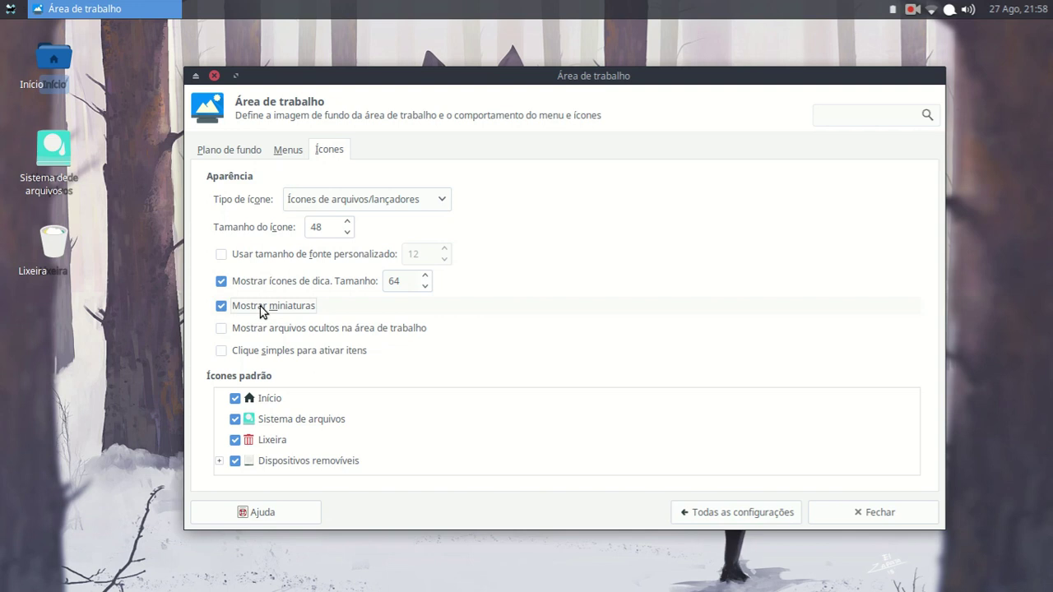
Step: Try custom font sizes such as 51 and 7 for the desktop icon labels, and turn the custom font size off again
left_click(278, 254)
scroll(446, 254, "up", 20)
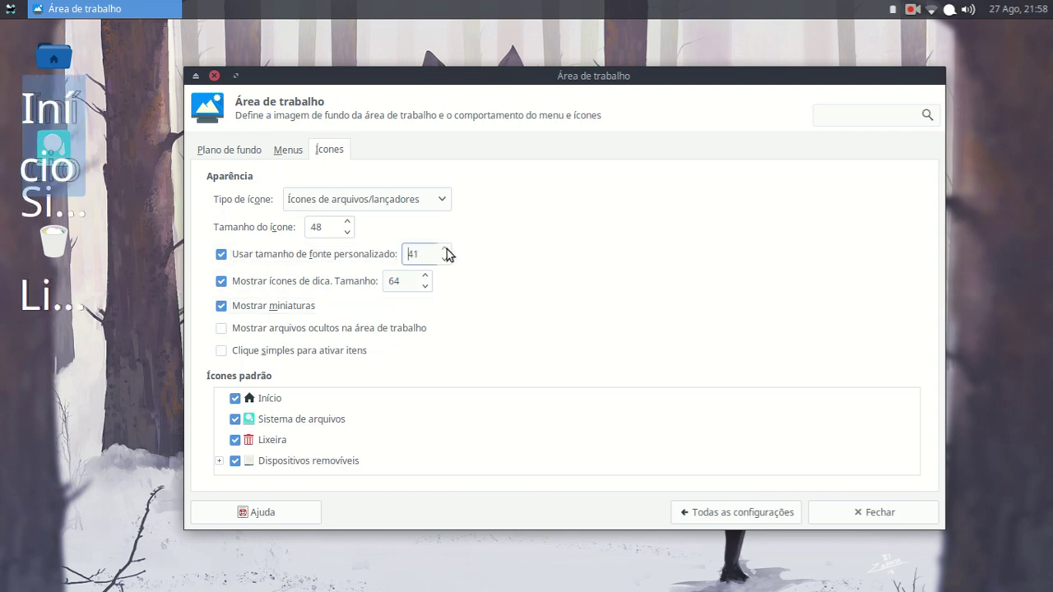
scroll(441, 261, "down", 20)
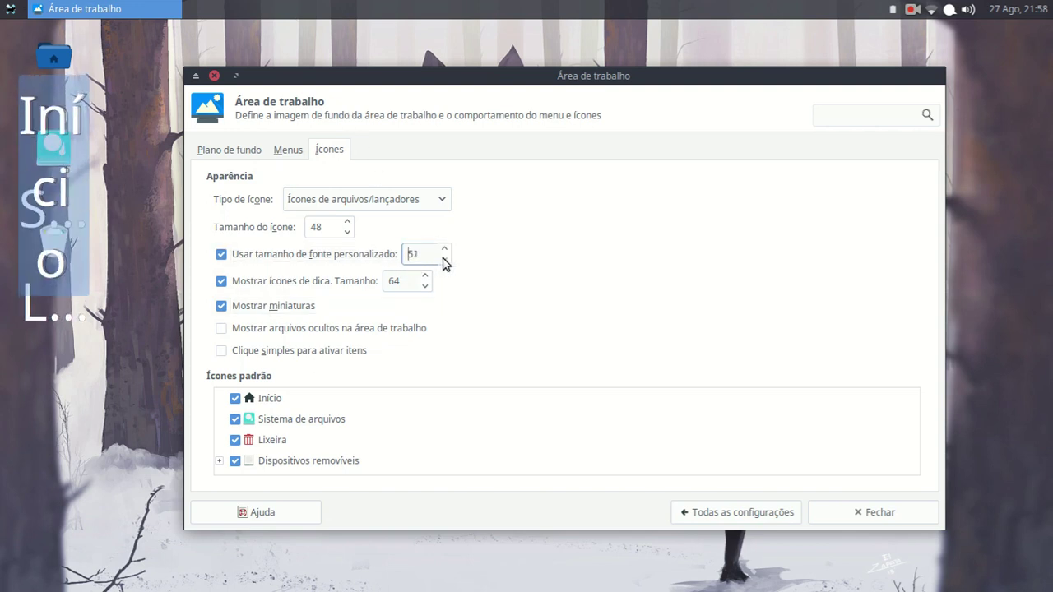
scroll(444, 260, "up", 8)
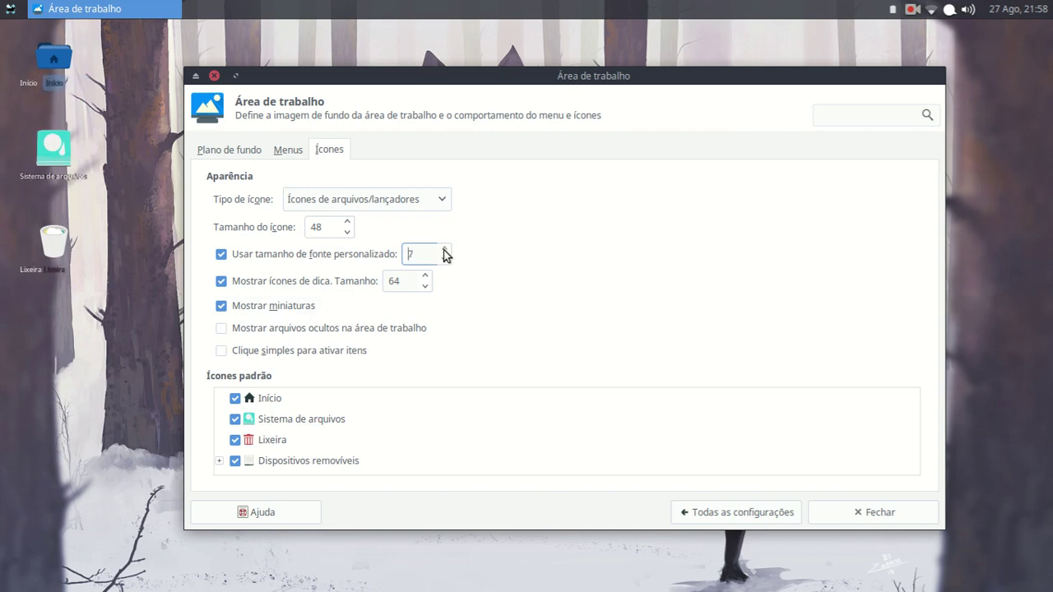
scroll(442, 260, "down", 2)
left_click(321, 259)
Step: Try a desktop icon size of 136, and set the icon size back to 48
left_click(347, 221)
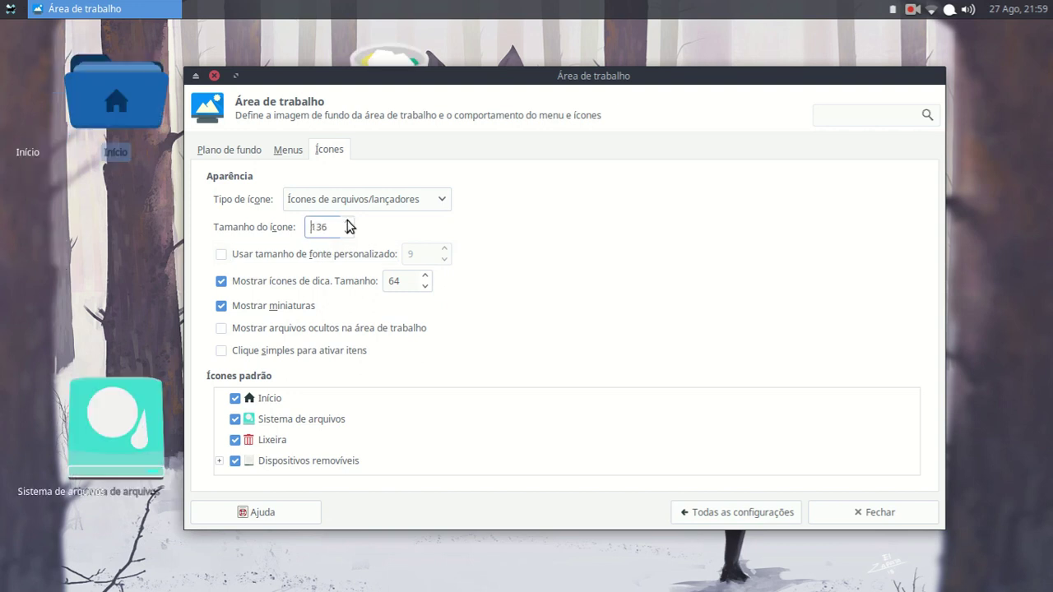
left_click_drag(316, 78, 340, 79)
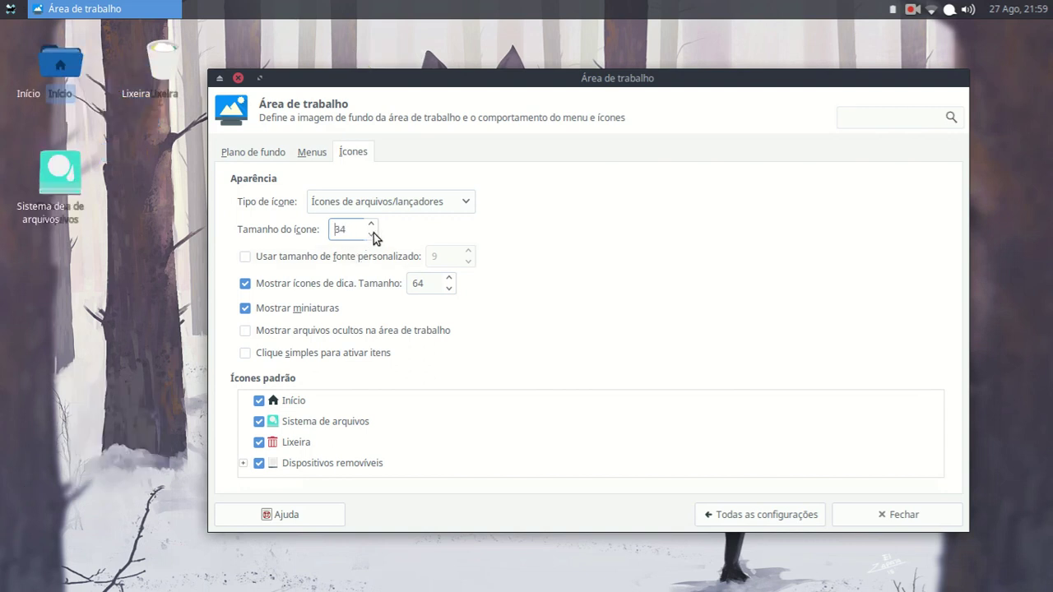
double_click(372, 224)
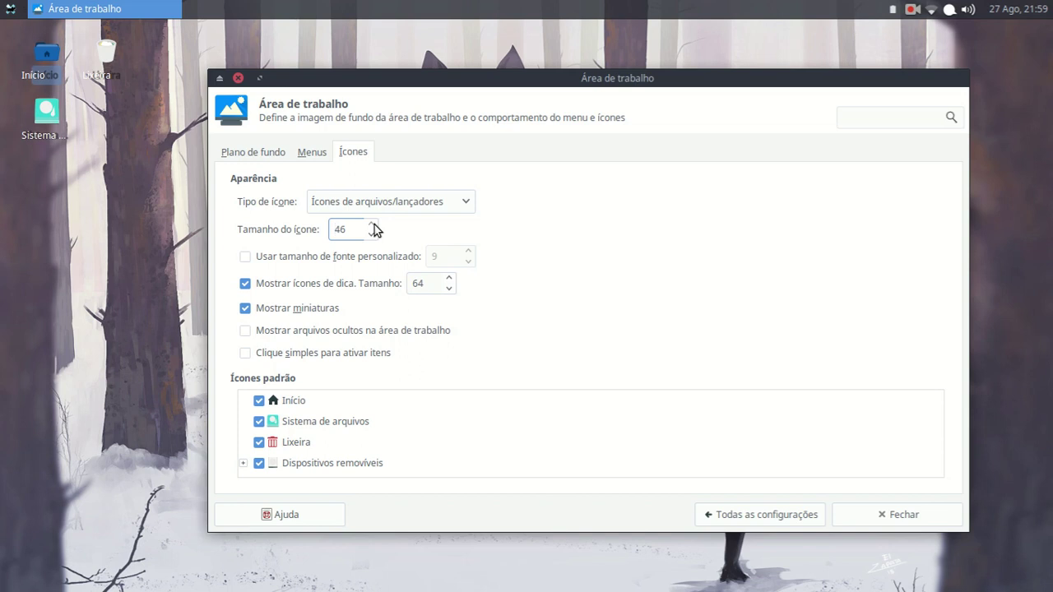
double_click(372, 223)
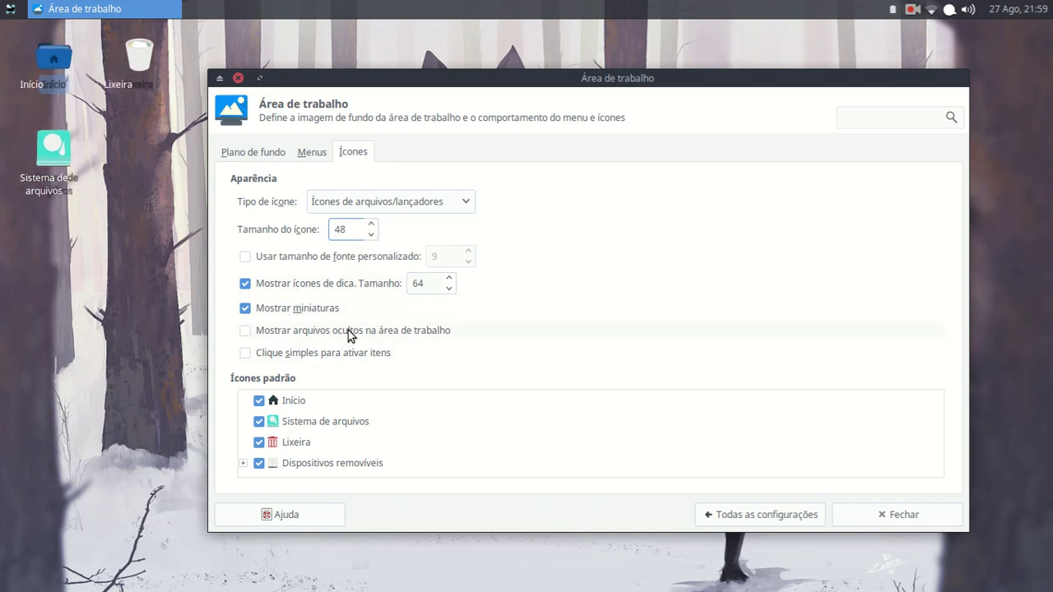
Step: Hide the Início, Sistema de arquivos and Lixeira default icons, look through the Dispositivos removíveis entries, and show the three icons again
left_click(259, 401)
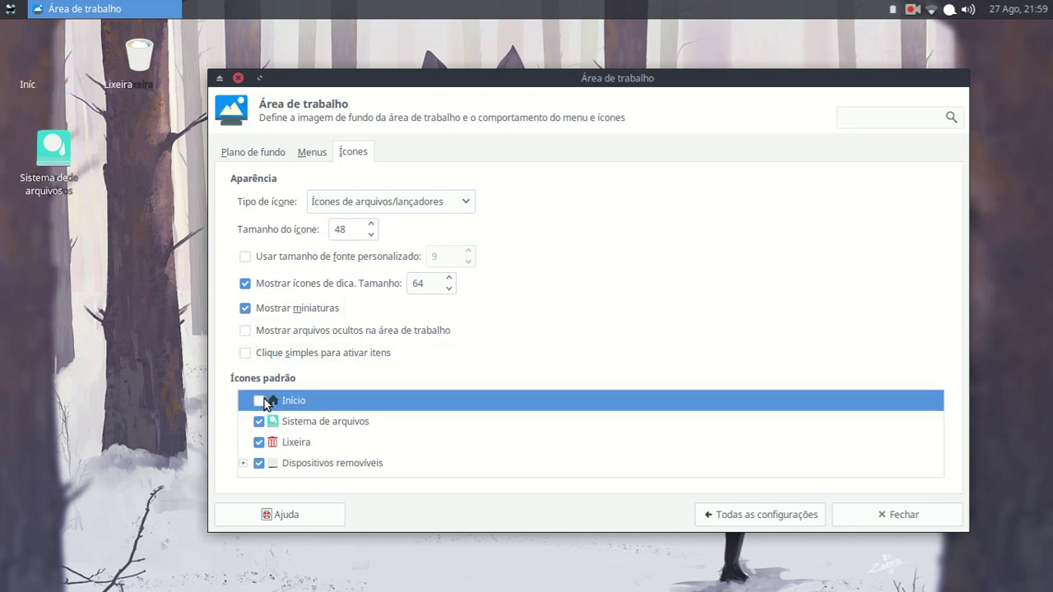
left_click(259, 421)
left_click(258, 442)
left_click(244, 464)
scroll(258, 453, "down", 2)
scroll(262, 428, "up", 2)
left_click(259, 401)
left_click(258, 421)
left_click(259, 442)
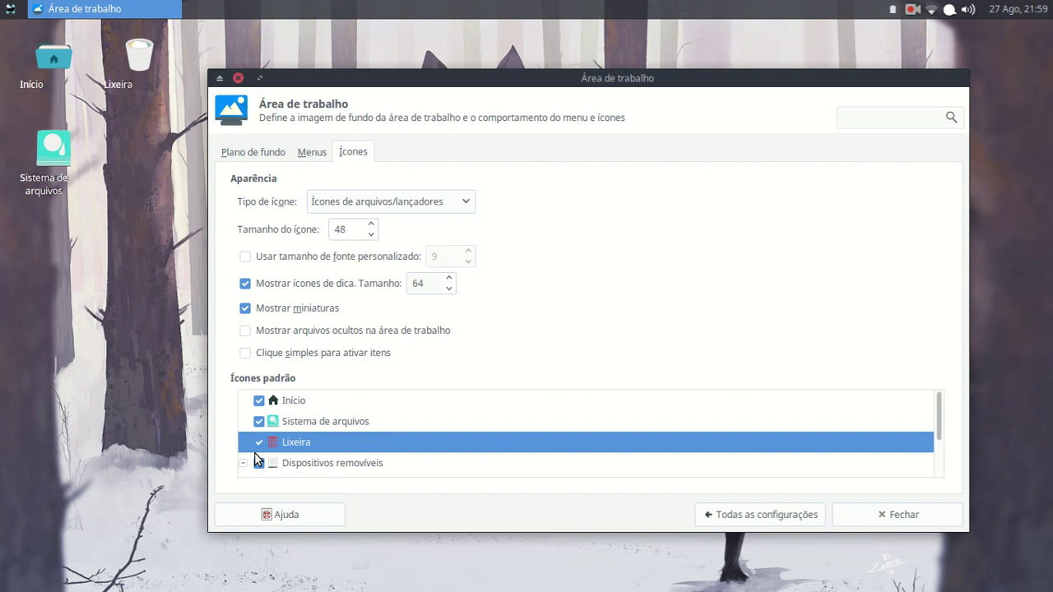
Step: Set the desktop icon type to Nenhum
left_click(336, 203)
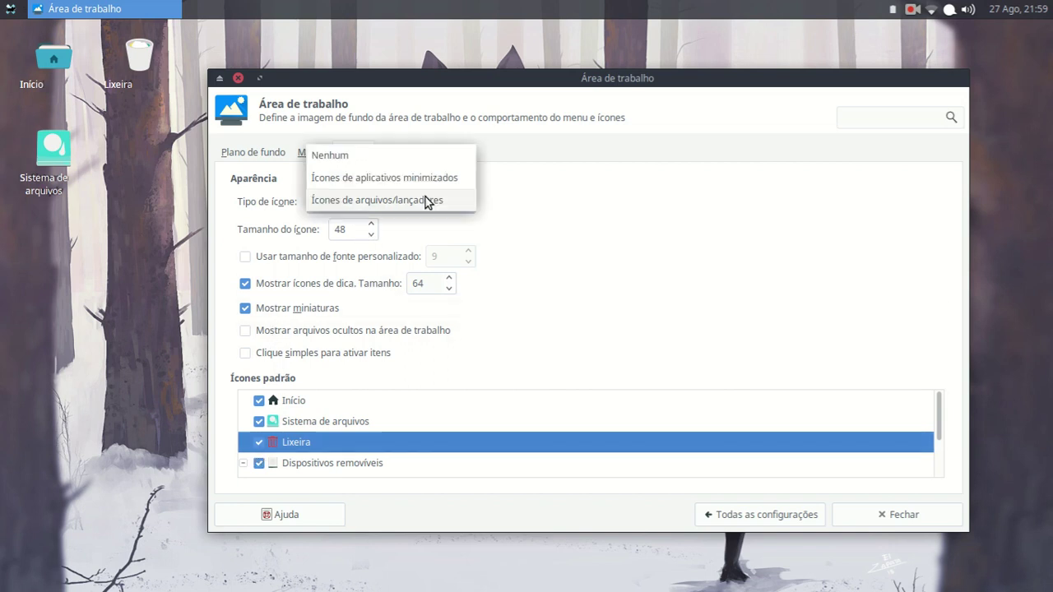
left_click(358, 155)
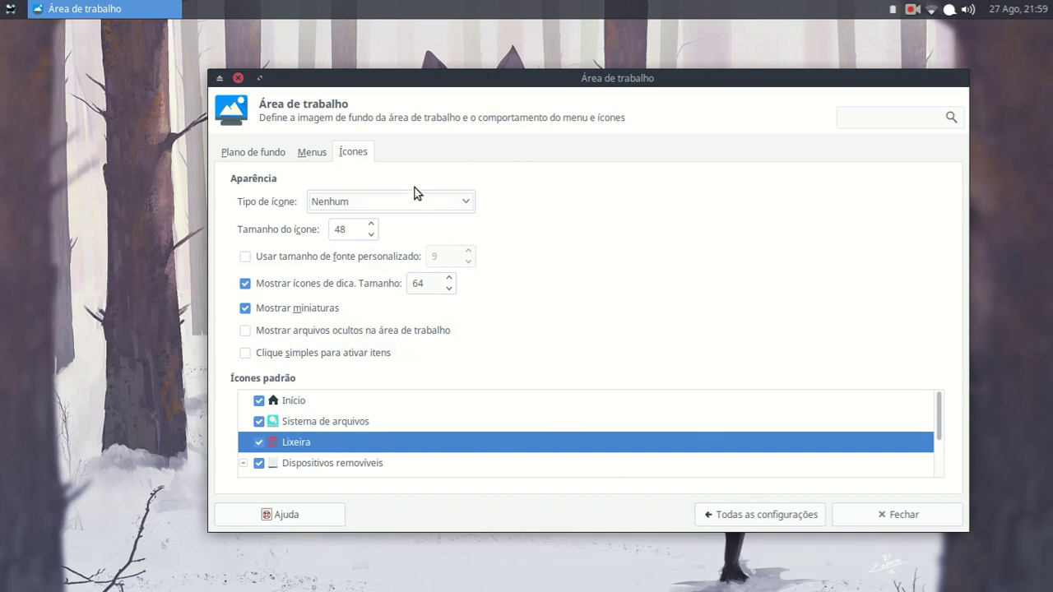
Step: Set the wallpaper folder to XuBuNtU inside the wallpaper folder
left_click(271, 153)
scroll(377, 352, "down", 1)
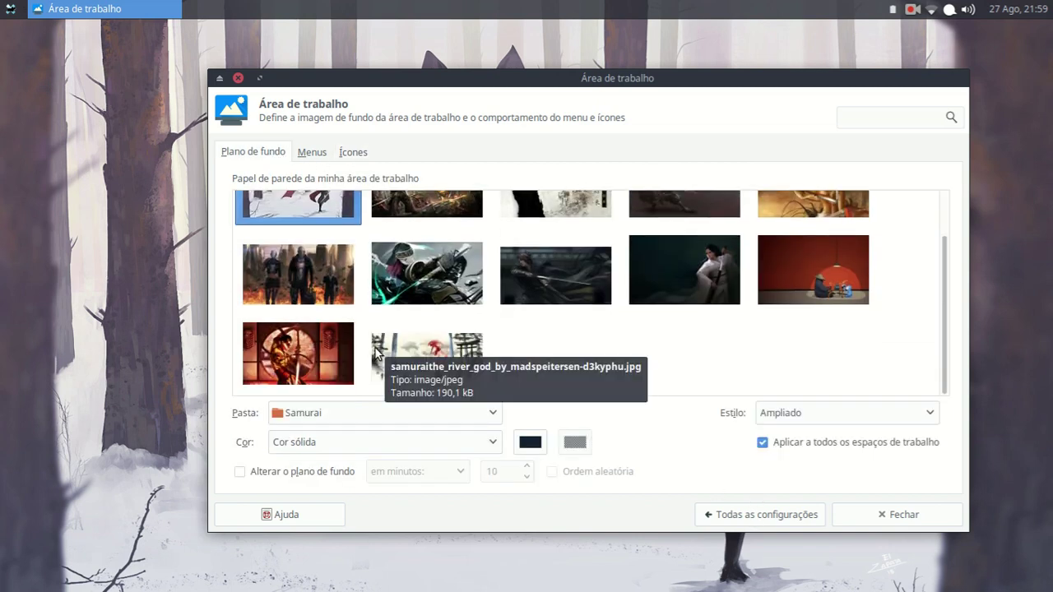
left_click(383, 415)
left_click(371, 441)
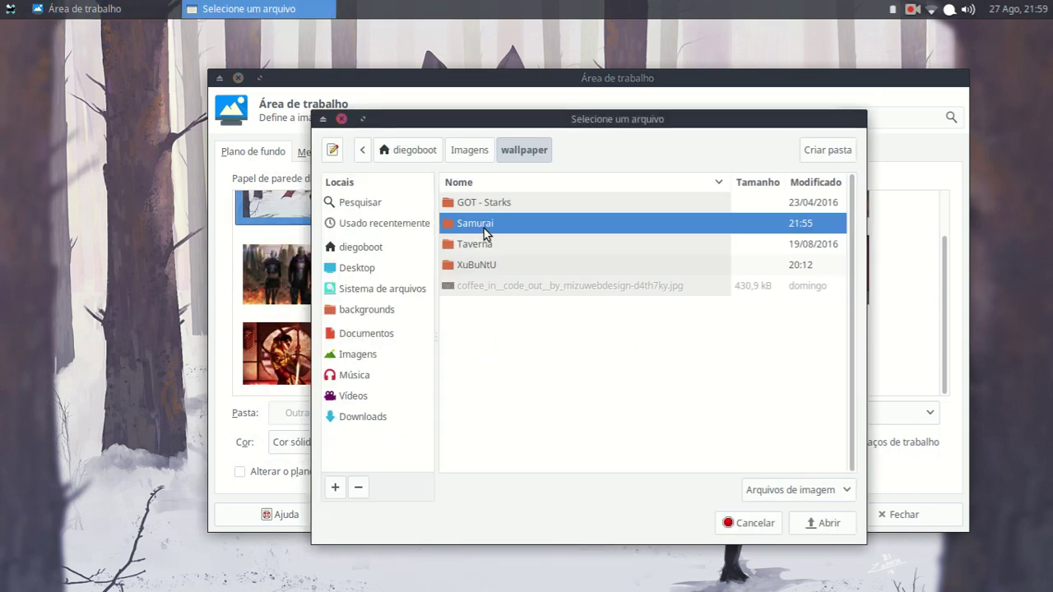
double_click(478, 265)
left_click(820, 525)
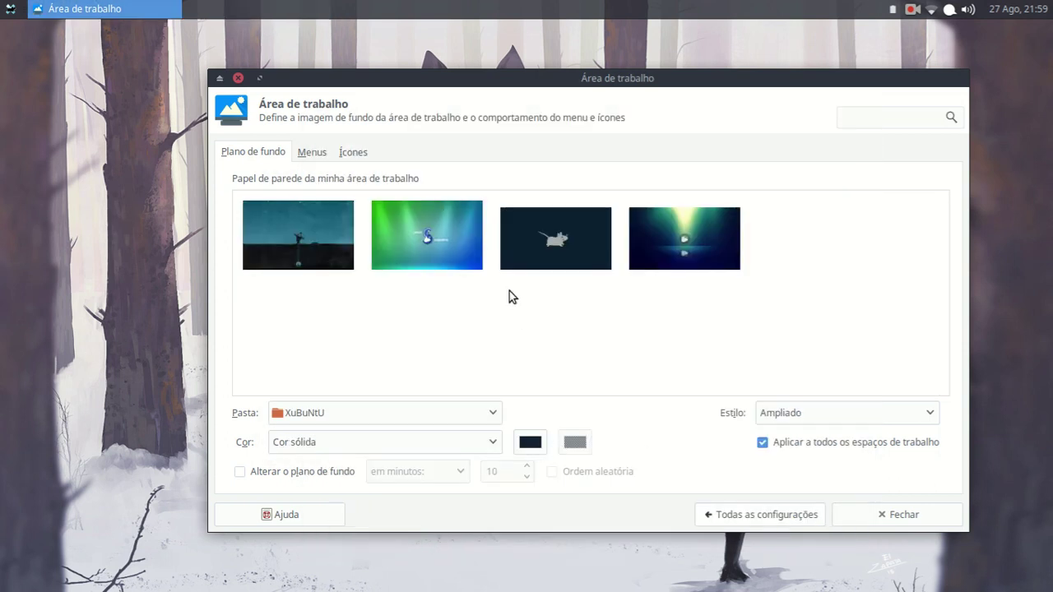
Step: Apply the dark blue wallpaper with the green light beam and mouse logo, and close the settings
left_click(677, 260)
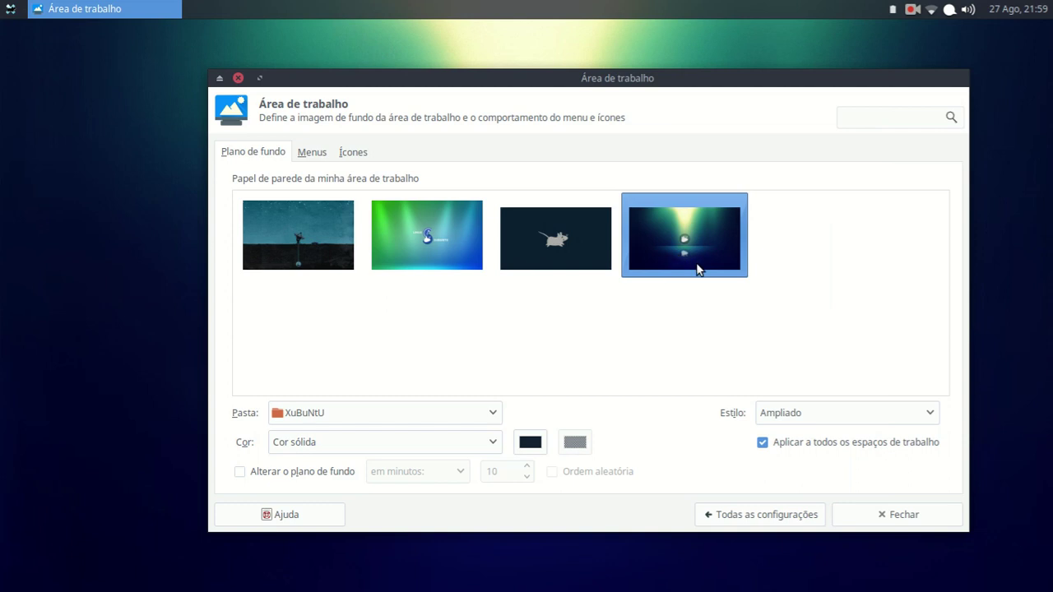
left_click(815, 510)
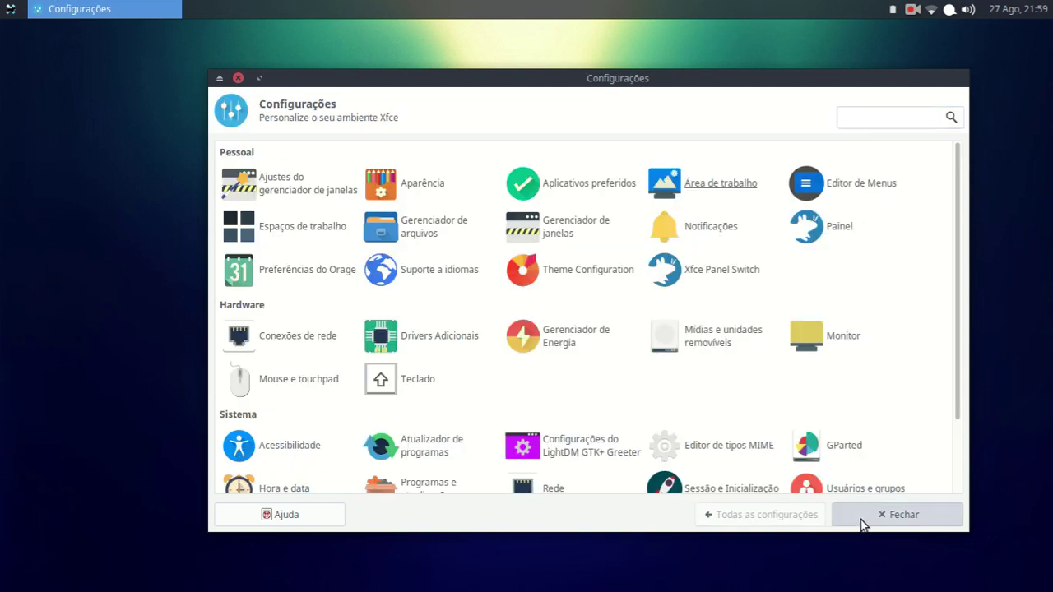
left_click(863, 524)
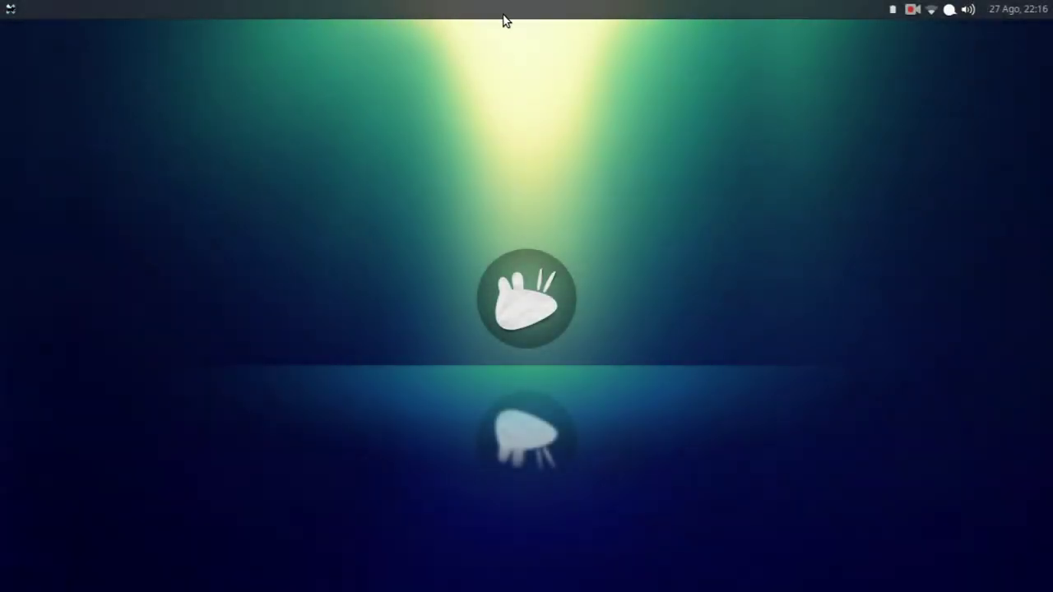
Step: Open the panel preferences, place the window near the centre of the desktop, and open the panel's backup and restore tool
right_click(486, 11)
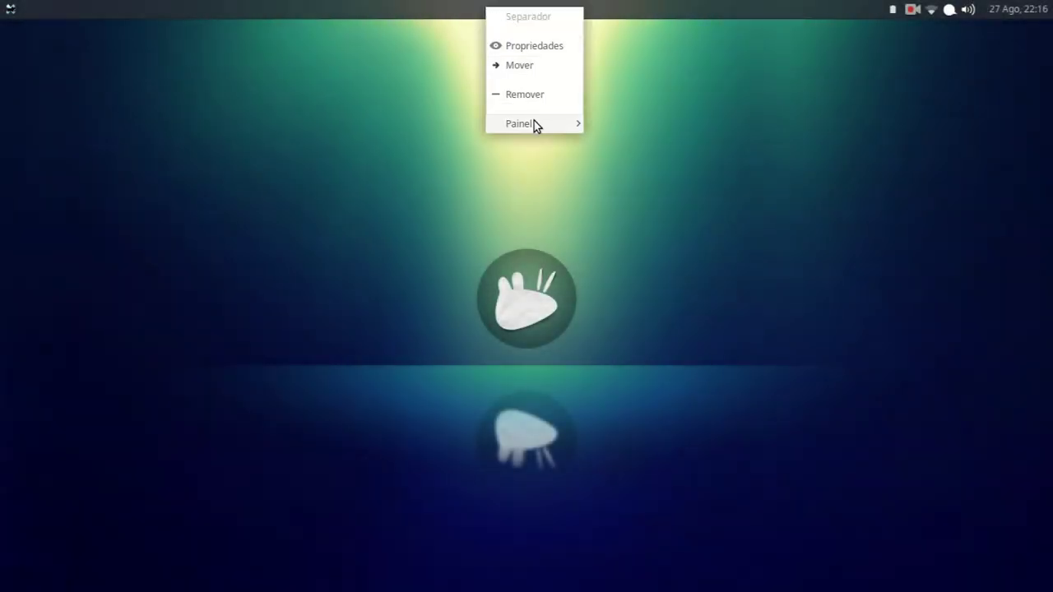
mouse_move(534, 121)
left_click(640, 147)
left_click_drag(149, 36, 506, 99)
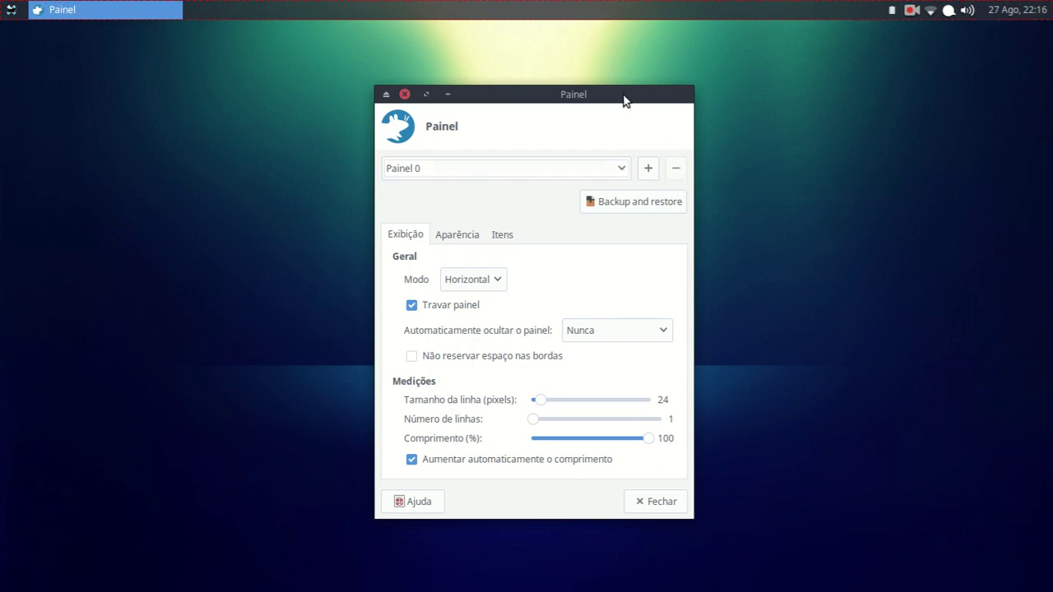
left_click_drag(623, 101, 595, 87)
left_click(578, 197)
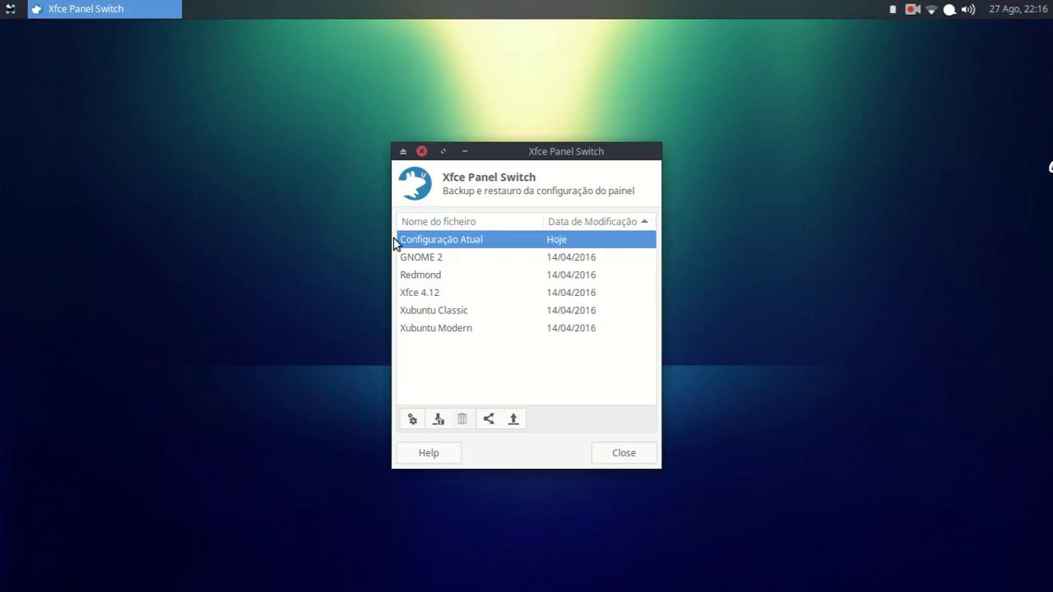
Step: Look at the current panel's applications menu, and apply the GNOME 2 panel layout
left_click(435, 259)
left_click(10, 9)
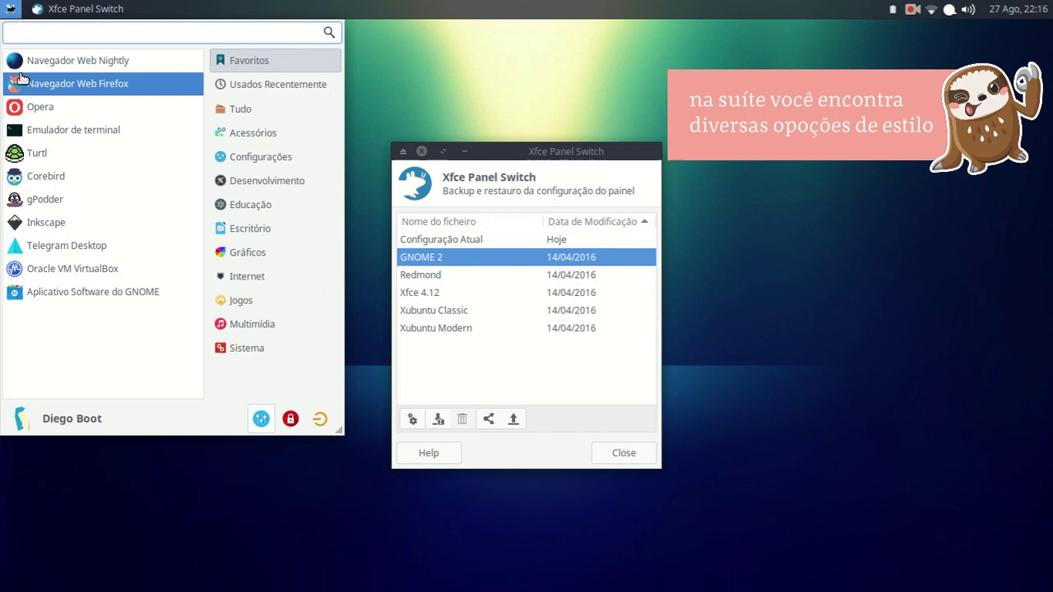
key("Escape")
left_click(437, 280)
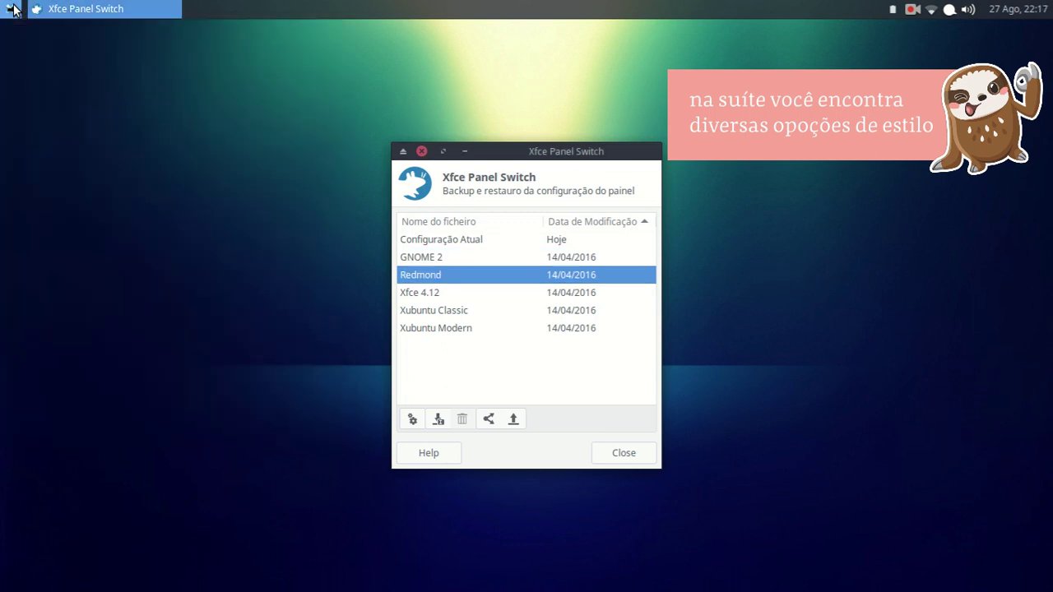
left_click(450, 260)
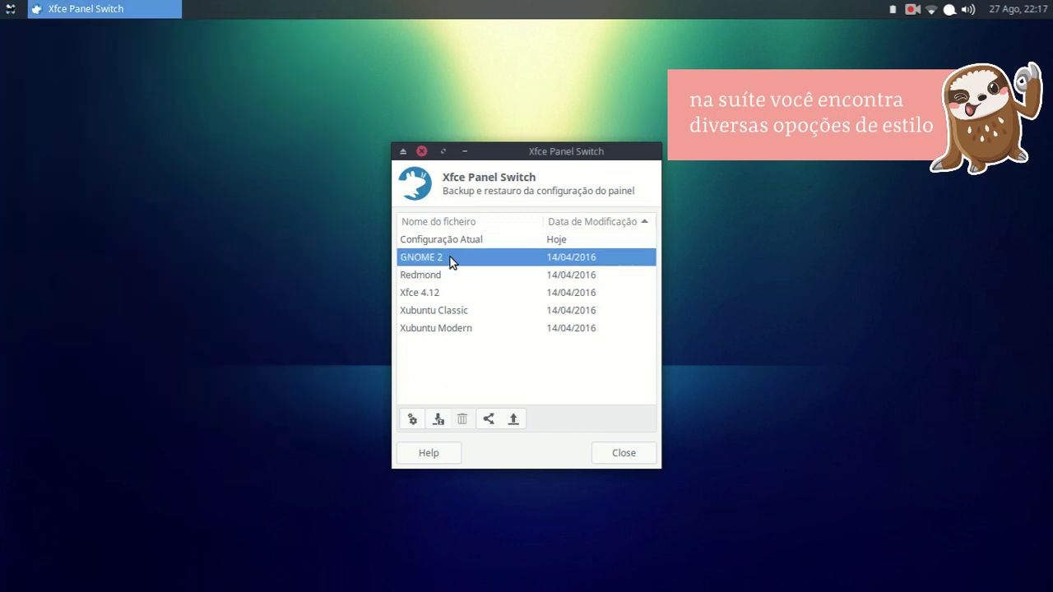
left_click(413, 420)
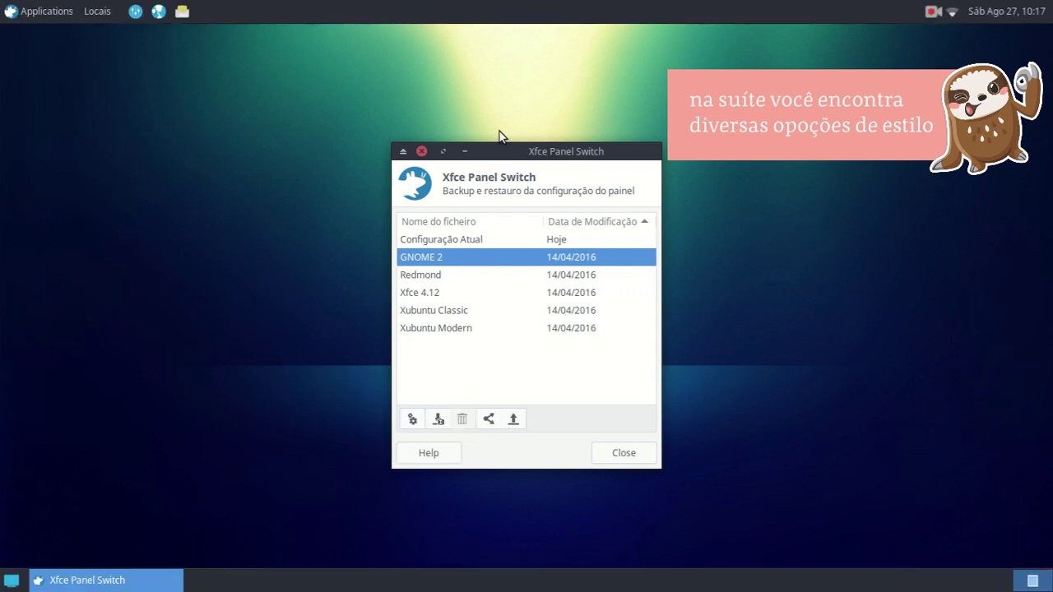
Step: Examine the GNOME 2 layout's Locais menu, Applications menu categories and show-desktop function
left_click(102, 13)
left_click(102, 13)
left_click(49, 13)
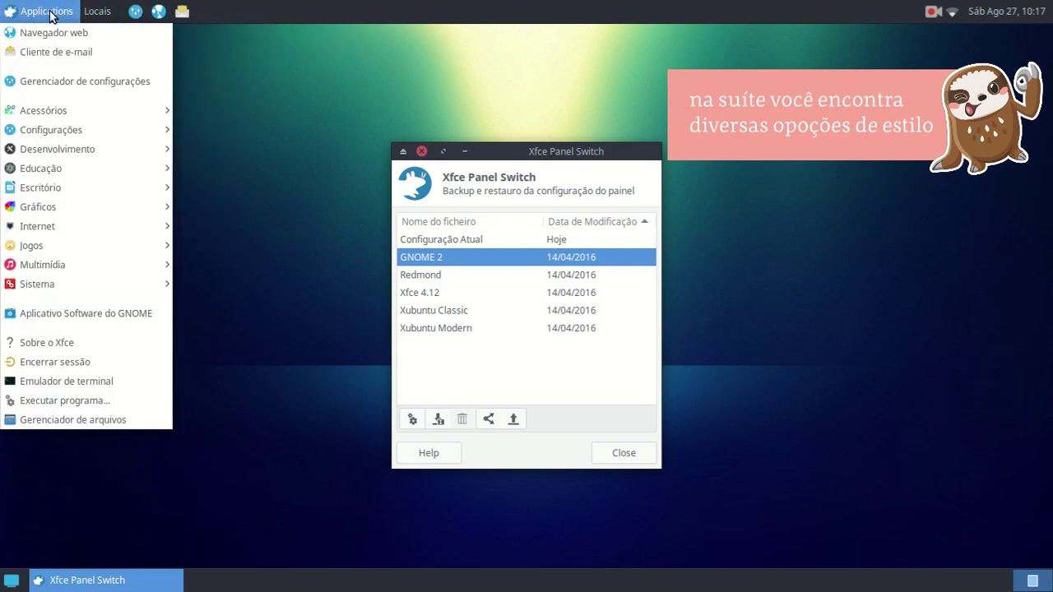
mouse_move(59, 111)
mouse_move(65, 132)
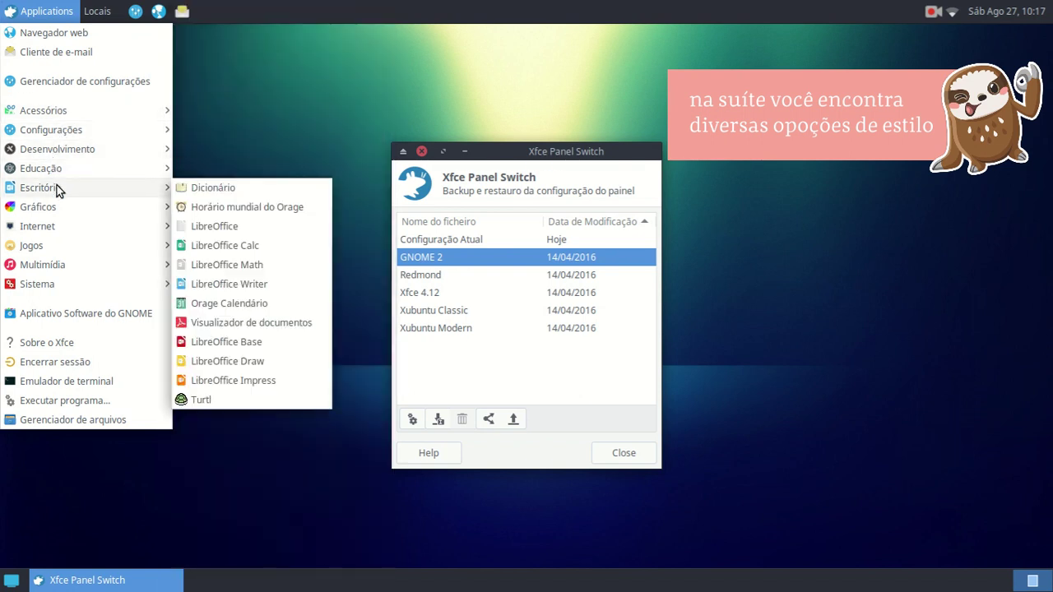
mouse_move(53, 214)
left_click(13, 12)
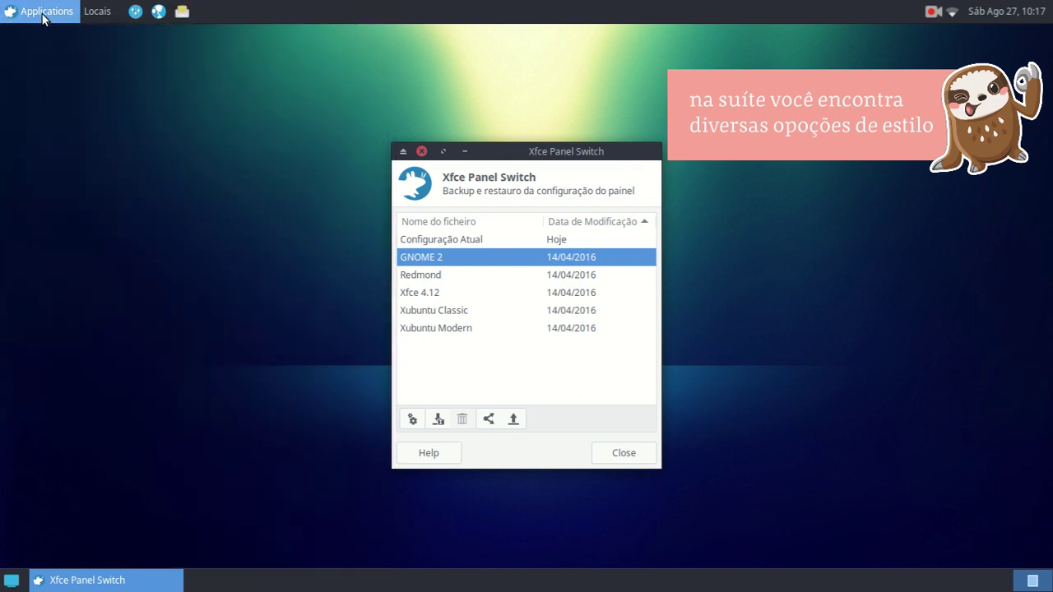
left_click(15, 583)
left_click(13, 582)
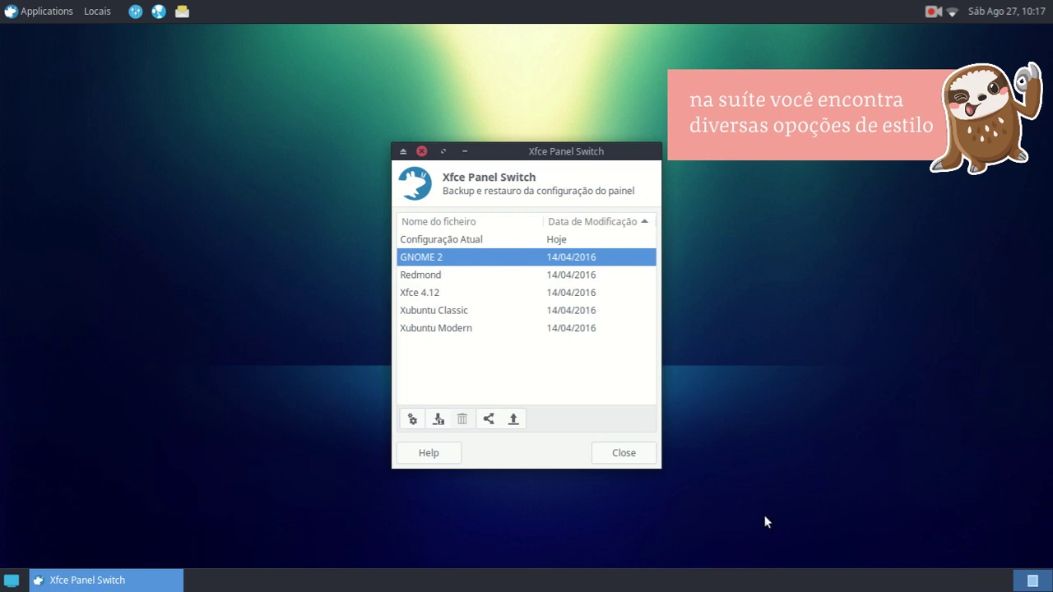
Step: Apply the Redmond panel layout and browse the categories in its Start menu
left_click(626, 279)
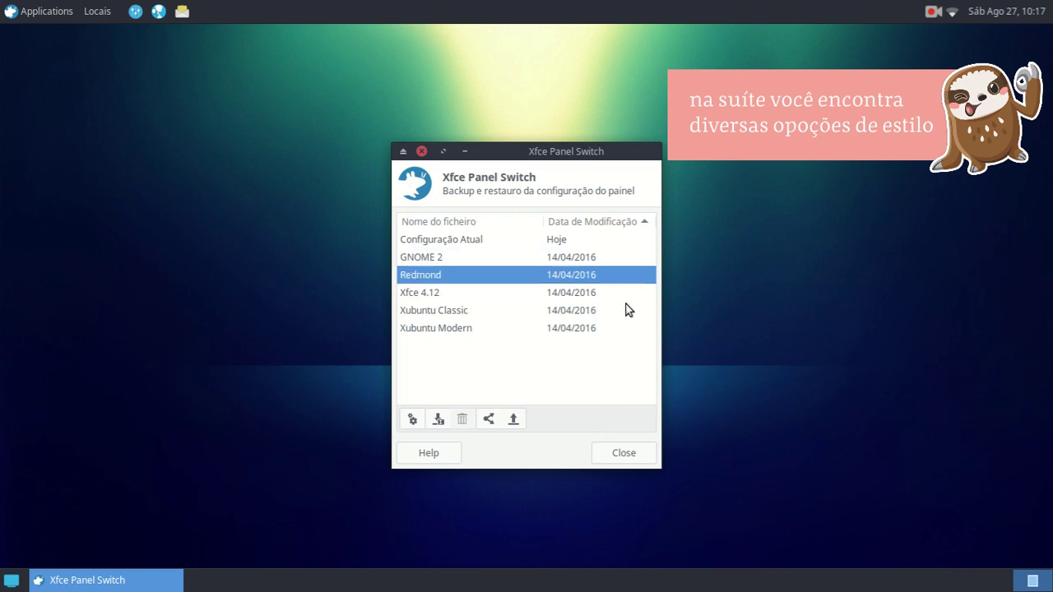
left_click(411, 418)
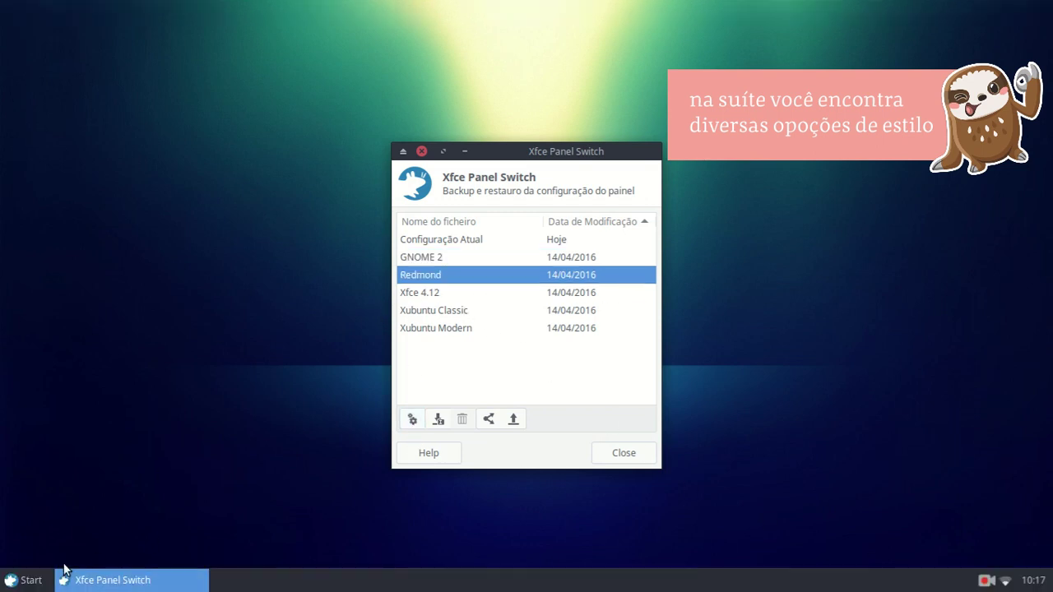
left_click(33, 581)
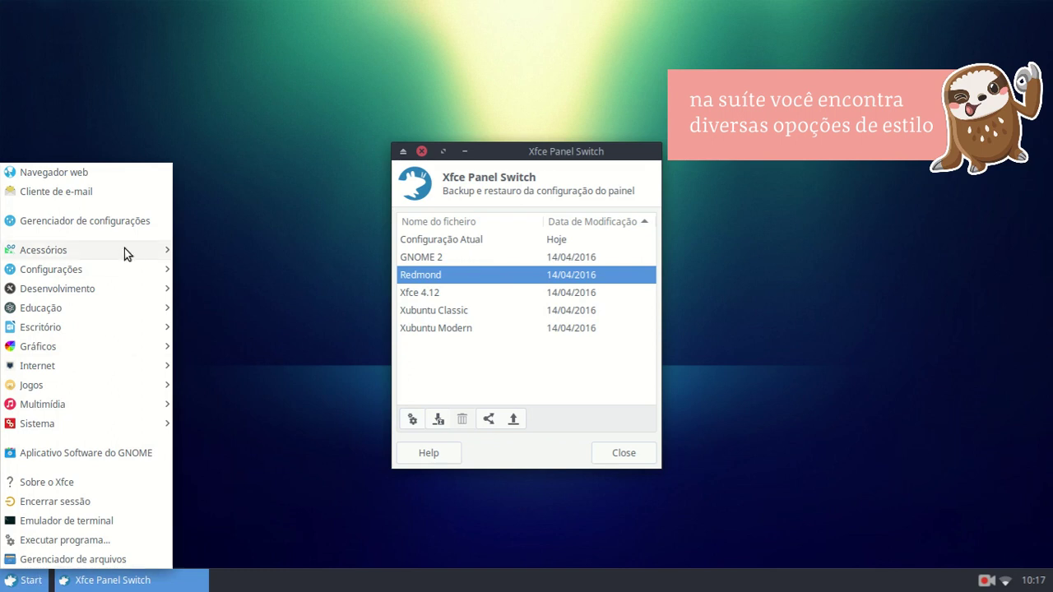
mouse_move(120, 272)
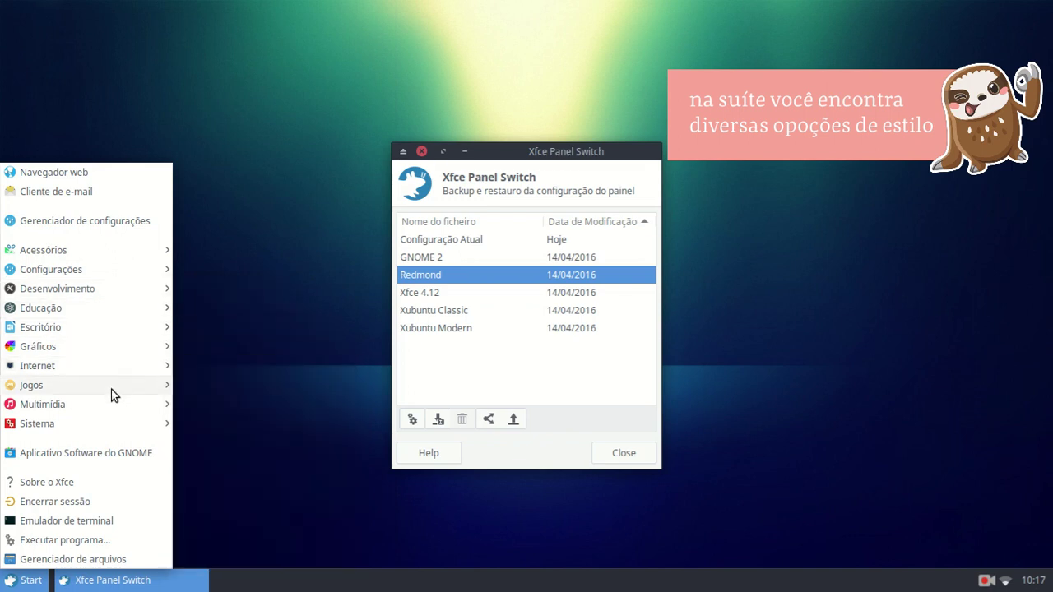
mouse_move(114, 434)
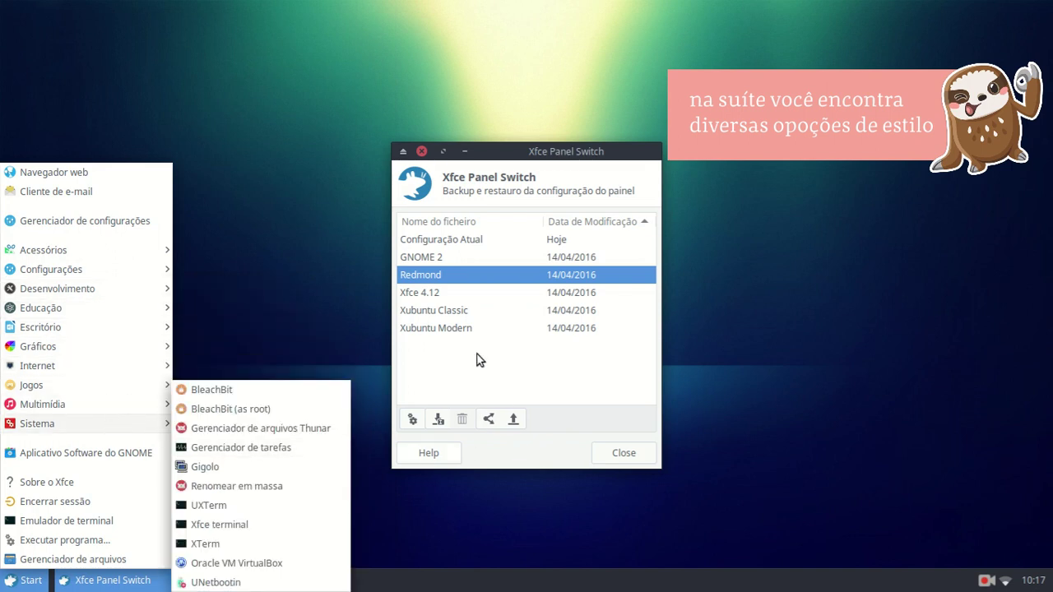
left_click(349, 441)
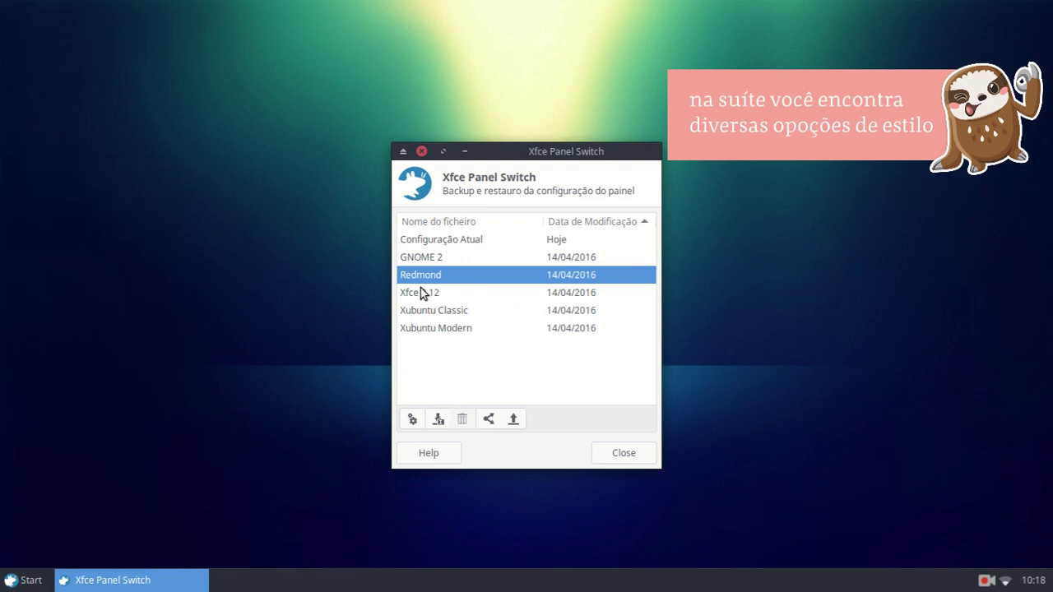
Step: Apply the Xfce 4.12 panel layout
left_click(482, 291)
left_click(415, 420)
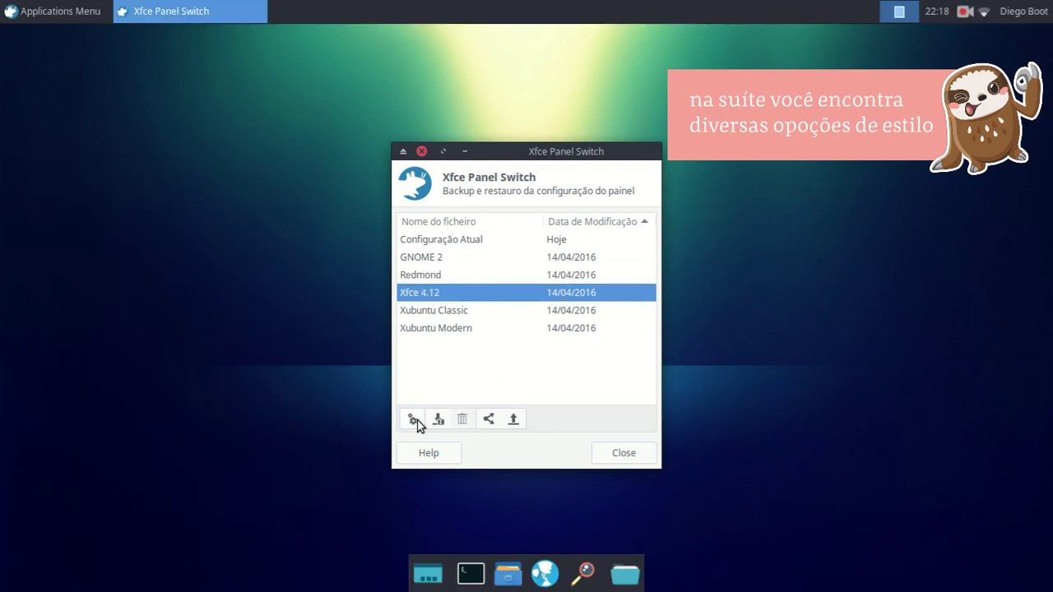
Step: Look through the Xfce 4.12 layout's applications menu and dismiss it
left_click(49, 9)
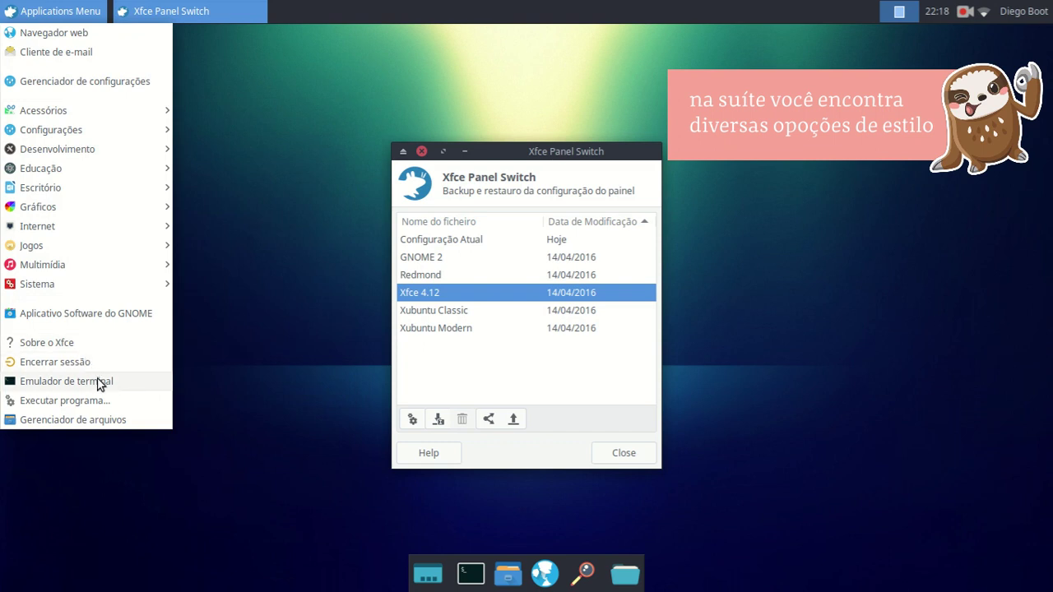
left_click(176, 427)
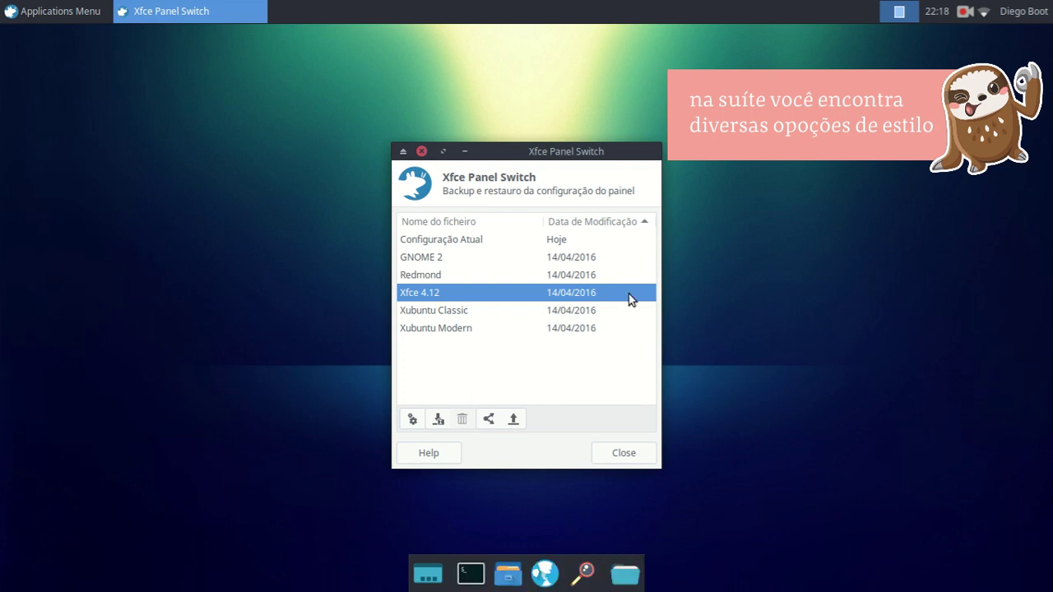
Step: Apply the Xubuntu Classic panel layout and look through its applications menu
left_click(440, 310)
left_click(412, 420)
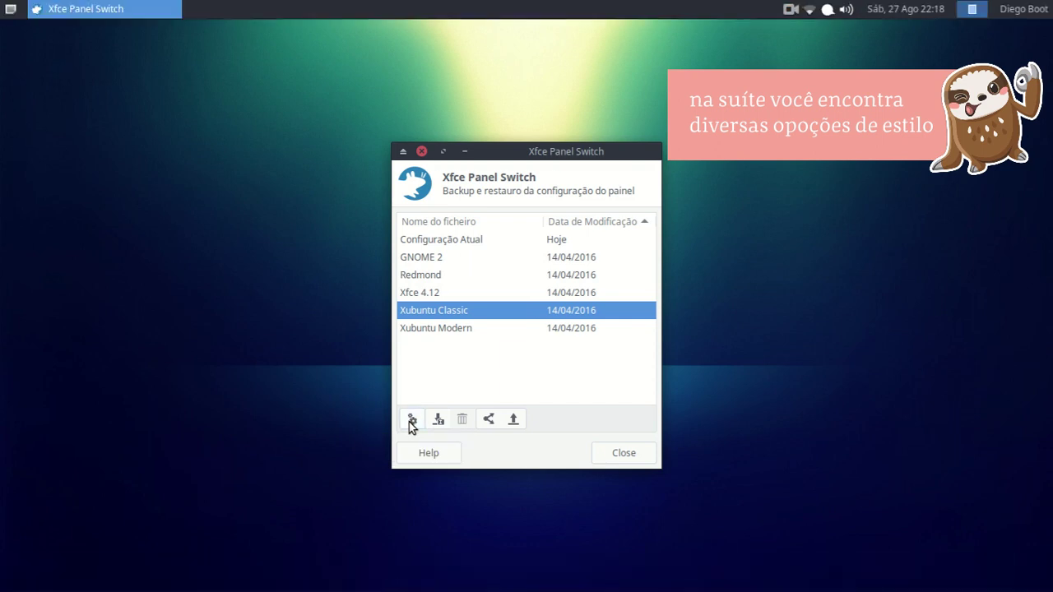
left_click(10, 8)
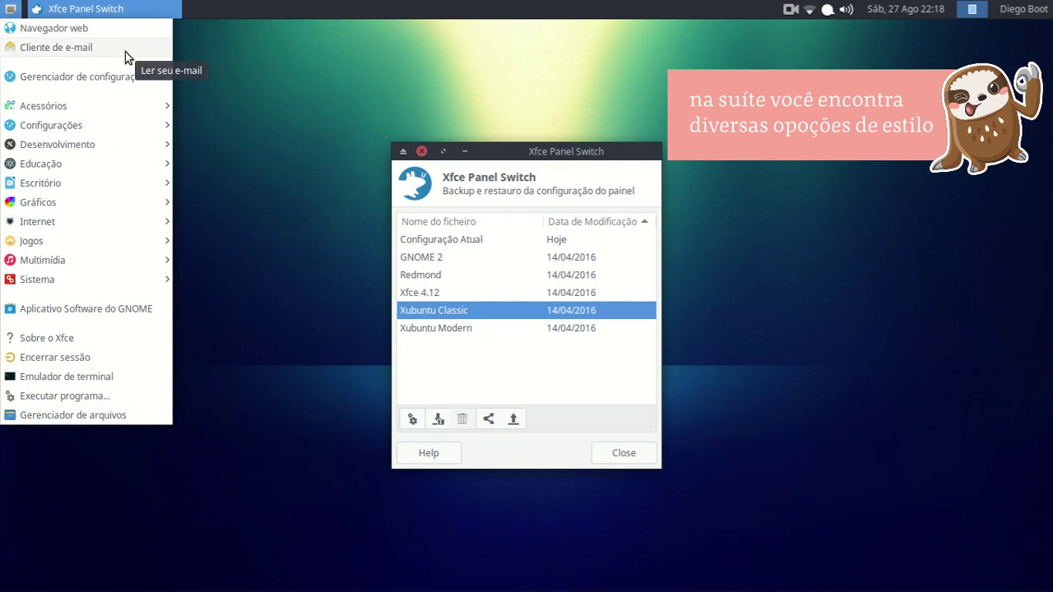
mouse_move(114, 104)
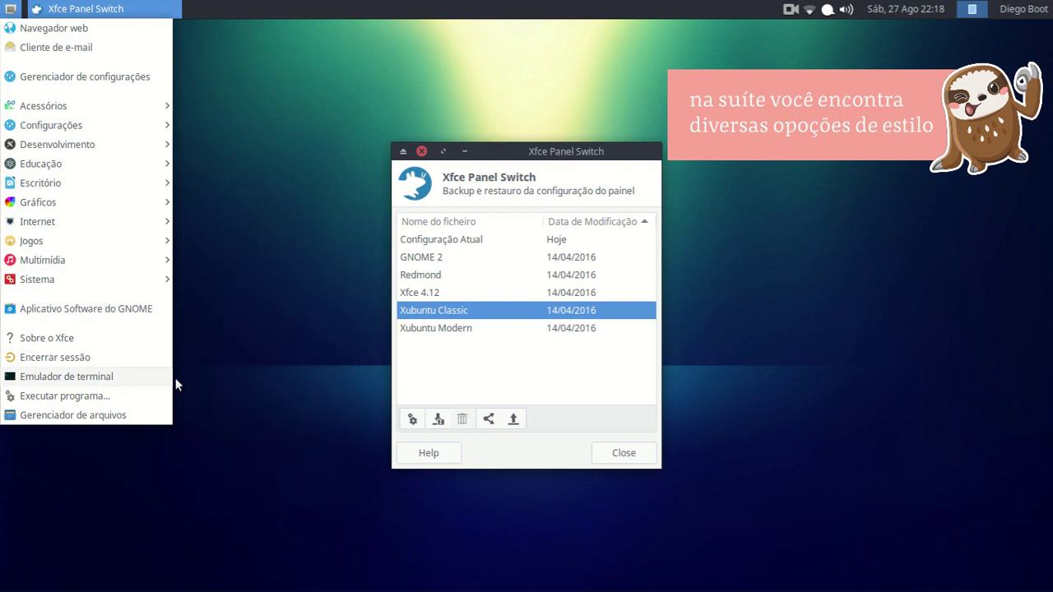
left_click(229, 379)
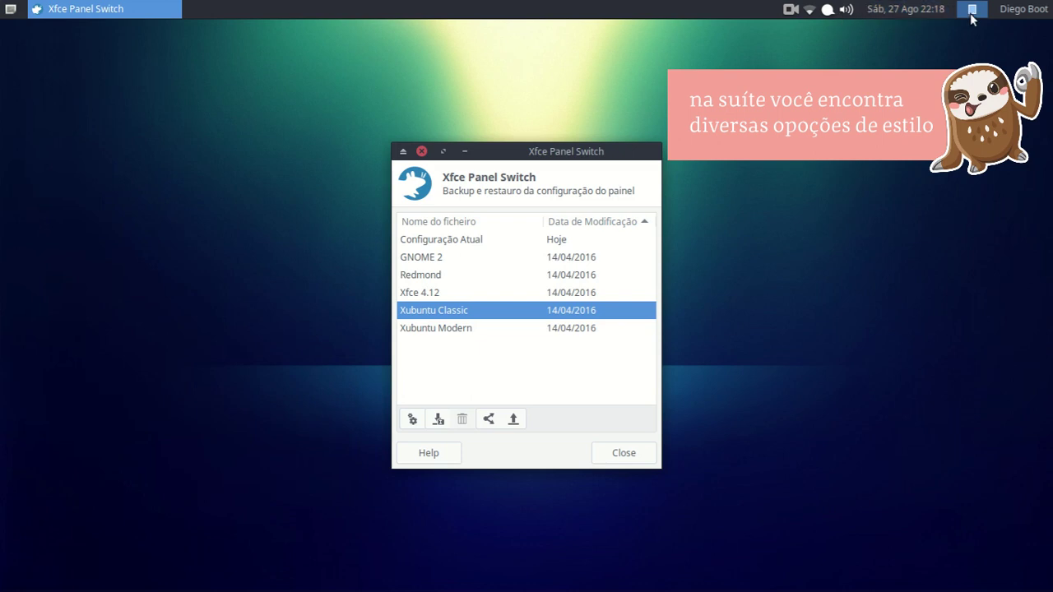
Step: Apply the Xubuntu Modern panel layout, check its applications menu and close Xfce Panel Switch
left_click(410, 330)
left_click(421, 421)
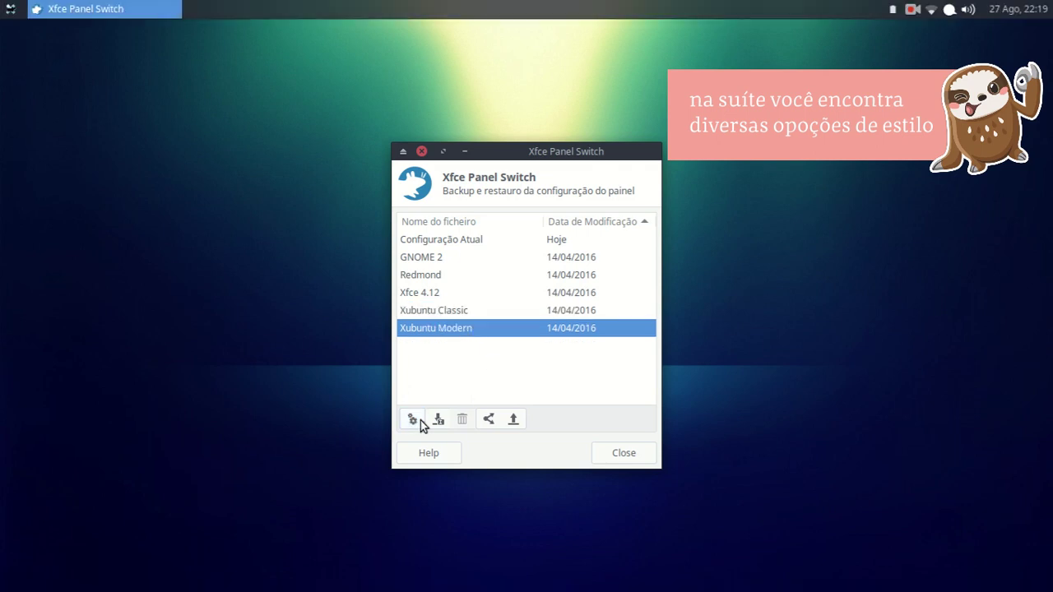
left_click(10, 9)
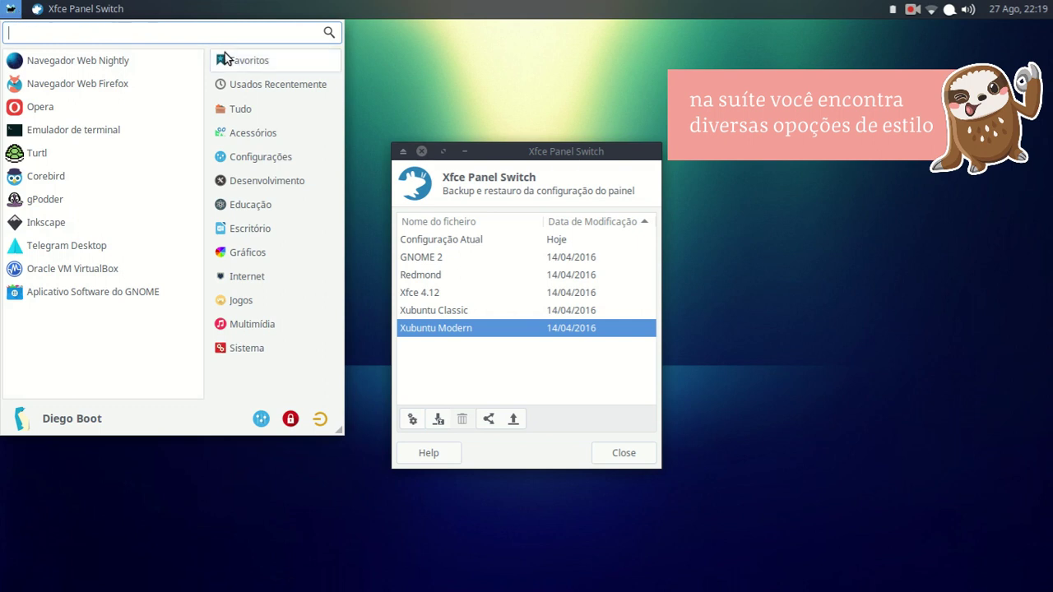
left_click(10, 9)
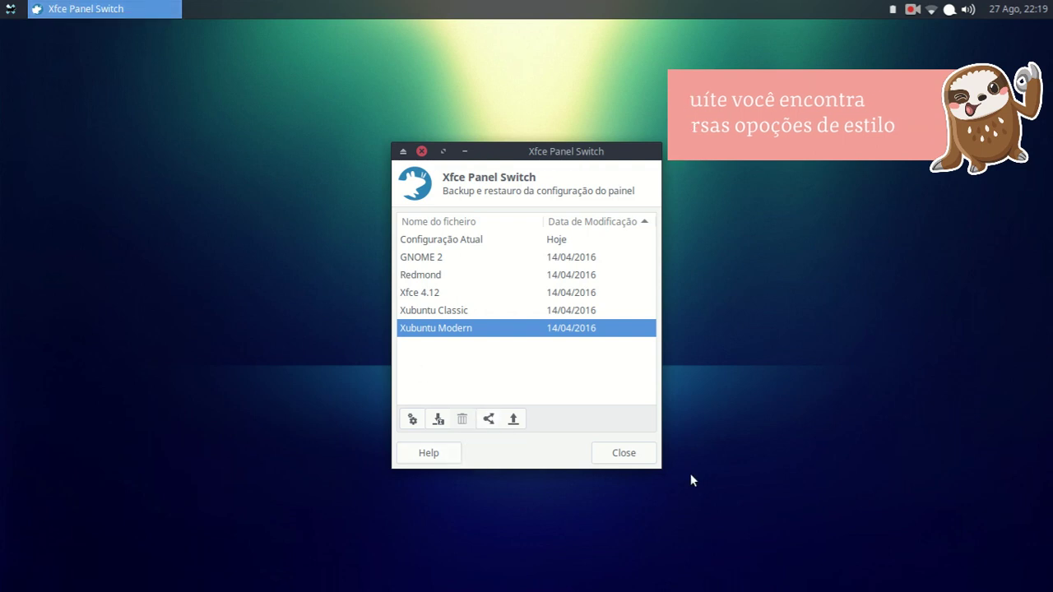
left_click(652, 459)
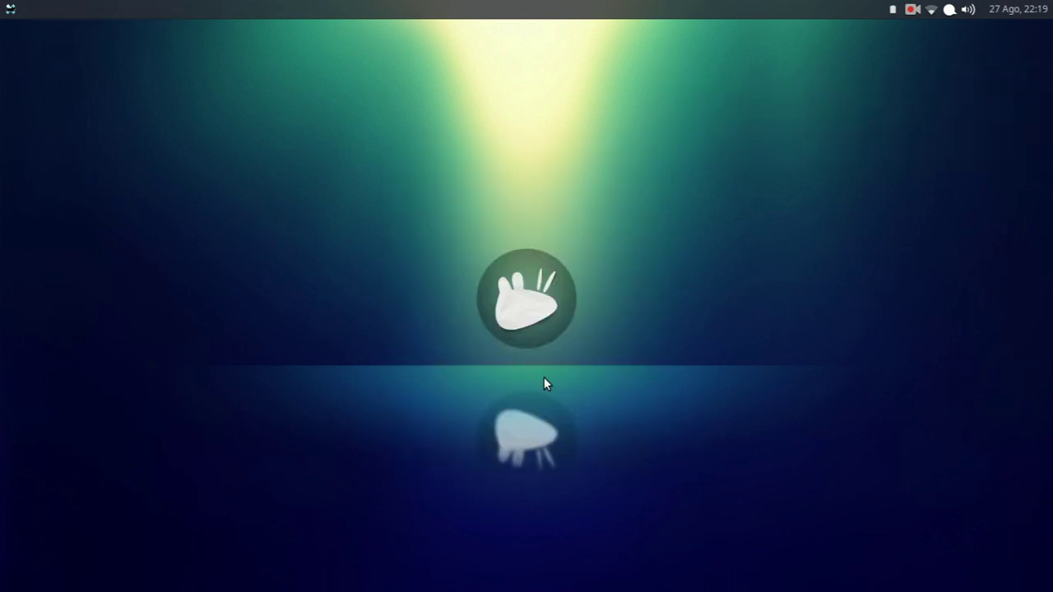
Step: Open the panel's preferences and move their window towards the middle of the desktop
right_click(484, 14)
mouse_move(523, 130)
left_click(585, 142)
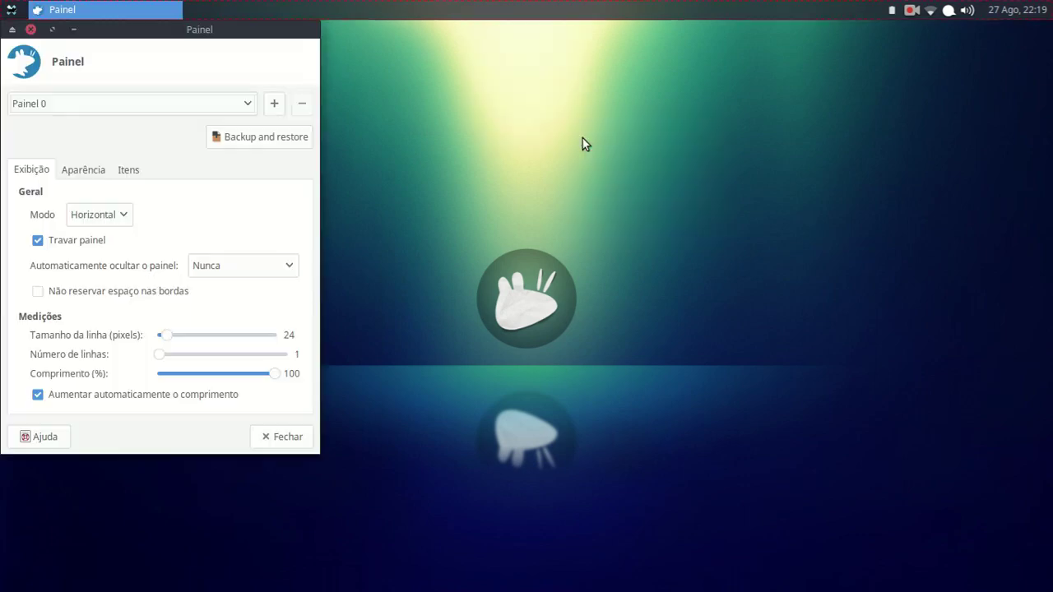
left_click_drag(201, 41, 550, 109)
Step: Try the panel's Vertical and Deskbar modes and return it to Horizontal
left_click(436, 280)
left_click(432, 303)
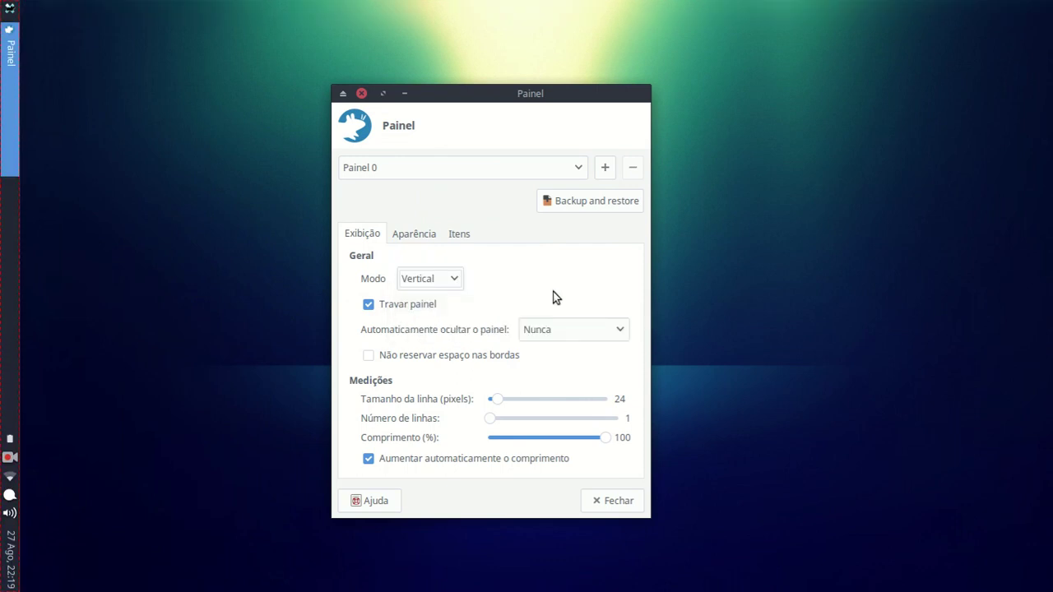
left_click(445, 281)
left_click(441, 300)
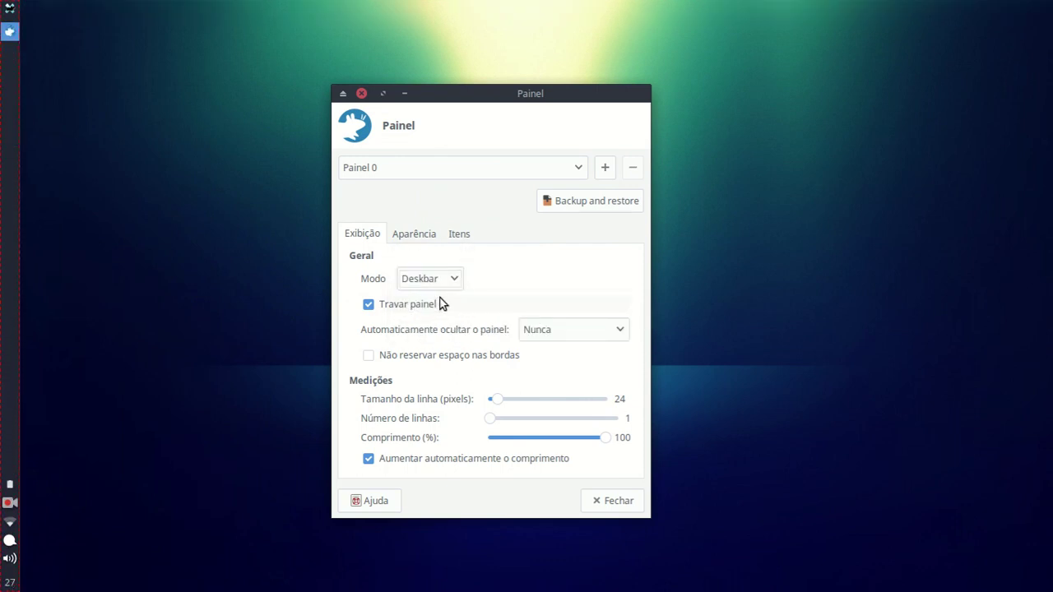
left_click(444, 279)
left_click(438, 234)
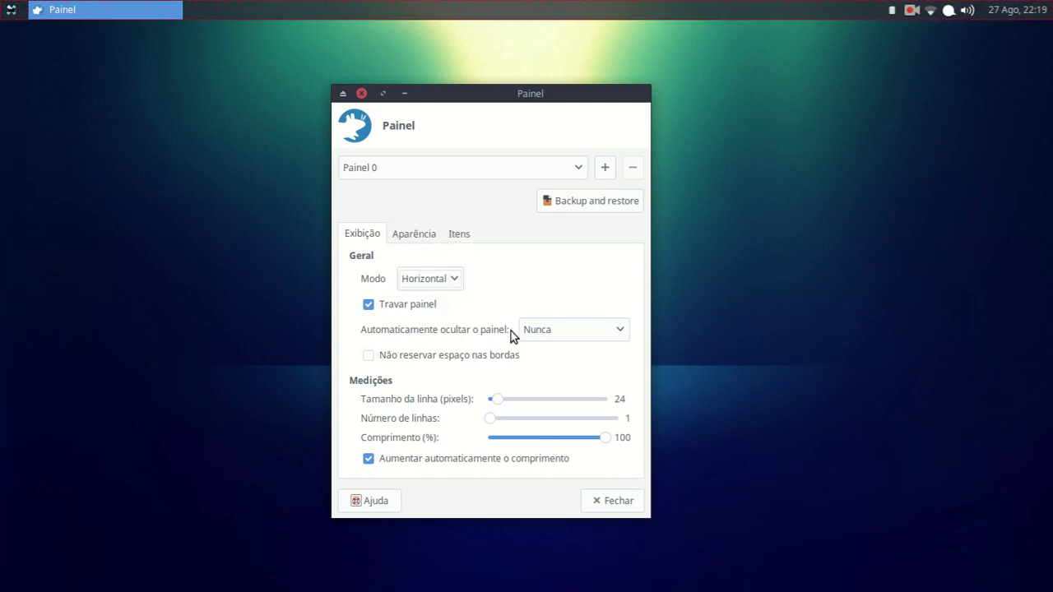
Step: Set the panel to hide automatically "De forma inteligente" and close its preferences
left_click(557, 330)
left_click(567, 349)
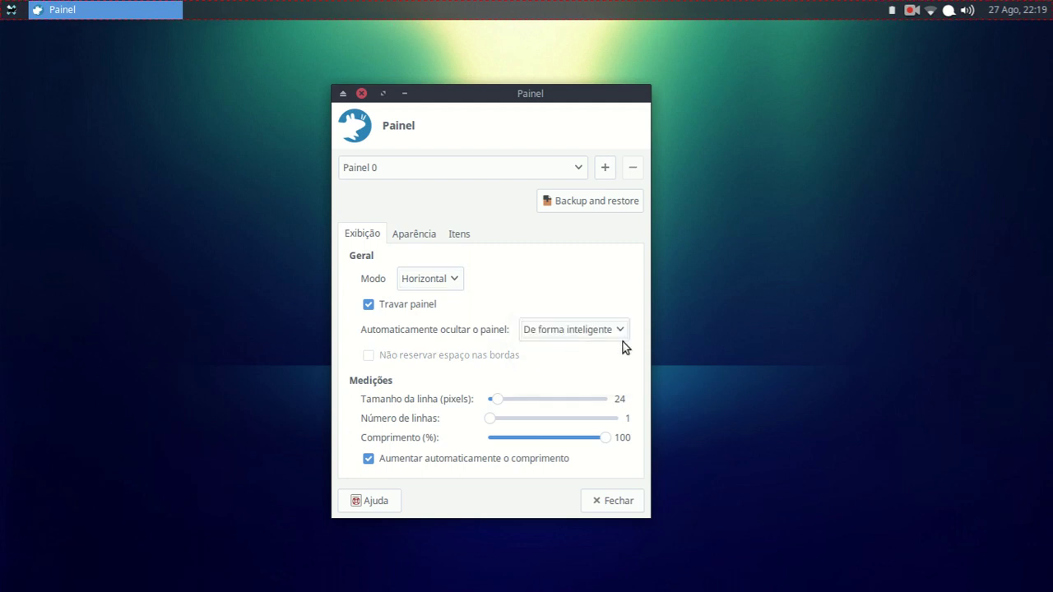
left_click(619, 501)
Step: Launch the calculator from the full application list, move its window near the panel to test the automatic hiding, and close it
left_click(10, 8)
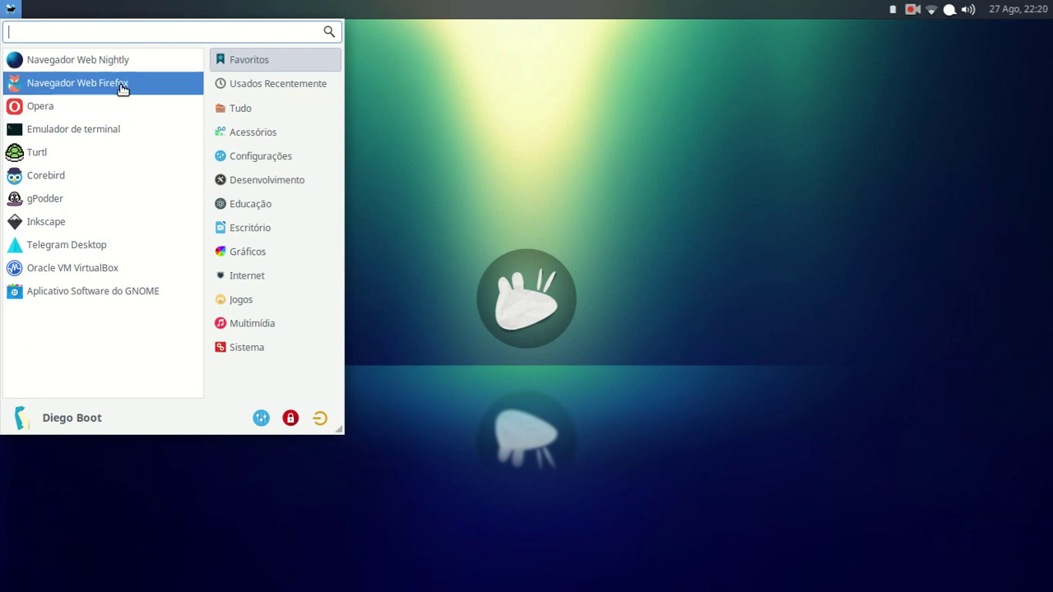
left_click(265, 158)
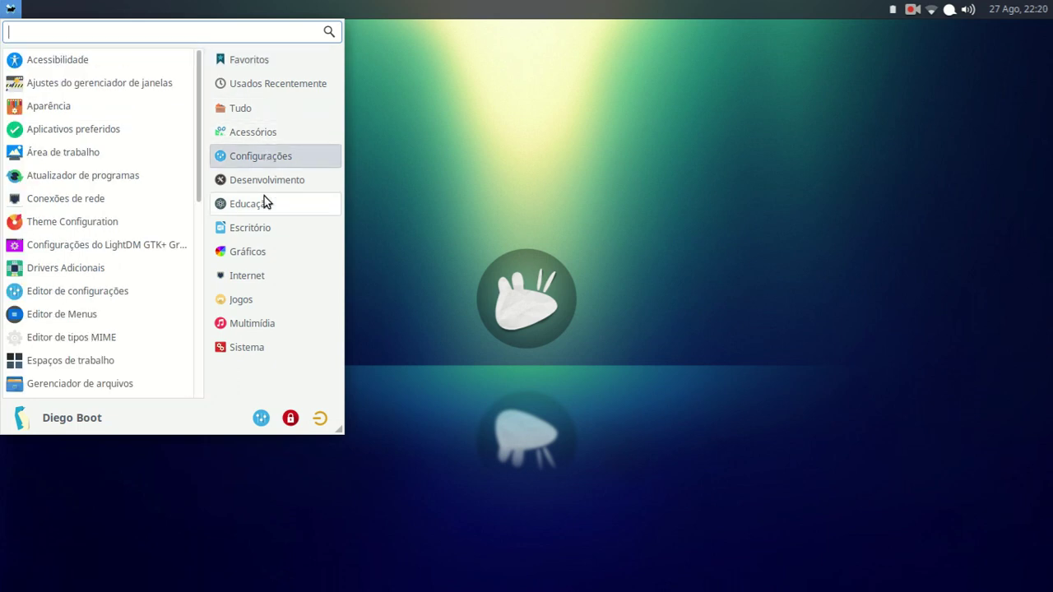
left_click(260, 117)
scroll(117, 203, "down", 1)
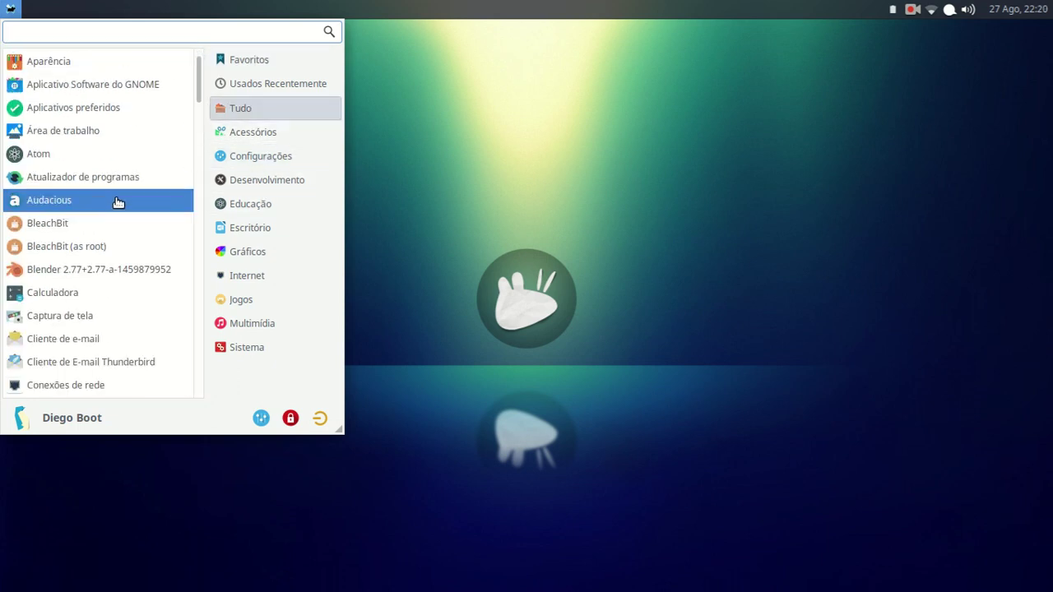
left_click(113, 291)
left_click_drag(460, 174, 569, 82)
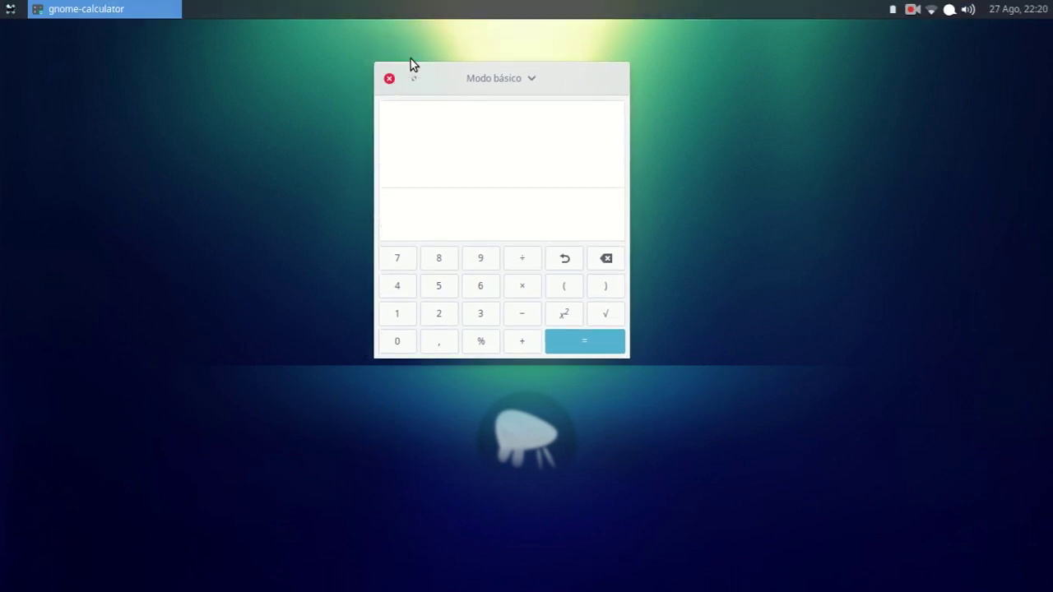
left_click(390, 78)
Step: Reopen the panel's preferences and set automatic hiding to "Nunca"
right_click(437, 12)
mouse_move(466, 124)
left_click(576, 146)
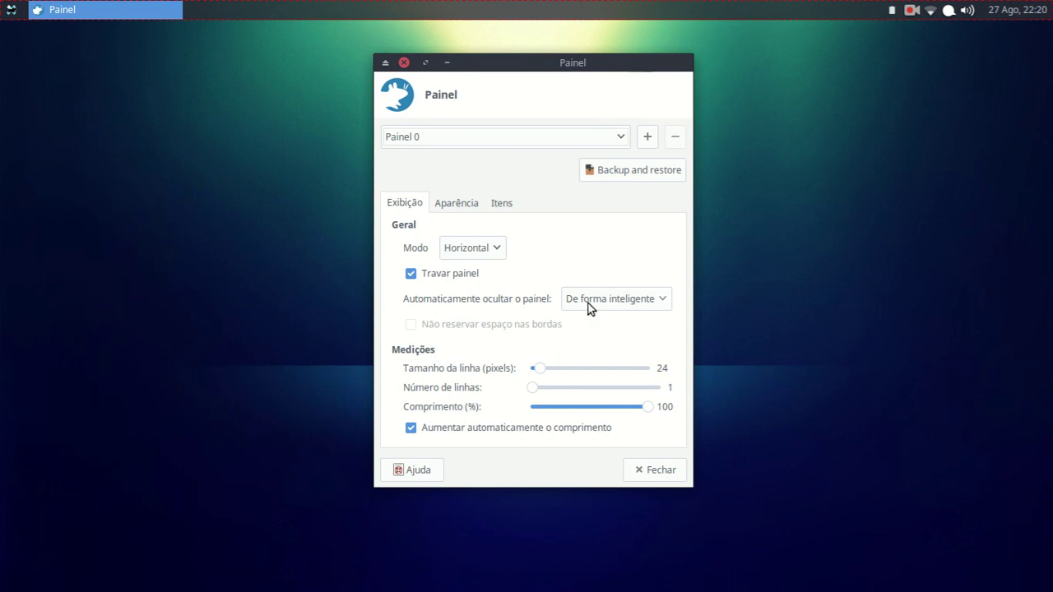
left_click(589, 300)
left_click(574, 282)
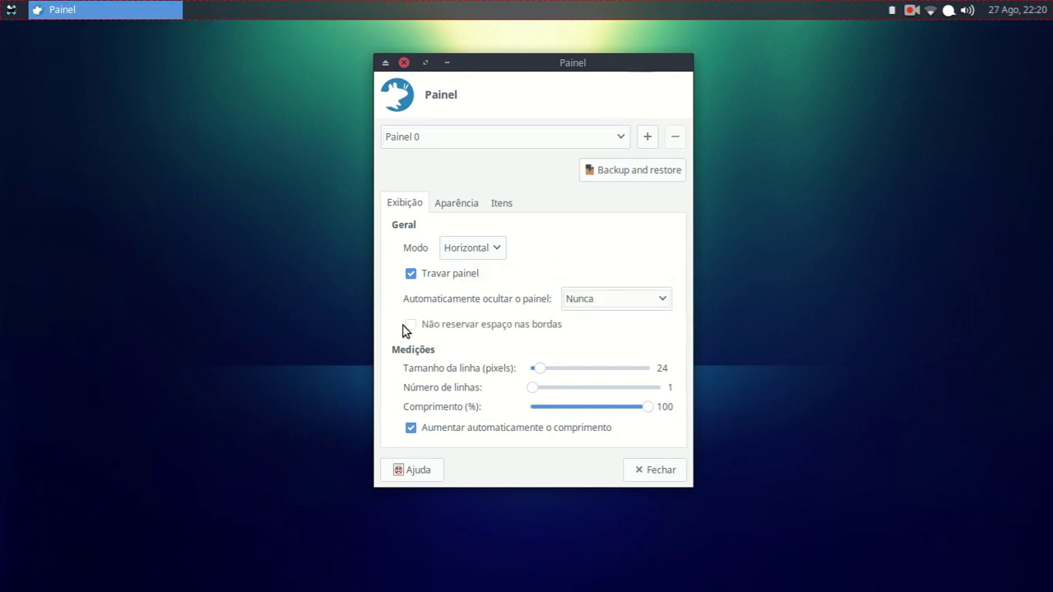
Step: Switch the panel's "Não reservar espaço nas bordas" option on and off again
left_click(449, 326)
left_click(448, 325)
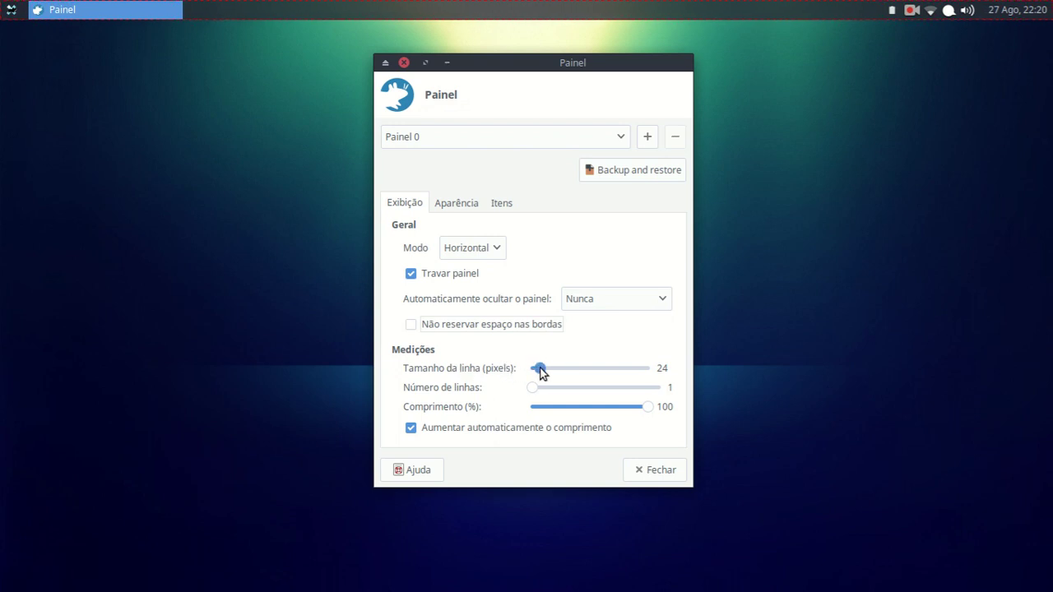
Step: Try a panel row size of 128 pixels, return it to 24, and try the length setting, ending at 100%
left_click_drag(541, 370, 631, 375)
left_click_drag(633, 412, 655, 414)
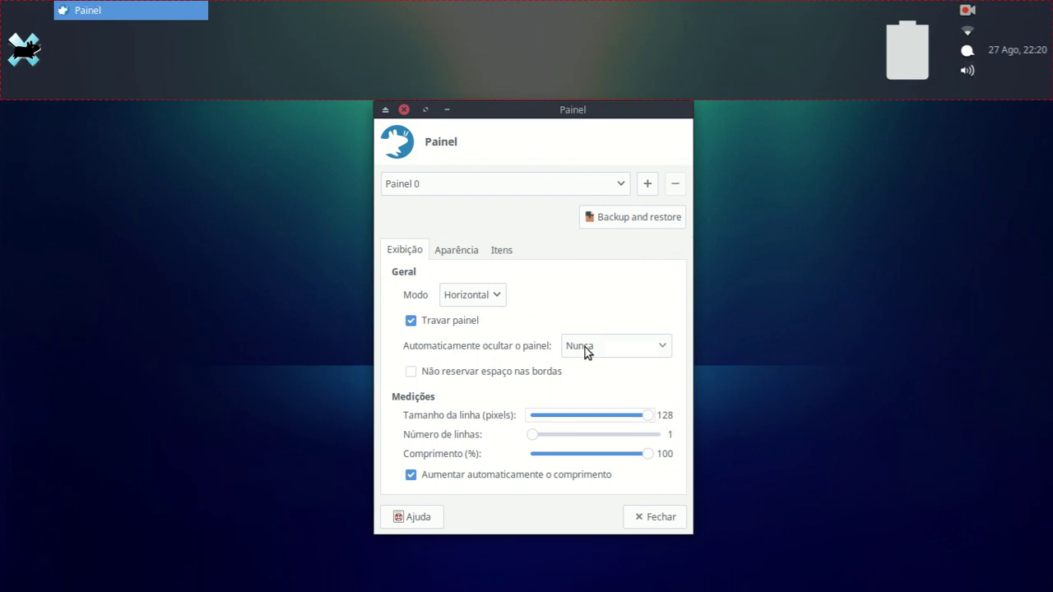
left_click_drag(645, 417, 538, 453)
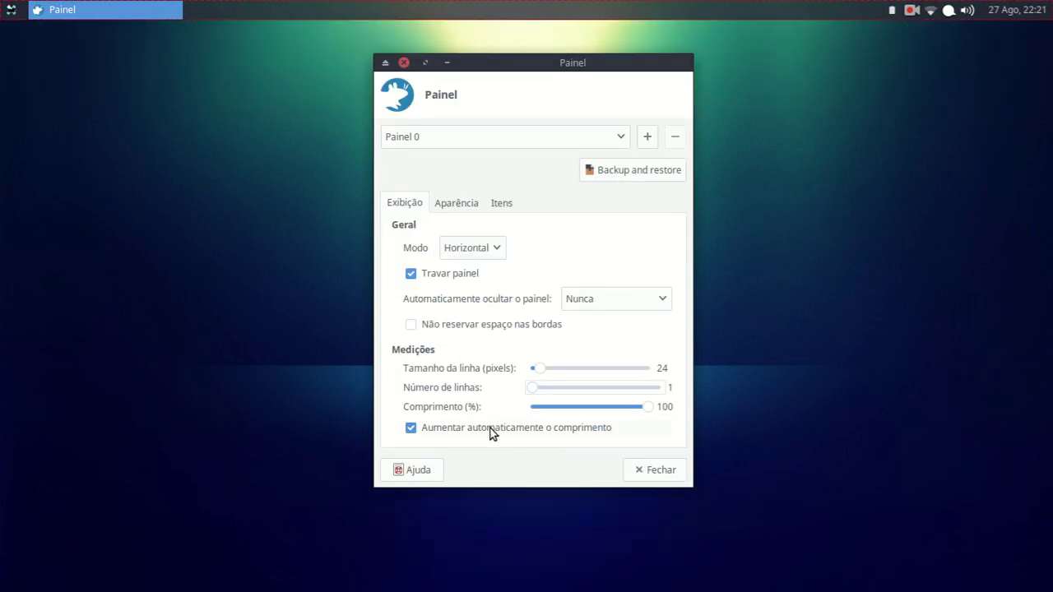
mouse_move(649, 408)
left_mouse_down()
mouse_move(599, 431)
mouse_move(571, 414)
mouse_move(557, 426)
mouse_move(532, 417)
mouse_move(663, 416)
left_mouse_up()
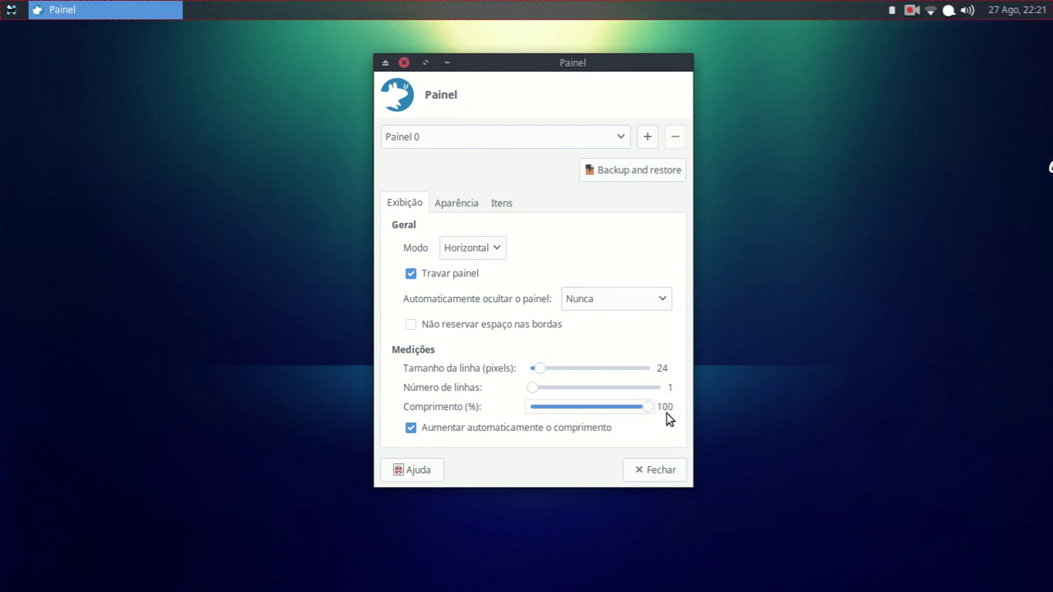
Step: Unlock the panel, move it to the bottom edge of the desktop and bring it back to the top edge
left_click(428, 275)
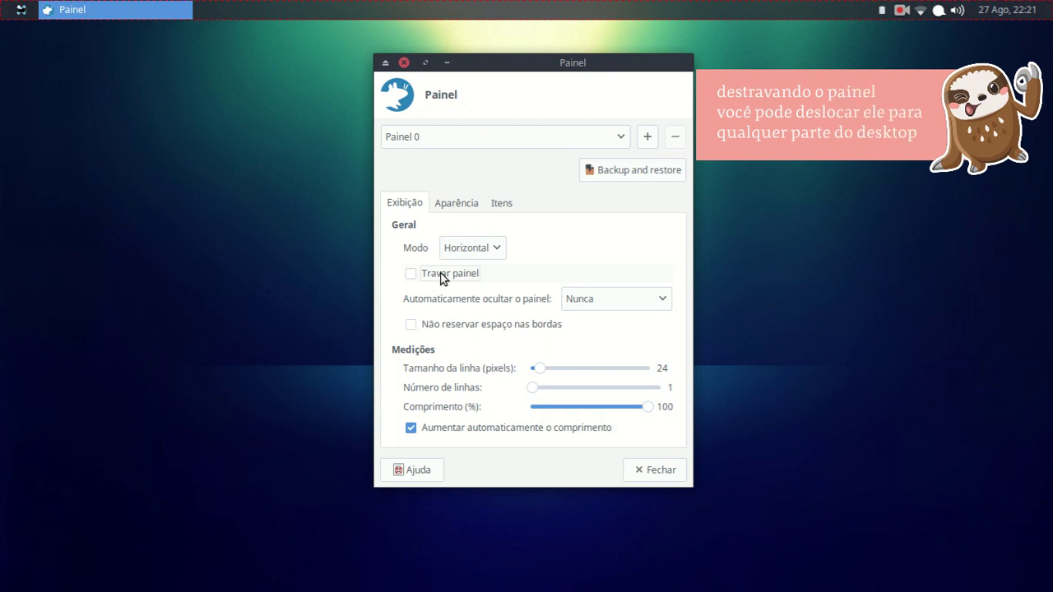
left_click_drag(1045, 15, 1017, 568)
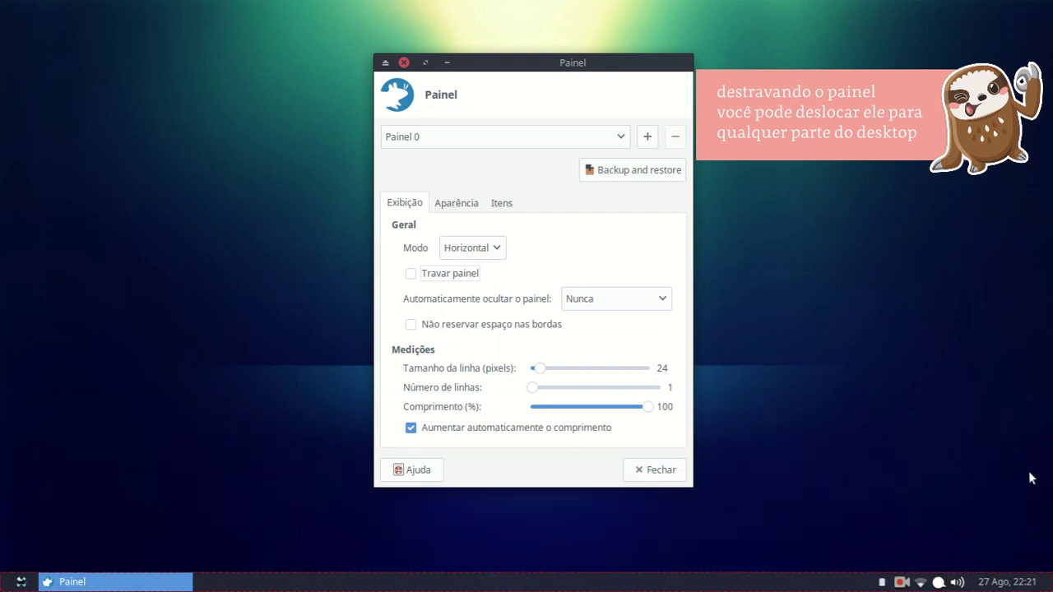
left_click_drag(1045, 582, 1041, 10)
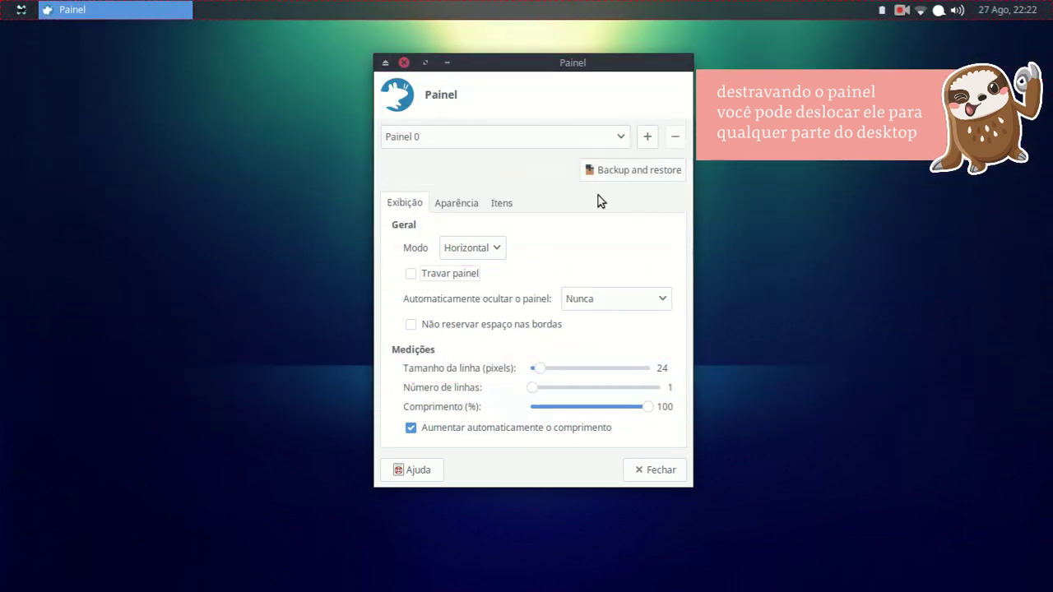
Step: Set the unlocked panel's mode to Vertical and try repositioning it by its handle
left_click(481, 247)
left_click(473, 270)
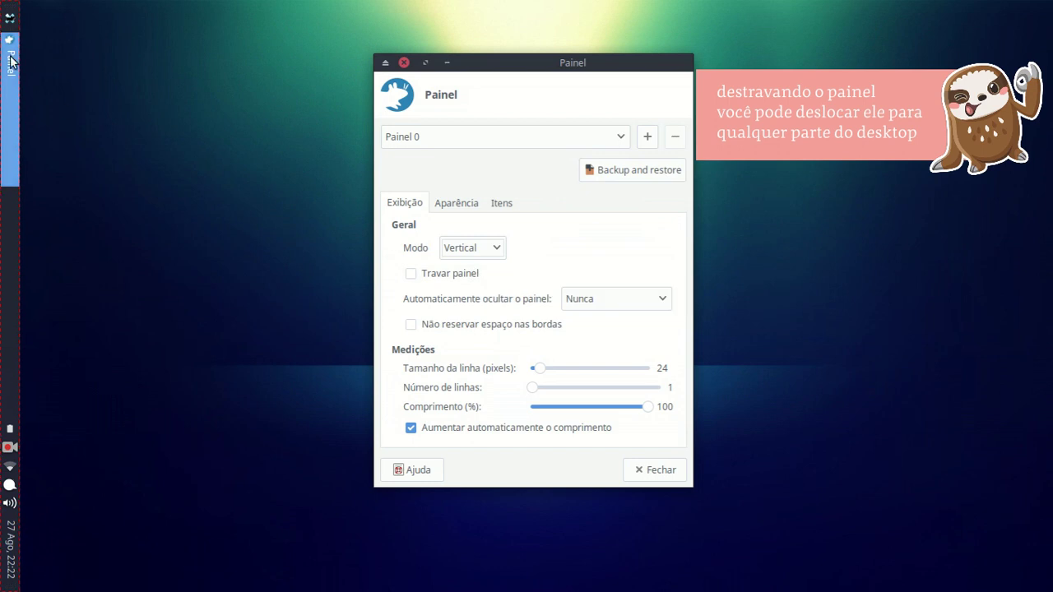
mouse_move(17, 5)
left_mouse_down()
mouse_move(280, 20)
mouse_move(1048, 23)
mouse_move(14, 5)
left_mouse_up()
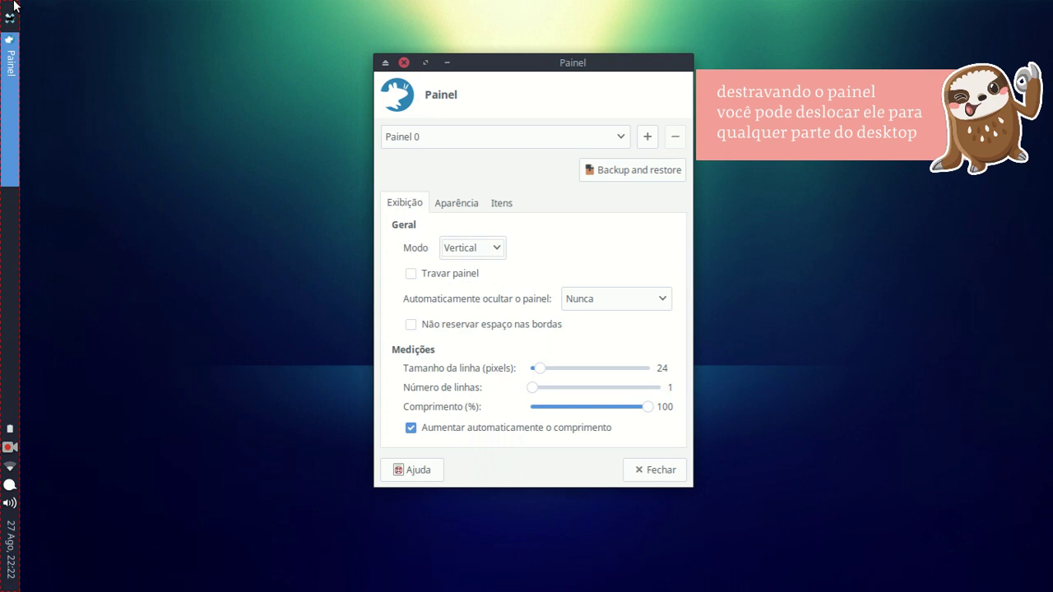
Step: Lock the panel and set its mode to Horizontal
left_click(452, 272)
left_click(482, 247)
left_click(485, 229)
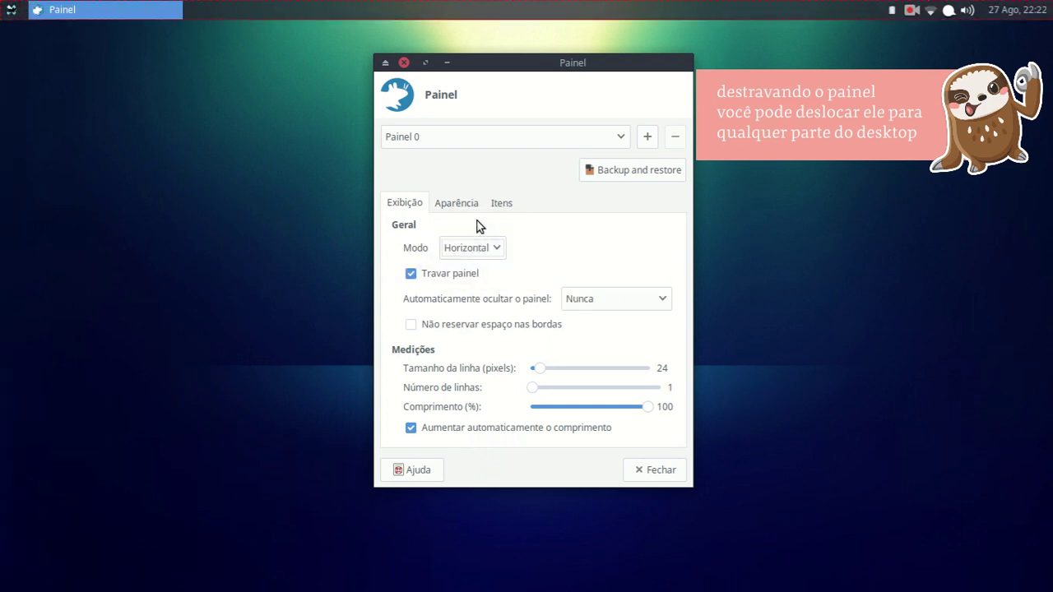
Step: Give the panel a solid-colour background (Cor sólida) and choose a golden yellow
left_click(477, 204)
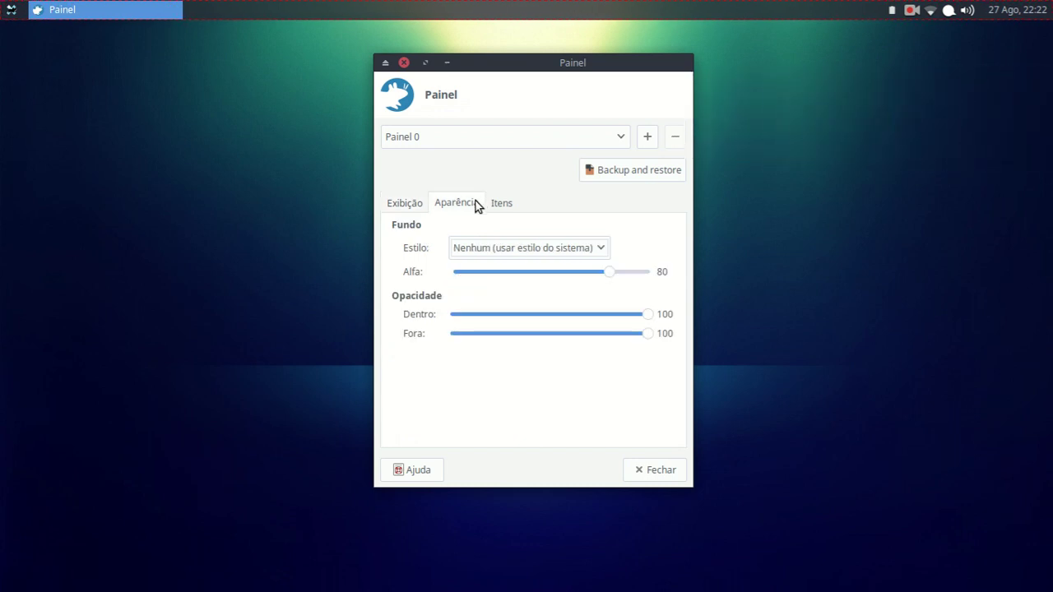
left_click(585, 248)
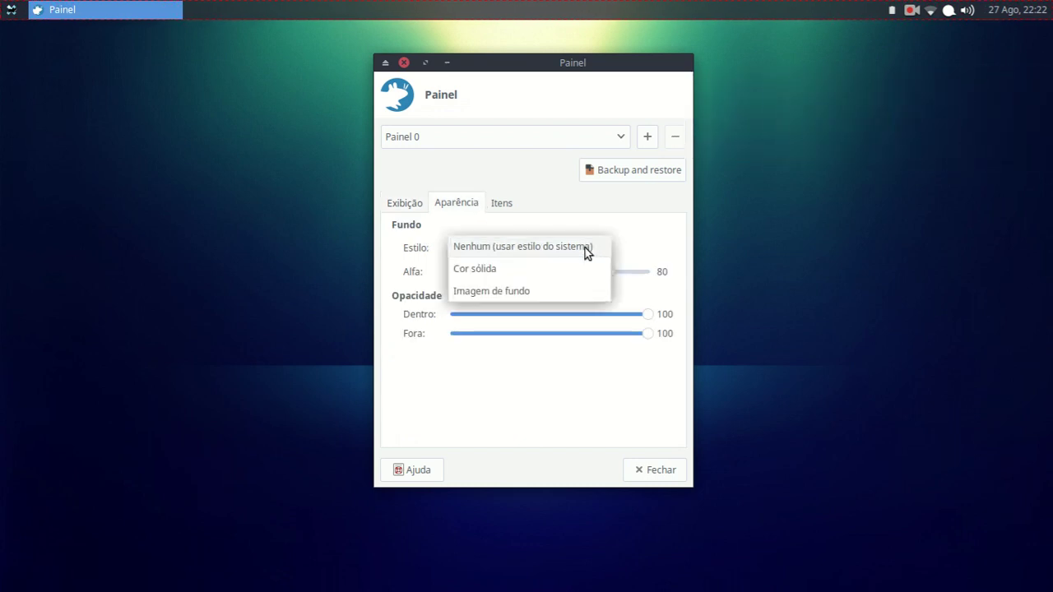
left_click(565, 270)
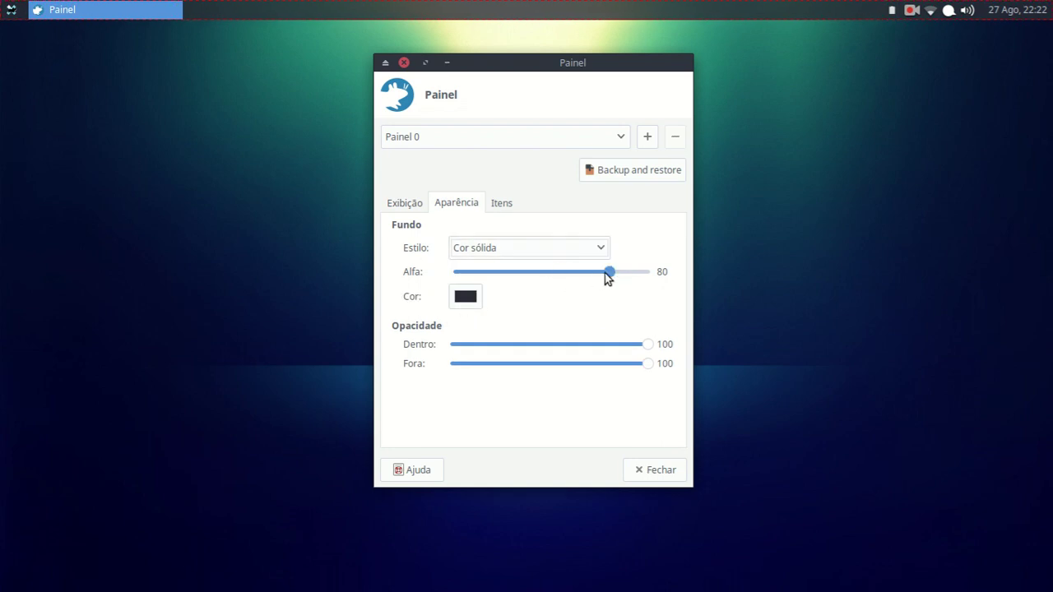
left_click(465, 300)
left_click_drag(448, 288, 365, 334)
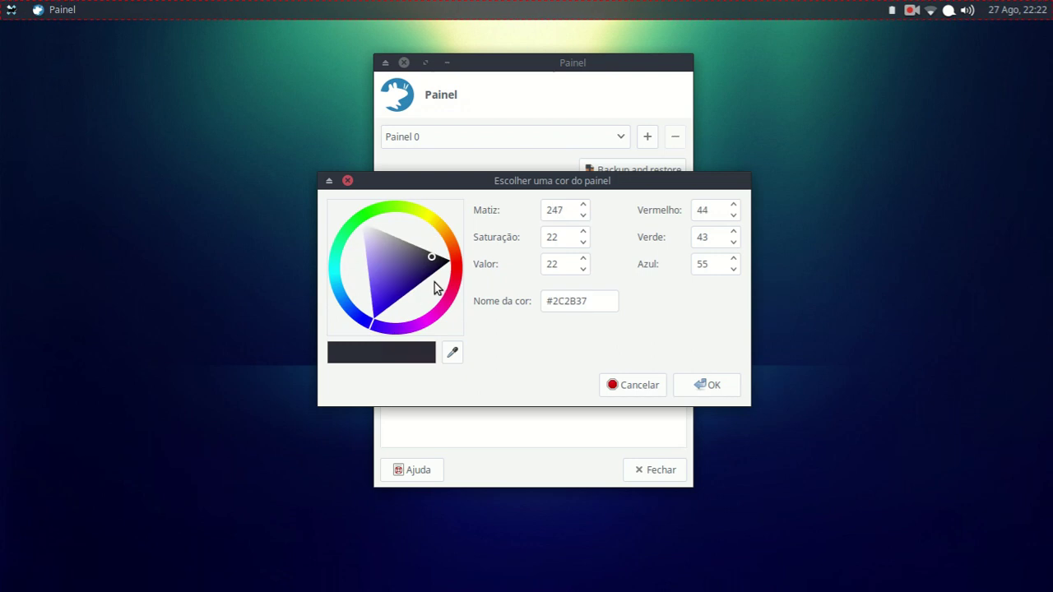
left_click(437, 228)
mouse_move(387, 254)
left_mouse_down()
mouse_move(428, 244)
mouse_move(428, 255)
left_mouse_up()
left_click(691, 384)
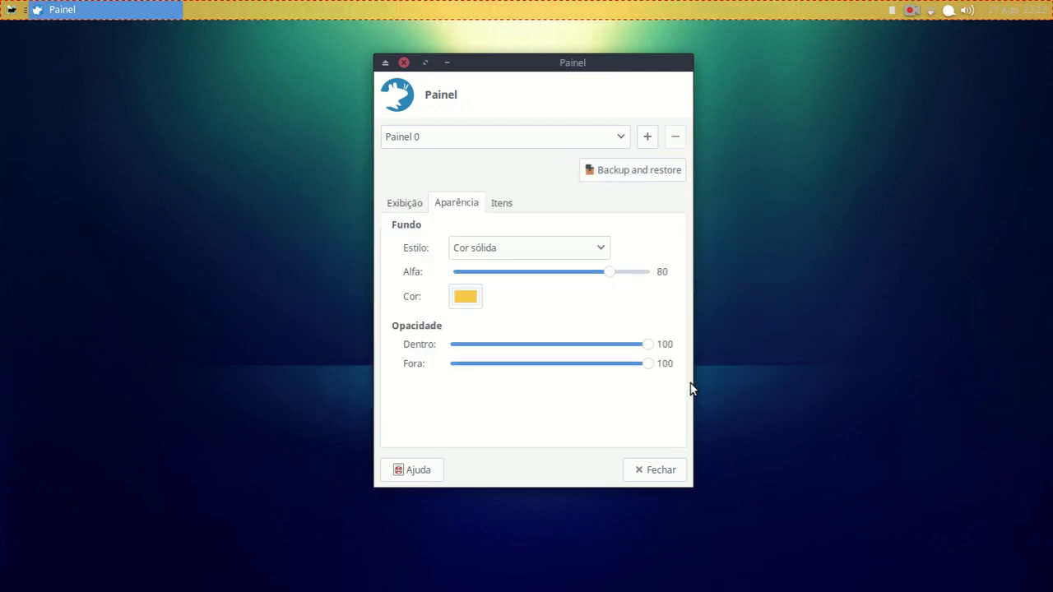
mouse_move(608, 271)
left_mouse_down()
mouse_move(463, 269)
mouse_move(654, 279)
mouse_move(606, 271)
left_mouse_up()
Step: Set the panel background style to Imagem de fundo and load samuraithe_river_god_by_madspeitersen-d3kyphu.jpg
left_click(586, 249)
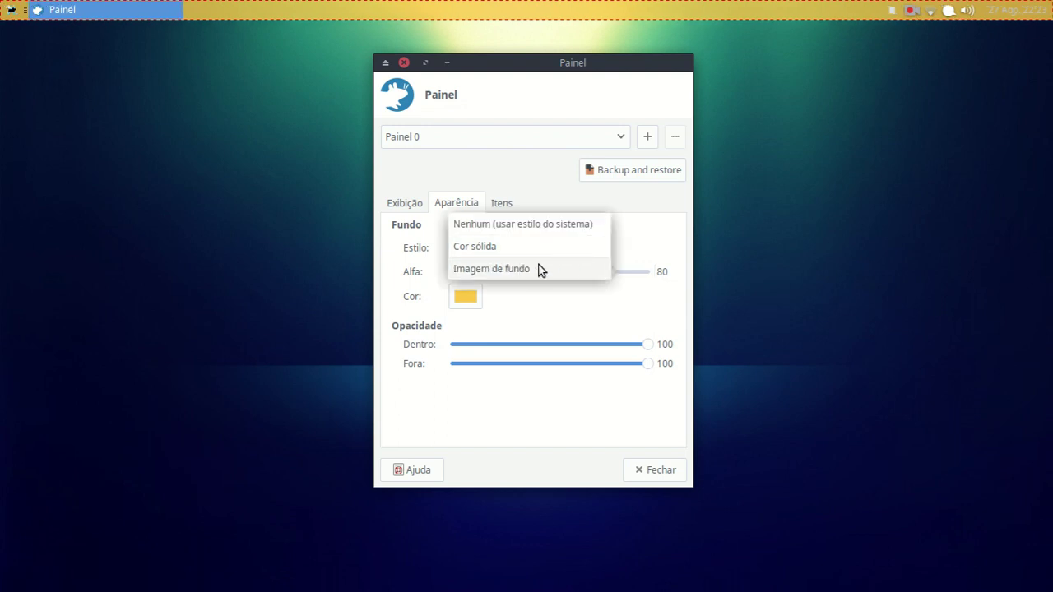
left_click(541, 268)
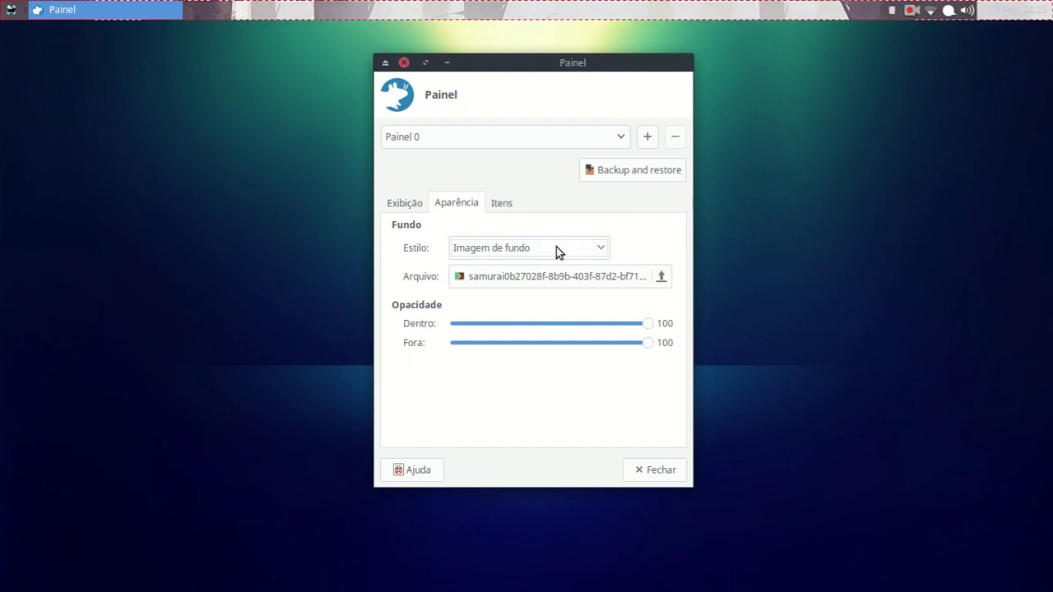
left_click(533, 276)
left_click(416, 187)
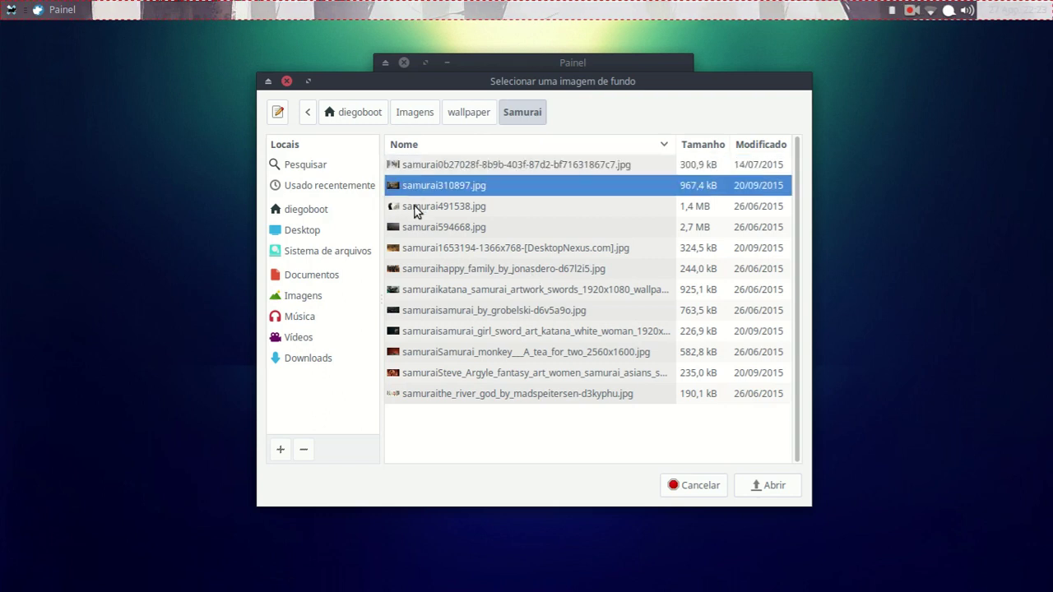
left_click(403, 289)
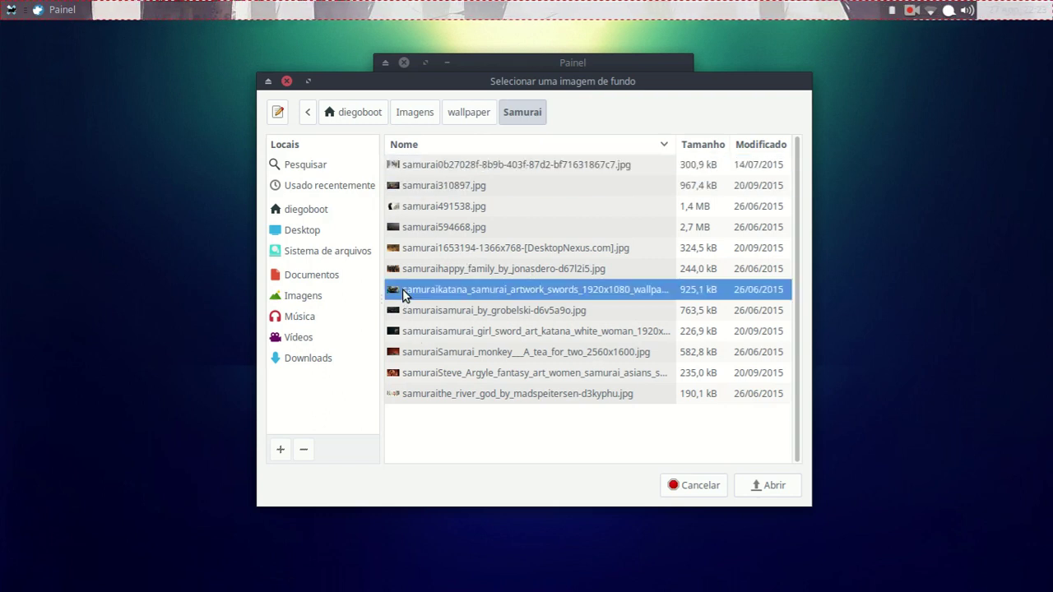
double_click(481, 395)
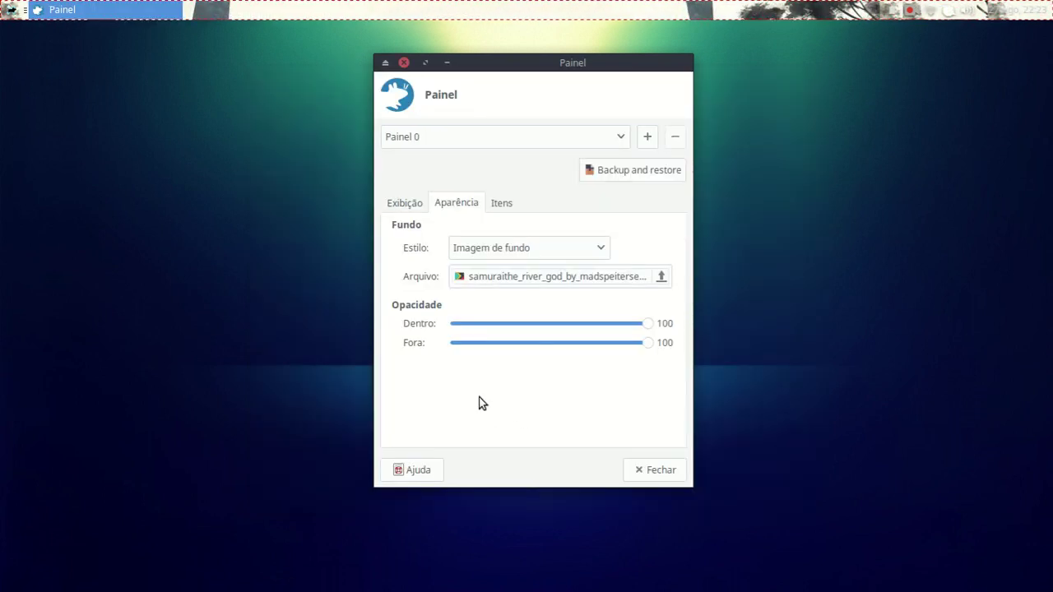
Step: Try samuraiSamurai_monkey___A_tea_for_two_2560x1600.jpg as the panel background, and restore the style to Nenhum (usar estilo do sistema)
left_click(470, 285)
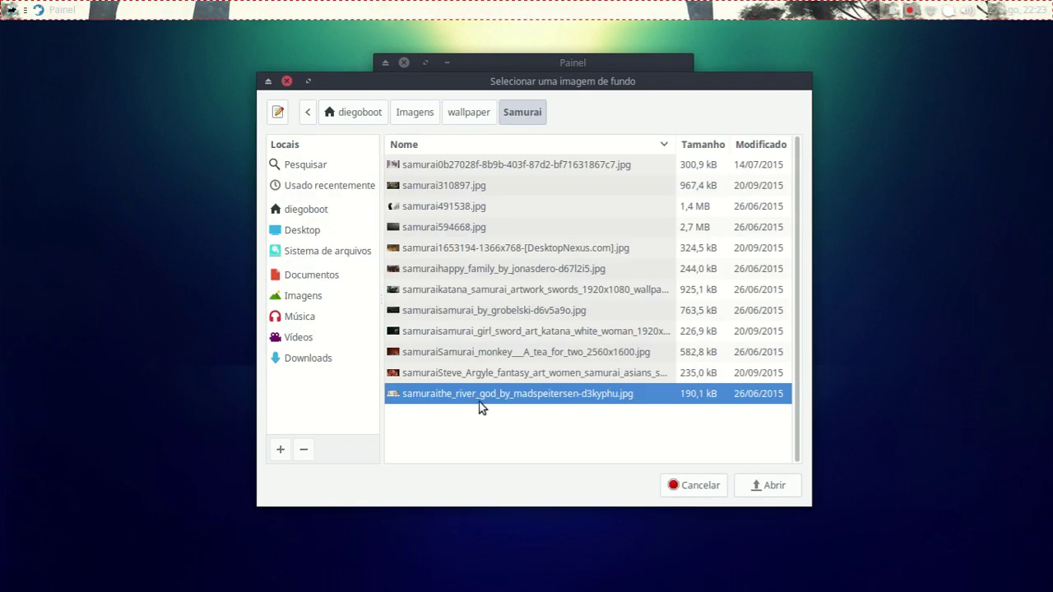
double_click(422, 353)
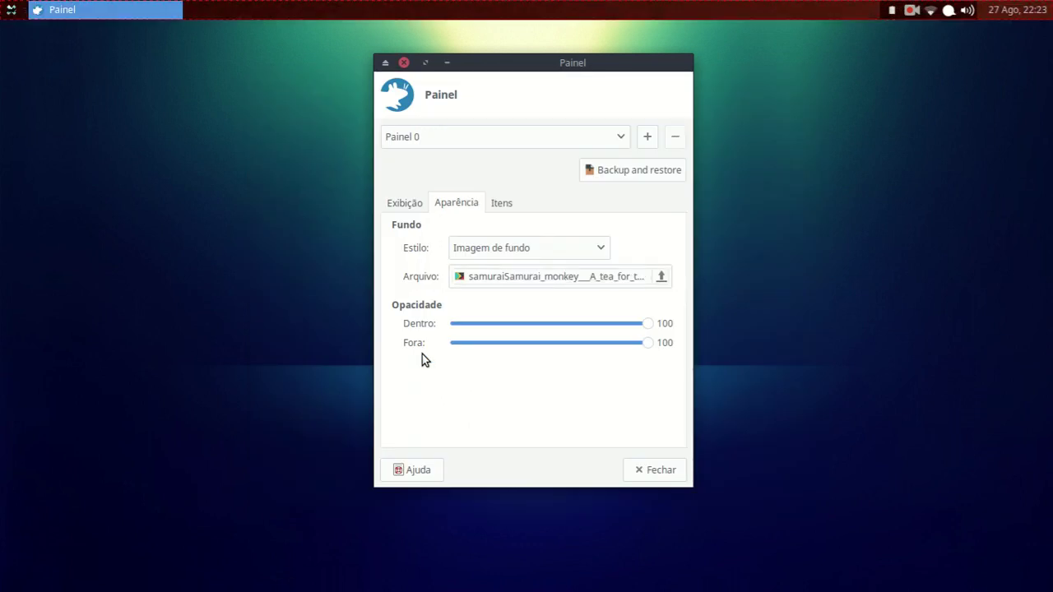
left_click(582, 255)
left_click(519, 207)
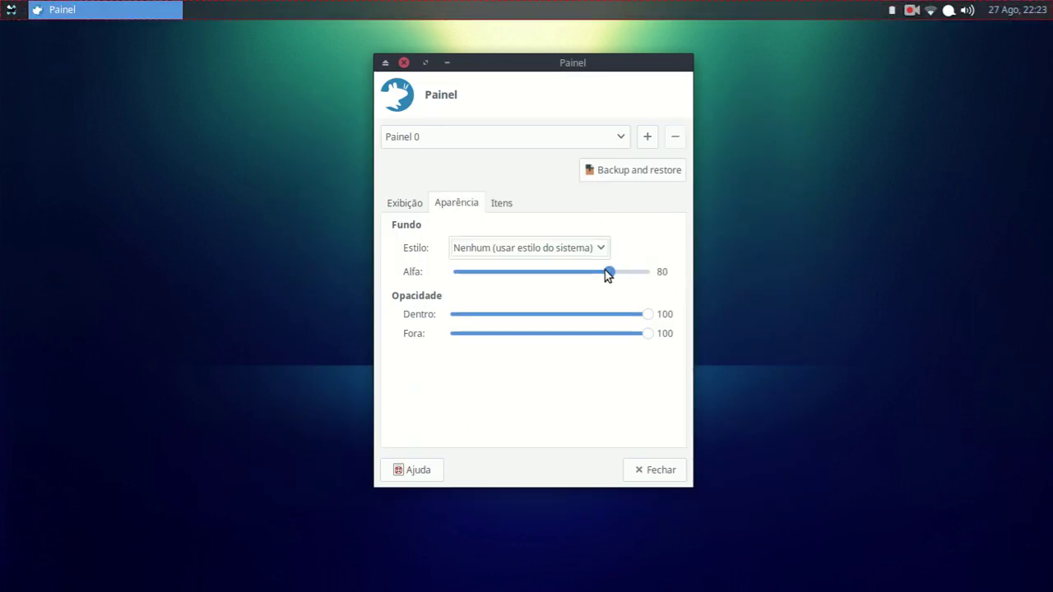
Step: Try the panel's inside opacity (Dentro) at 0 with the calendar and applications menu, and set it back to 100
left_click_drag(647, 321, 453, 319)
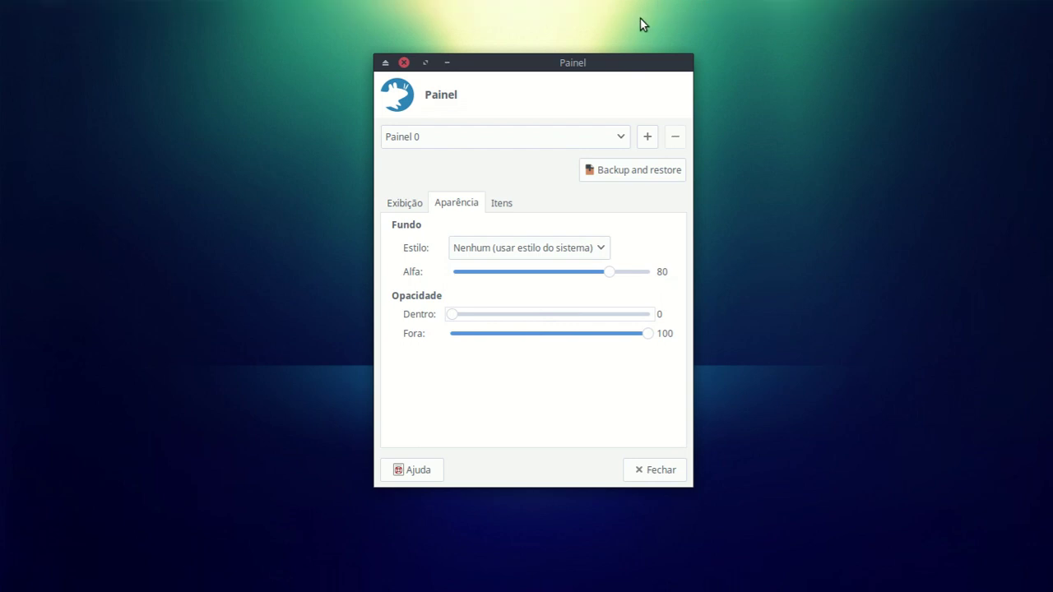
left_click(1029, 4)
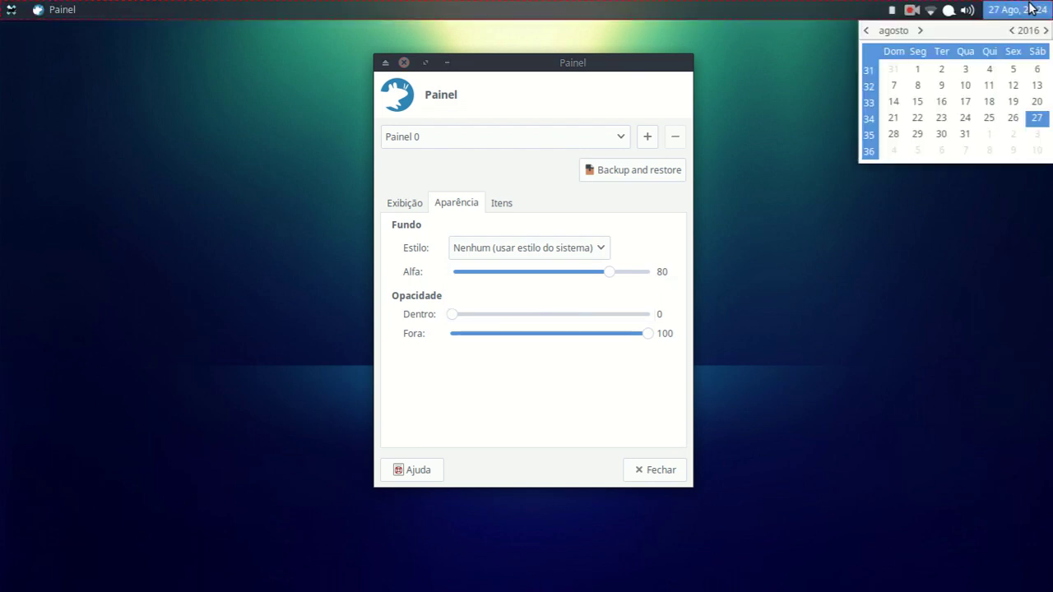
left_click(1031, 6)
left_click(13, 11)
left_click(14, 11)
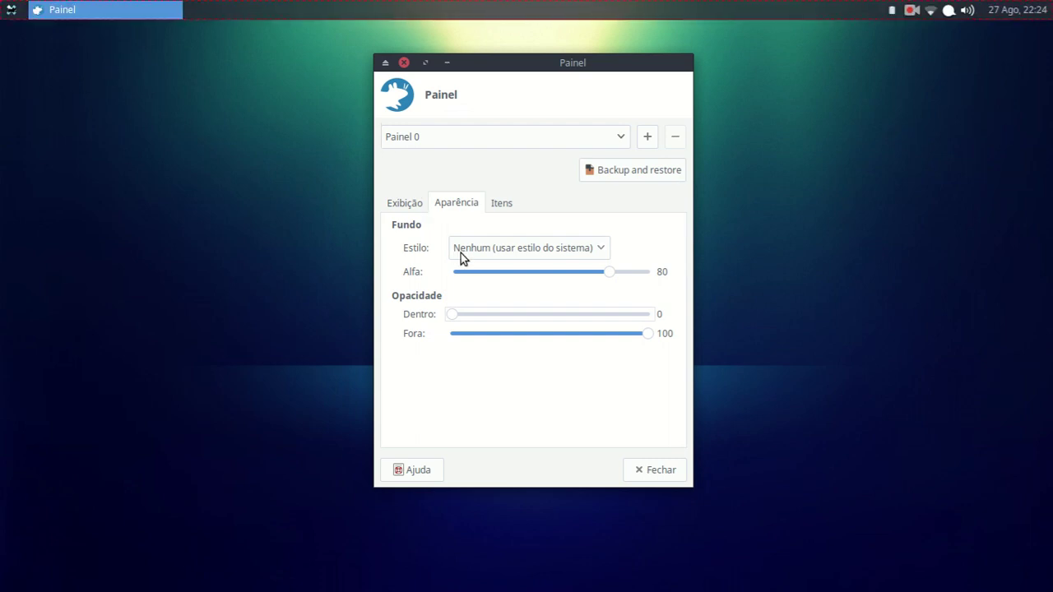
left_click_drag(452, 314, 647, 316)
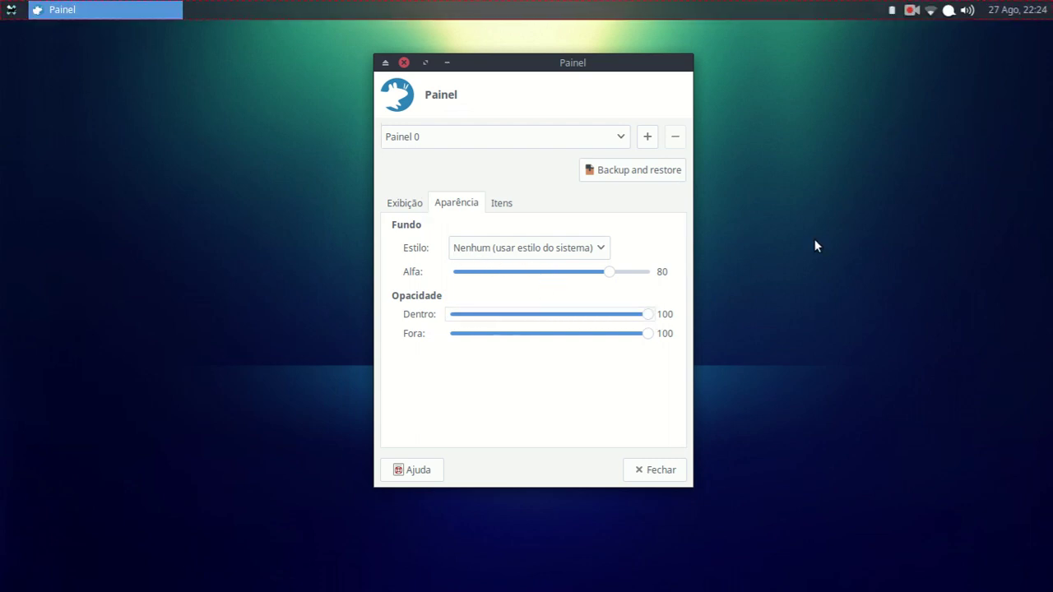
Step: Try the panel's outside opacity (Fora) at 0 with the applications menu, indicator and calendar, and set it back to 100
left_click_drag(618, 343, 445, 337)
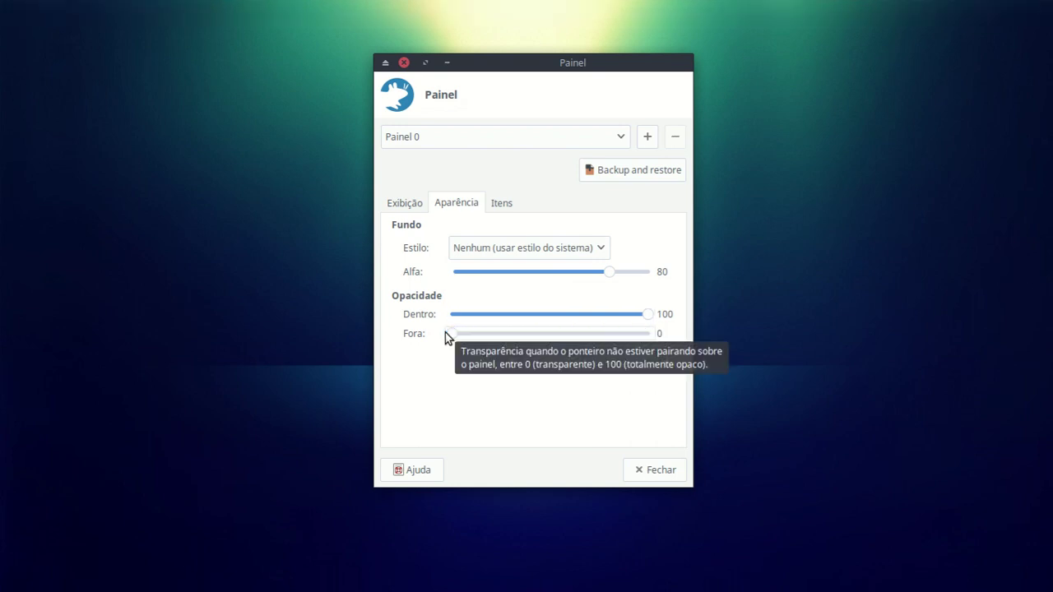
mouse_move(805, 18)
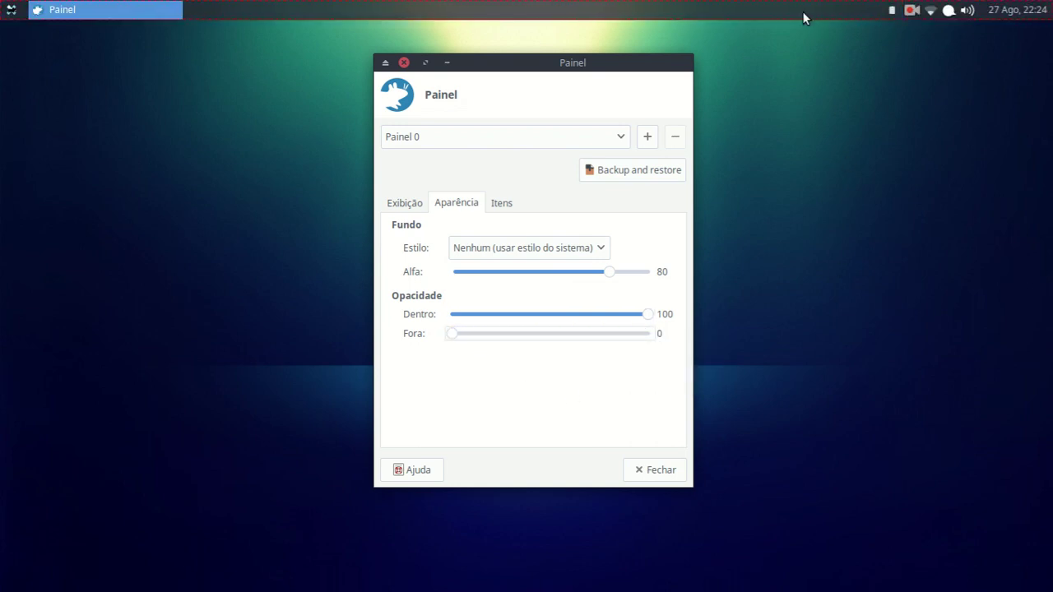
left_click(11, 14)
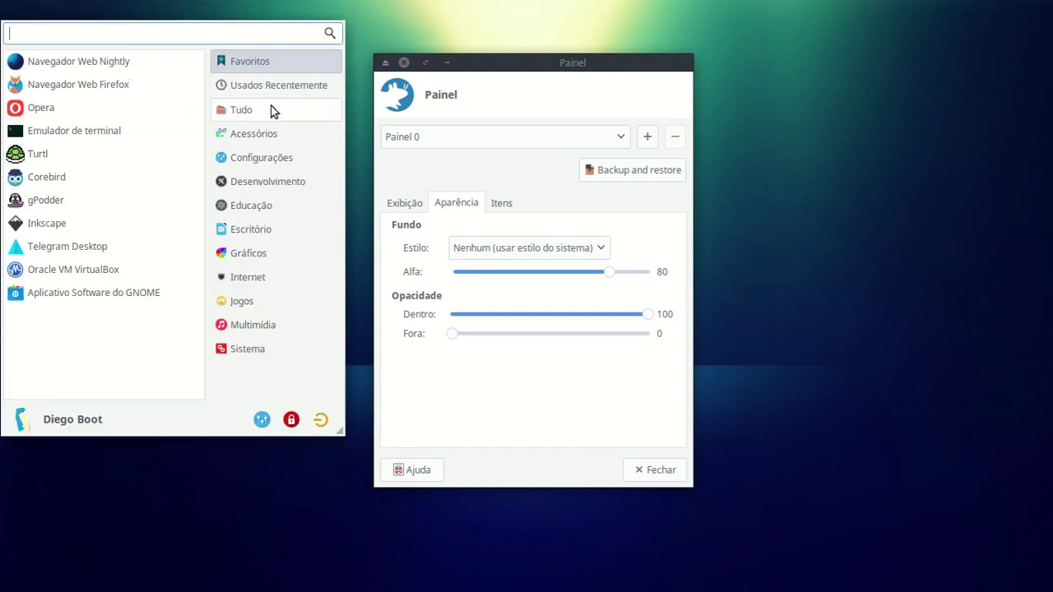
left_click(356, 62)
mouse_move(557, 8)
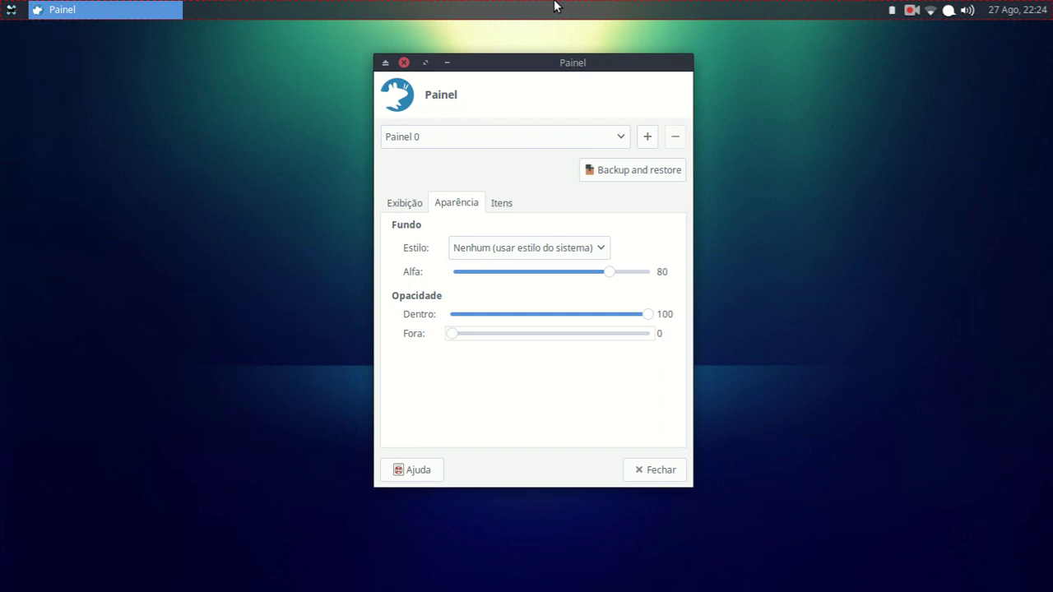
left_click(947, 10)
left_click(947, 10)
left_click(1011, 11)
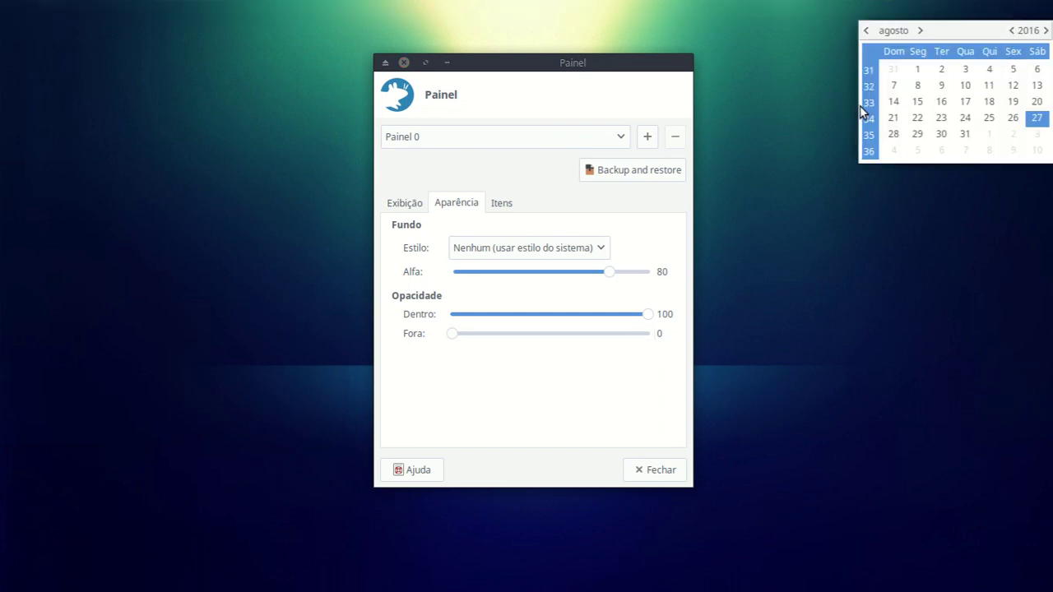
left_click(822, 101)
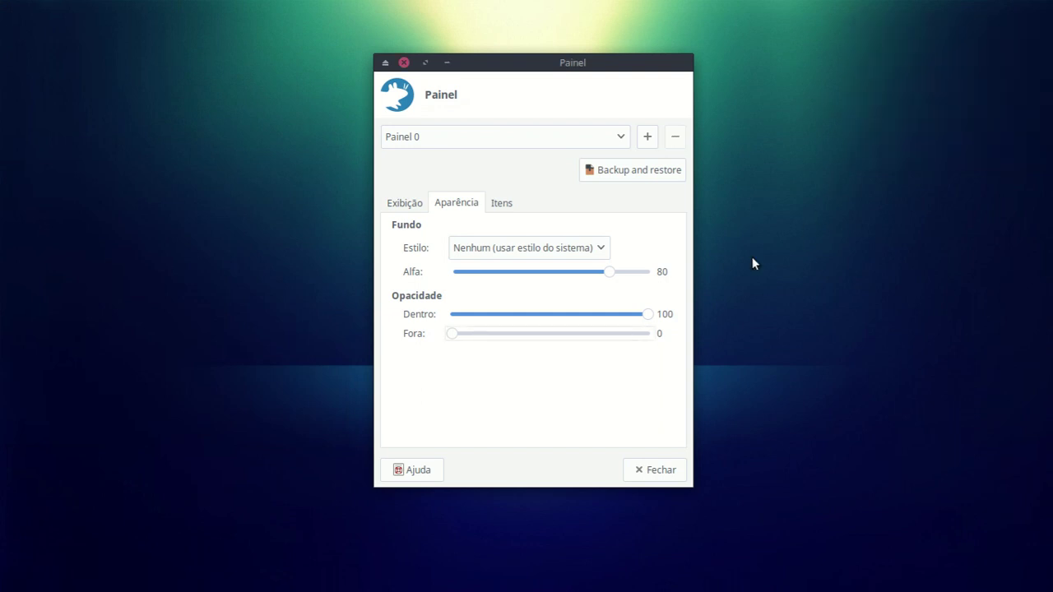
left_click_drag(455, 336, 664, 349)
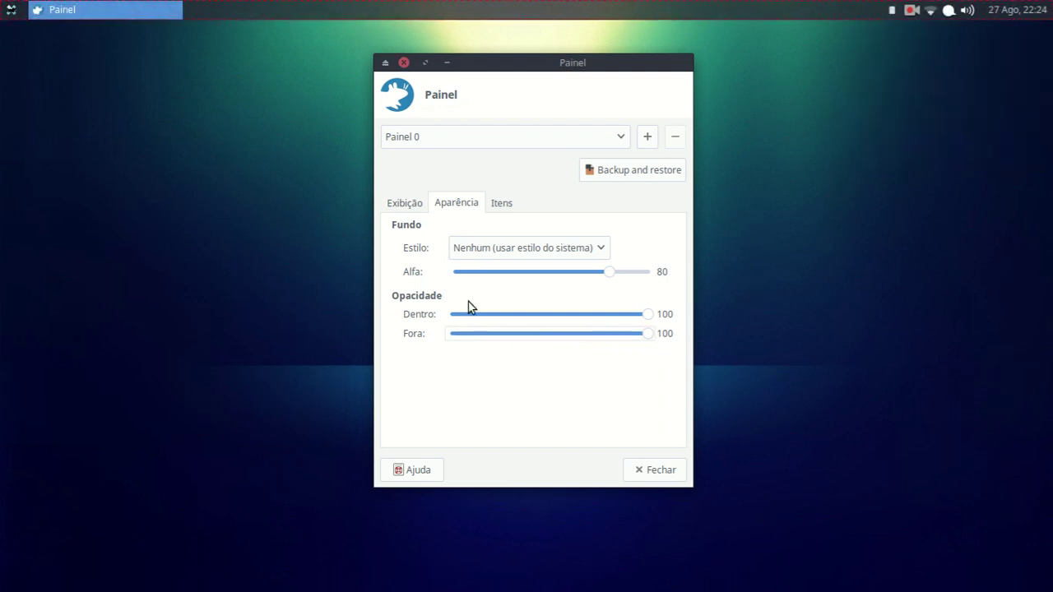
Step: Remove Plug-in Gerenciador de energia from the panel's items
left_click(499, 205)
left_click_drag(531, 74, 889, 40)
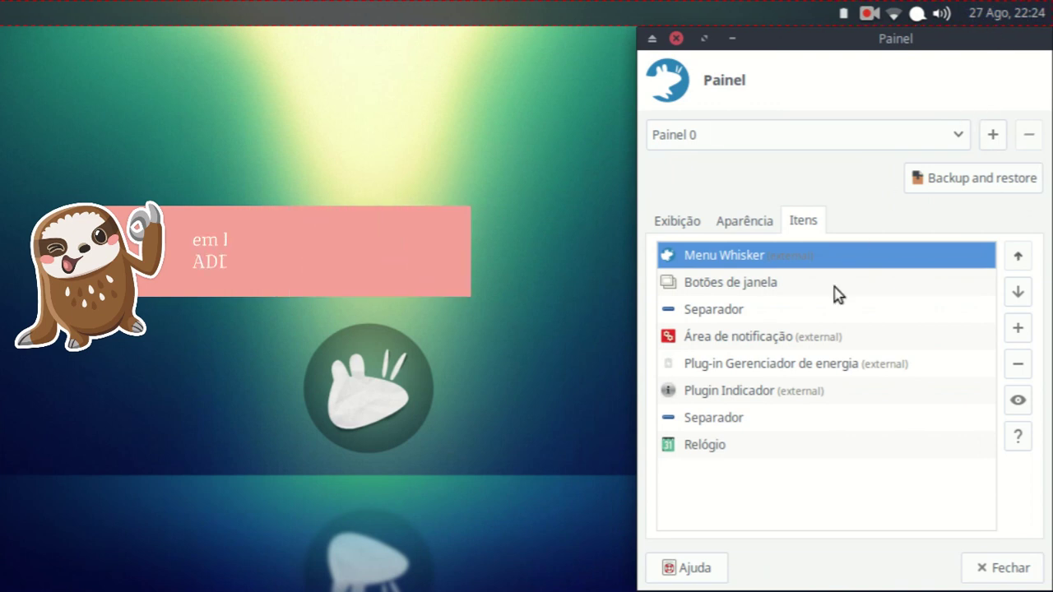
left_click(745, 337)
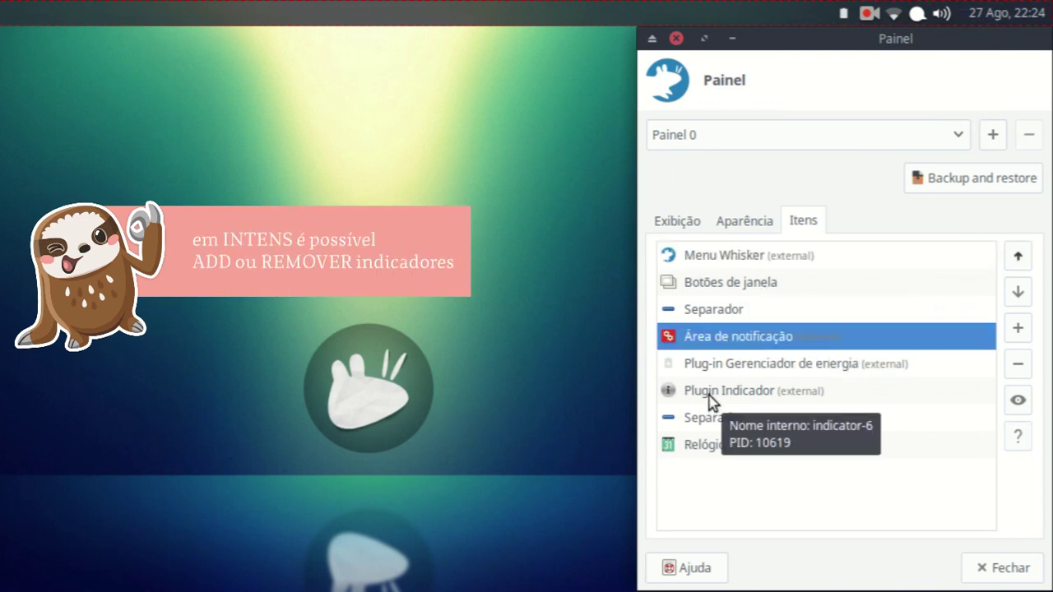
left_click(758, 367)
left_click(1018, 366)
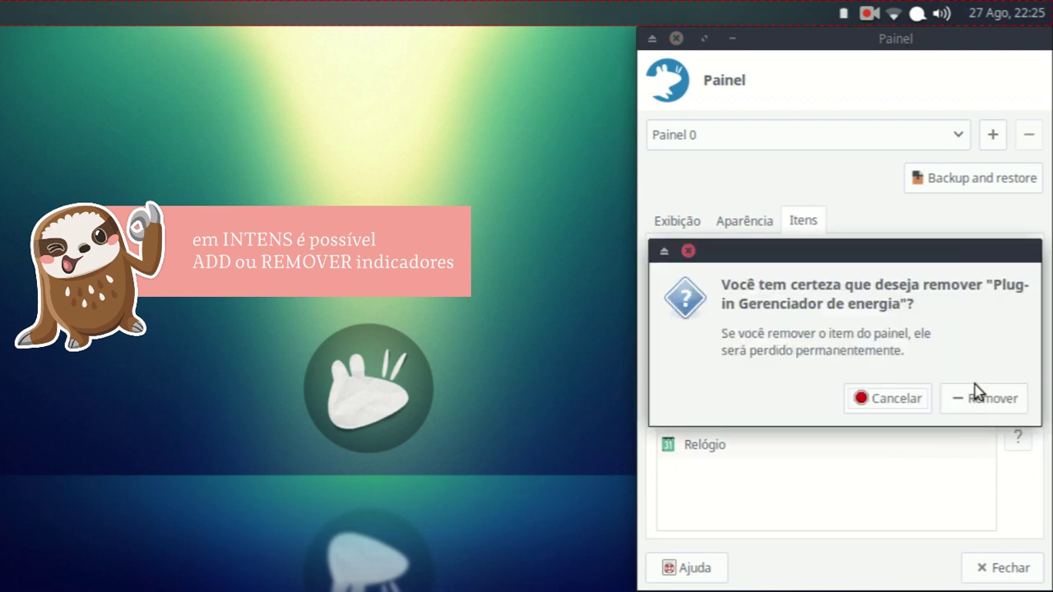
left_click(964, 400)
Step: Remove Plugin Indicador from the panel's items
left_click(698, 371)
left_click(1018, 363)
left_click(982, 396)
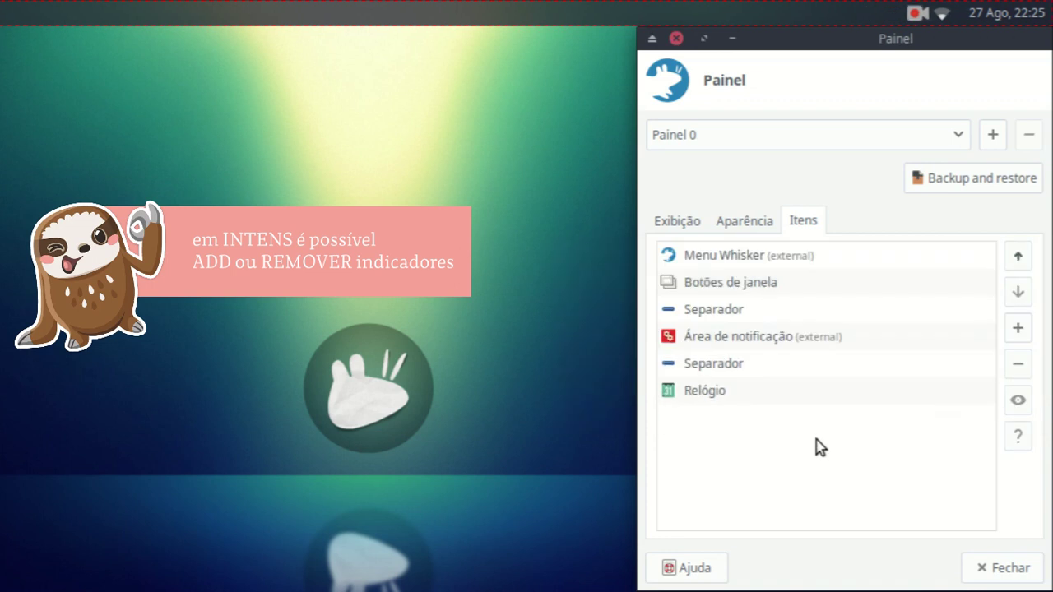
Step: Remove the separator above Relógio and the Relógio item itself from the panel
left_click(767, 398)
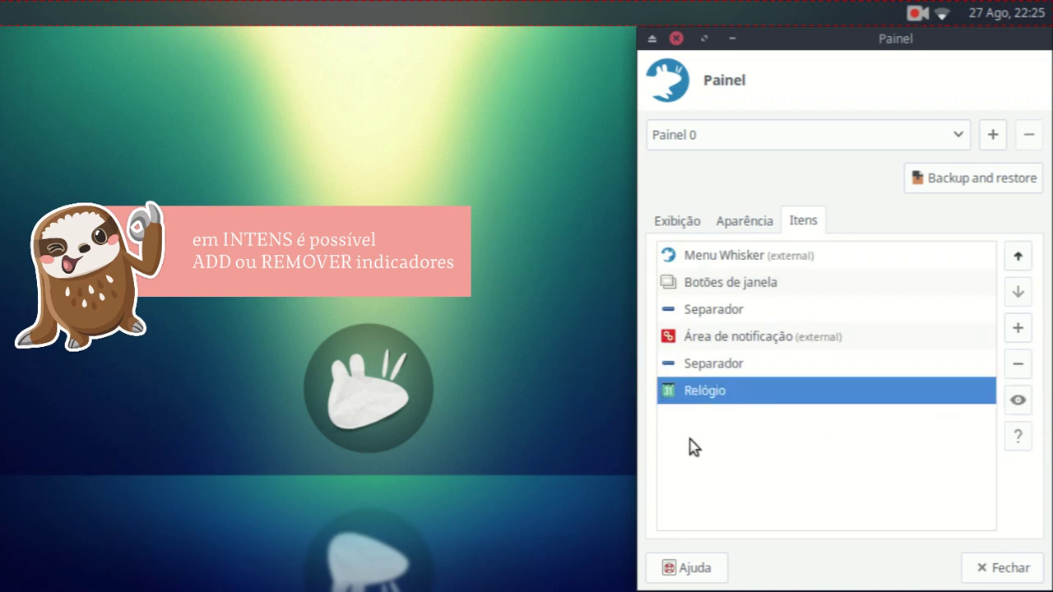
left_click(792, 374)
left_click(1018, 365)
left_click(971, 403)
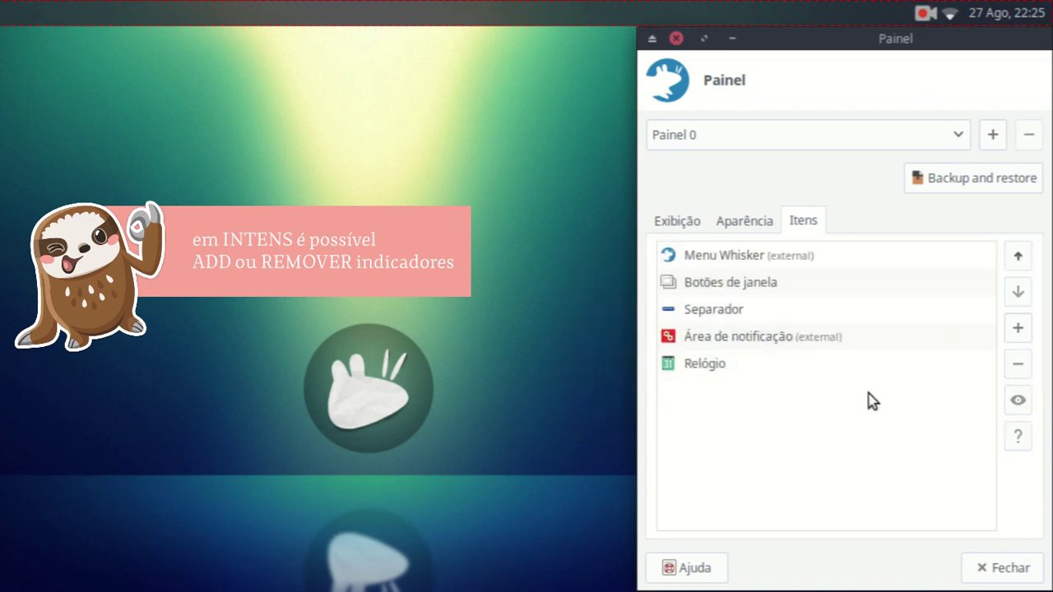
left_click(814, 372)
left_click(1020, 367)
left_click(997, 393)
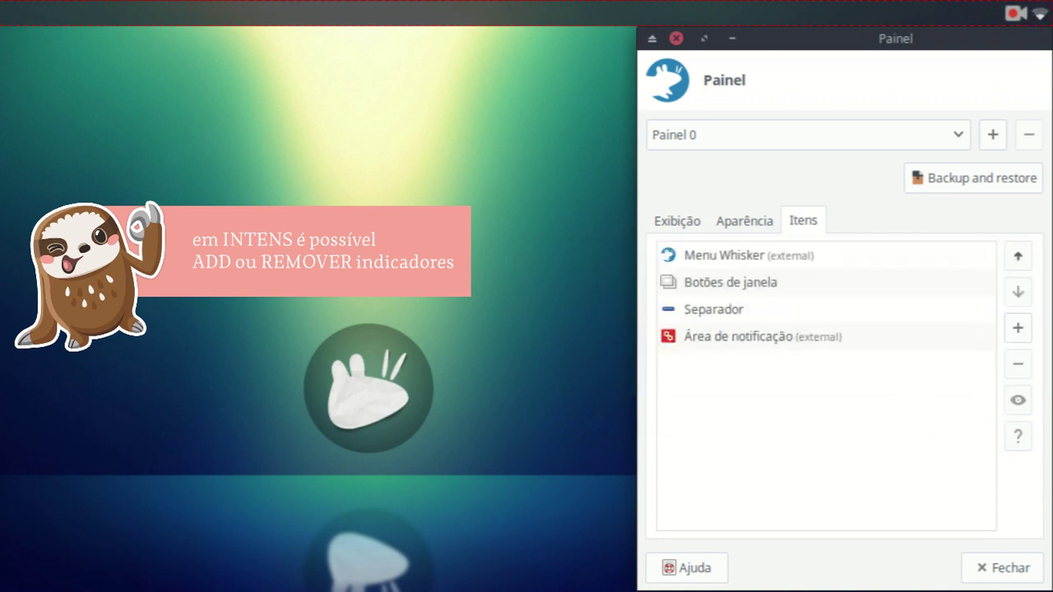
Step: Add Plug-in Gerenciador de energia and Plugin Indicador to the panel below Área de notificação
left_click(786, 344)
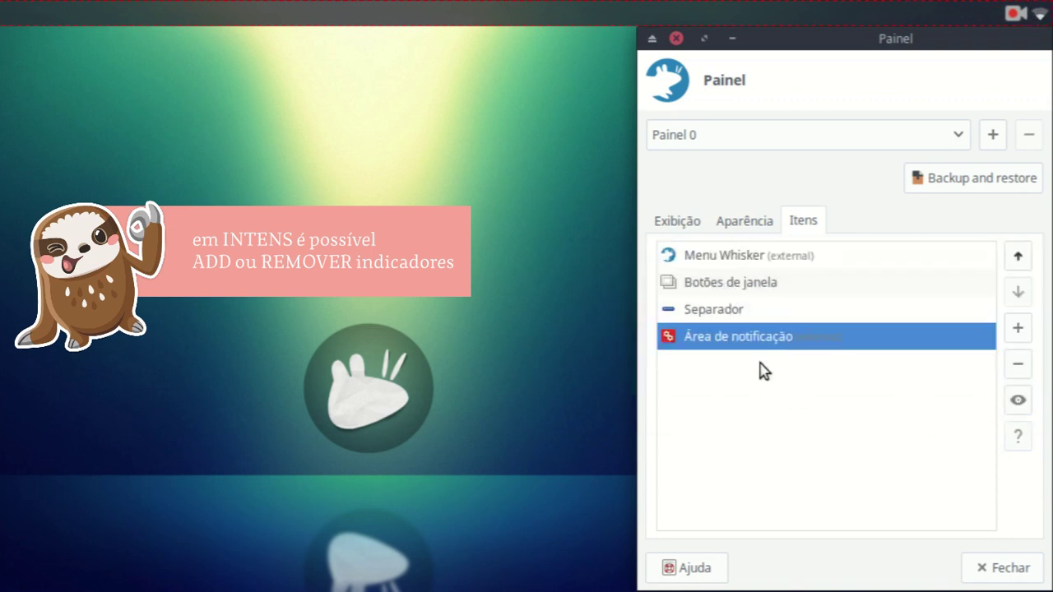
left_click(1019, 330)
left_click_drag(440, 182, 586, 179)
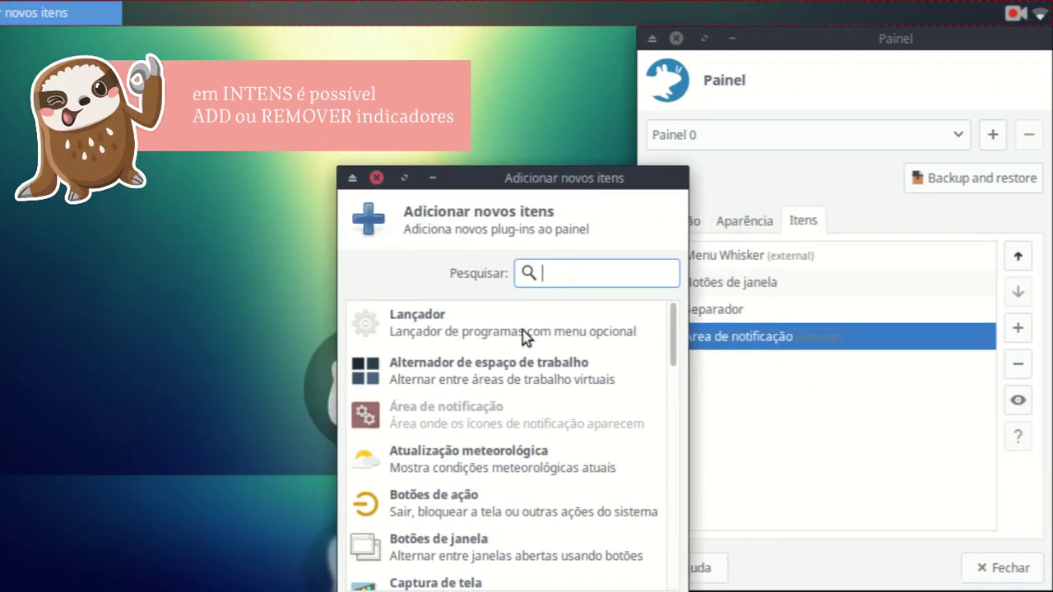
type("plu")
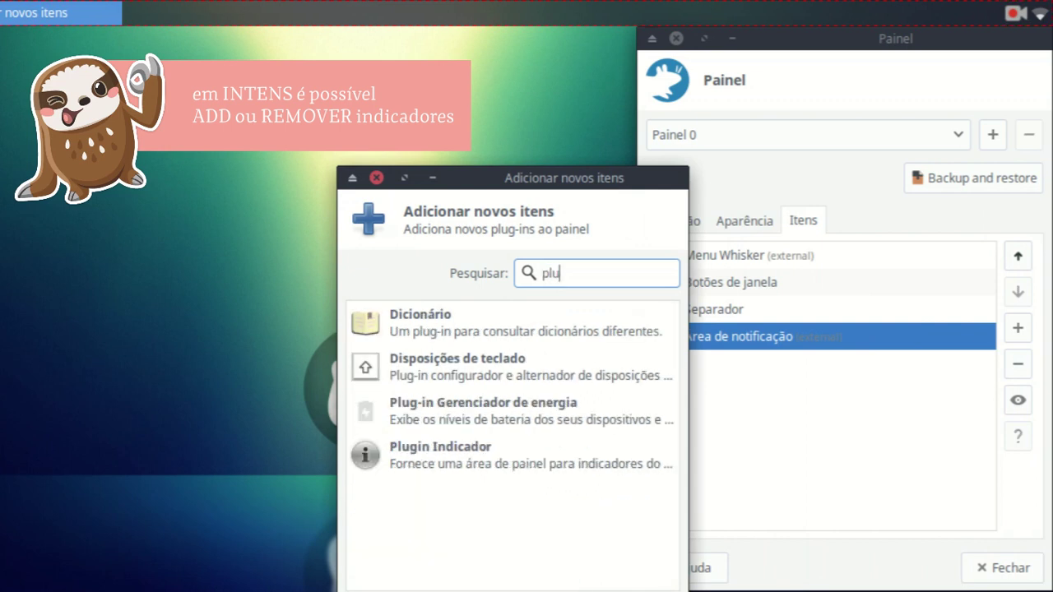
left_click(520, 423)
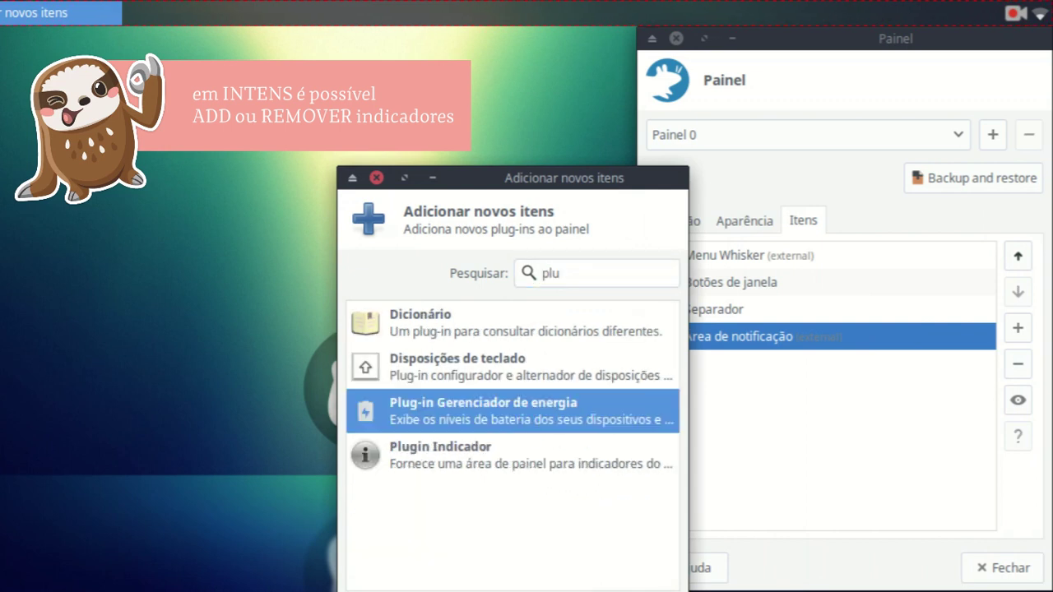
double_click(519, 423)
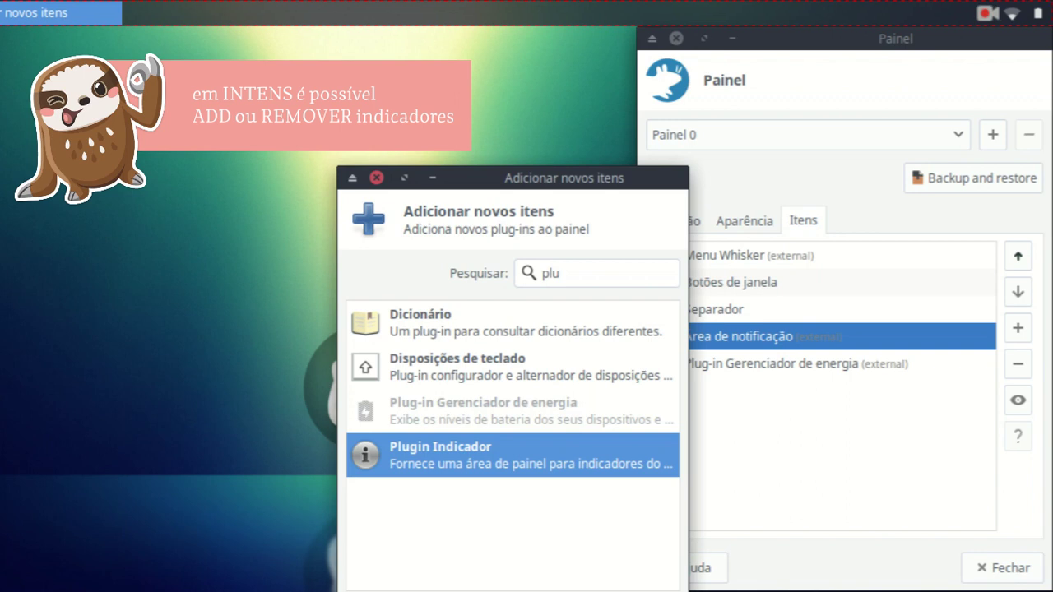
key("Return")
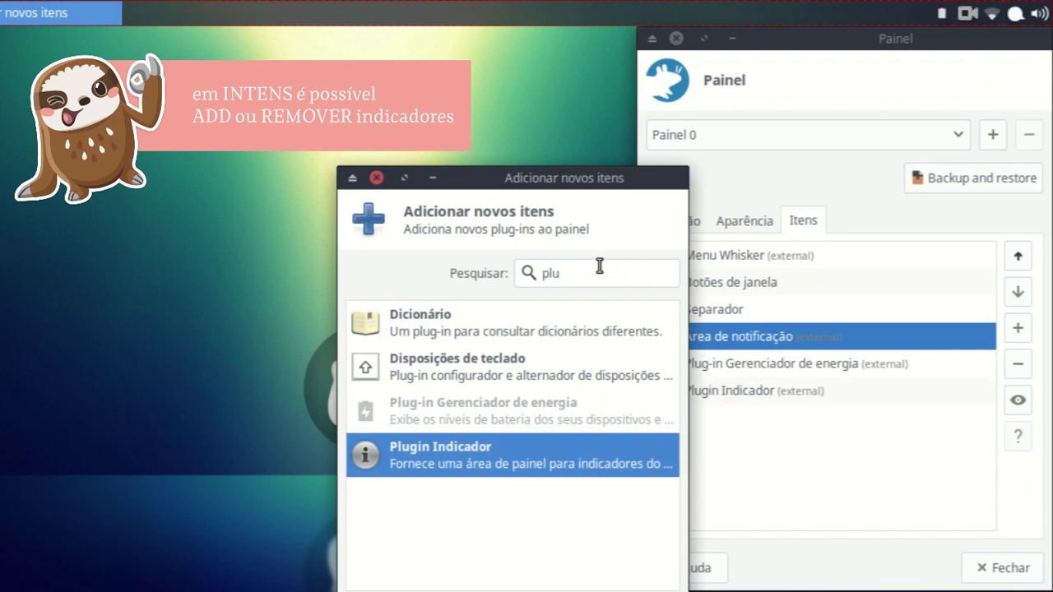
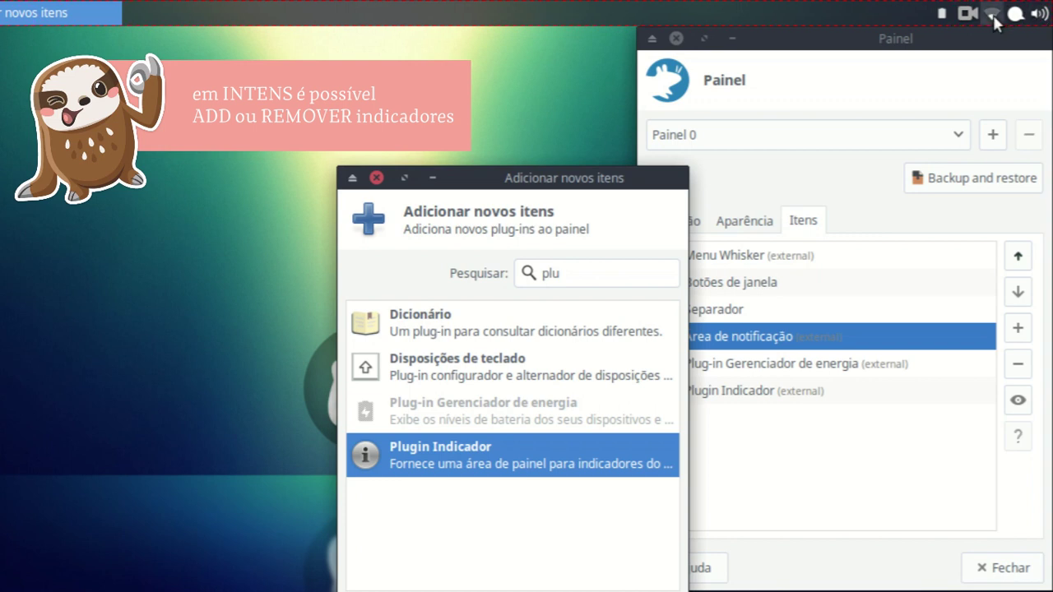
Step: Find Separador among the available plug-ins and add it to the panel after Plugin Indicador
left_click(580, 278)
key("BackSpace")
key("BackSpace")
key("BackSpace")
type("sep")
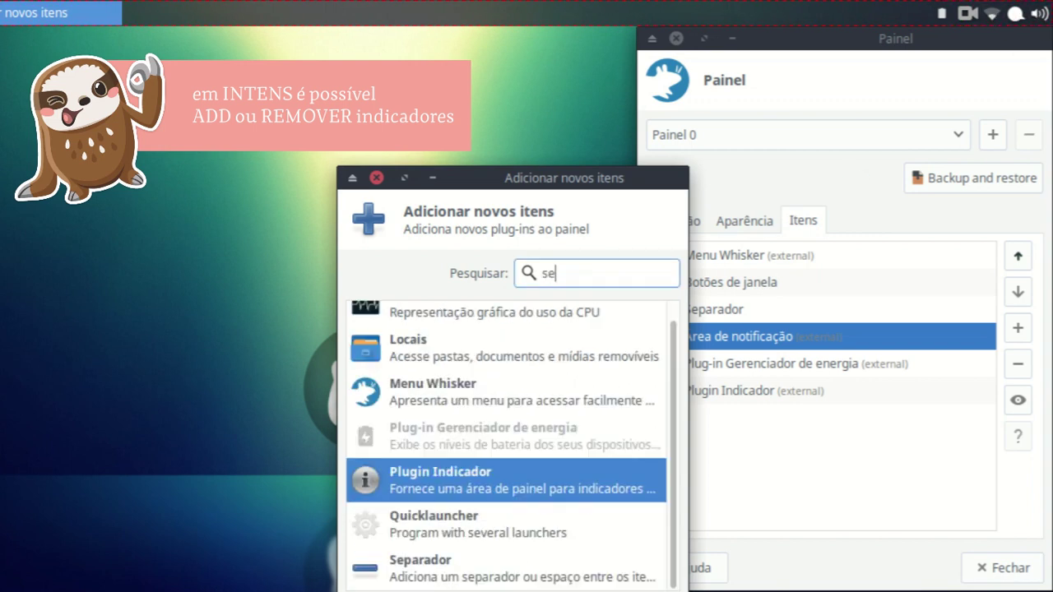
double_click(566, 318)
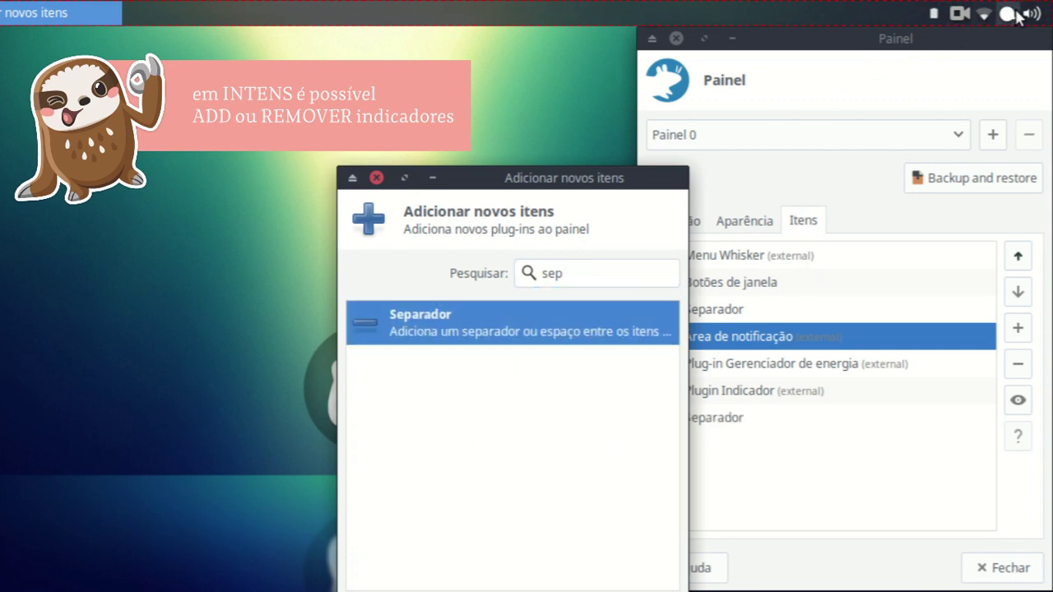
Step: Find and add the Relógio item to the panel, and close the dialog for adding new items
double_click(574, 273)
key("BackSpace")
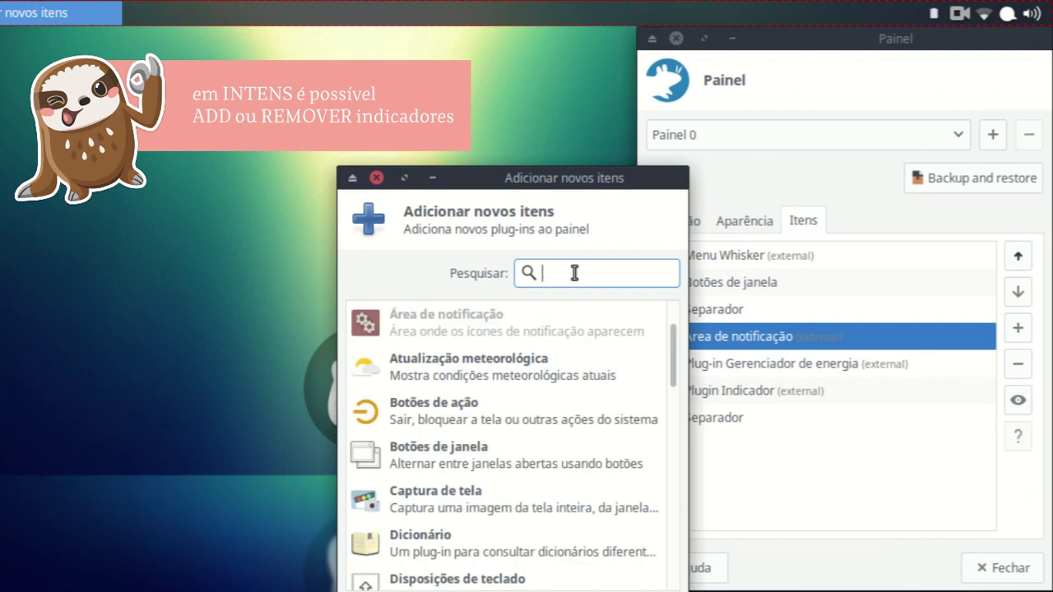
type("relo")
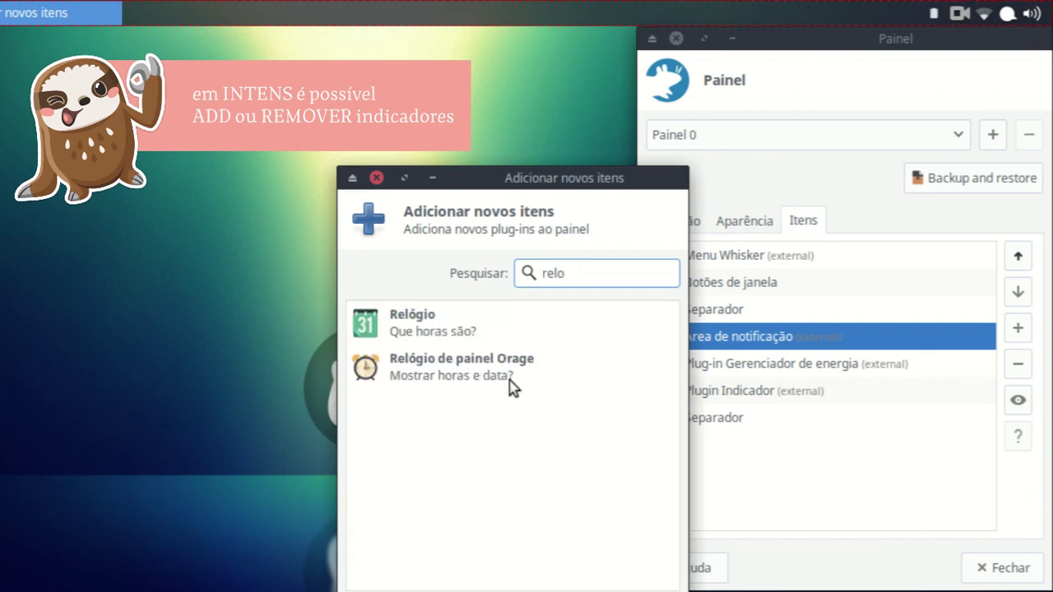
left_click(420, 337)
key("Return")
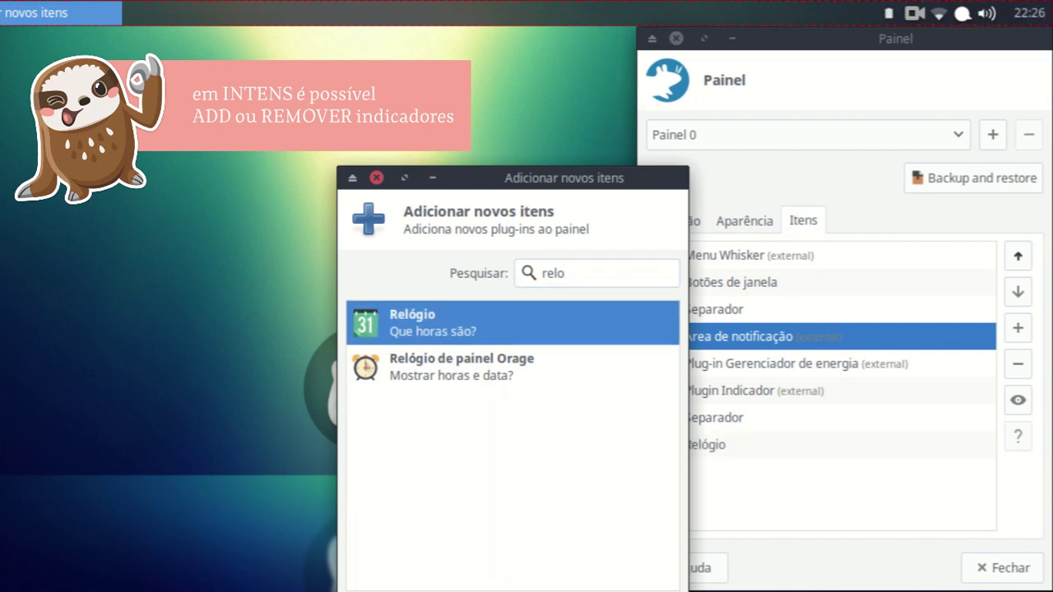
key("Escape")
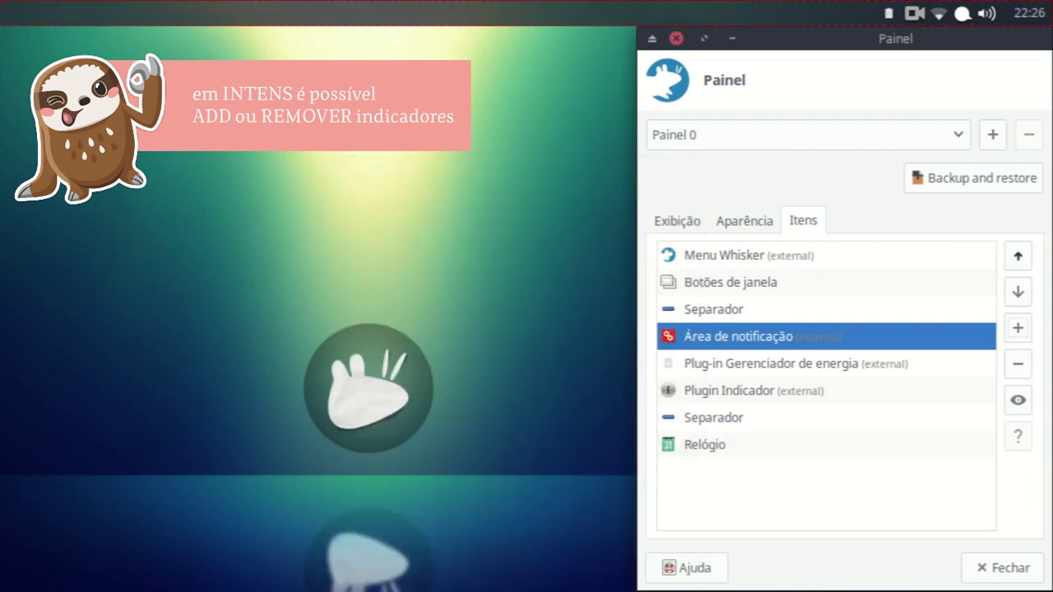
Step: Open the Plugin Indicador settings, switch Organizar indicadores em uma única linha on and off again, and close them
left_click(819, 369)
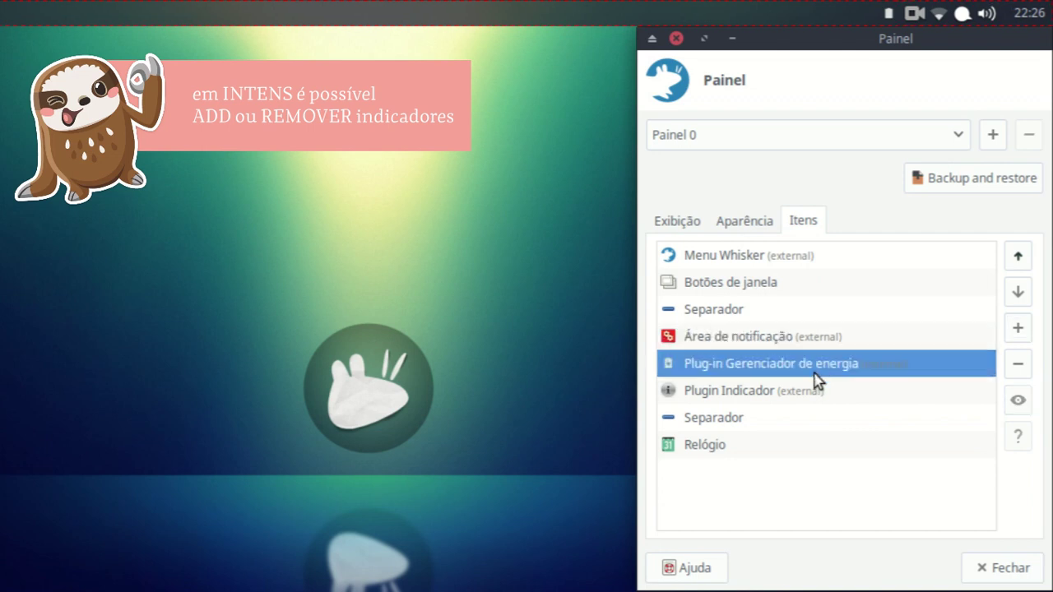
left_click(861, 392)
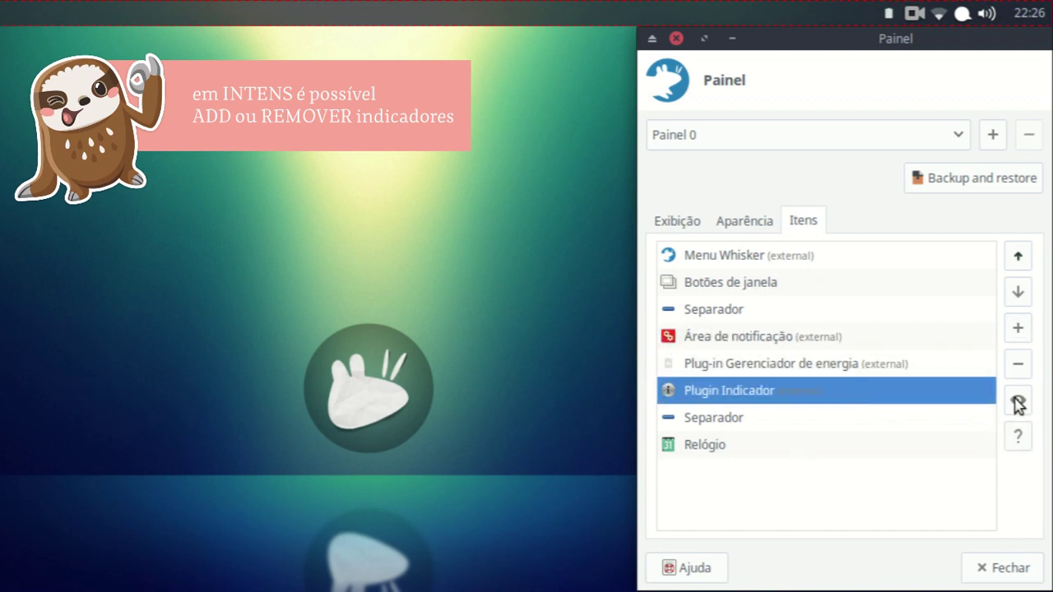
left_click(1018, 402)
left_click_drag(46, 126, 607, 116)
left_click(525, 234)
left_click(525, 234)
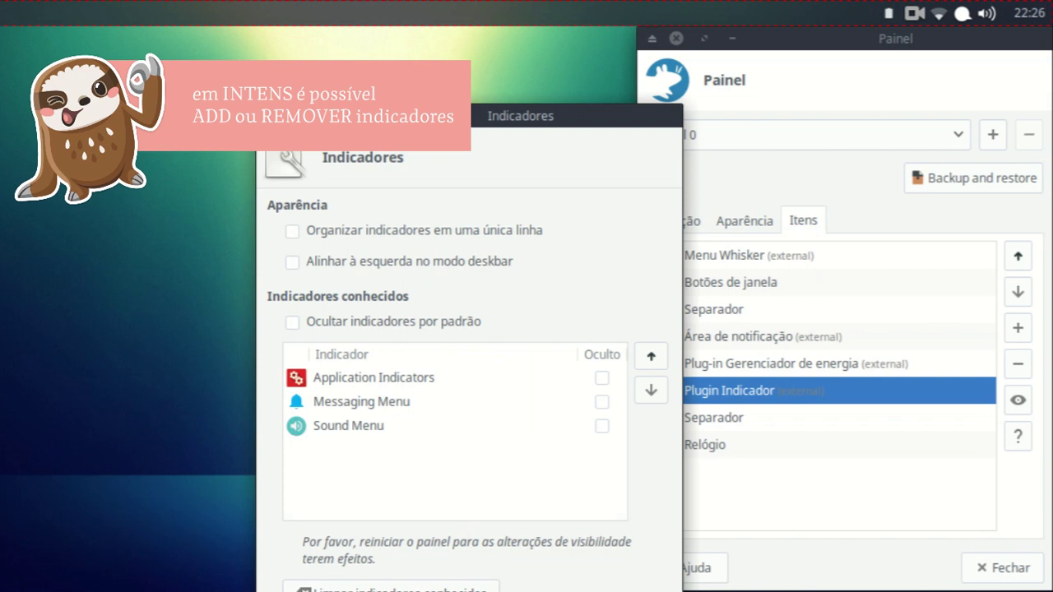
key("Escape")
Step: In the Relógio item's settings, try the Analógico presentation and switch it to Binário
left_click(754, 366)
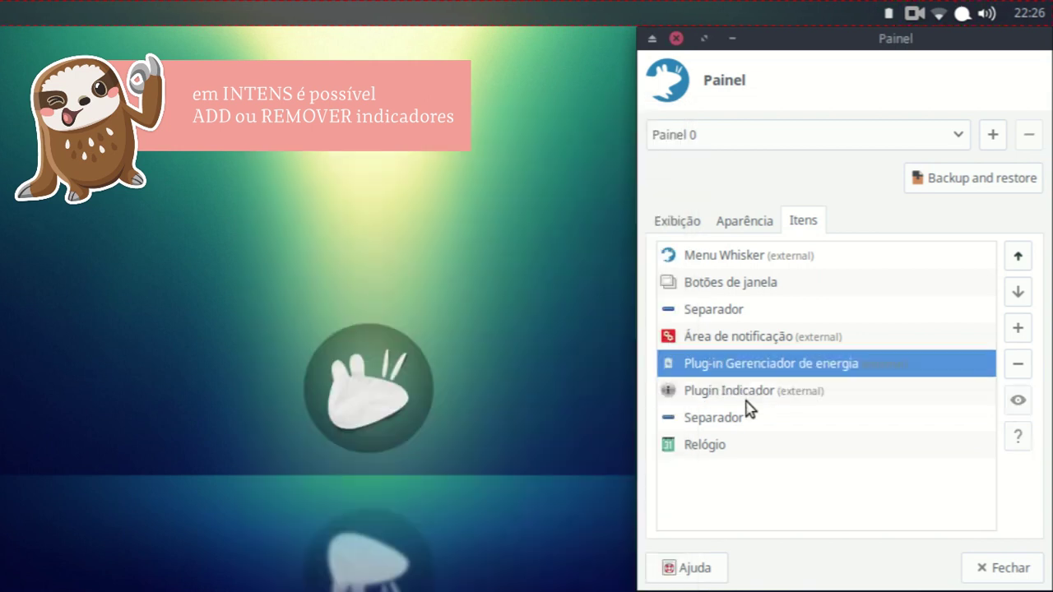
left_click(710, 447)
left_click(1017, 438)
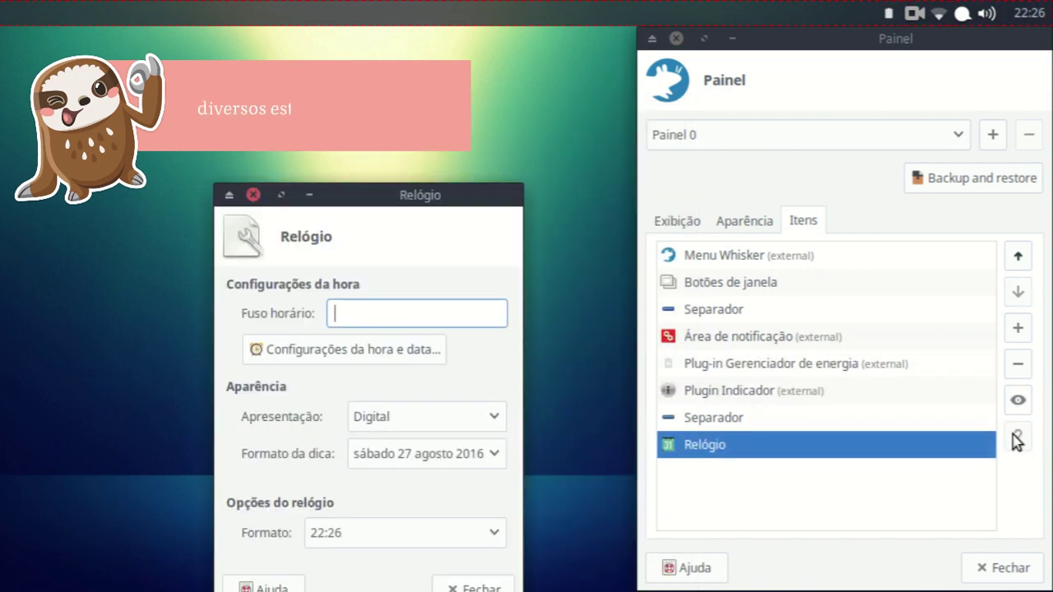
left_click_drag(432, 197, 571, 169)
left_click(539, 389)
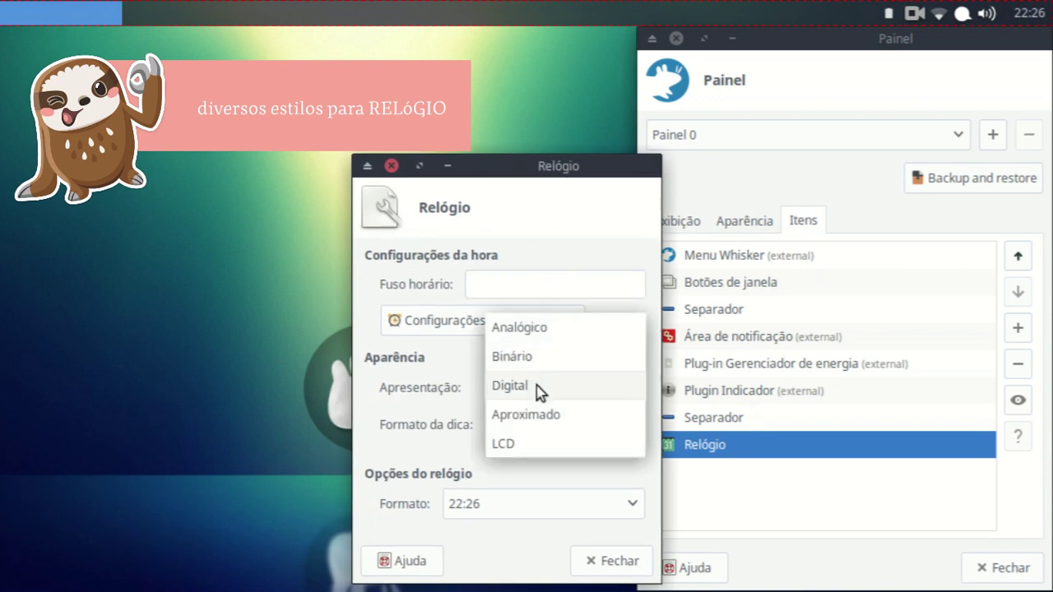
left_click(553, 330)
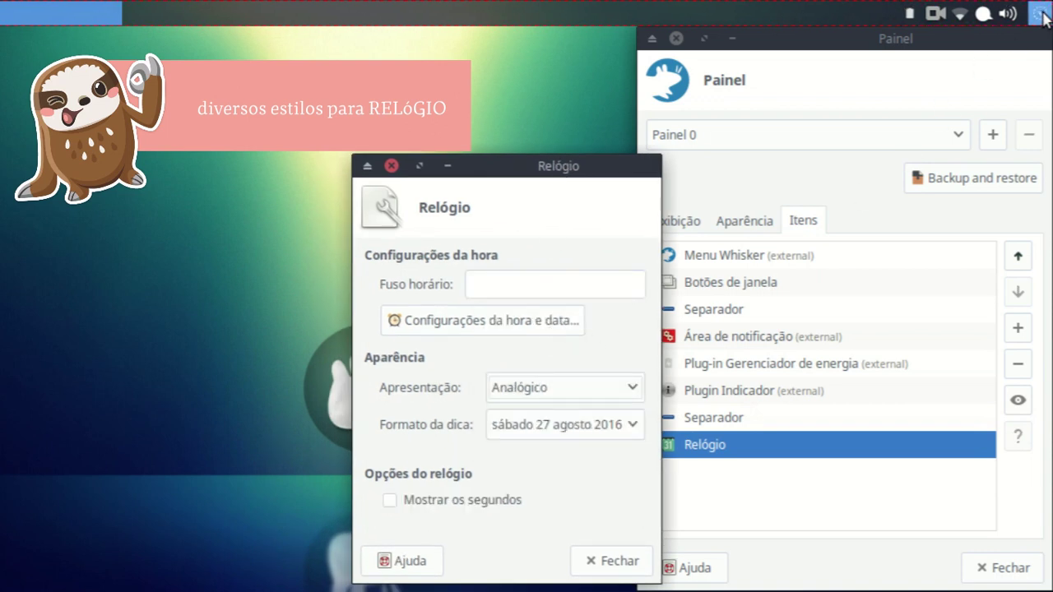
left_click(588, 393)
left_click(584, 410)
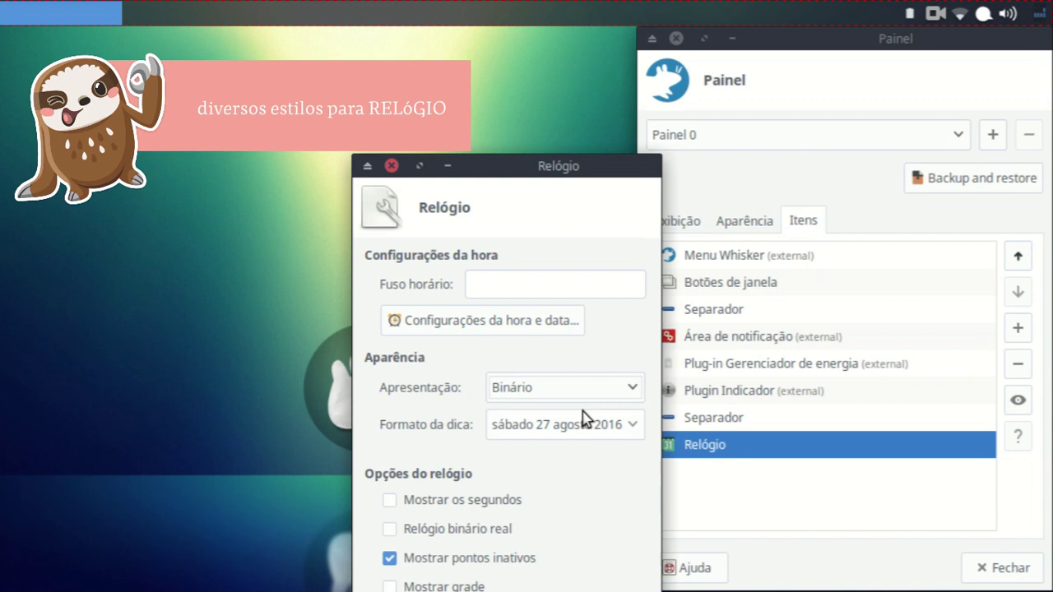
Step: Try the binary clock's Relógio binário real, Mostrar os segundos and Mostrar grade options
left_click(458, 532)
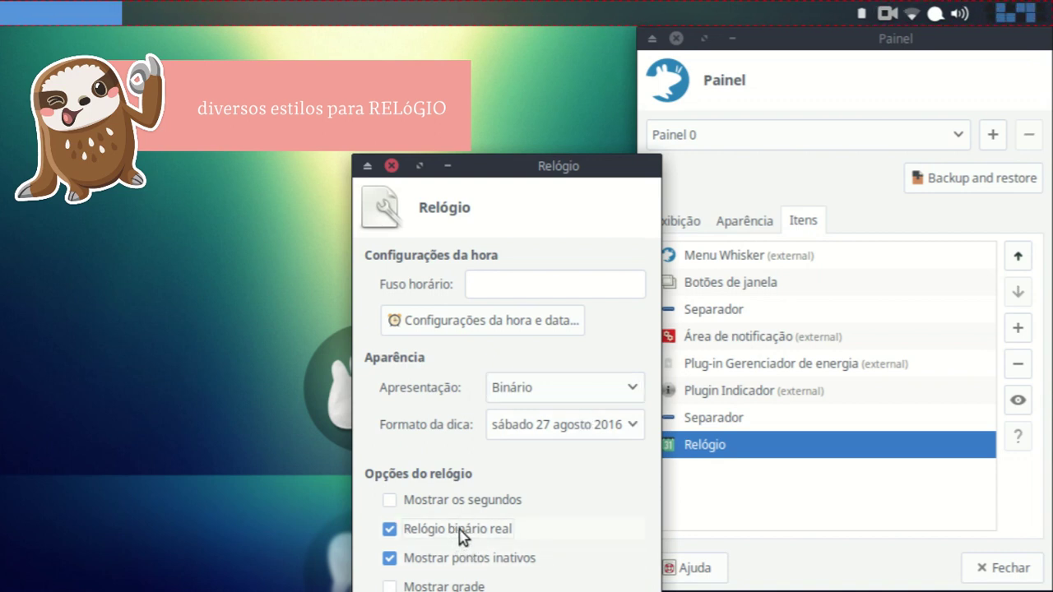
left_click(459, 530)
left_click(471, 499)
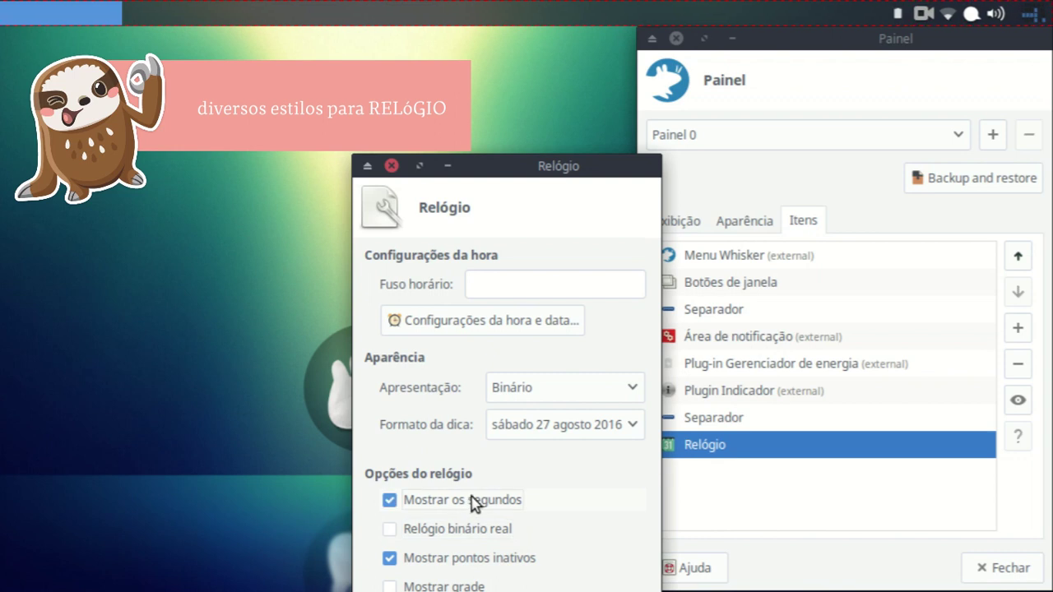
left_click(459, 588)
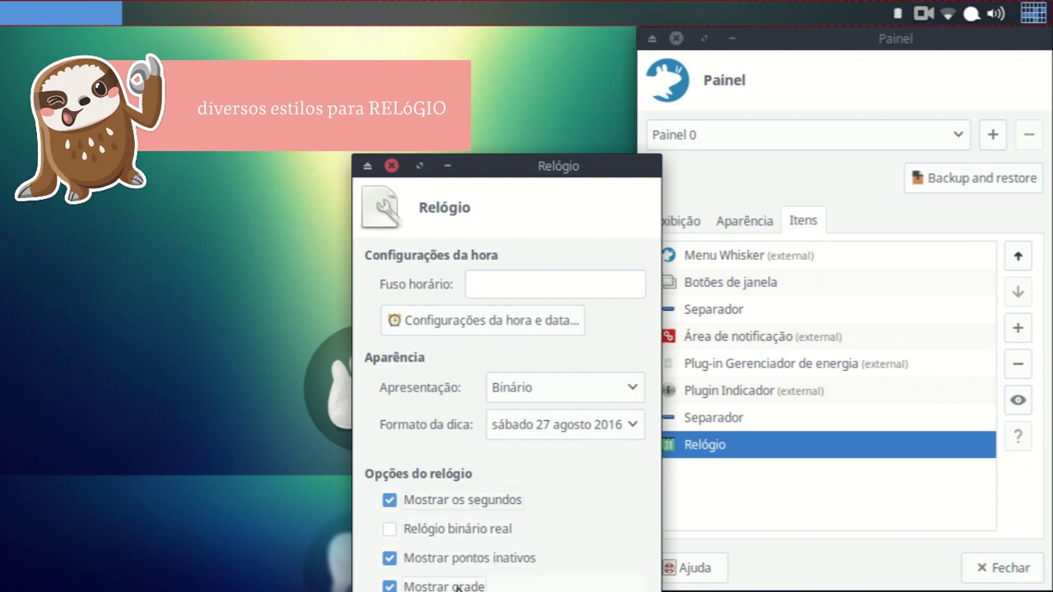
Step: Enable Relógio binário real and Mostrar os segundos, disable inactive dots and grid, and close the clock settings
left_click(473, 503)
left_click(470, 559)
left_click(473, 529)
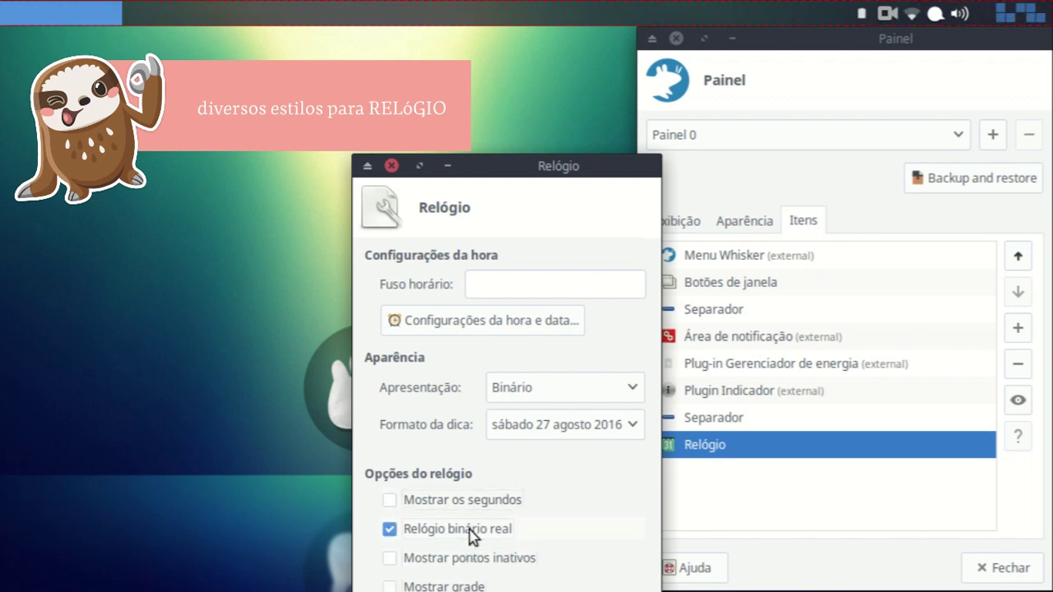
left_click(479, 500)
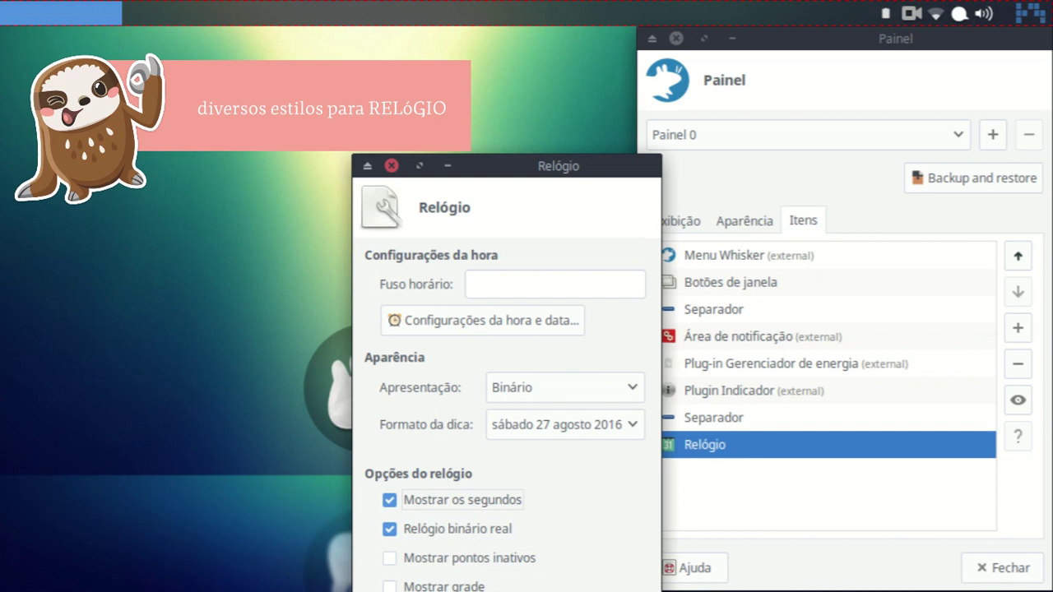
key("Escape")
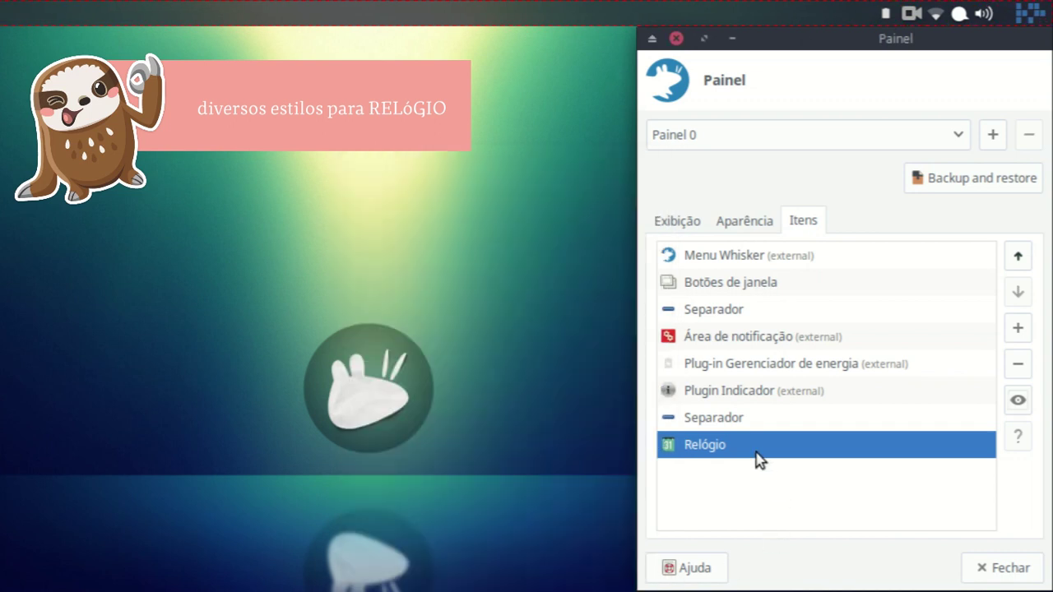
Step: Move the Painel window to the opposite side of the desktop and open Menu Whisker's properties
left_click(722, 254)
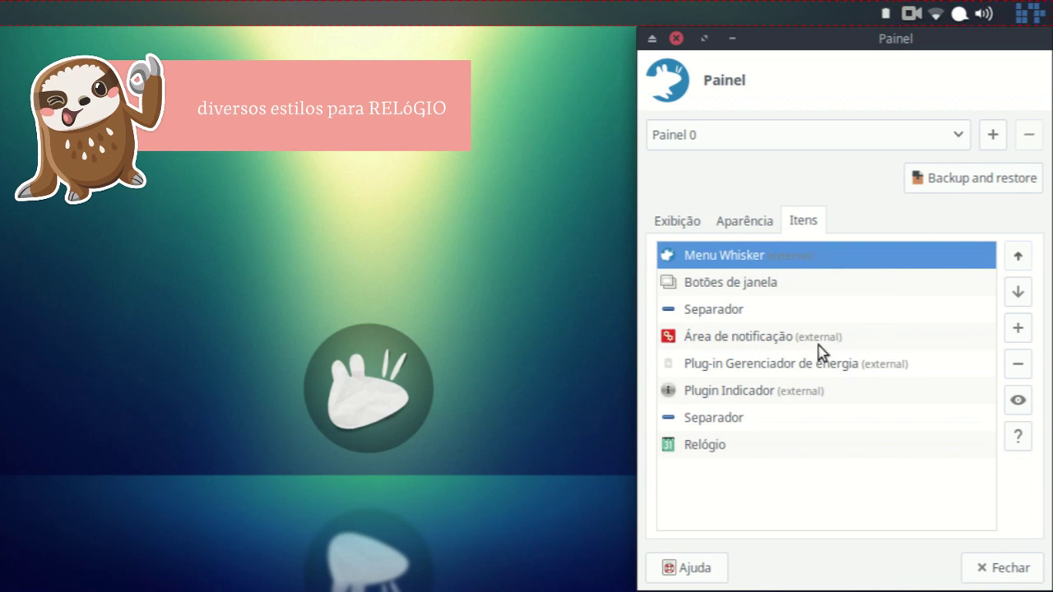
left_click(1018, 403)
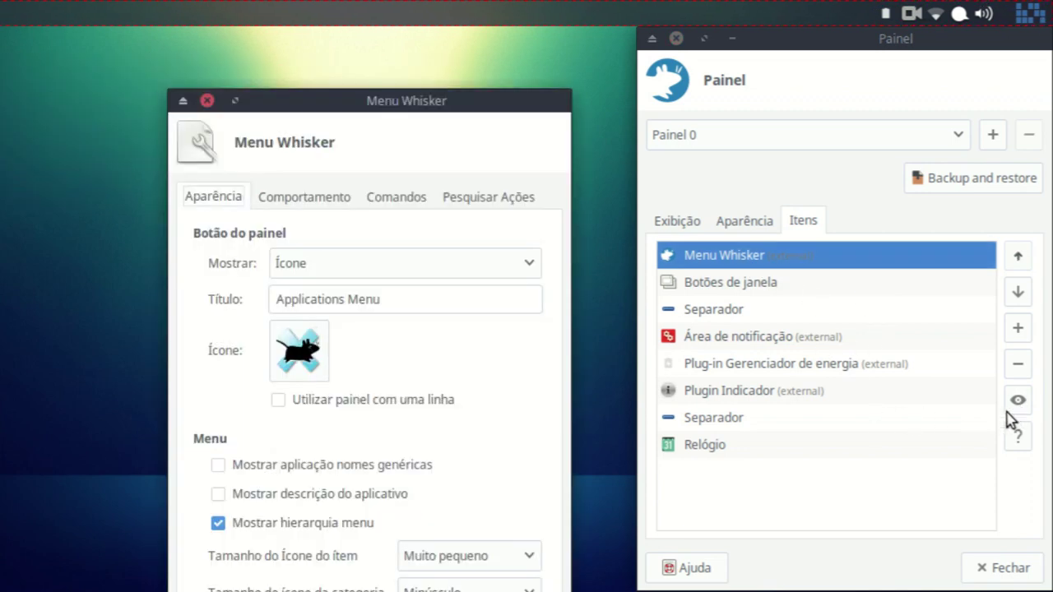
left_click(206, 100)
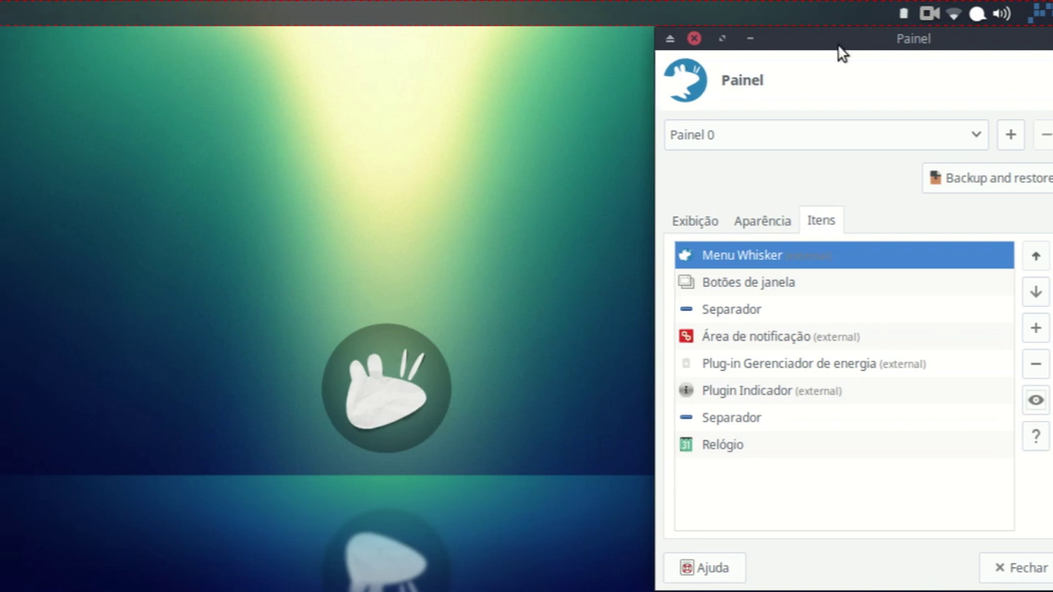
left_click_drag(821, 39, 579, 151)
left_click_drag(802, 152, 190, 43)
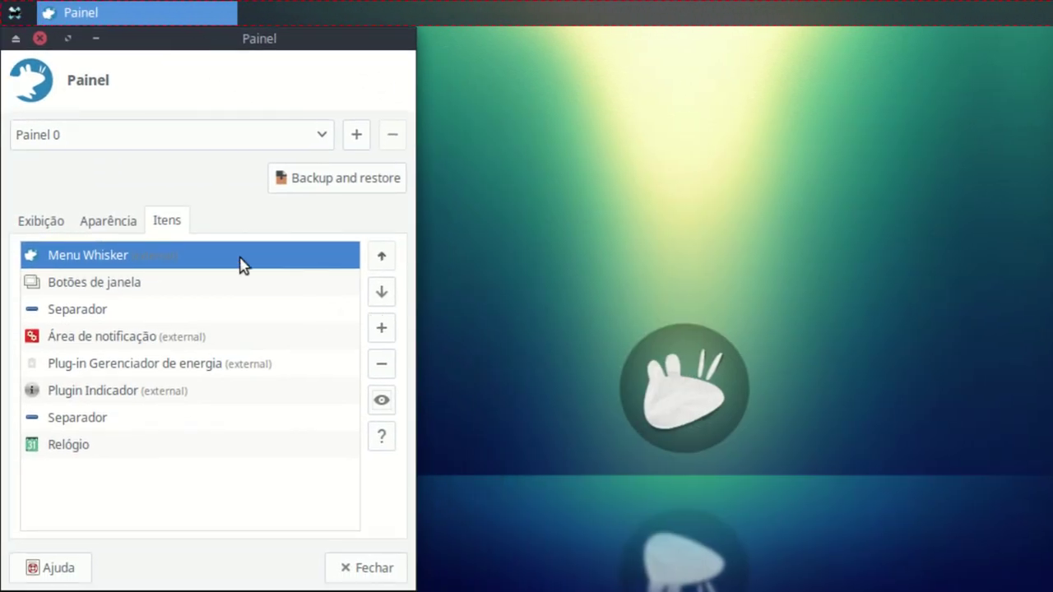
left_click(388, 403)
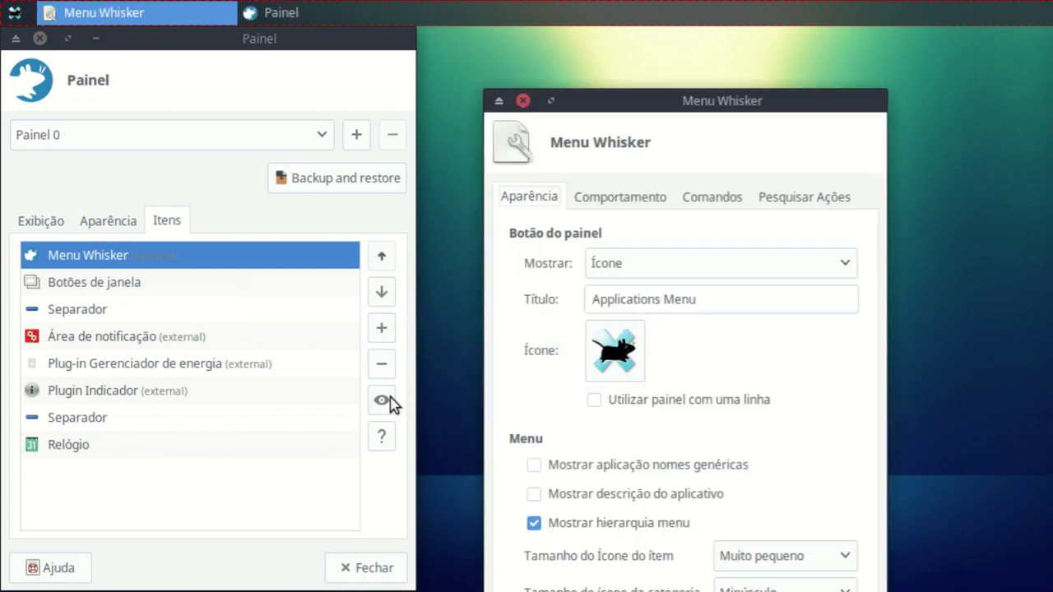
Step: Open the icon selection for the Whisker menu button and switch the icon source to Arquivos de imagem
left_click_drag(599, 110, 452, 92)
left_click(466, 349)
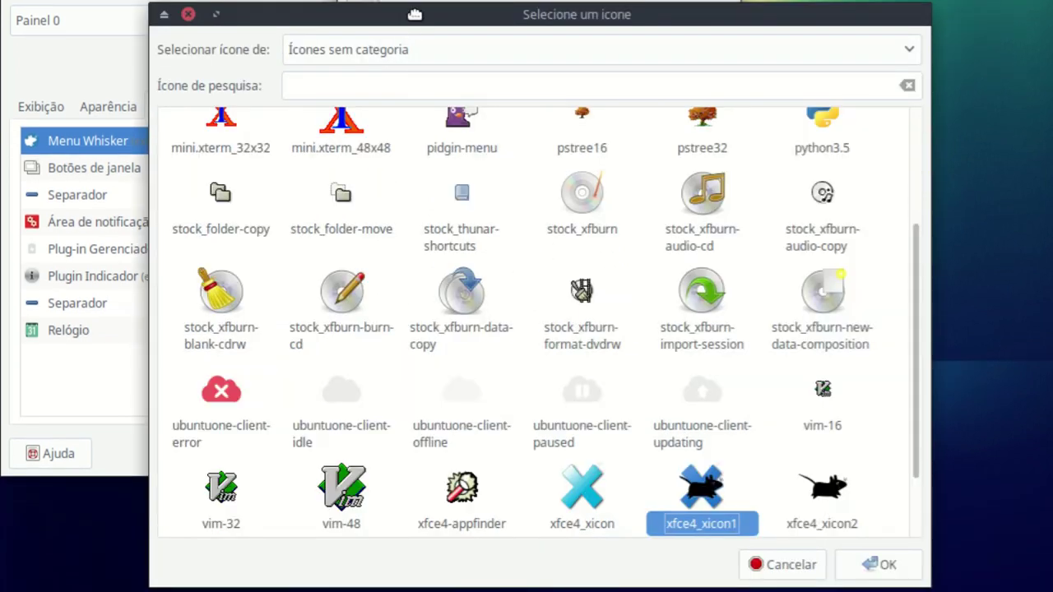
left_click_drag(414, 14, 452, 6)
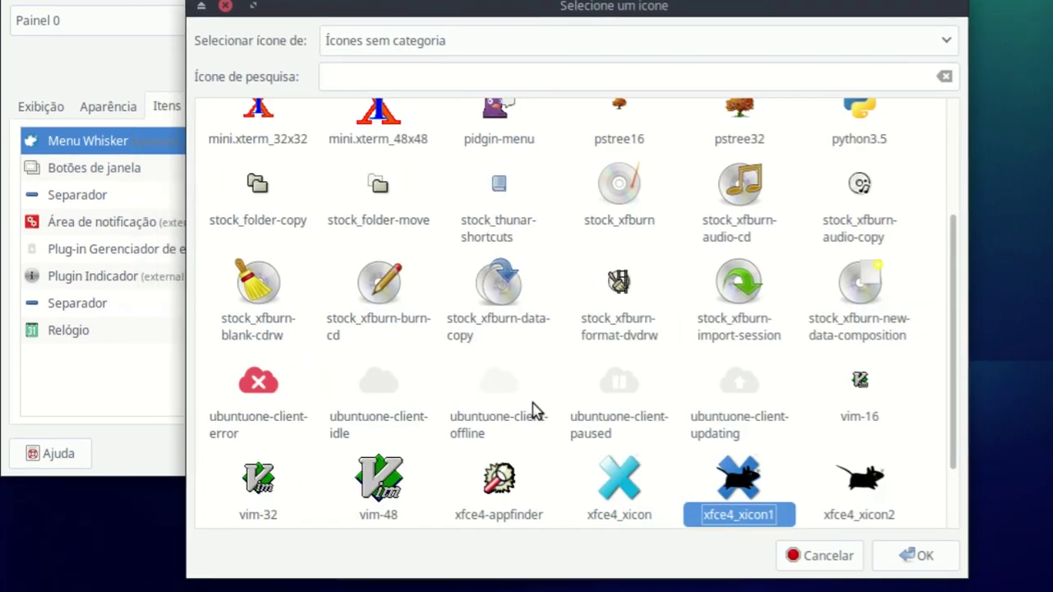
scroll(539, 407, "down", 2)
scroll(539, 408, "up", 6)
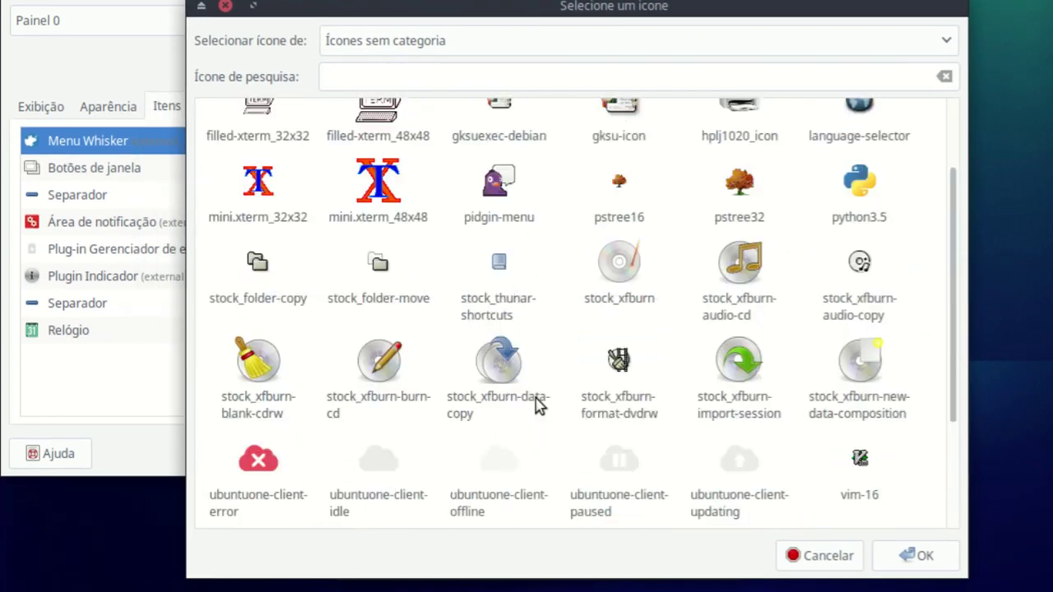
left_click(348, 40)
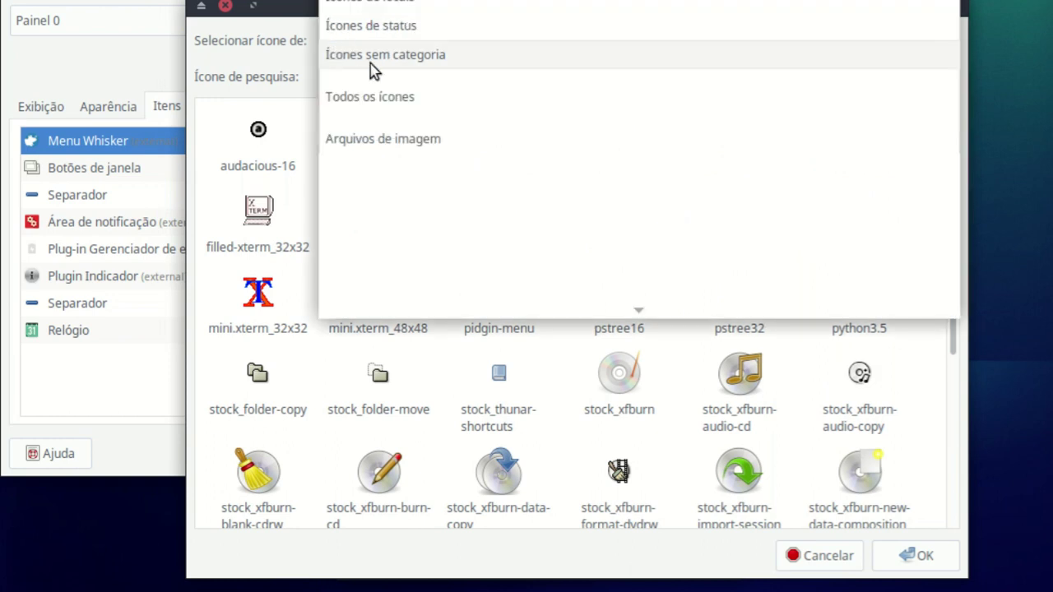
left_click(400, 146)
left_click_drag(783, 167, 769, 404)
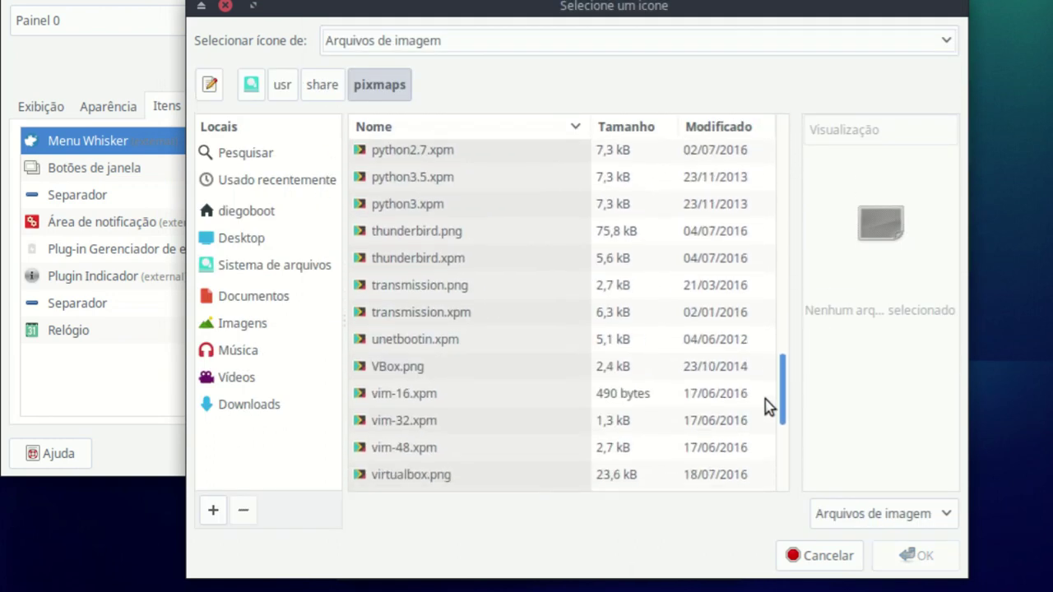
Step: Set the Whisker menu icon to logo-tux-taverna-linux.svg from the logos folder in Imagens, Projeto Taverna Linux
left_click(247, 322)
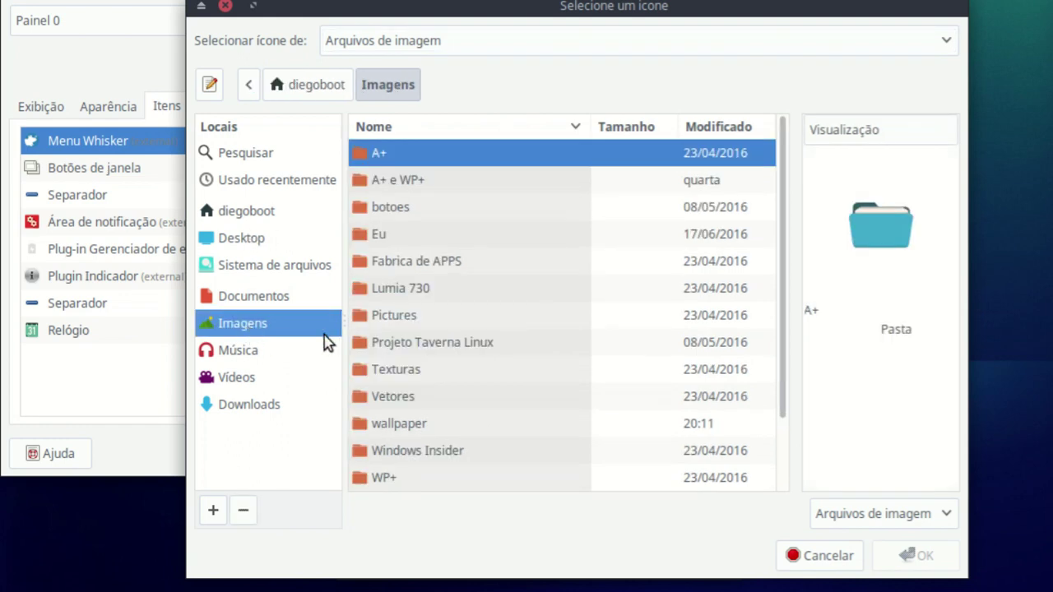
double_click(440, 344)
right_click(445, 182)
left_click(416, 182)
double_click(500, 188)
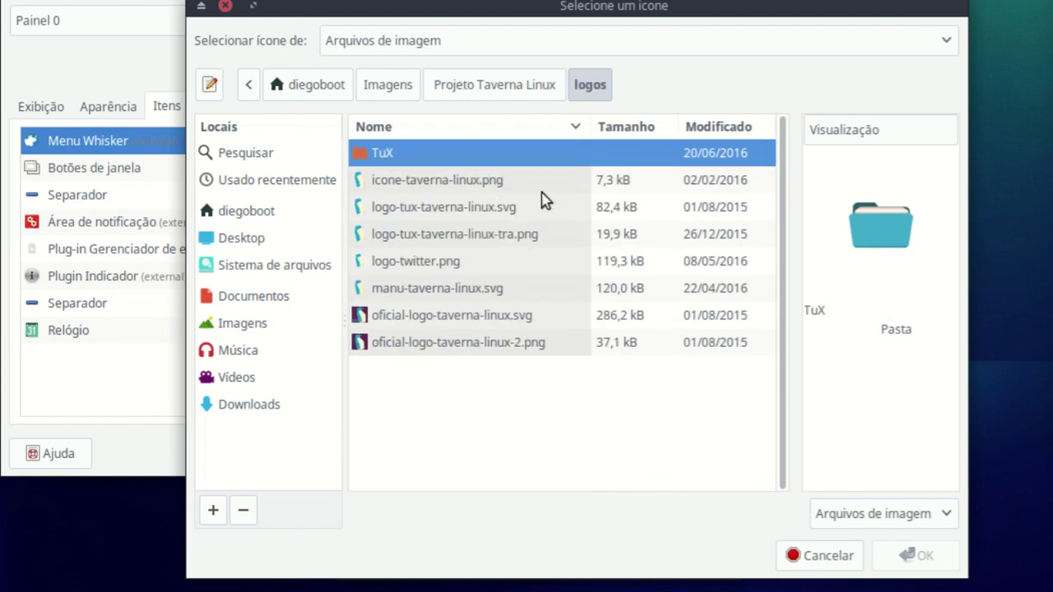
left_click(494, 210)
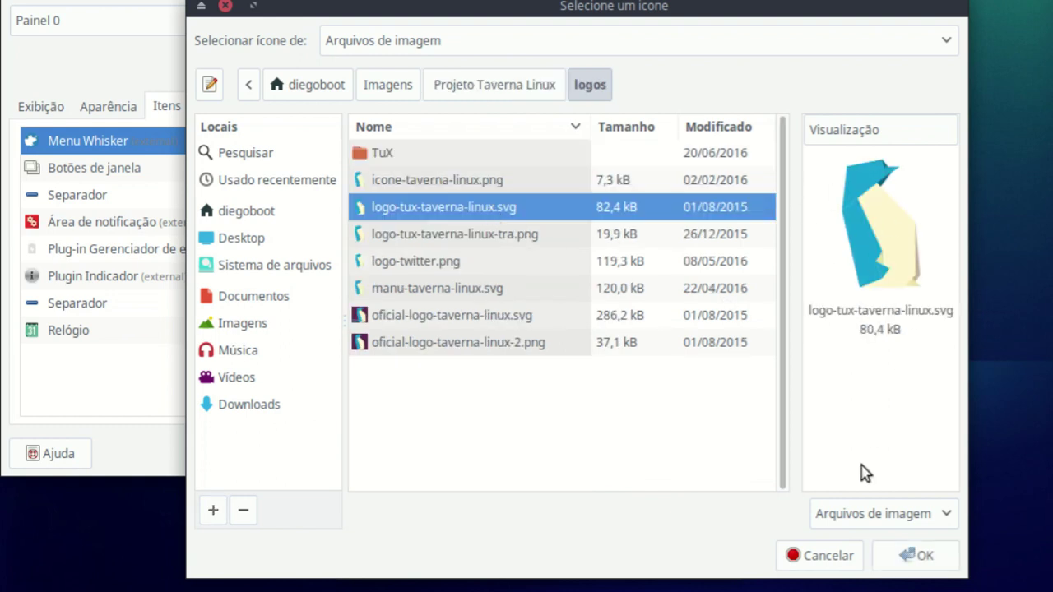
left_click(905, 556)
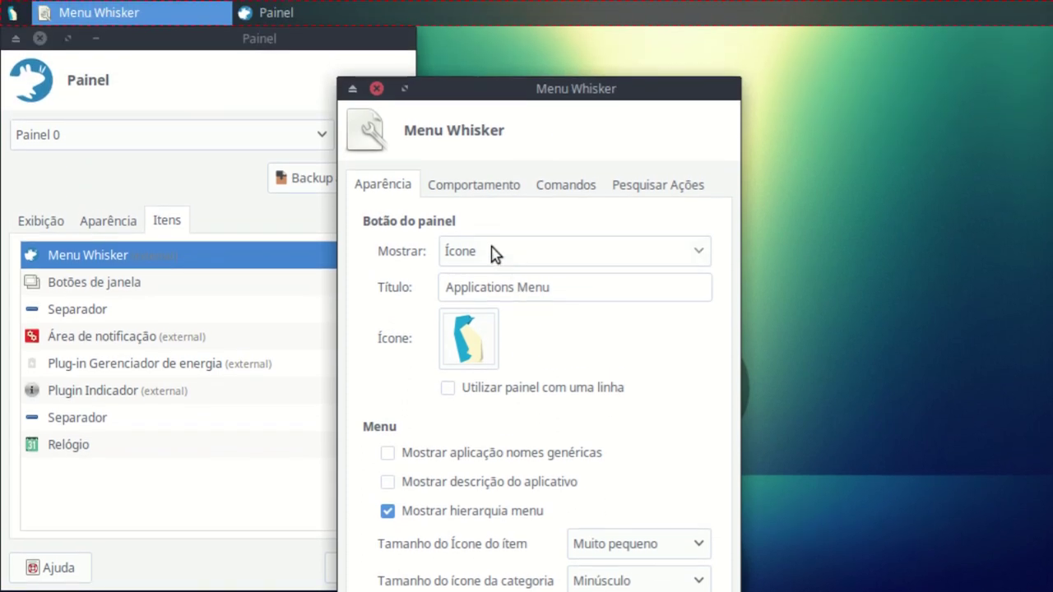
Step: Try the Título and Ícone e título displays for the menu button, and return Mostrar to Ícone
left_click(493, 138)
left_click(486, 173)
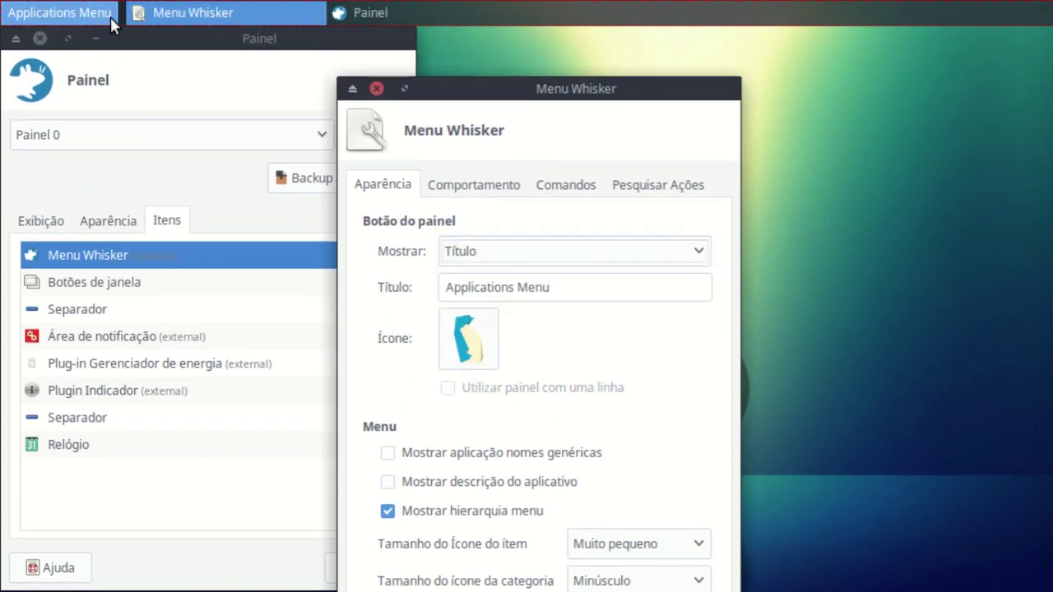
left_click(526, 259)
left_click(496, 275)
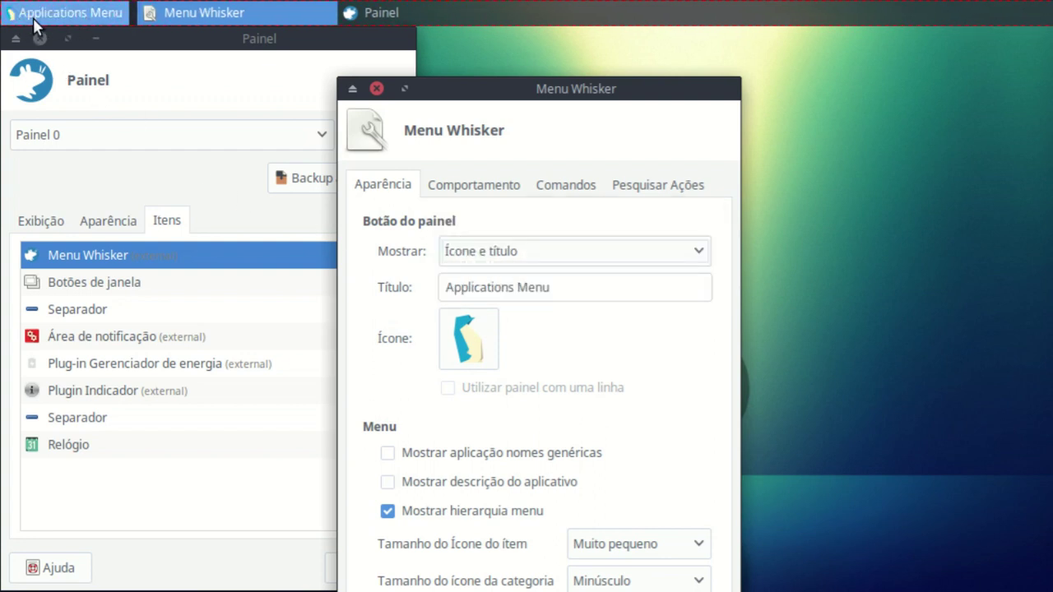
left_click(504, 258)
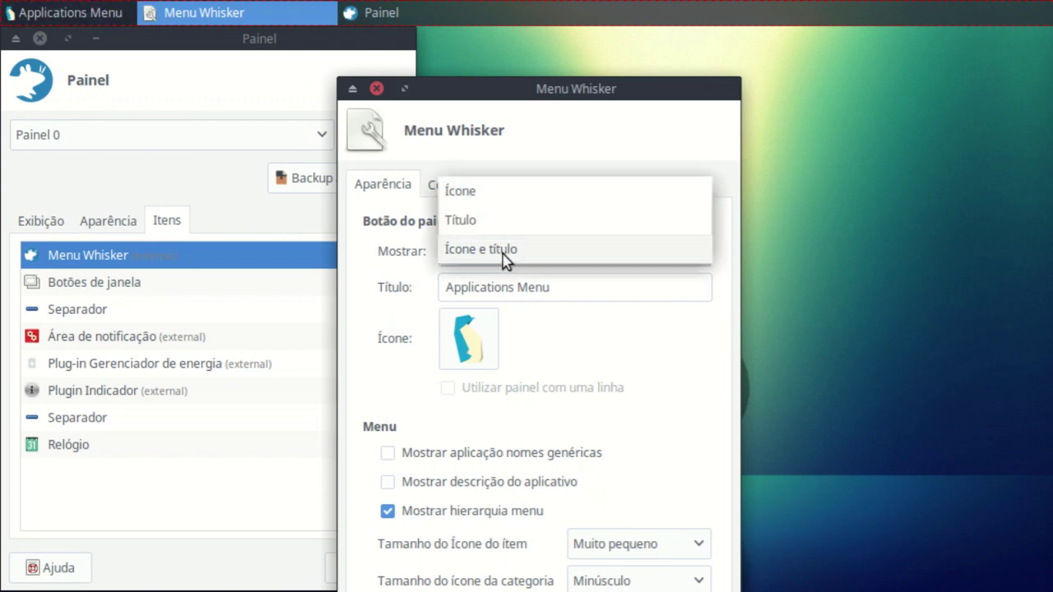
left_click(475, 193)
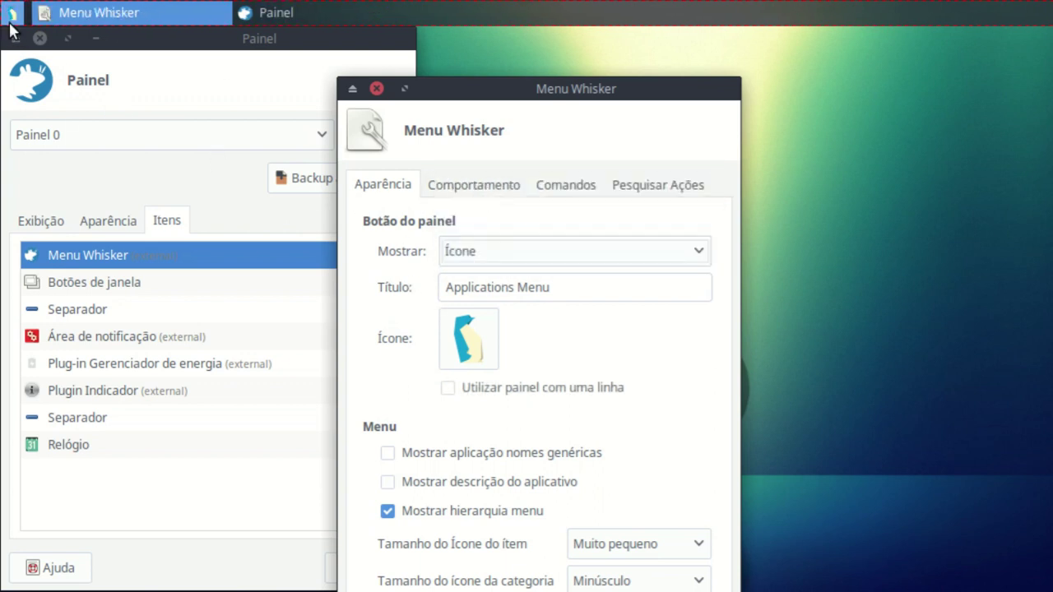
Step: Try Mostrar descrição do aplicativo, check the application list in the Whisker menu, and disable the option again
left_click(469, 490)
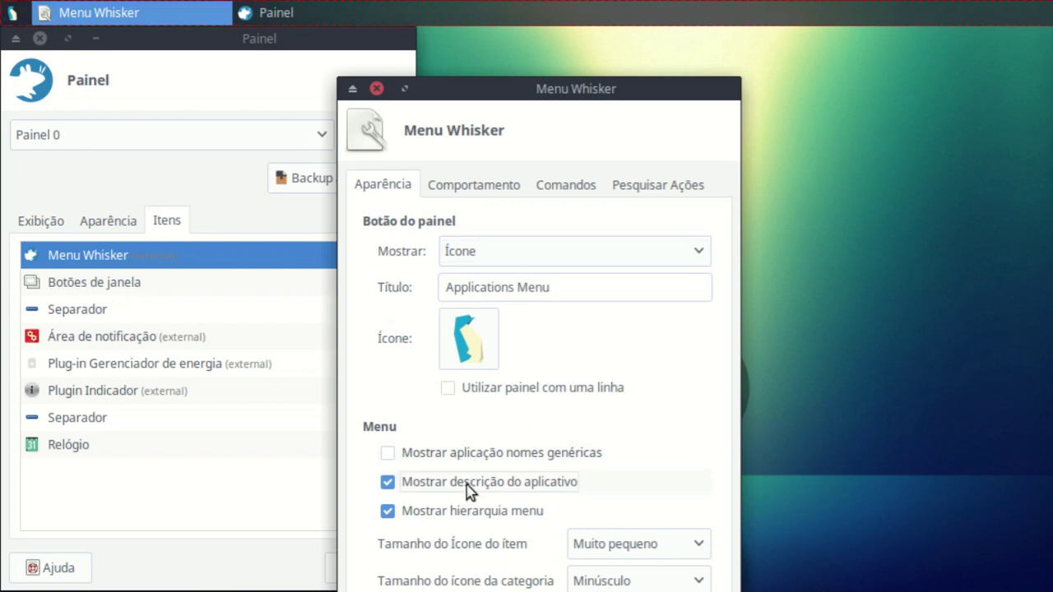
left_click(13, 13)
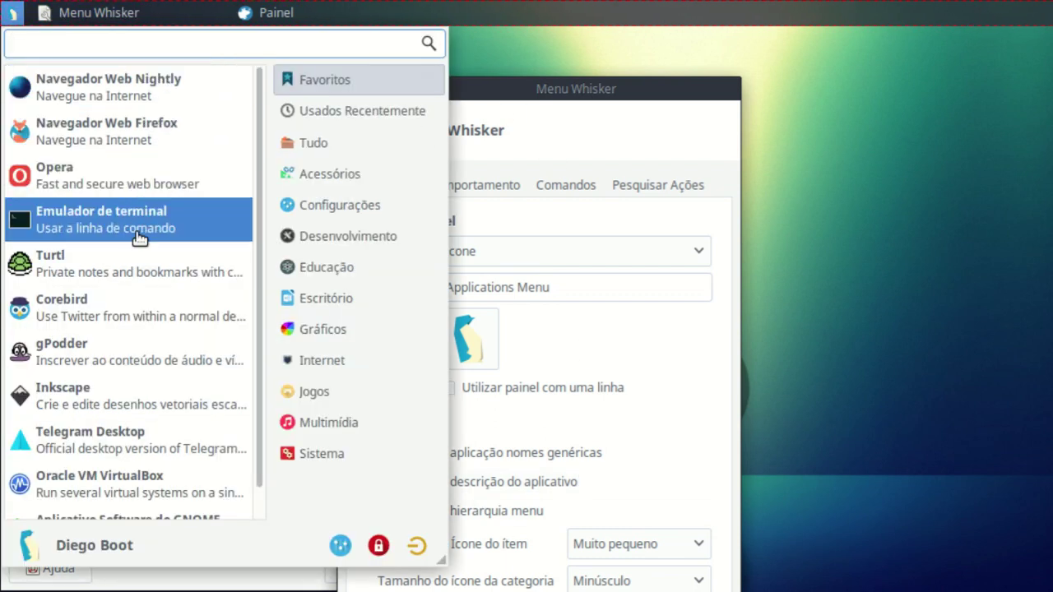
scroll(261, 280, "down", 1)
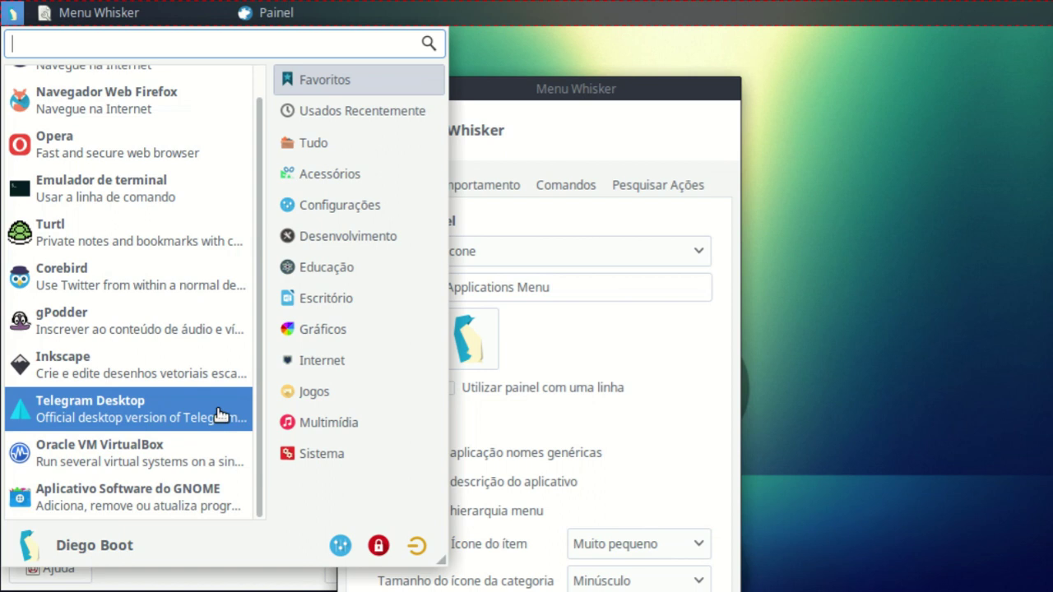
left_click(453, 483)
Step: Try Grande for both the item and category icon sizes and preview them in the Whisker menu
left_click(634, 545)
left_click(476, 552)
left_click(621, 555)
left_click(621, 581)
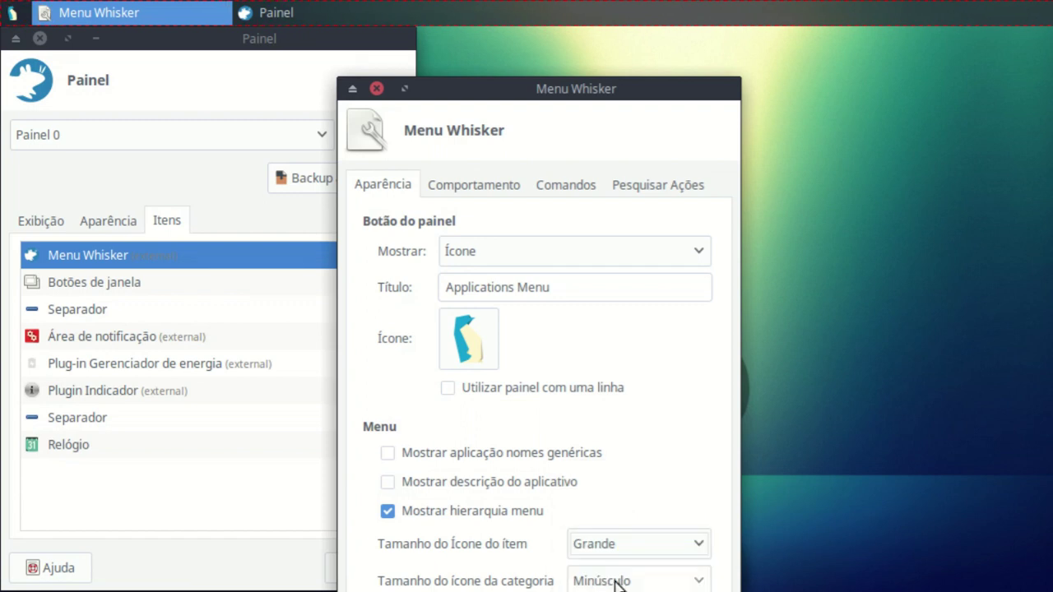
left_click(616, 581)
key("Escape")
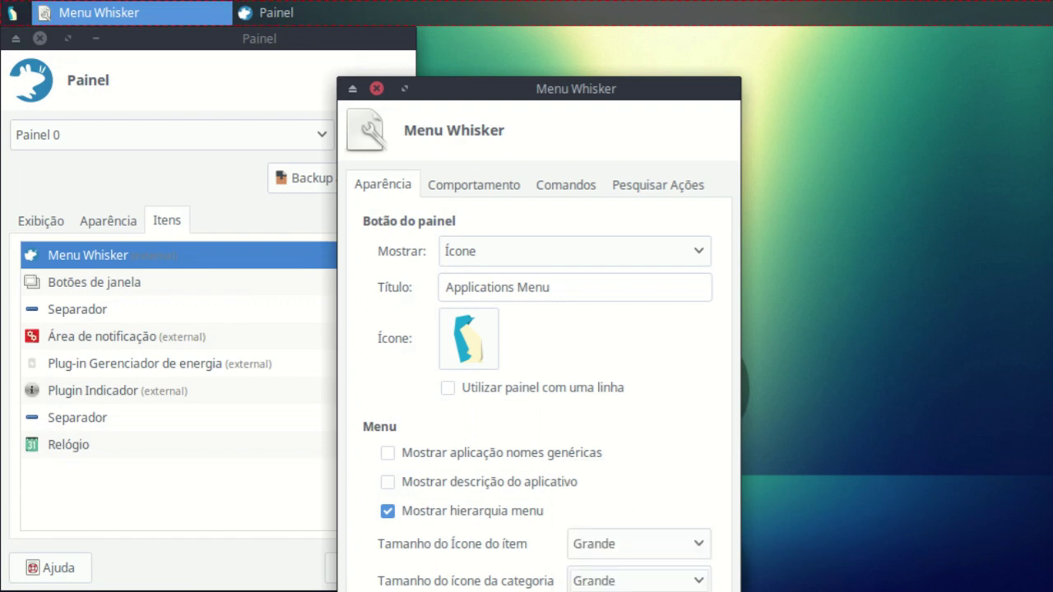
left_click(16, 15)
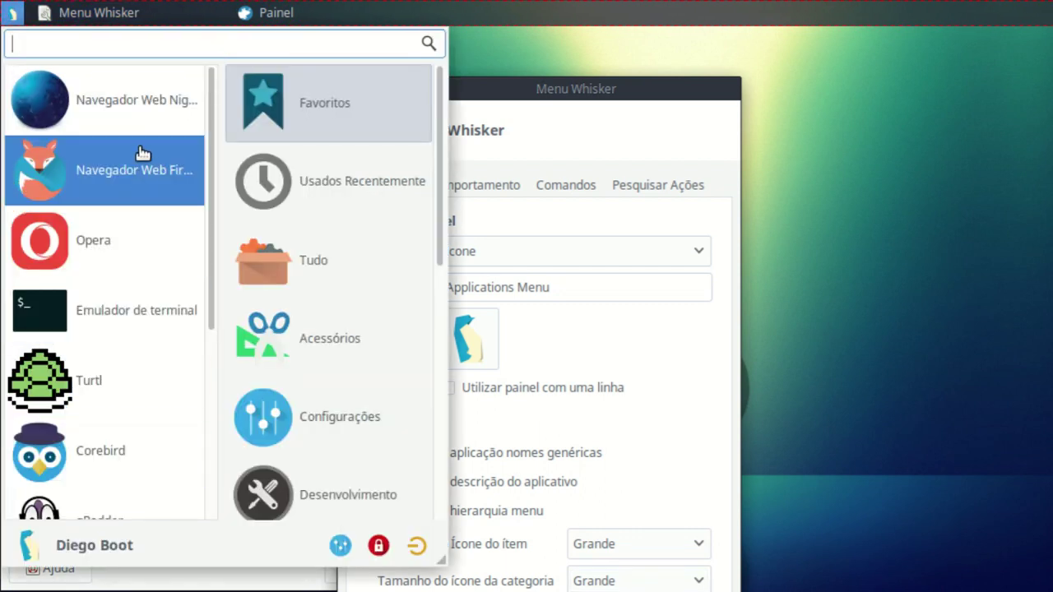
Step: Set the Whisker menu's item icon size to Muito pequeno
left_click(572, 465)
left_click(573, 550)
left_click(663, 451)
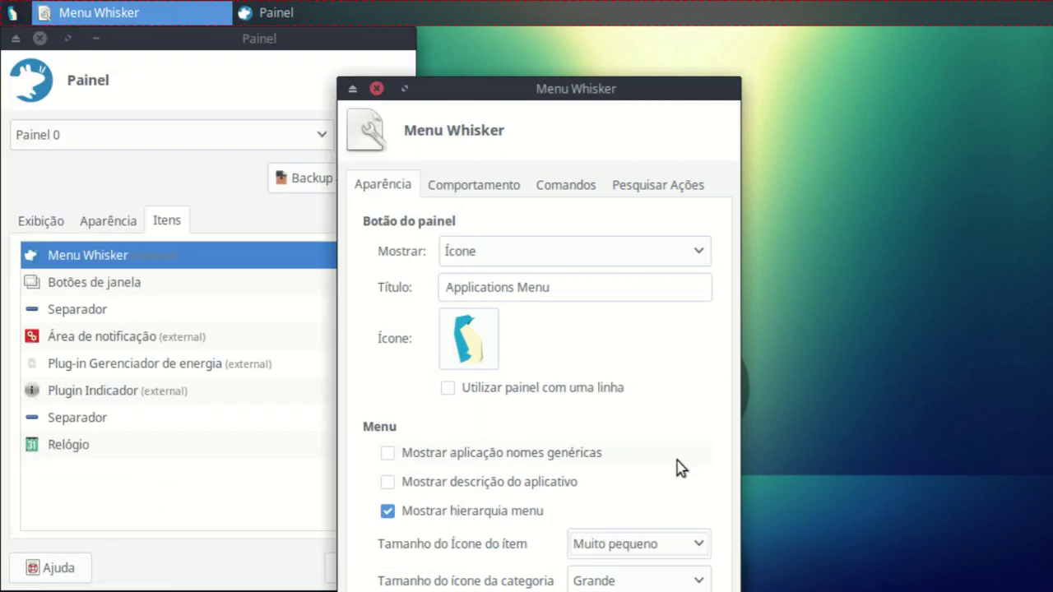
Step: Try the Pequeno and Muito pequeno category icon sizes, previewing each in the Whisker menu
left_click(673, 581)
left_click(636, 527)
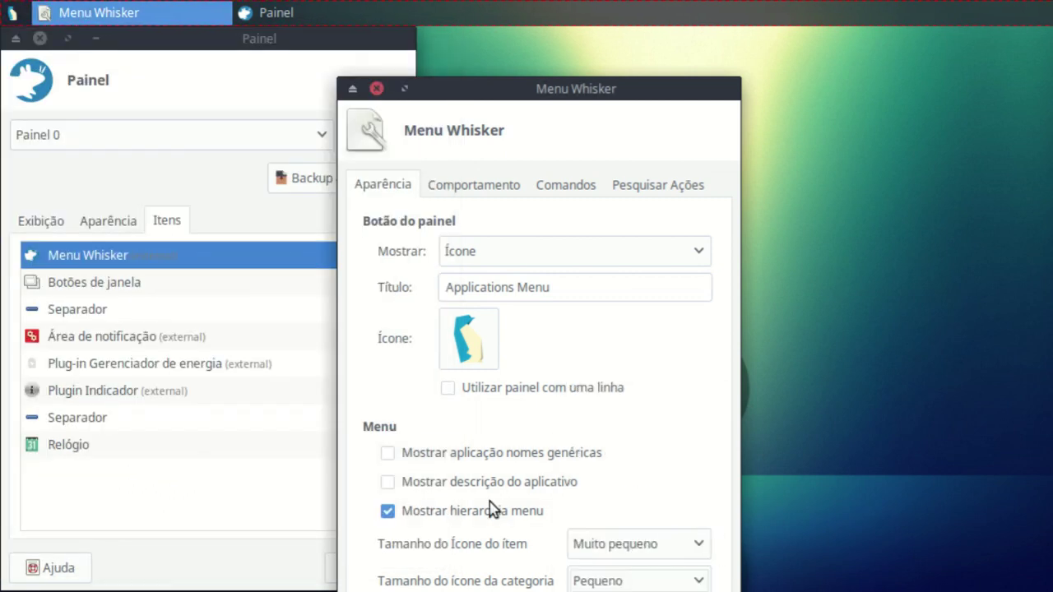
left_click(12, 12)
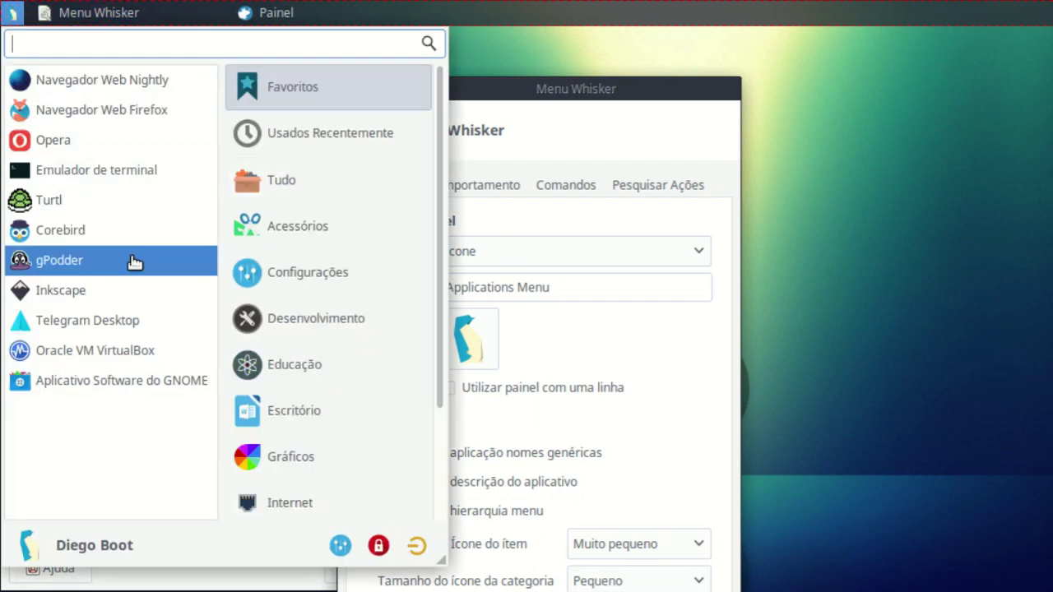
scroll(334, 375, "down", 3)
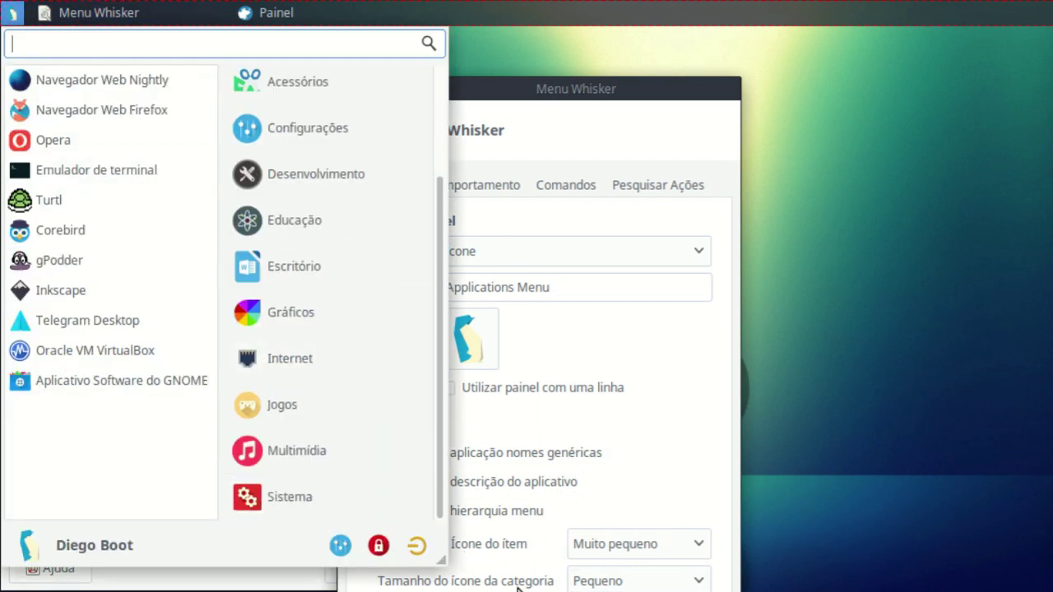
left_click(639, 581)
left_click(606, 541)
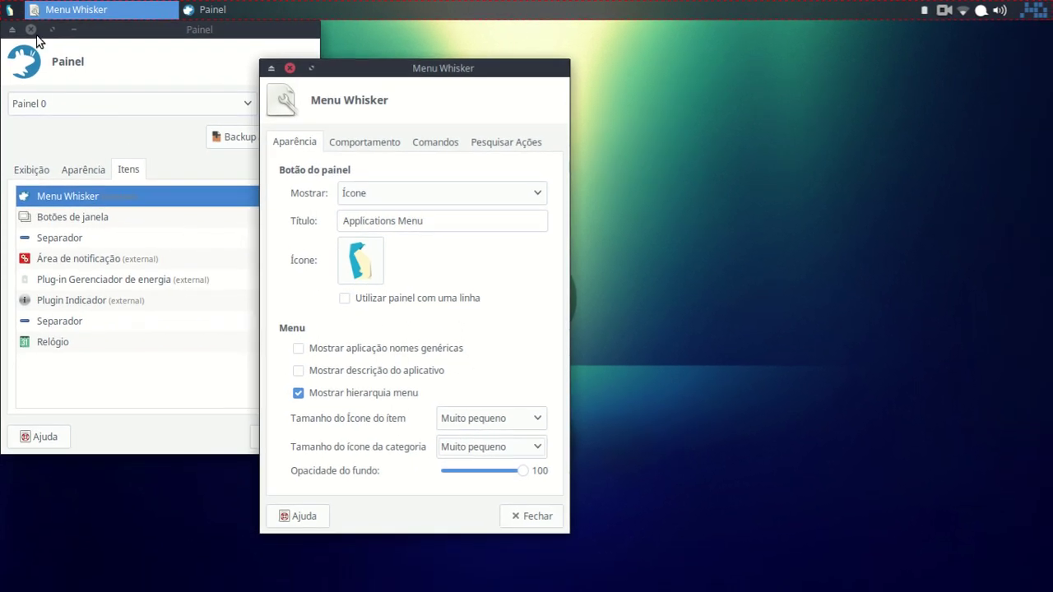
left_click(10, 10)
scroll(246, 190, "up", 1)
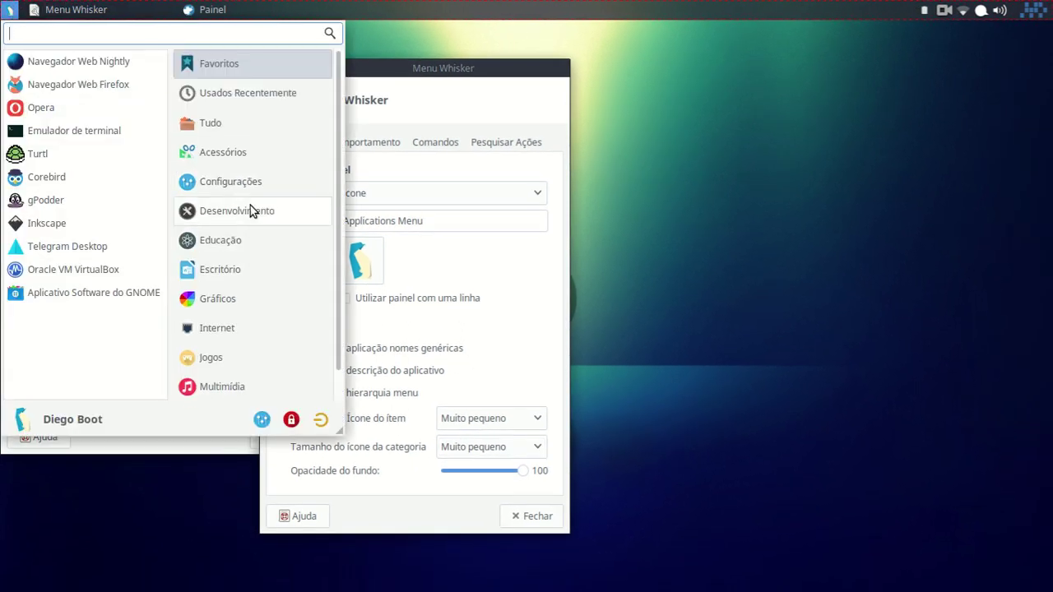
scroll(250, 211, "down", 1)
Step: Set the category icon size to Minúsculo and check the category list in the Whisker menu
left_click(492, 447)
left_click(491, 447)
left_click(491, 423)
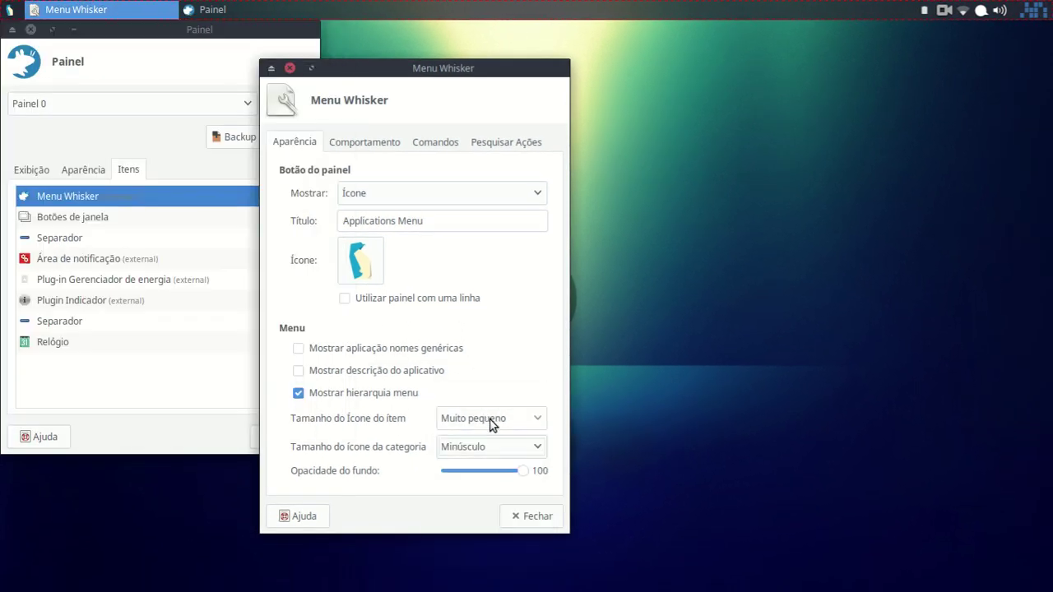
left_click(9, 9)
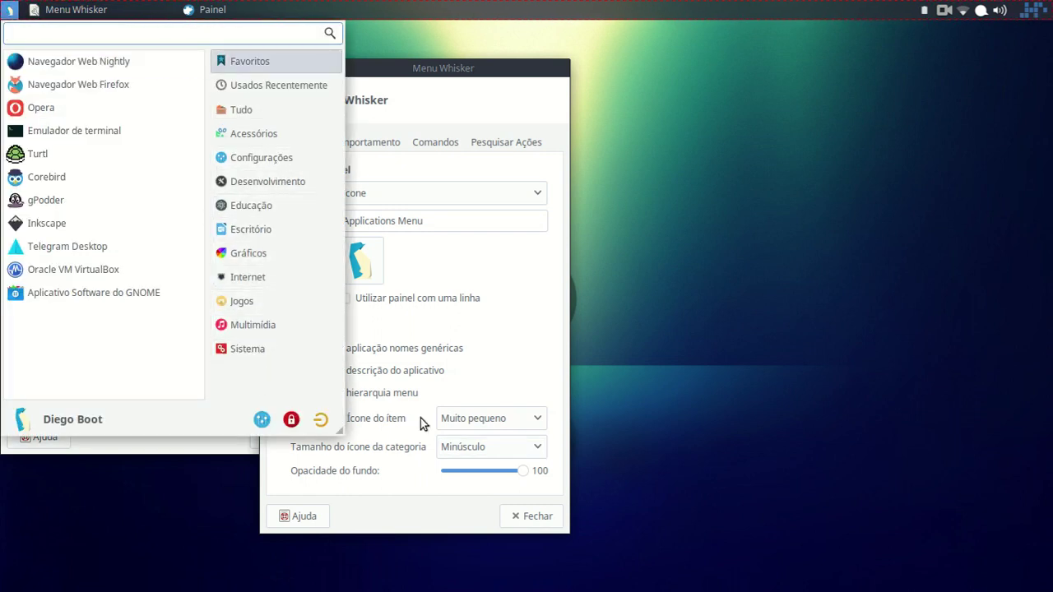
left_click(483, 273)
Step: Open the Comportamento settings and examine how Usados Recentemente, Desenvolvimento and Internet switch on pointing in the Whisker menu
left_click(348, 143)
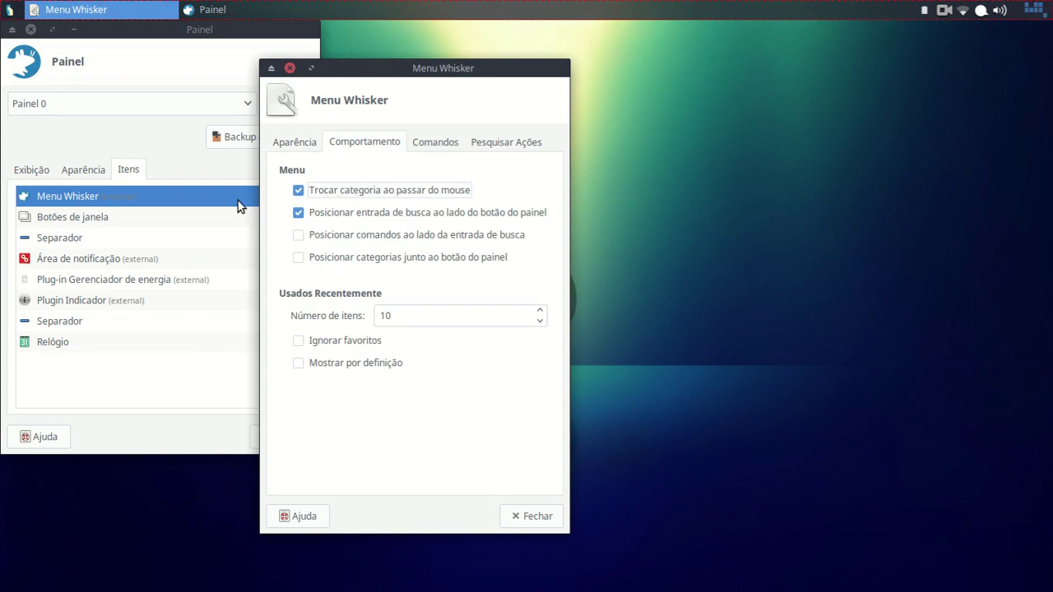
left_click(10, 10)
mouse_move(292, 88)
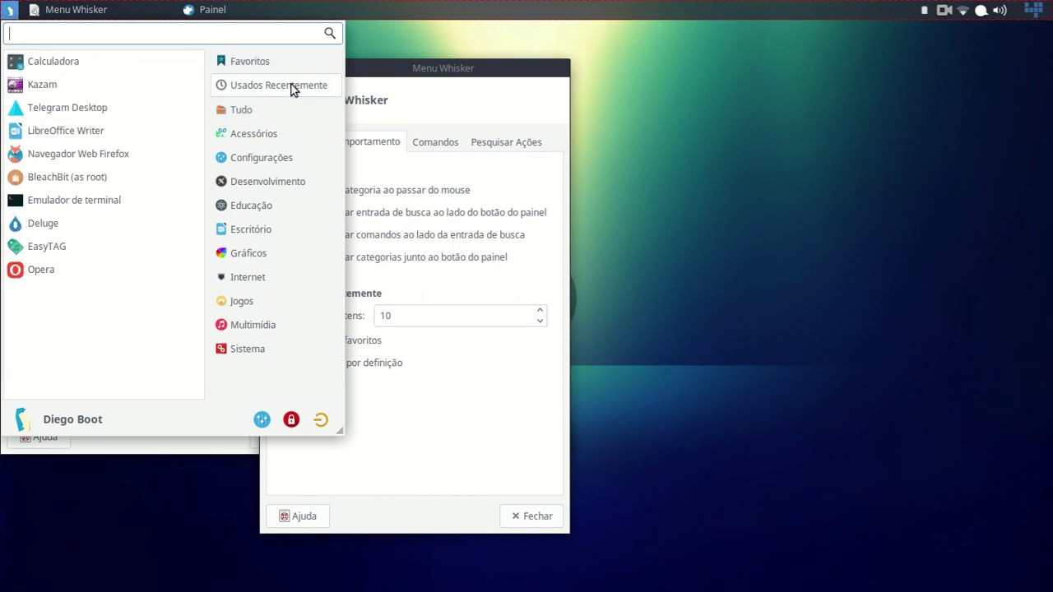
mouse_move(286, 183)
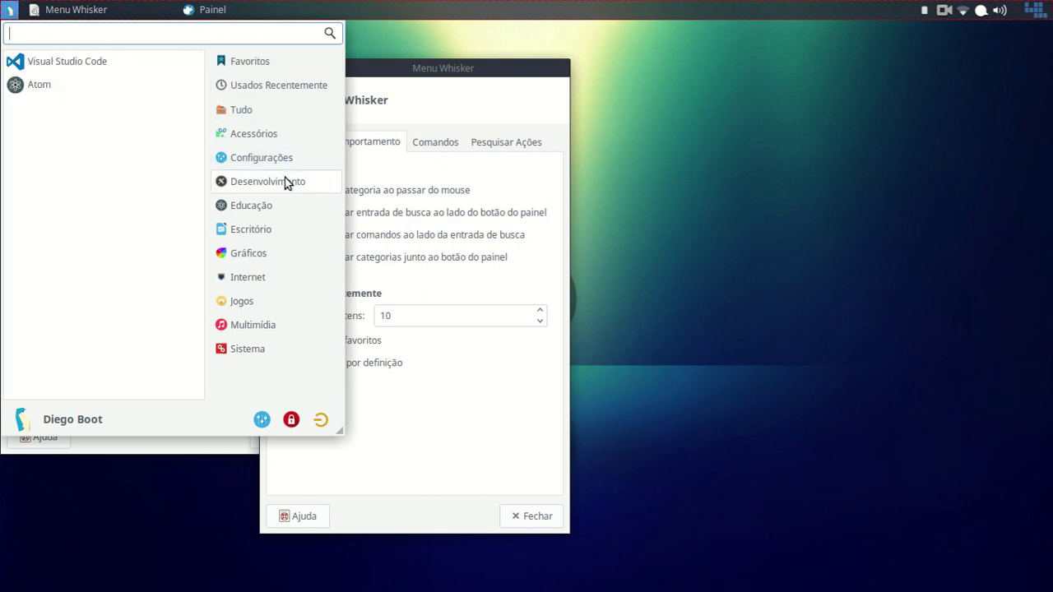
mouse_move(276, 279)
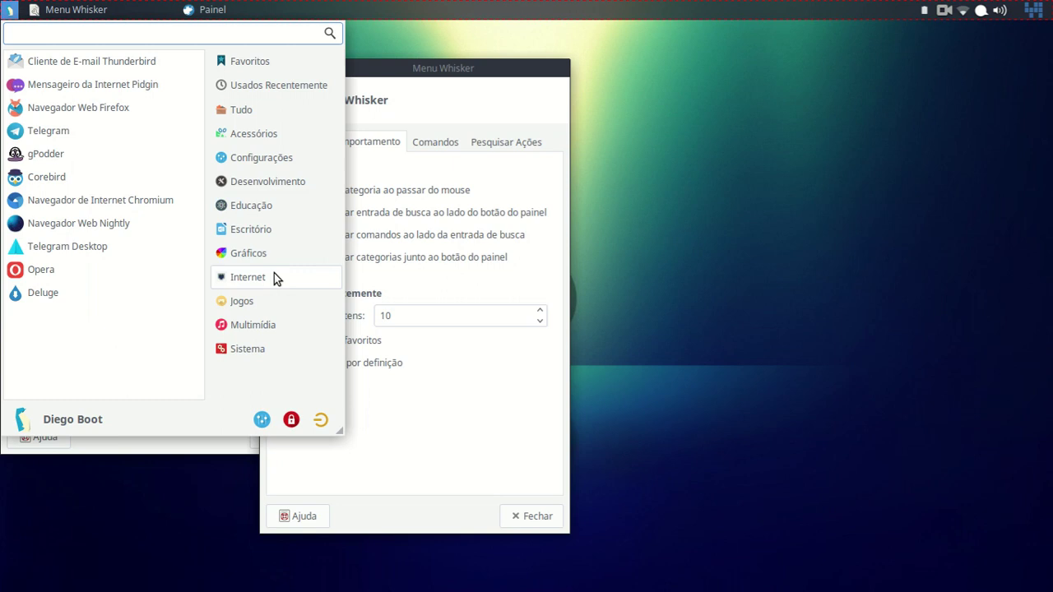
left_click(444, 426)
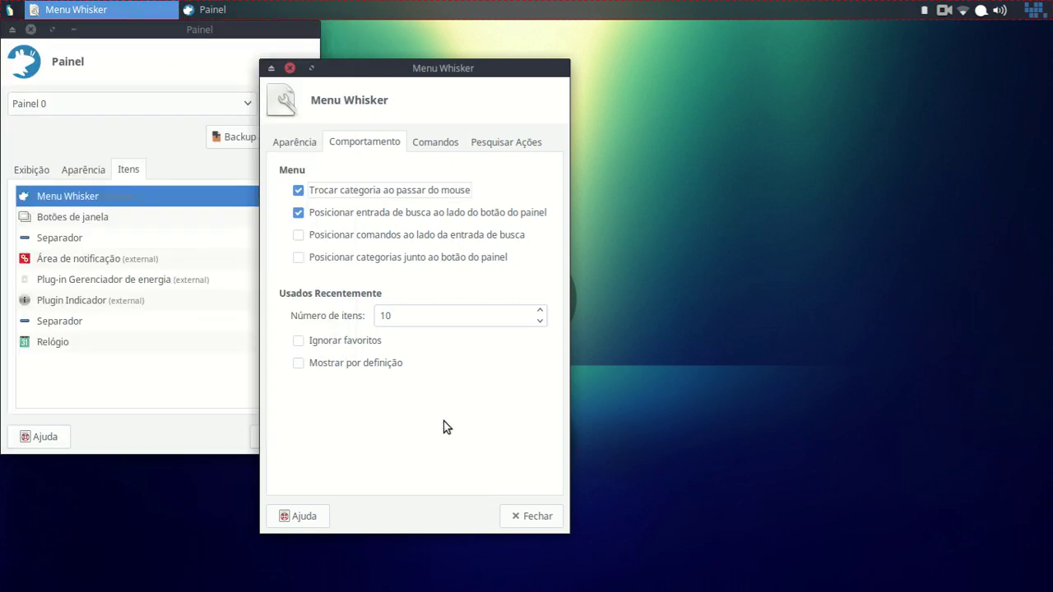
left_click(345, 198)
Step: Disable the Todas Configurações, Bloquear a tela, LogOut, Editar Aplicações and Editar perfil commands of the Whisker menu
left_click(436, 143)
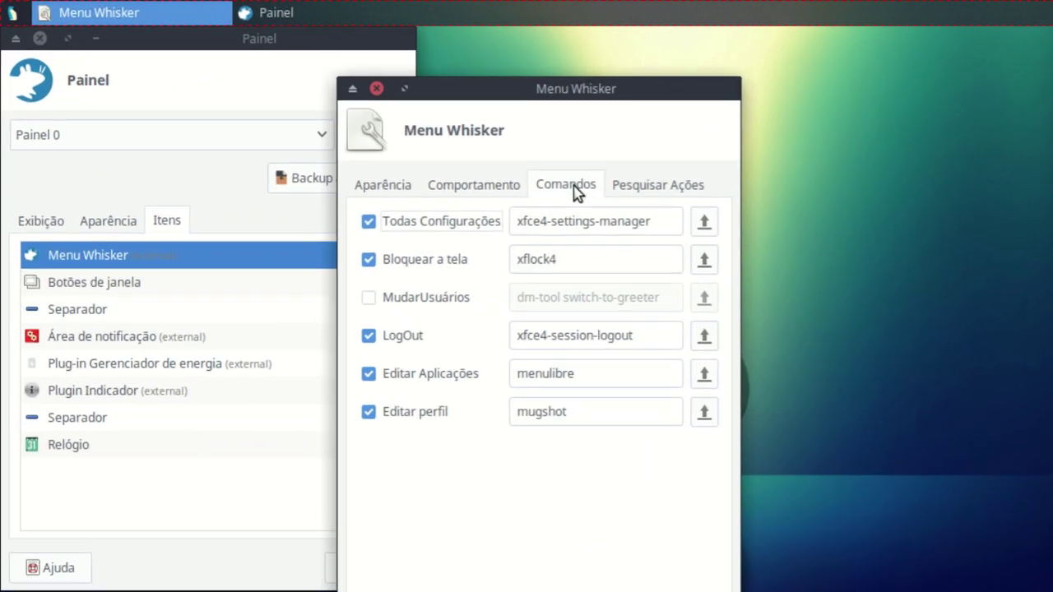
left_click(425, 228)
left_click(424, 260)
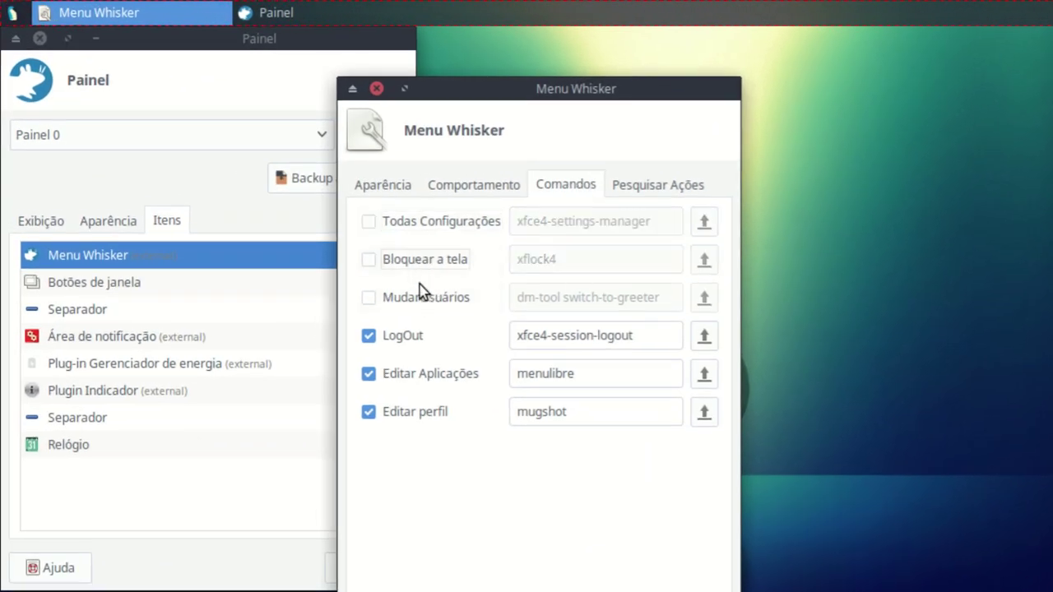
left_click(412, 338)
left_click(416, 374)
left_click(418, 412)
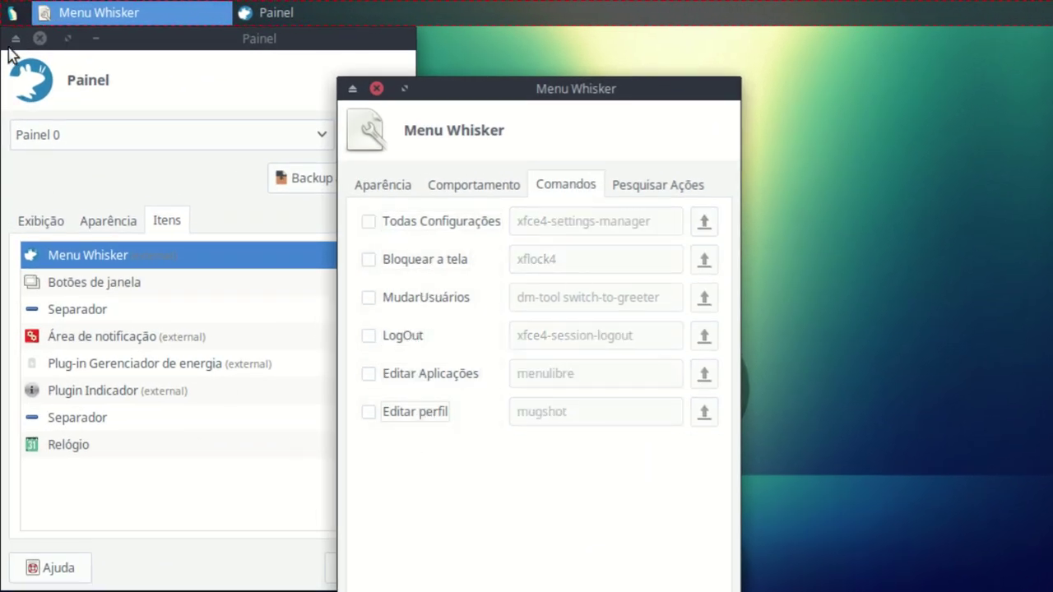
Step: Check the Whisker menu with its commands hidden and enable all six commands, from Editar perfil up to Todas Configurações
left_click(10, 13)
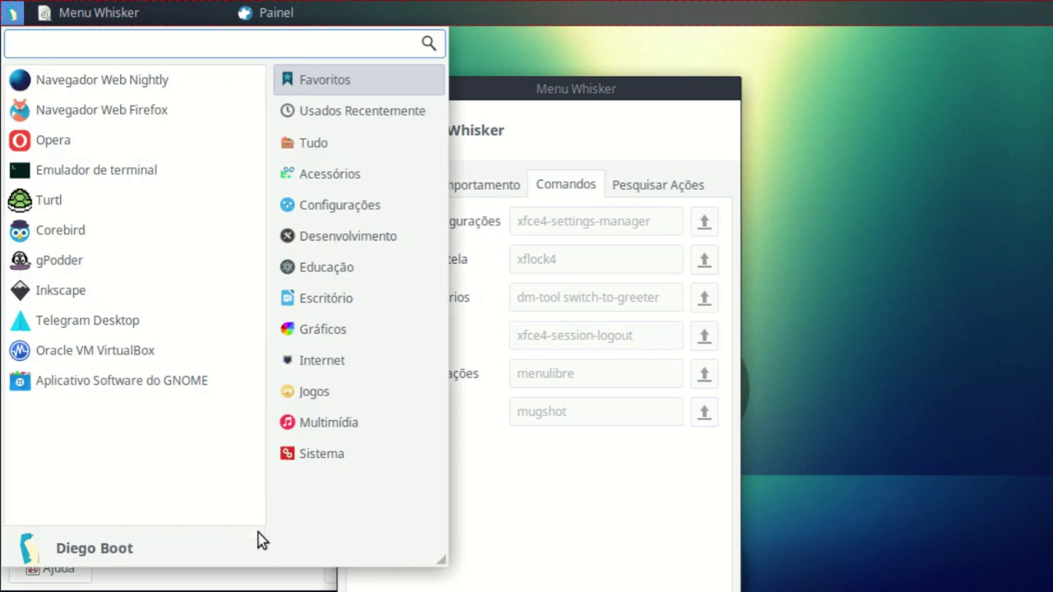
left_click(499, 557)
left_click(405, 412)
left_click(430, 375)
left_click(428, 298)
left_click(395, 338)
left_click(457, 263)
left_click(474, 224)
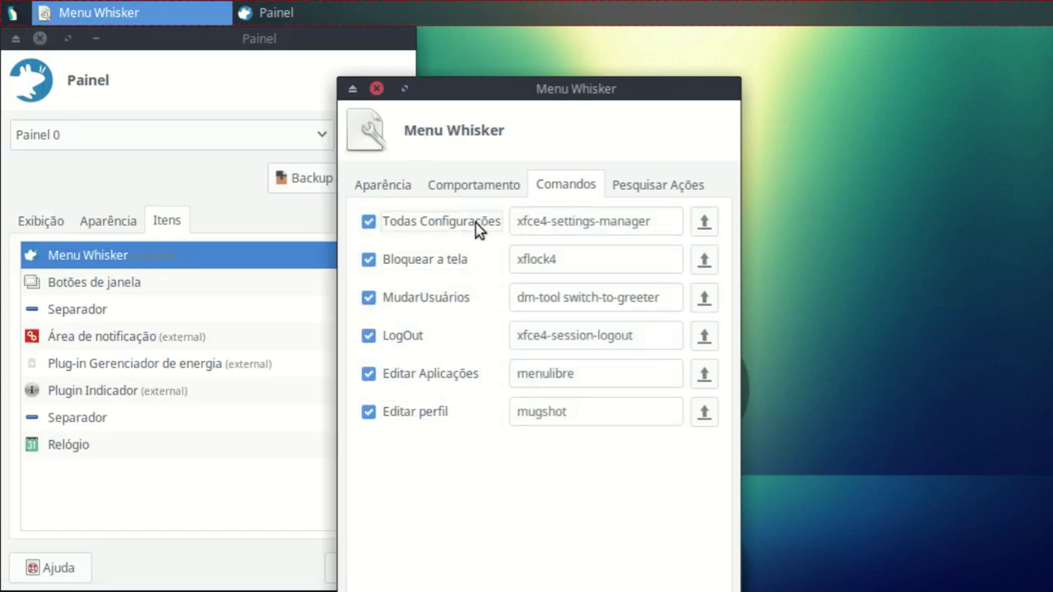
Step: Check the command icons at the foot of the Whisker menu and disable the MudarUsuários command
left_click(12, 16)
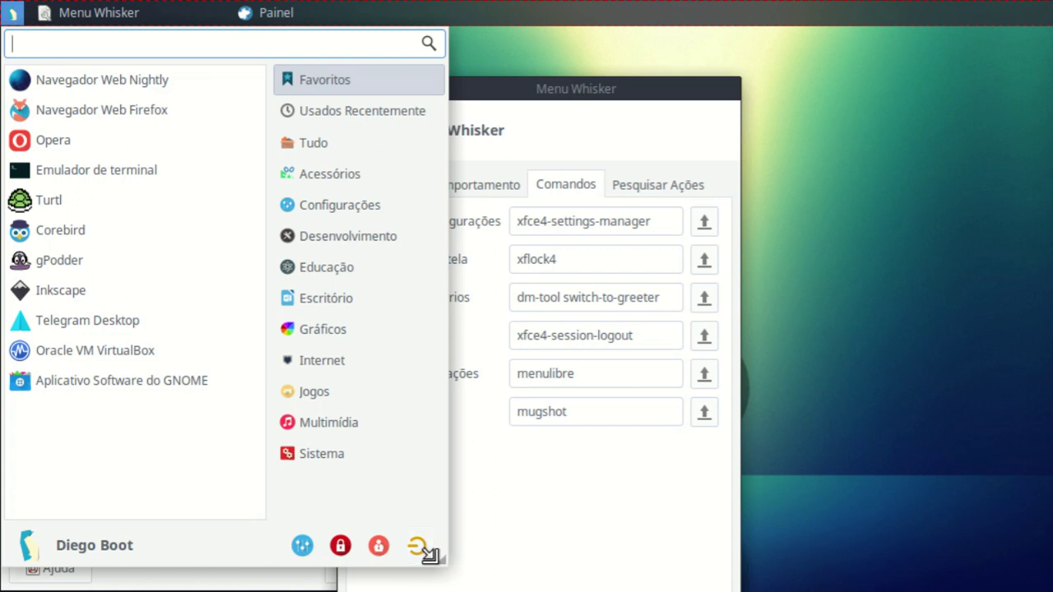
left_click(494, 566)
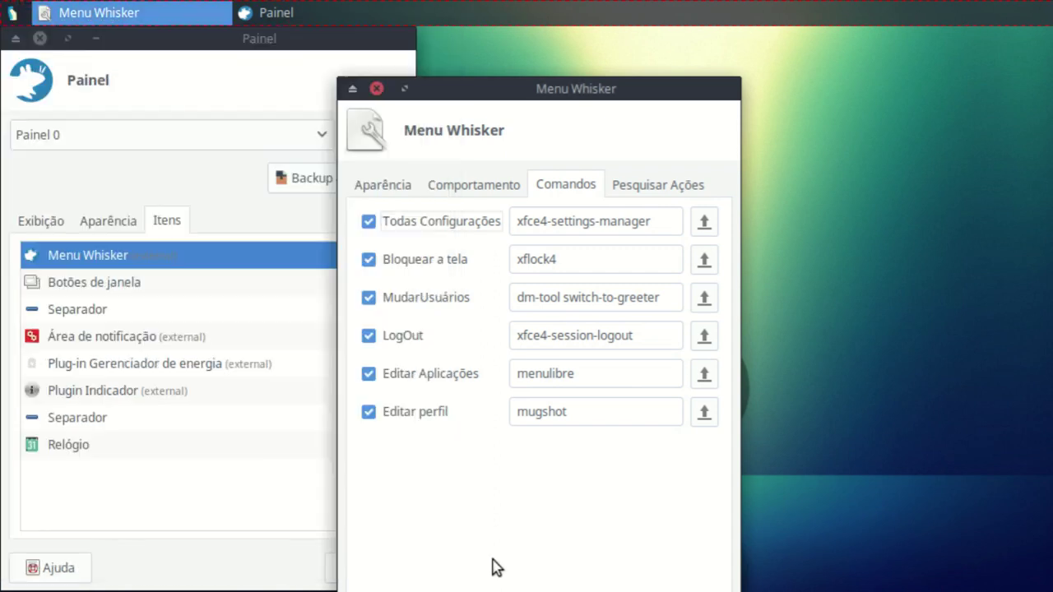
left_click(424, 301)
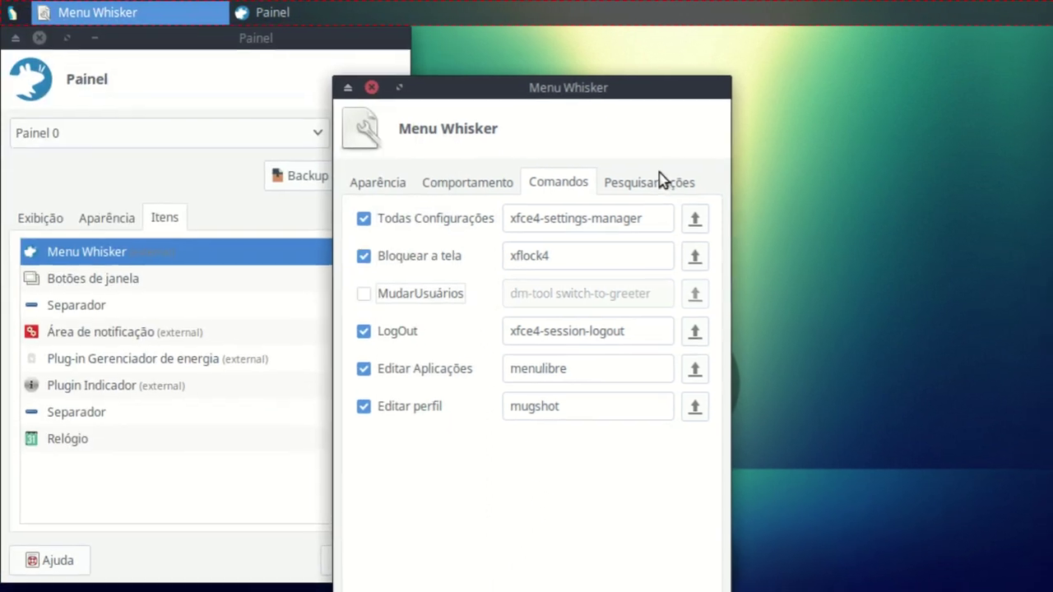
Step: Examine the Executar em terminal, Abrir URI and Página principal search actions of the Whisker menu and return to its appearance settings
left_click(637, 185)
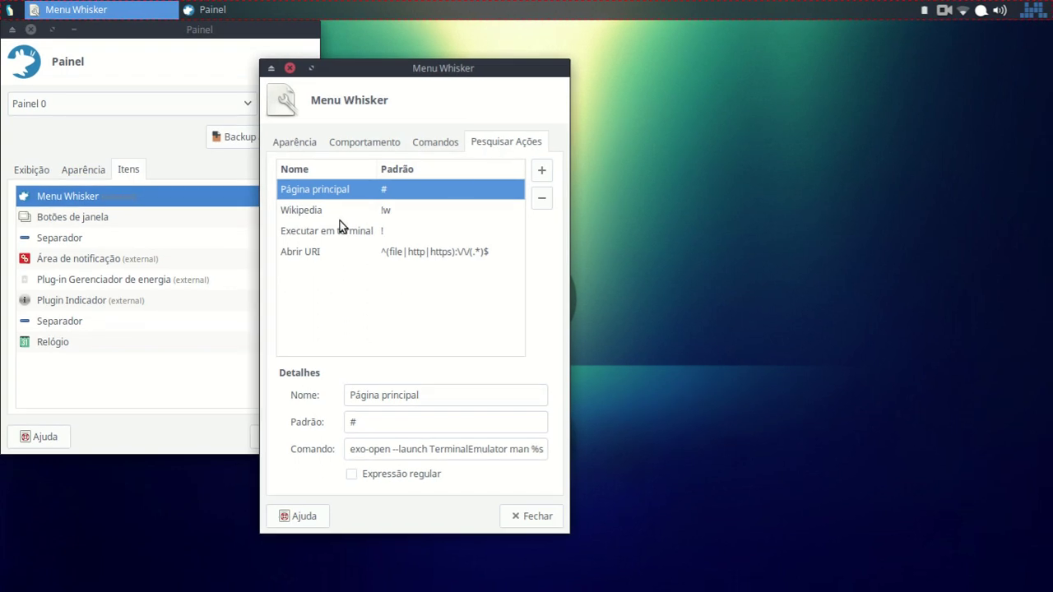
left_click(339, 231)
left_click(326, 254)
left_click(333, 196)
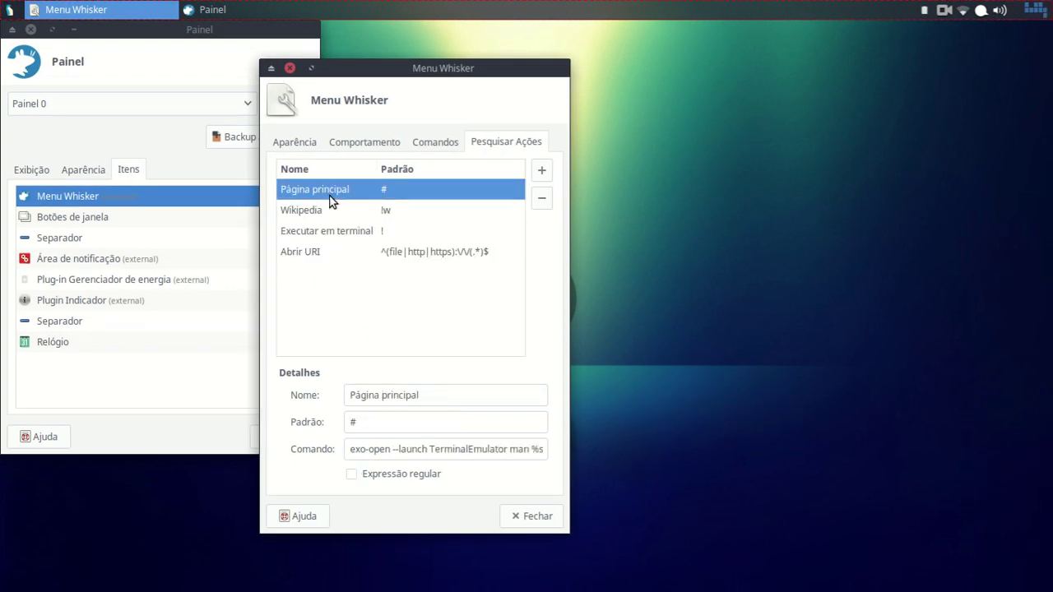
left_click(298, 142)
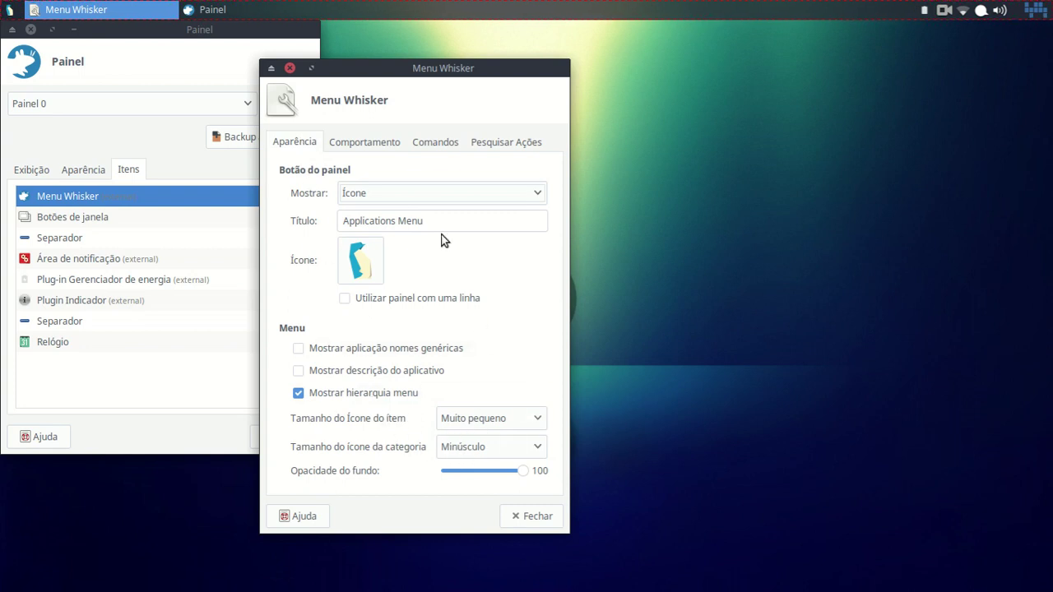
Step: Close the Menu Whisker settings and move the Painel window to the middle of the desktop
left_click(257, 31)
left_click_drag(256, 30, 310, 53)
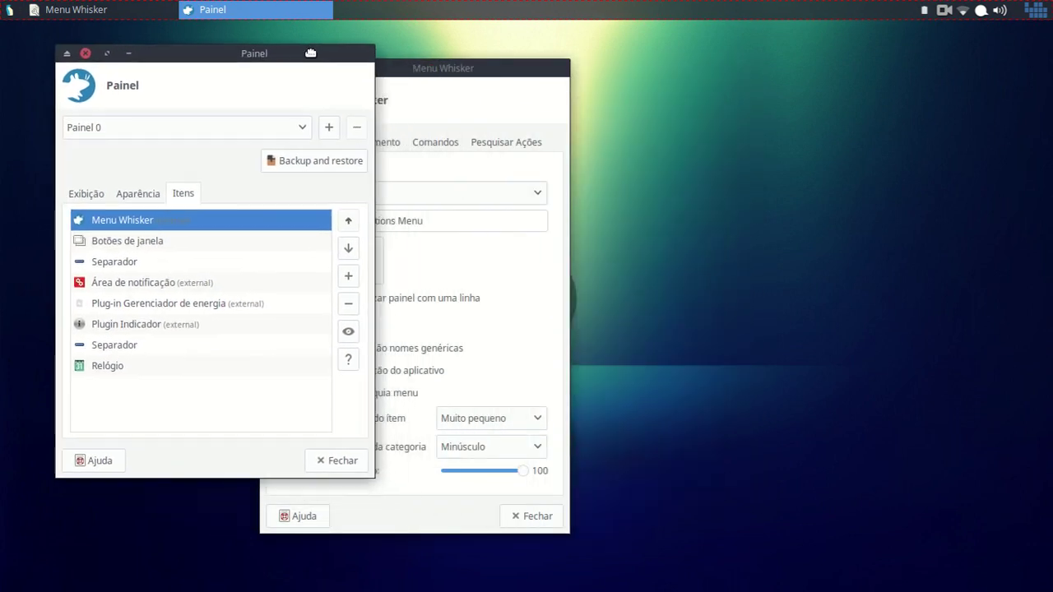
left_click(470, 77)
left_click(537, 516)
left_click_drag(240, 56, 537, 71)
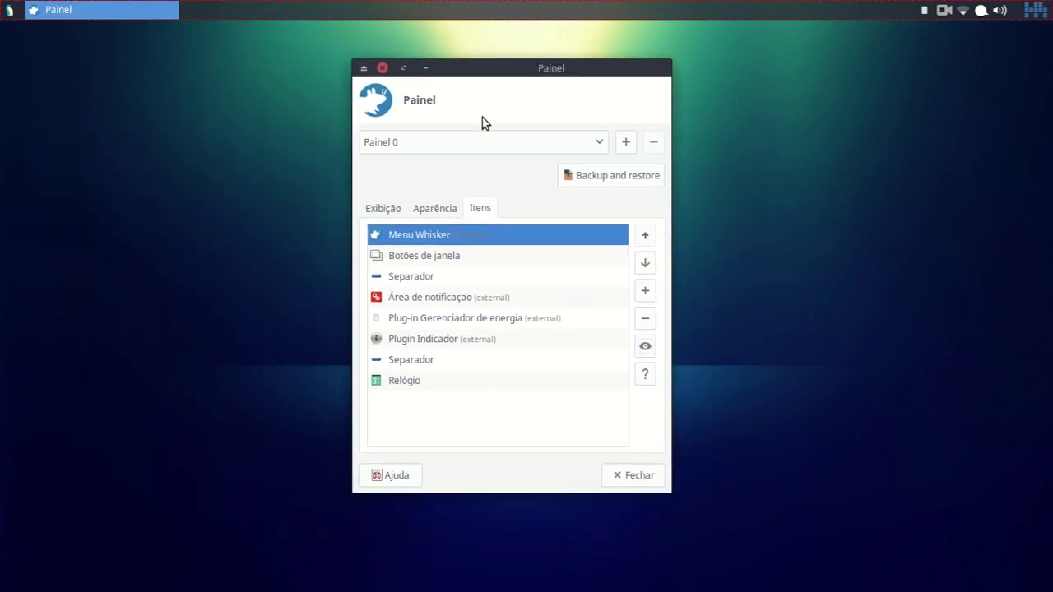
Step: Set the display mode of Painel 0 to Vertical
left_click(383, 209)
left_click(457, 253)
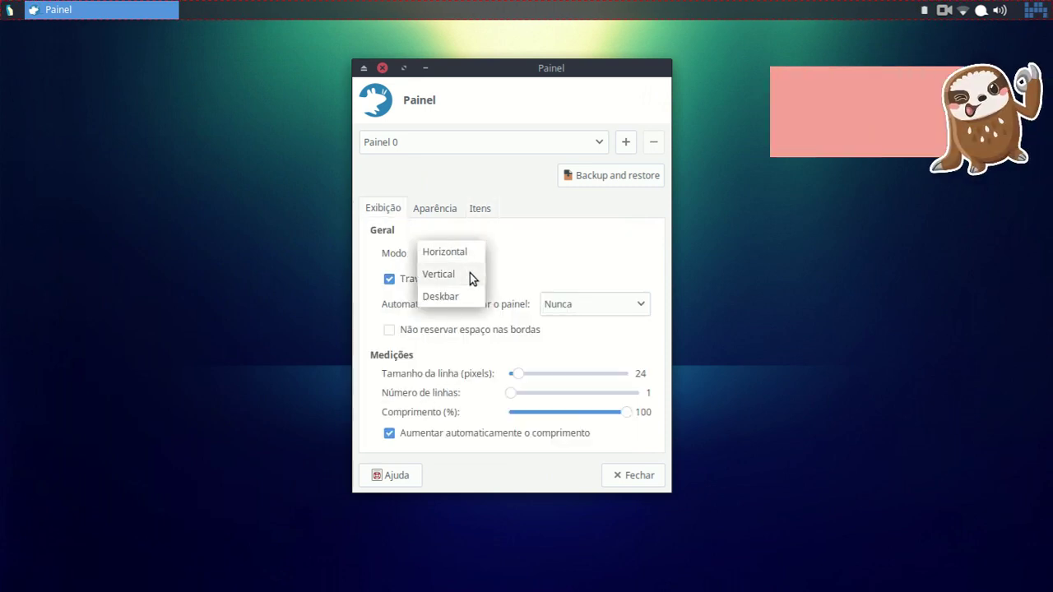
left_click(465, 277)
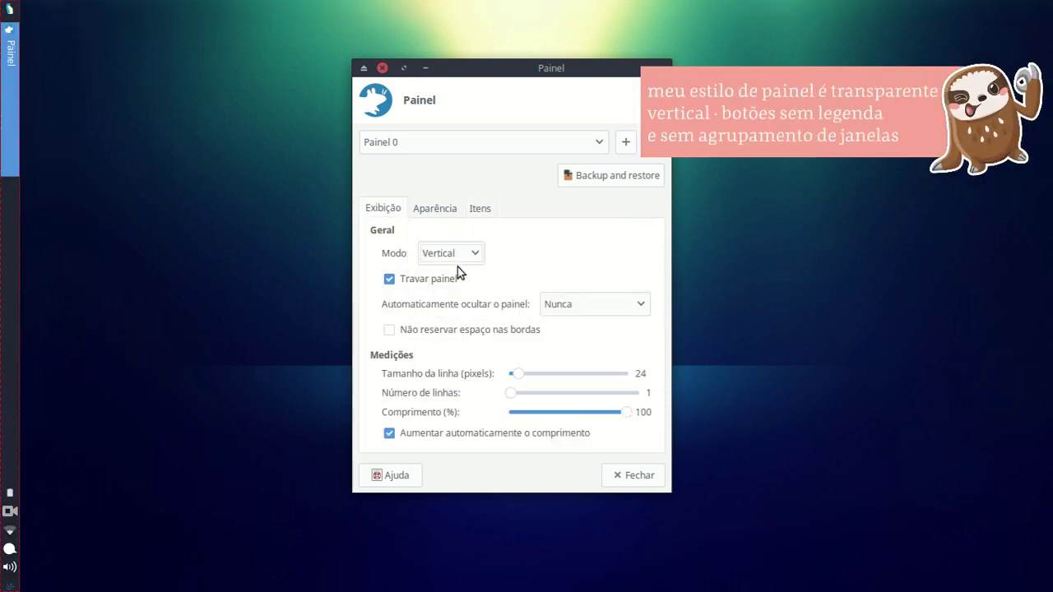
Step: Disable Mostrar legendas dos botões for the Botões de janela item, leaving flat buttons and the handle enabled
left_click(436, 210)
left_click(475, 214)
left_click_drag(458, 70, 155, 83)
left_click(174, 269)
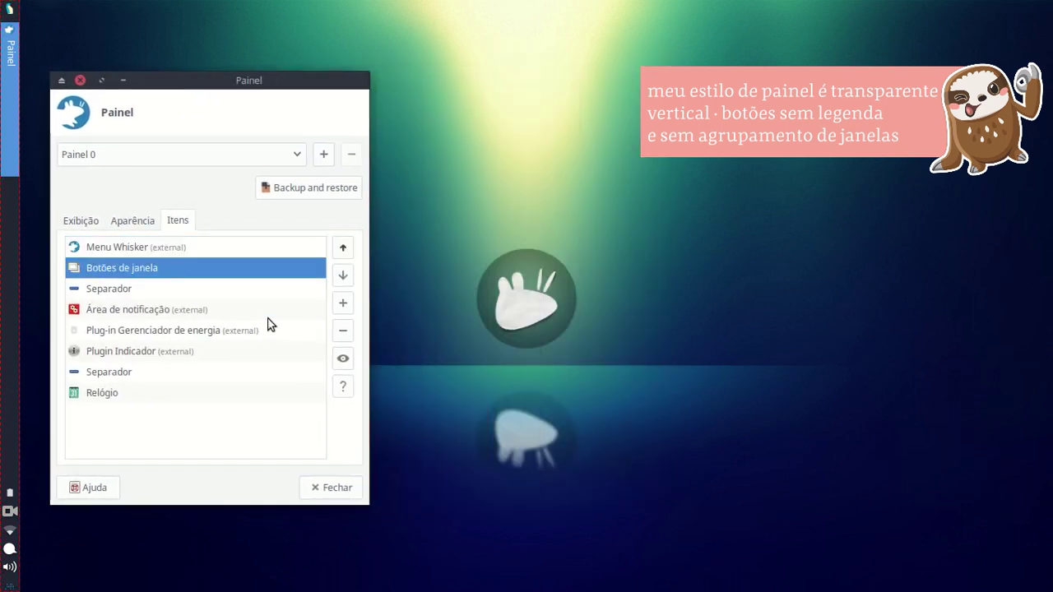
left_click(345, 364)
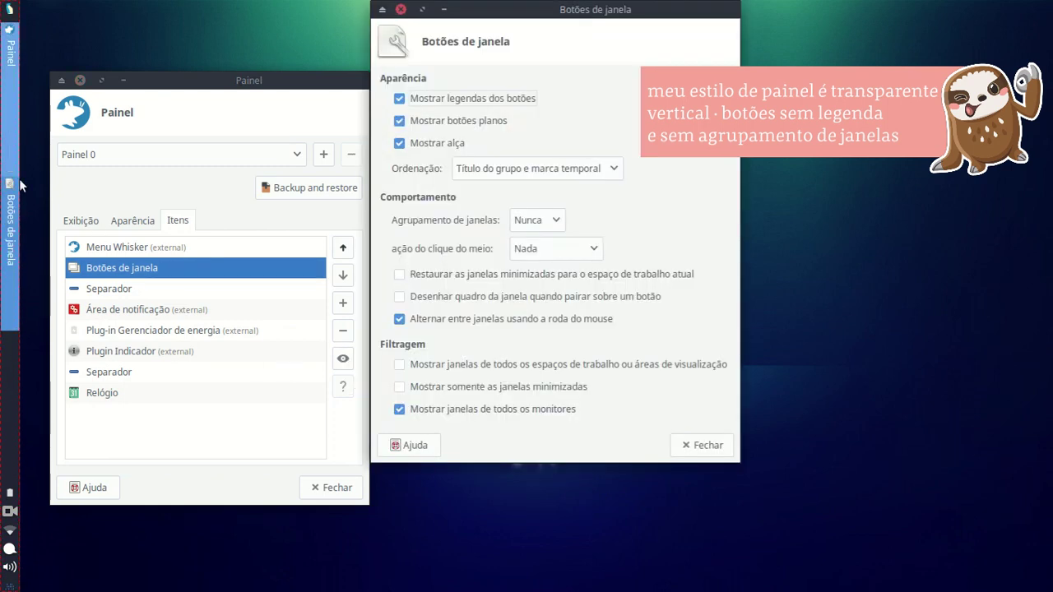
left_click(444, 124)
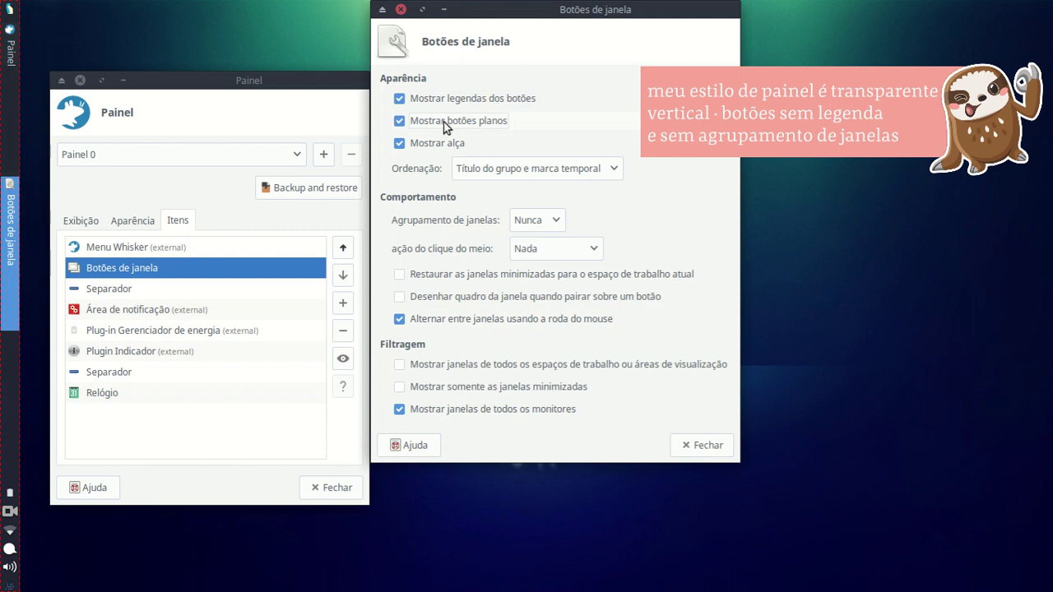
left_click(451, 104)
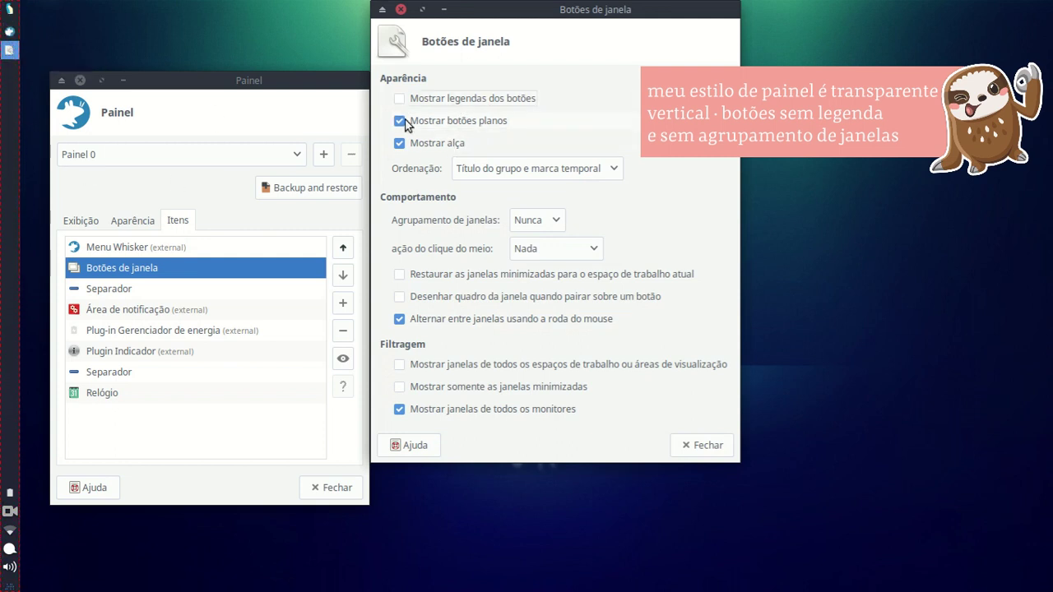
double_click(416, 148)
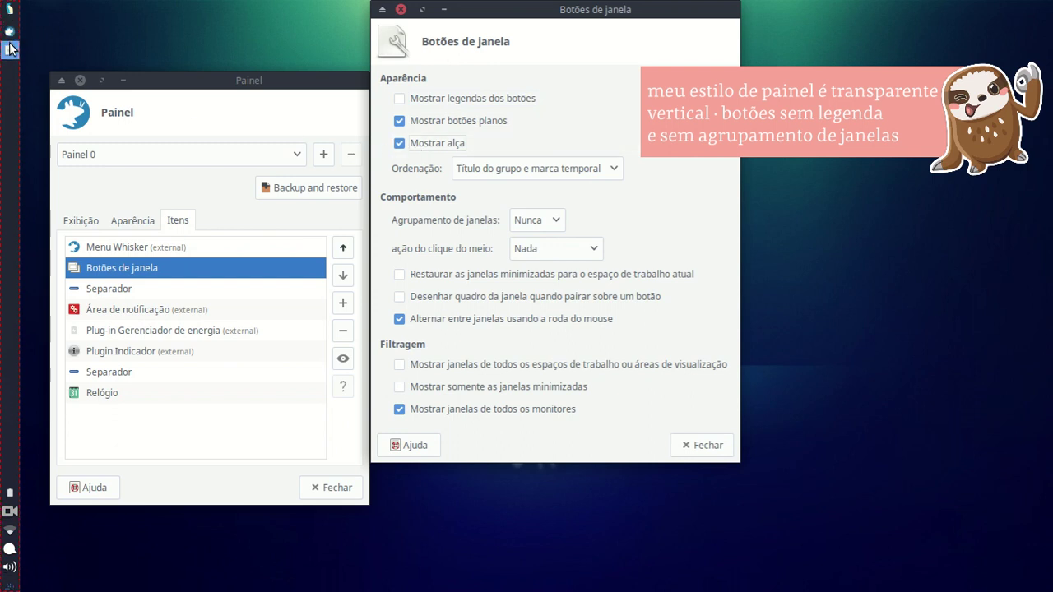
Step: Try the Marca temporal and Título do grupo e título da janela orderings for the window buttons
left_click(610, 171)
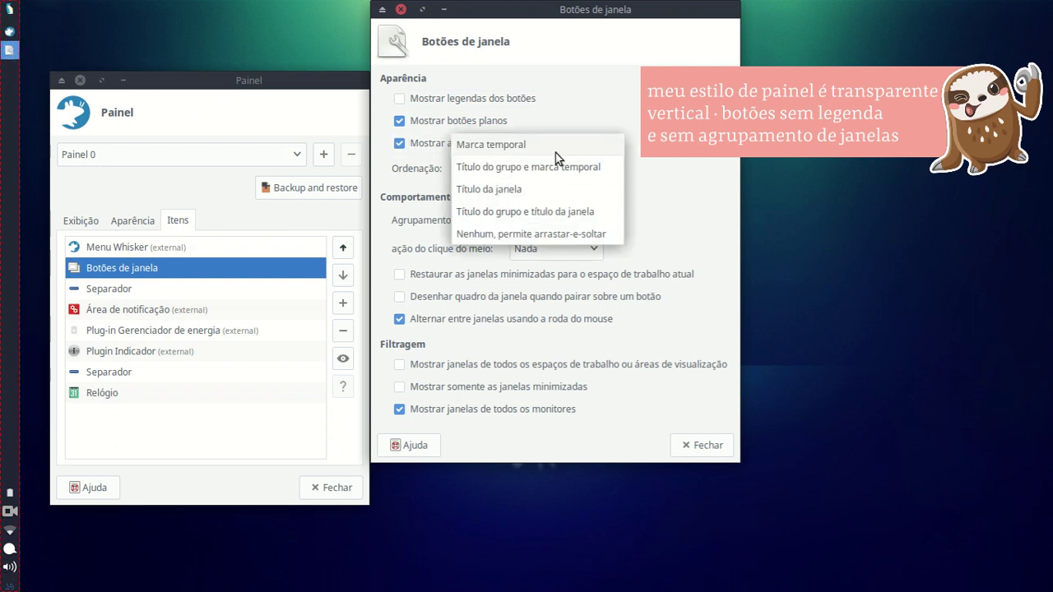
left_click(592, 147)
left_click(557, 167)
left_click(544, 235)
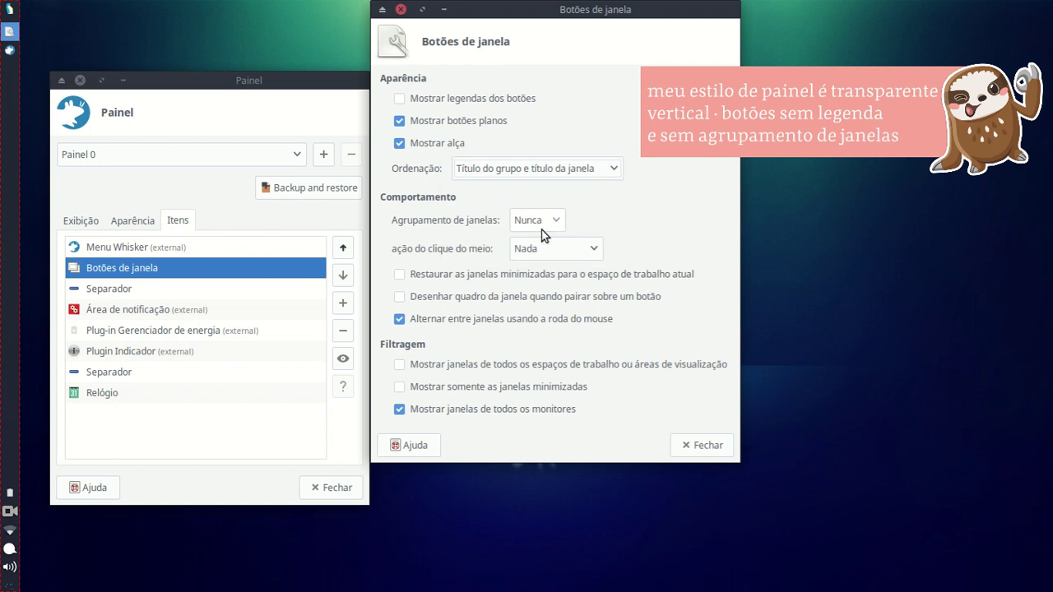
Step: Try the Nenhum, permite arrastar-e-soltar ordering by rearranging the window buttons, and restore Título do grupo e marca temporal
left_click(549, 170)
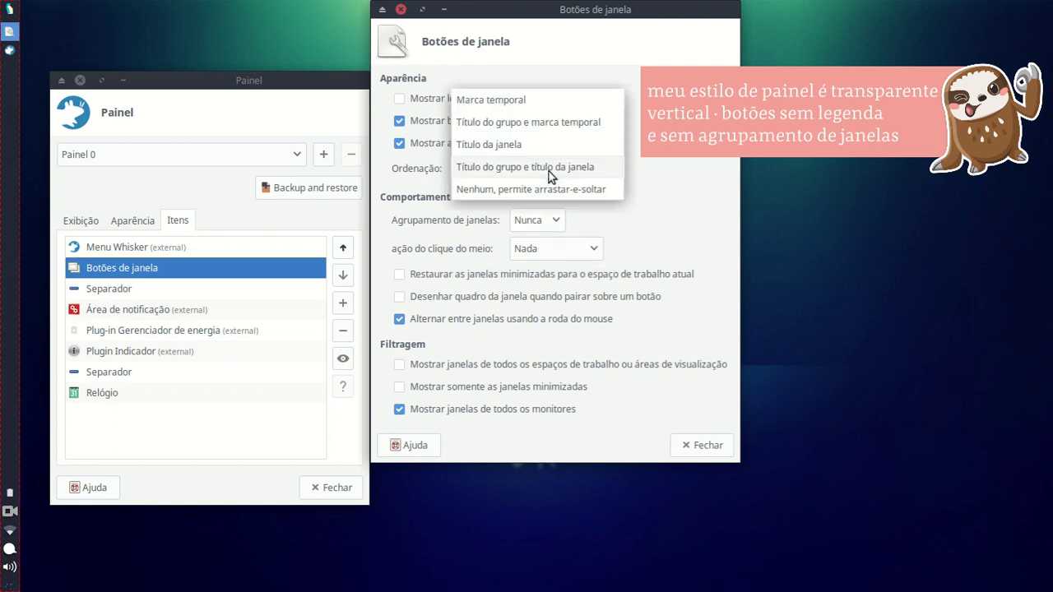
left_click(560, 194)
mouse_move(9, 51)
left_mouse_down()
mouse_move(12, 75)
mouse_move(12, 18)
mouse_move(10, 70)
mouse_move(11, 37)
left_mouse_up()
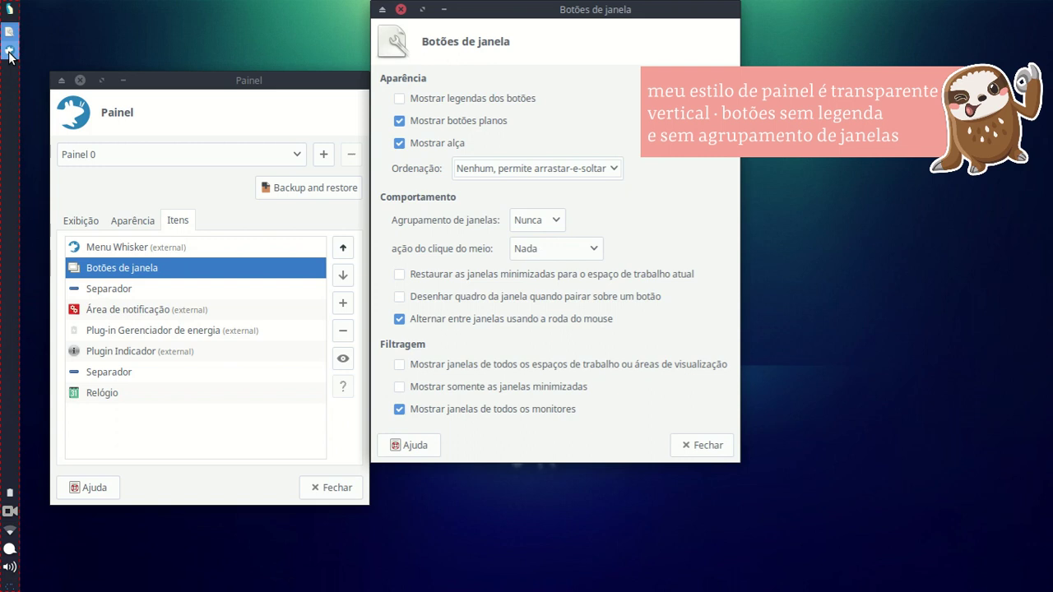
left_click(494, 169)
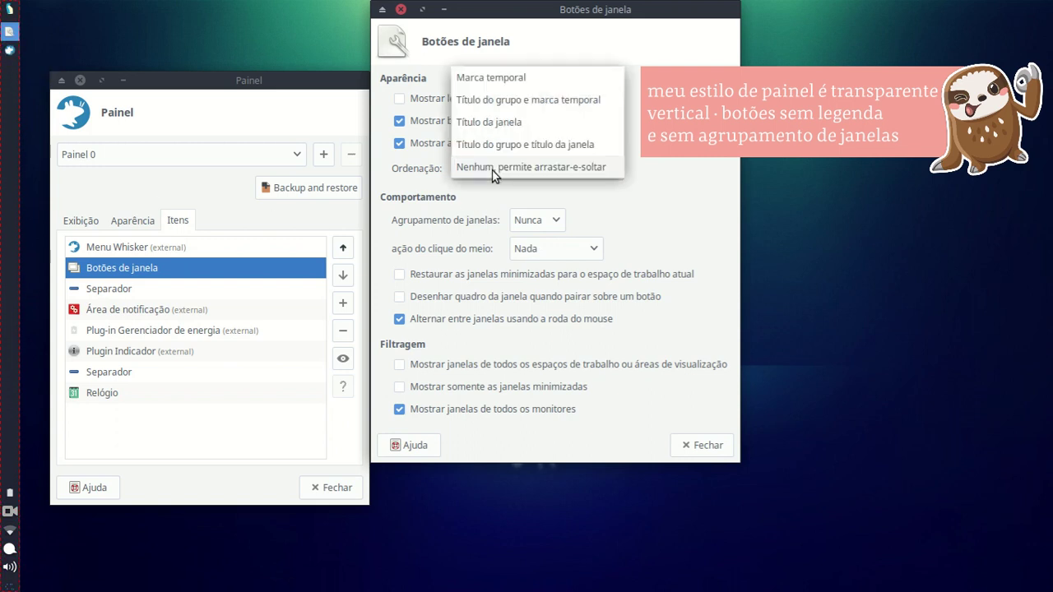
left_click(571, 99)
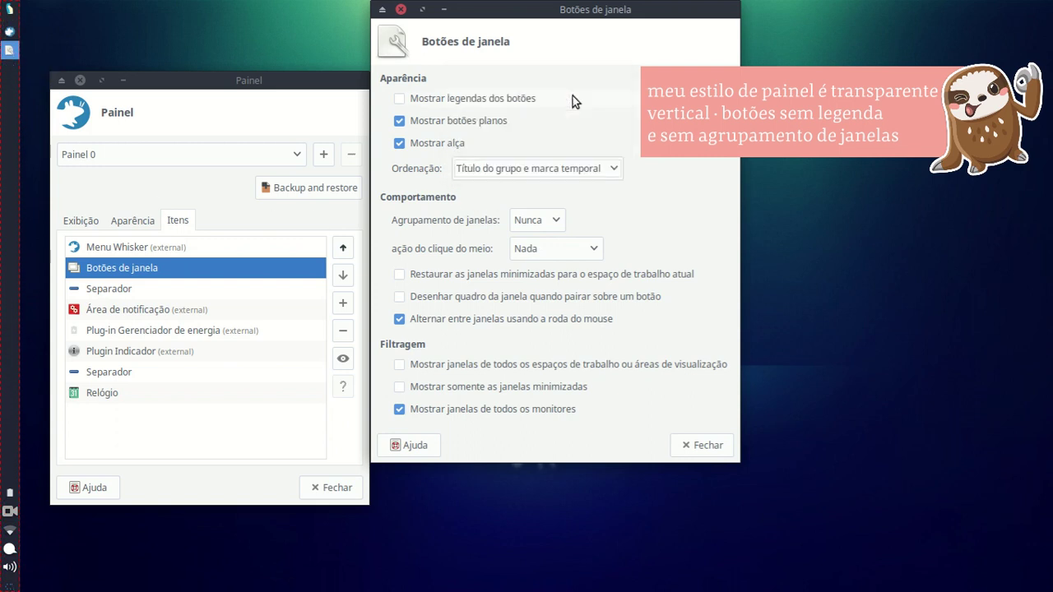
Step: Review the window grouping and middle-click action options, keeping Nunca and Nada, and close the Botões de janela settings
left_click(561, 222)
left_click(561, 223)
left_click(549, 248)
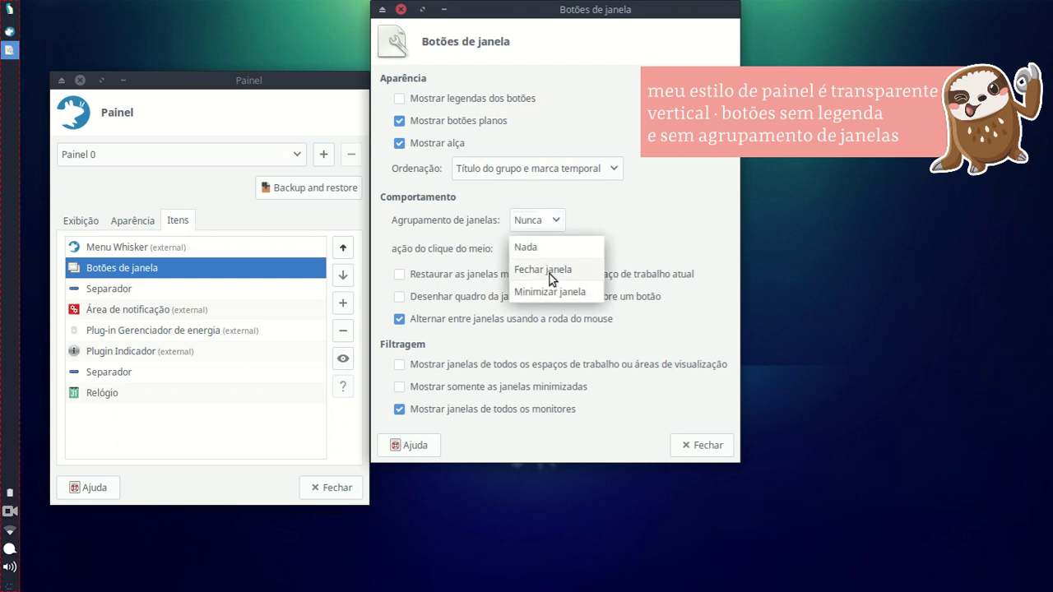
left_click(521, 250)
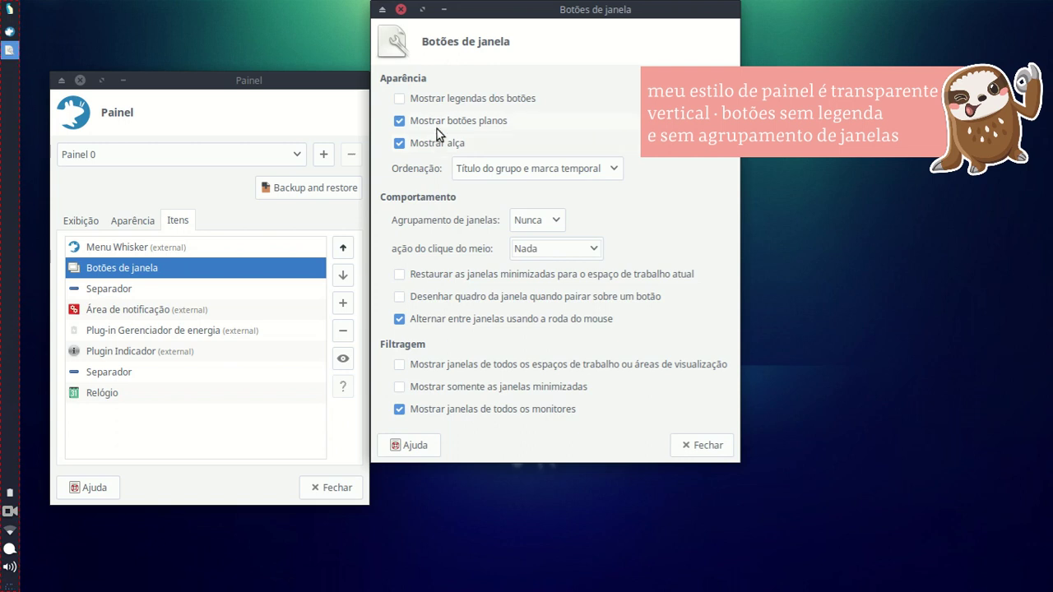
left_click(694, 448)
Step: Make the background of Painel 0 fully transparent by setting its Alfa to 0
left_click(80, 220)
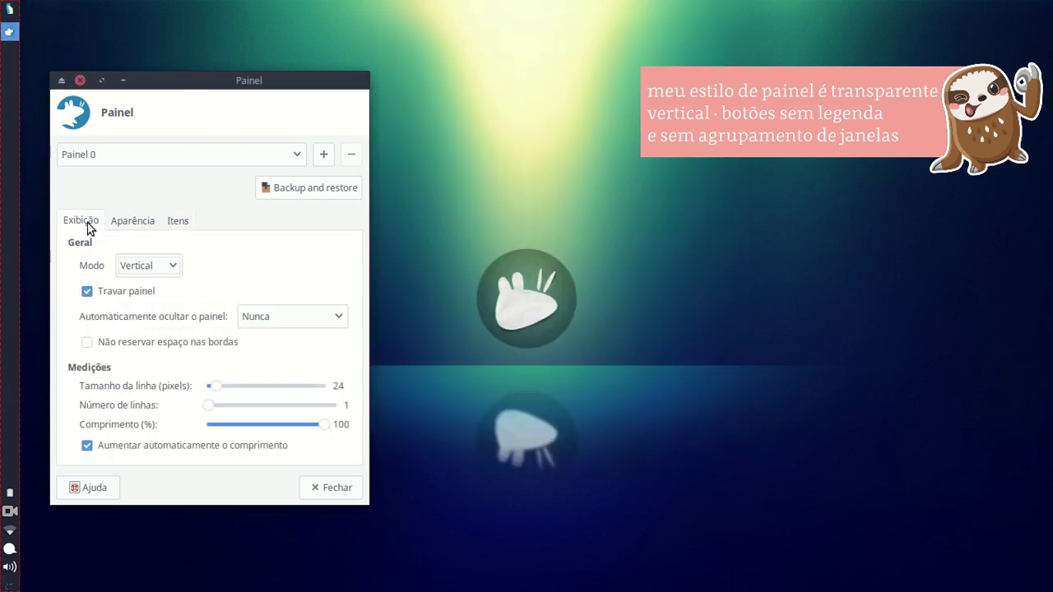
left_click_drag(165, 80, 445, 74)
left_click(413, 215)
left_click_drag(555, 287, 428, 295)
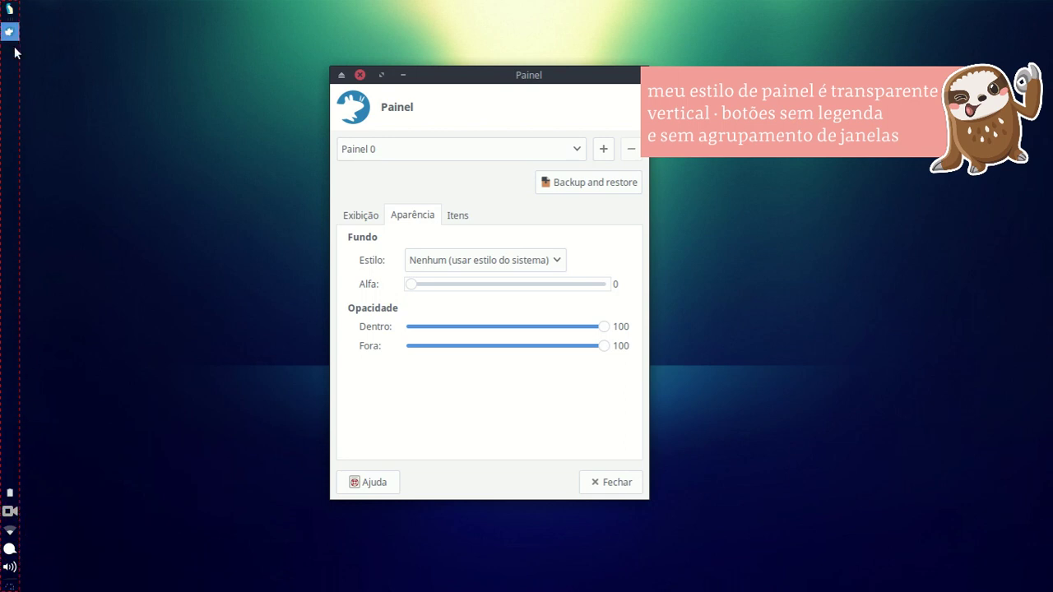
Step: Set the style of the Separador above Relógio to Transparente and close its settings
left_click(454, 221)
left_click(394, 371)
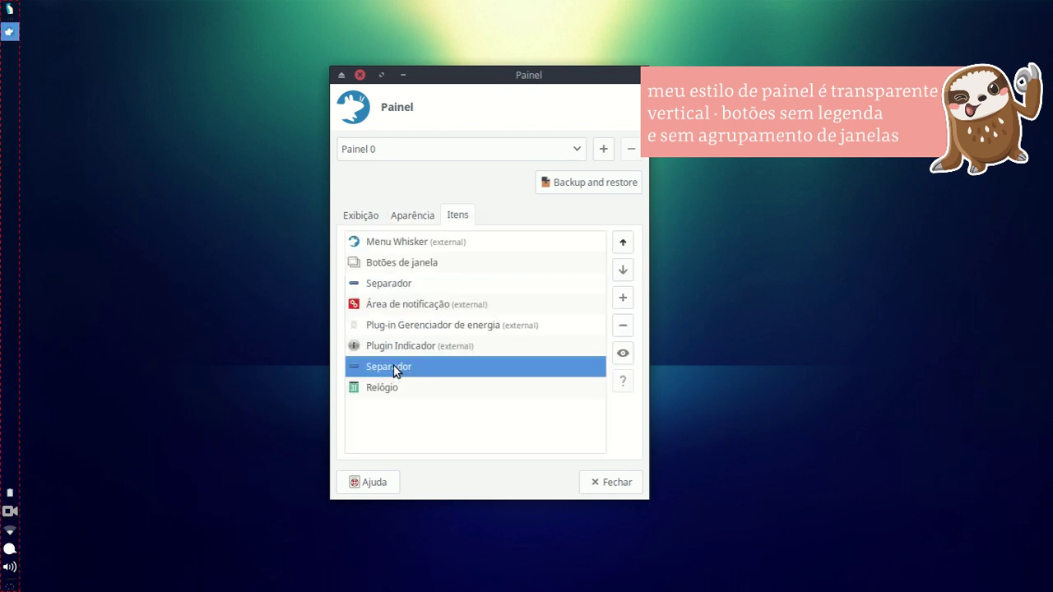
left_click(623, 356)
left_click(543, 311)
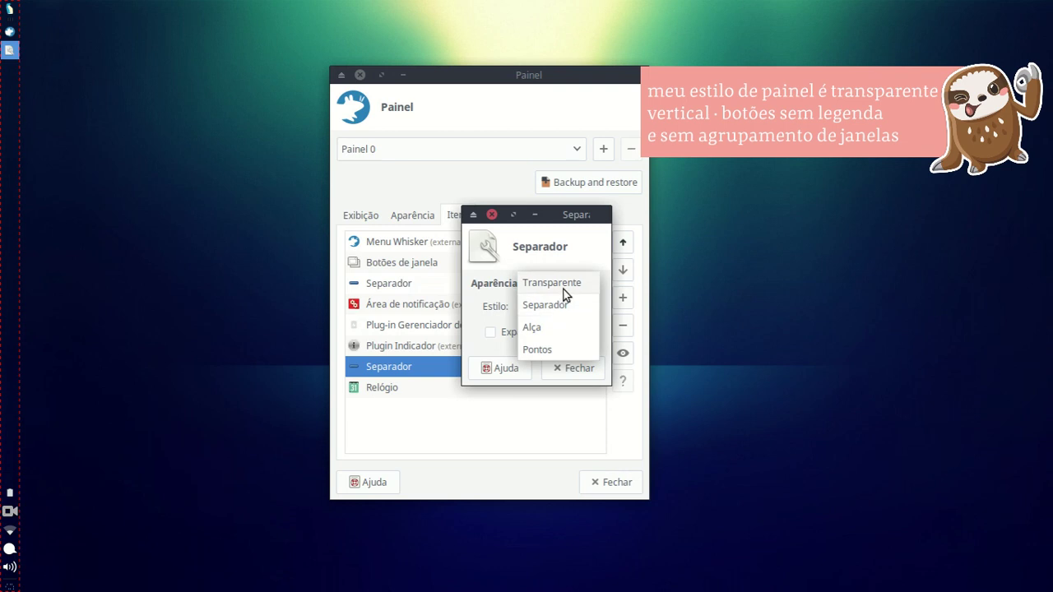
left_click(591, 278)
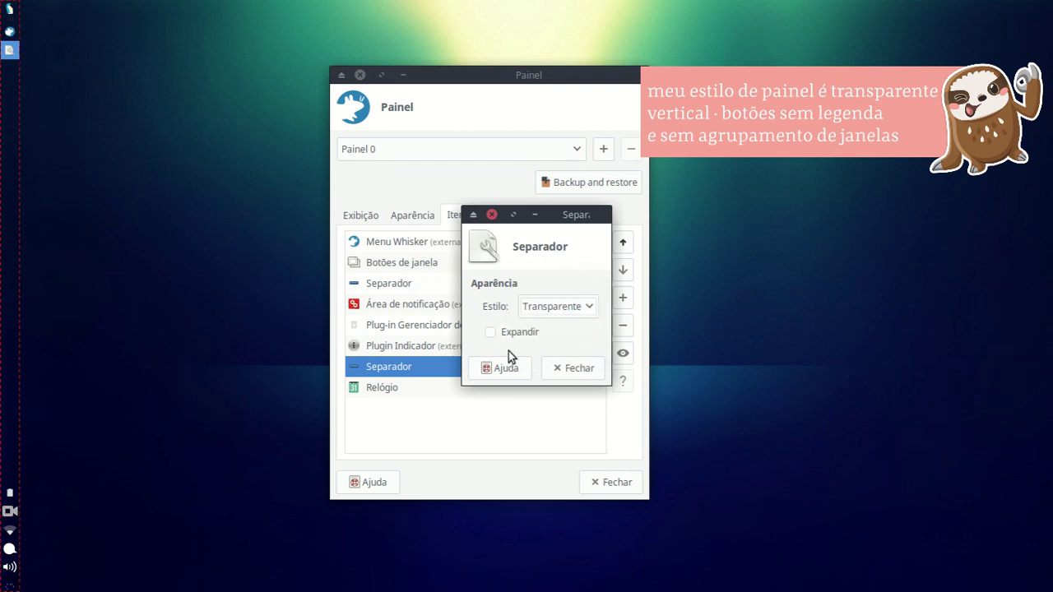
left_click(563, 369)
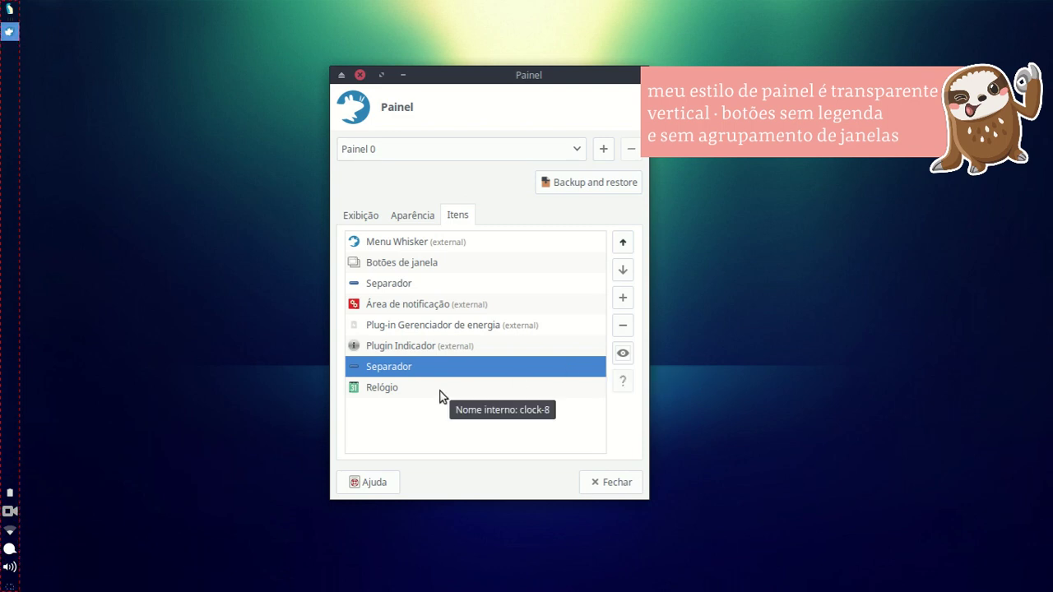
Step: Add a second panel and move it to the right-hand area of the desktop
left_click(360, 215)
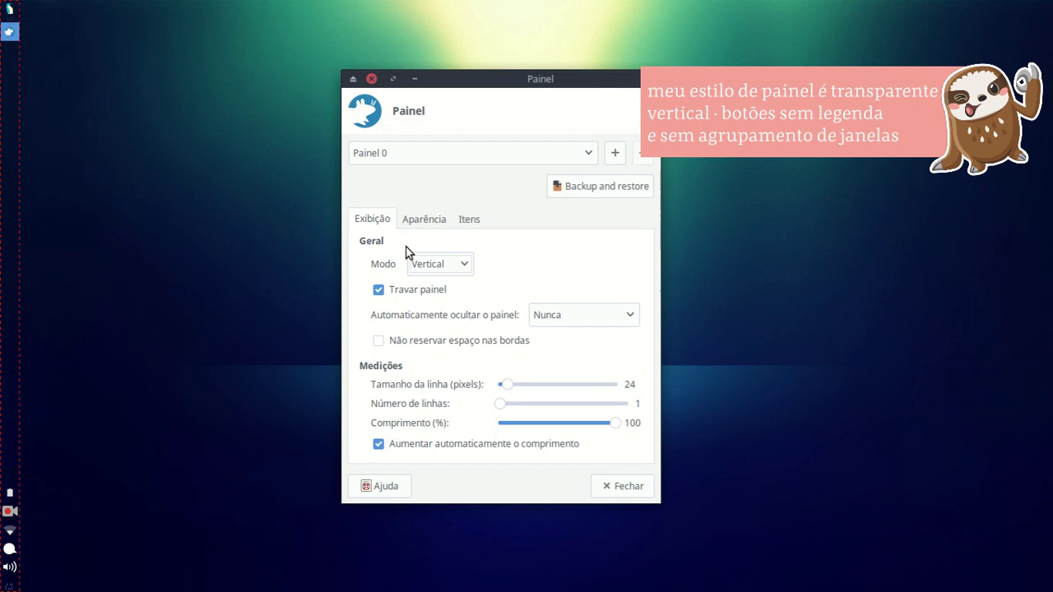
left_click(415, 152)
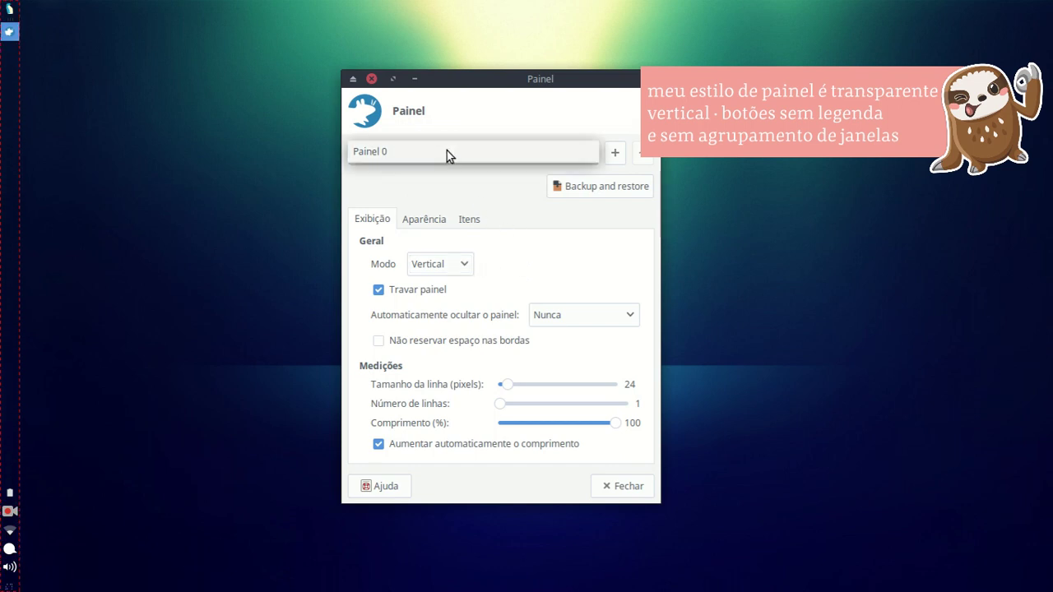
left_click(447, 153)
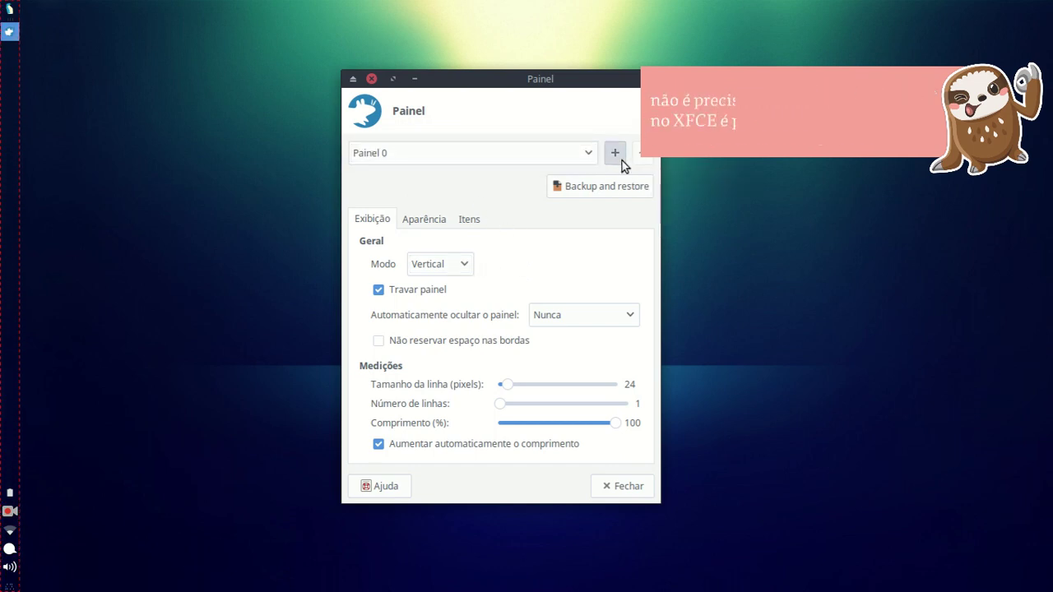
left_click(622, 161)
left_click_drag(125, 69, 842, 370)
Step: Try the Vertical mode on Painel 1
left_click(492, 162)
left_click(409, 149)
left_click(440, 264)
left_click(426, 286)
Step: Move Painel 1 to the upper middle edge of the desktop and set its mode to Horizontal
left_click_drag(793, 349, 491, 15)
left_click(430, 262)
left_click(416, 242)
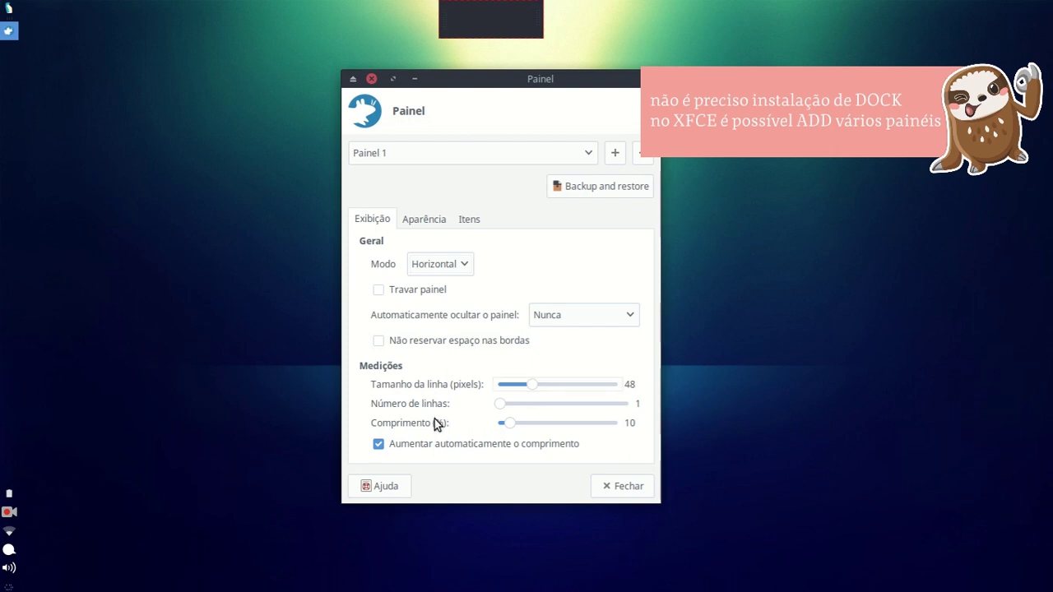
Step: Set the length of Painel 1 to 1% and its background alpha to 50
left_click_drag(506, 424, 532, 429)
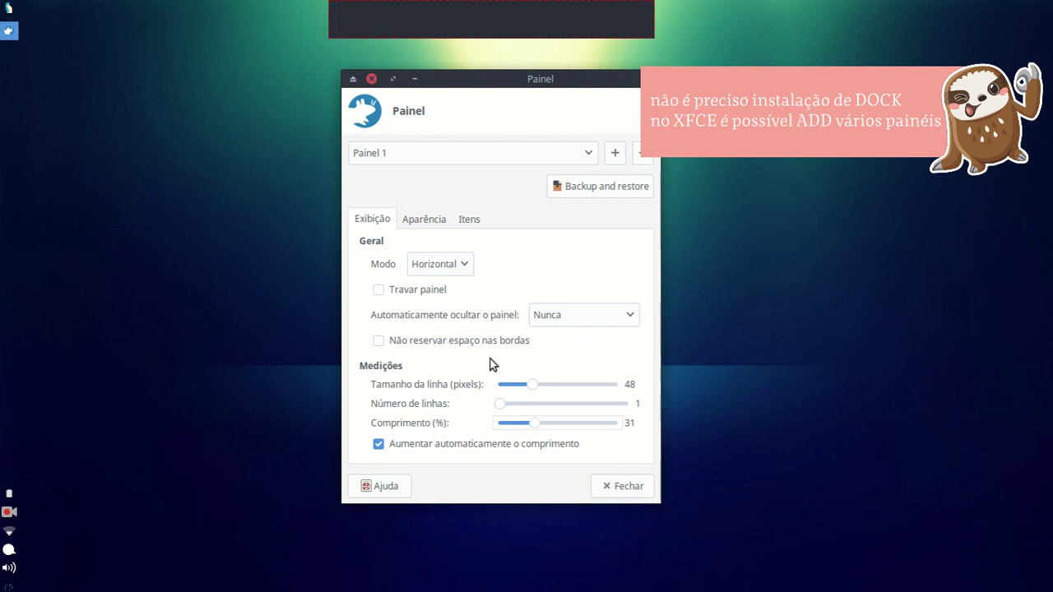
left_click_drag(534, 426, 498, 421)
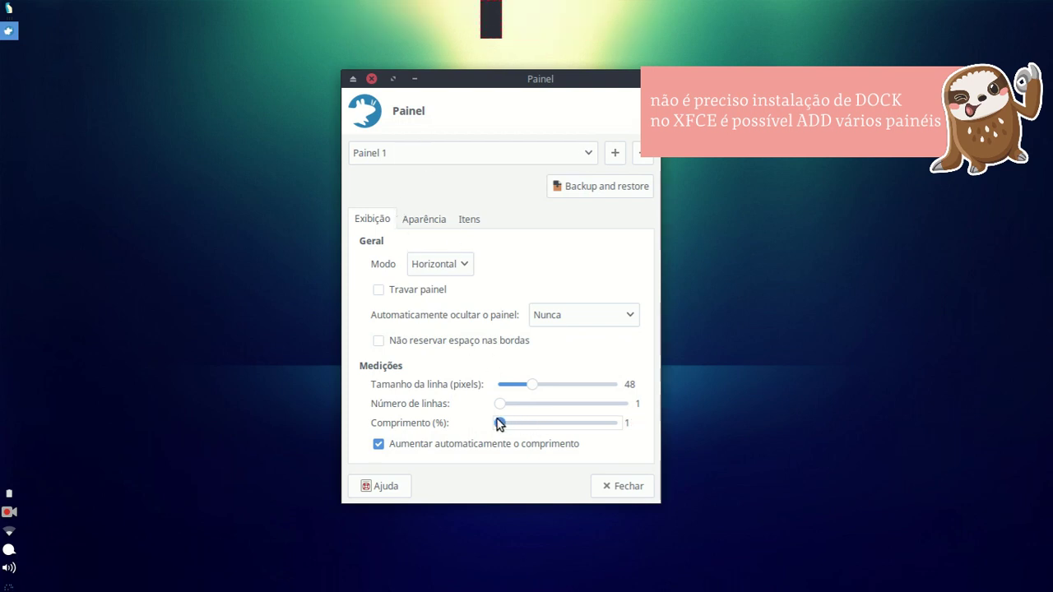
left_click(418, 225)
left_click_drag(616, 289, 519, 289)
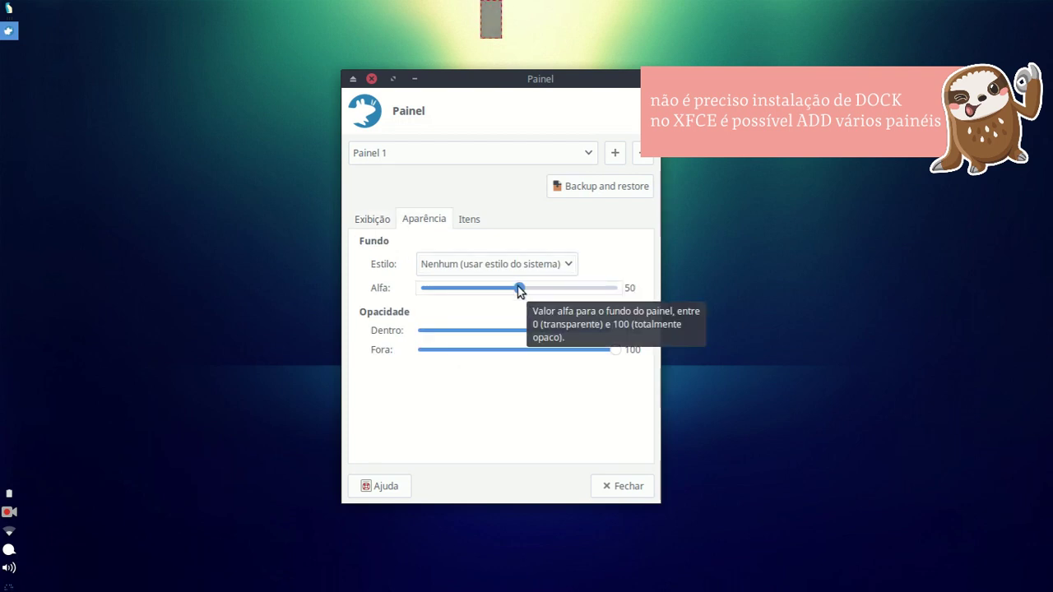
Step: Search the new items available for Painel 1 for "blender", and clear the search
left_click(462, 222)
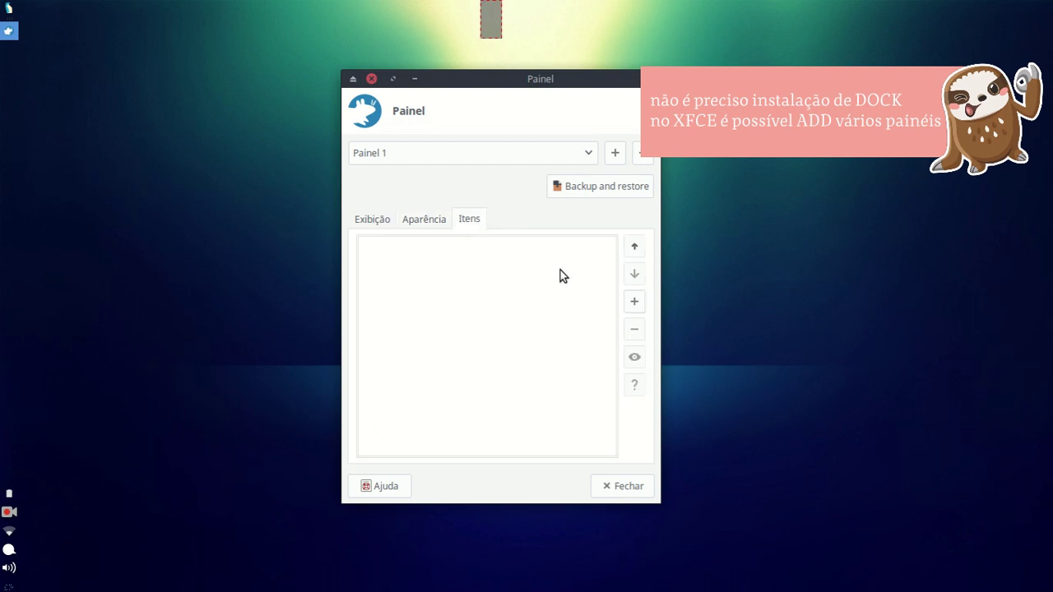
left_click(635, 303)
left_click_drag(534, 141, 507, 105)
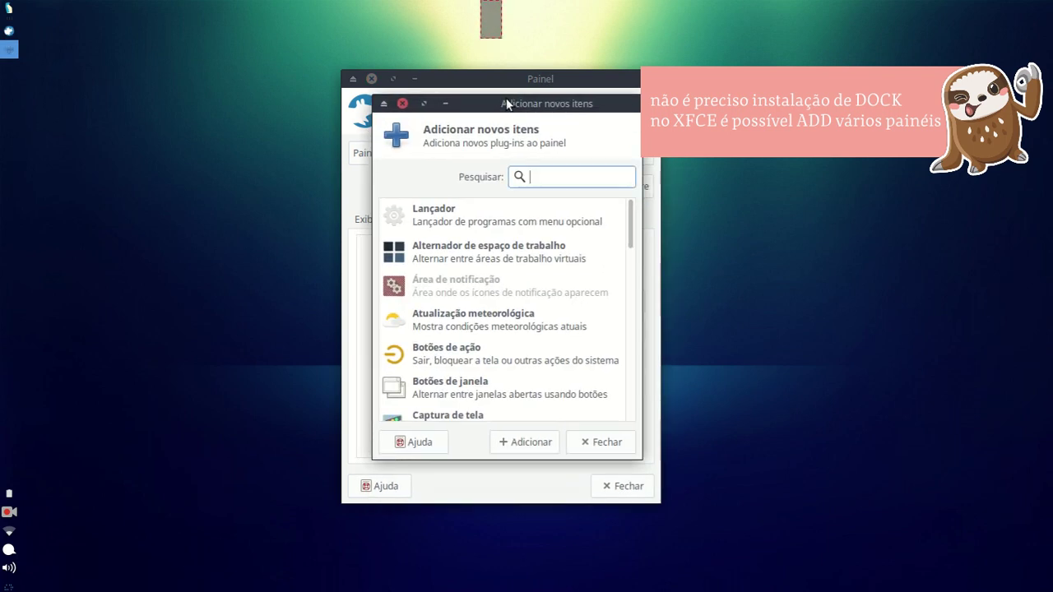
type("bçen")
key("BackSpace")
key("BackSpace")
key("BackSpace")
type("lender")
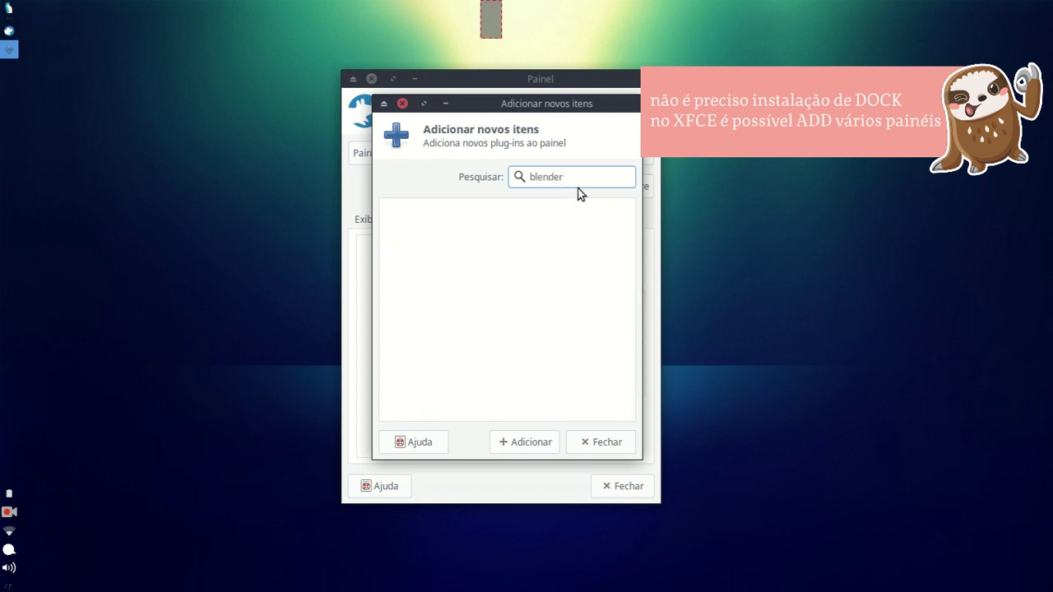
key("BackSpace")
key("BackSpace")
key("BackSpace")
key("BackSpace")
key("BackSpace")
key("BackSpace")
key("BackSpace")
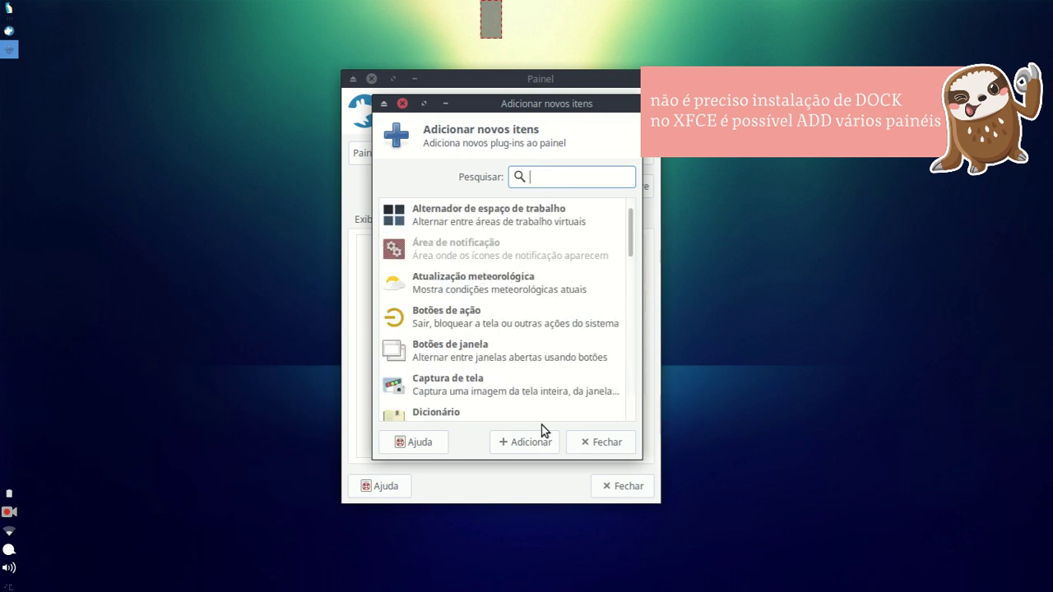
Step: Add the Atualização meteorológica and Monitor de Carga do Sistema items to Painel 1 and close the add-items dialog
left_click(518, 284)
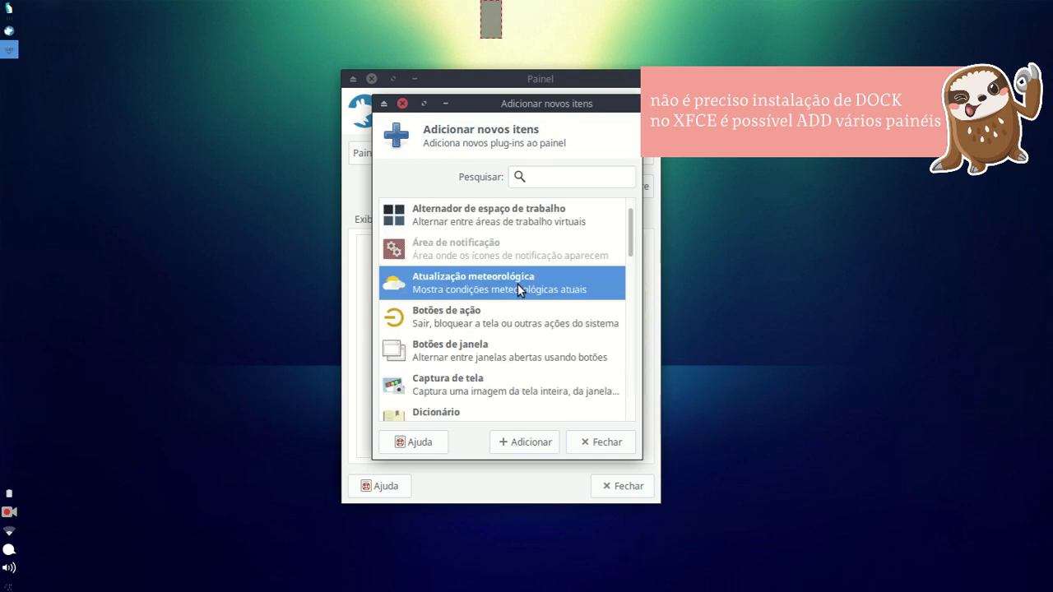
left_click(535, 444)
scroll(488, 376, "down", 4)
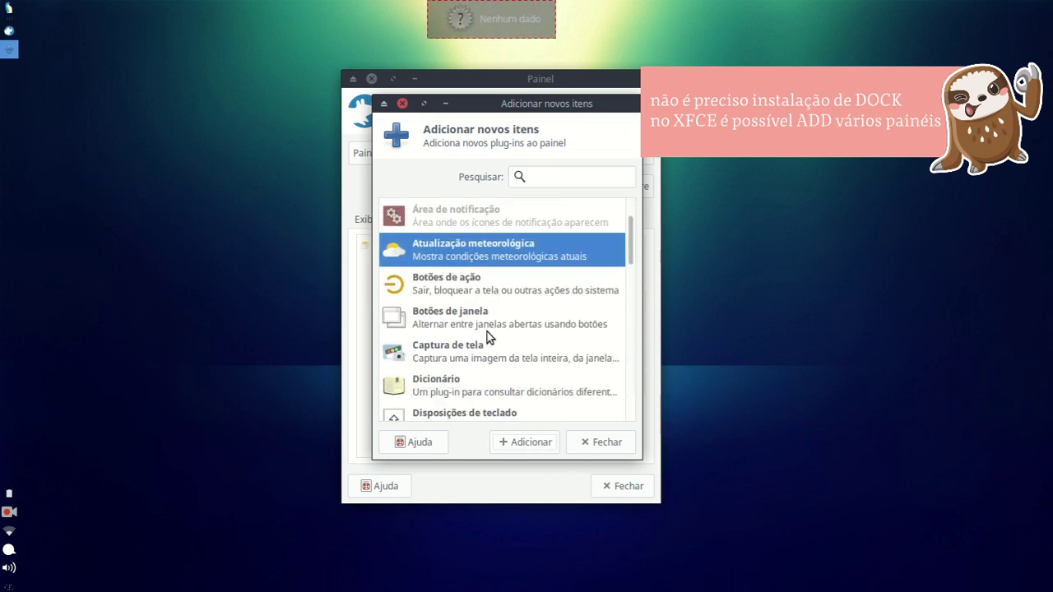
scroll(499, 304, "down", 2)
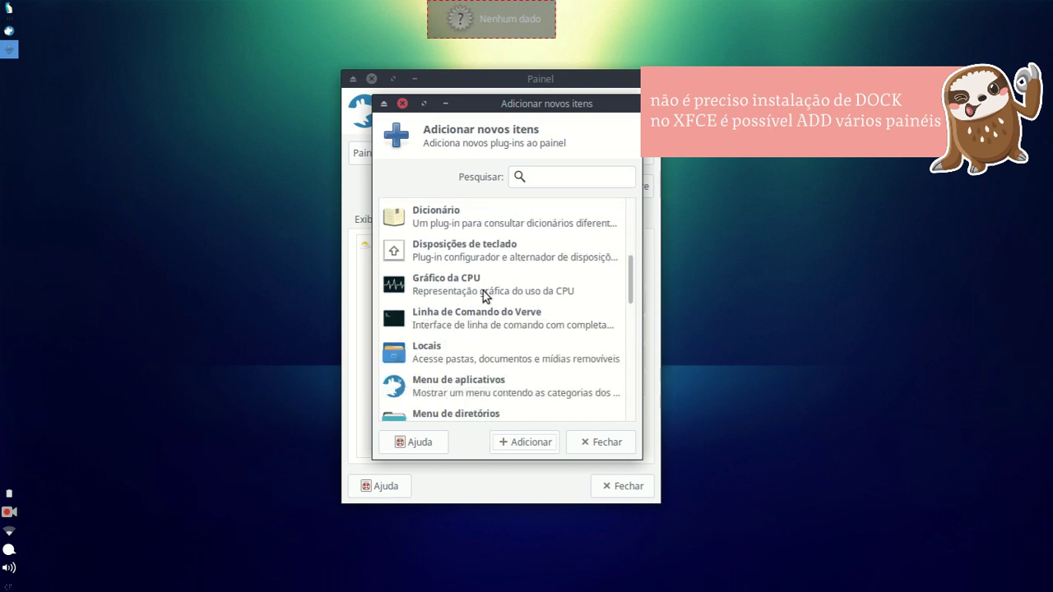
scroll(495, 330, "down", 2)
scroll(494, 331, "down", 4)
scroll(494, 331, "down", 2)
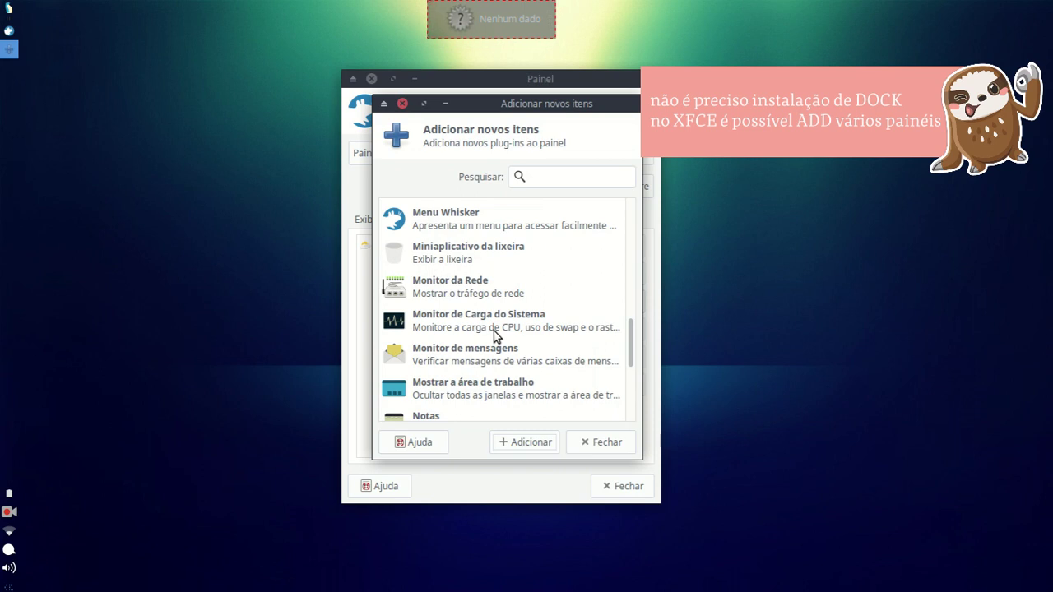
scroll(494, 331, "down", 2)
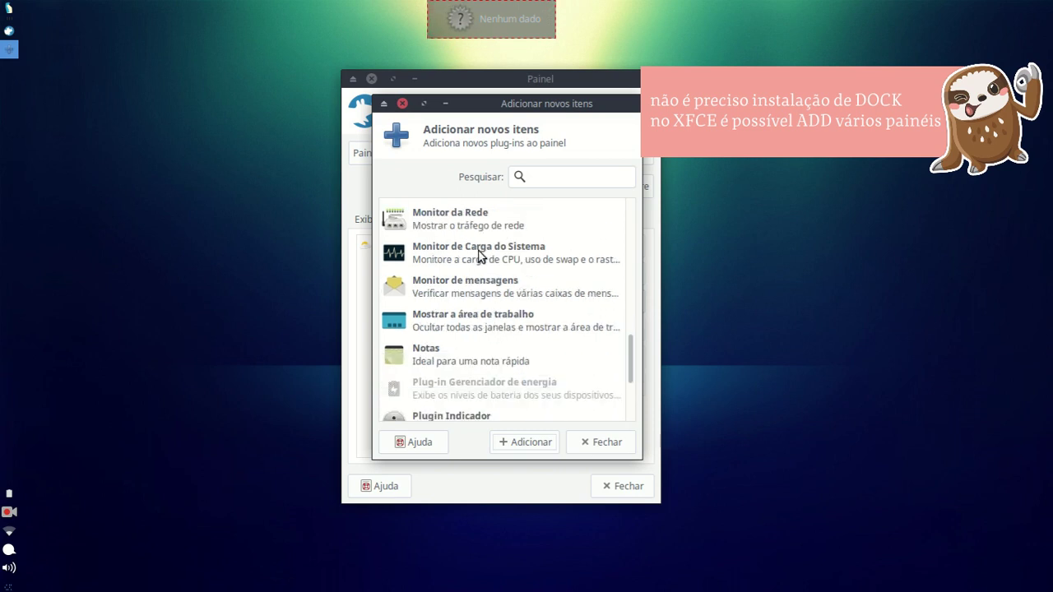
left_click(479, 251)
left_click(528, 442)
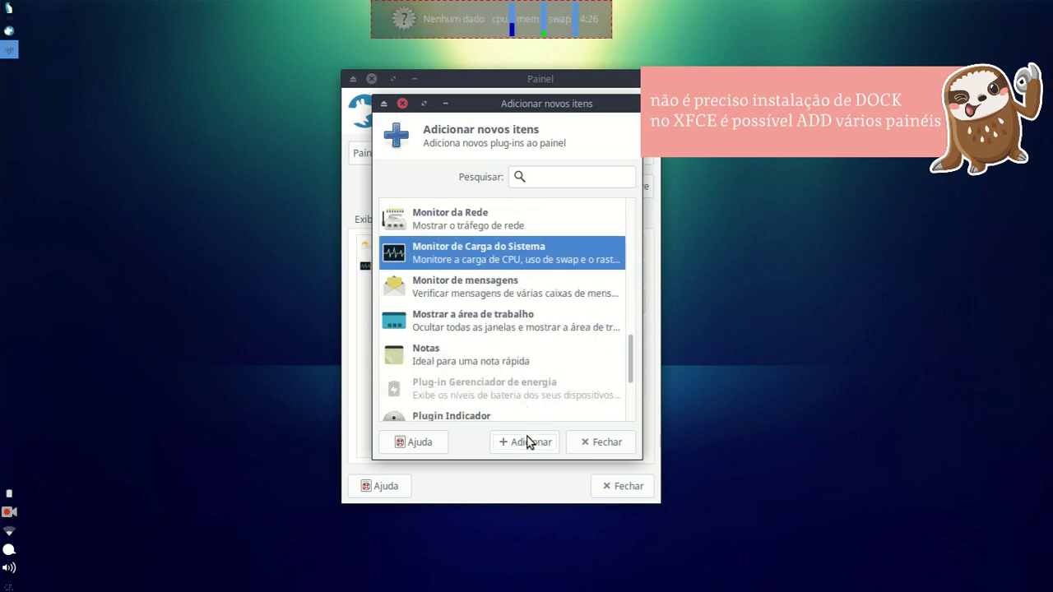
scroll(481, 341, "down", 5)
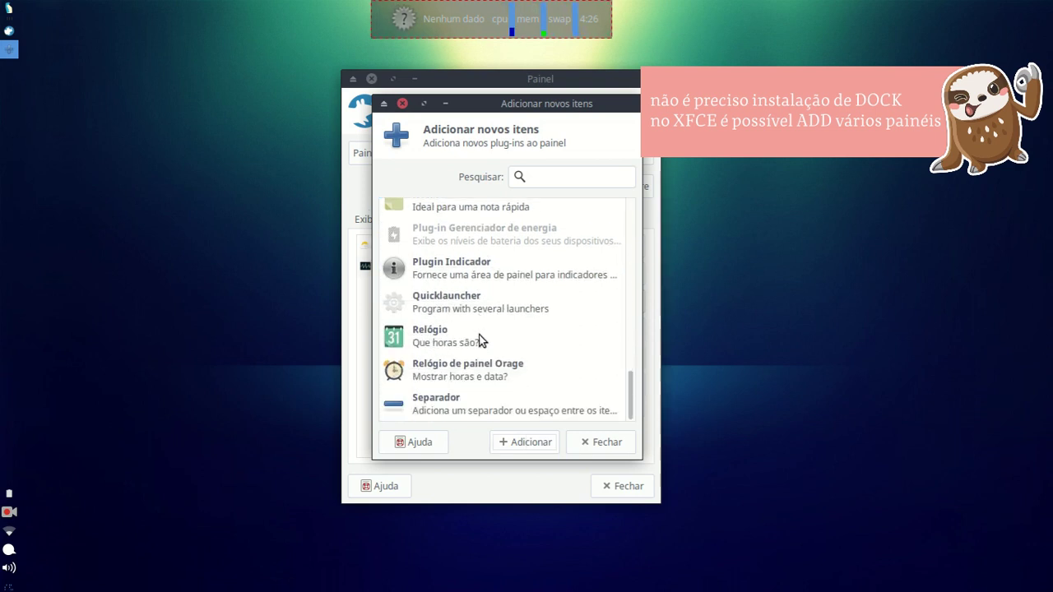
scroll(480, 340, "up", 20)
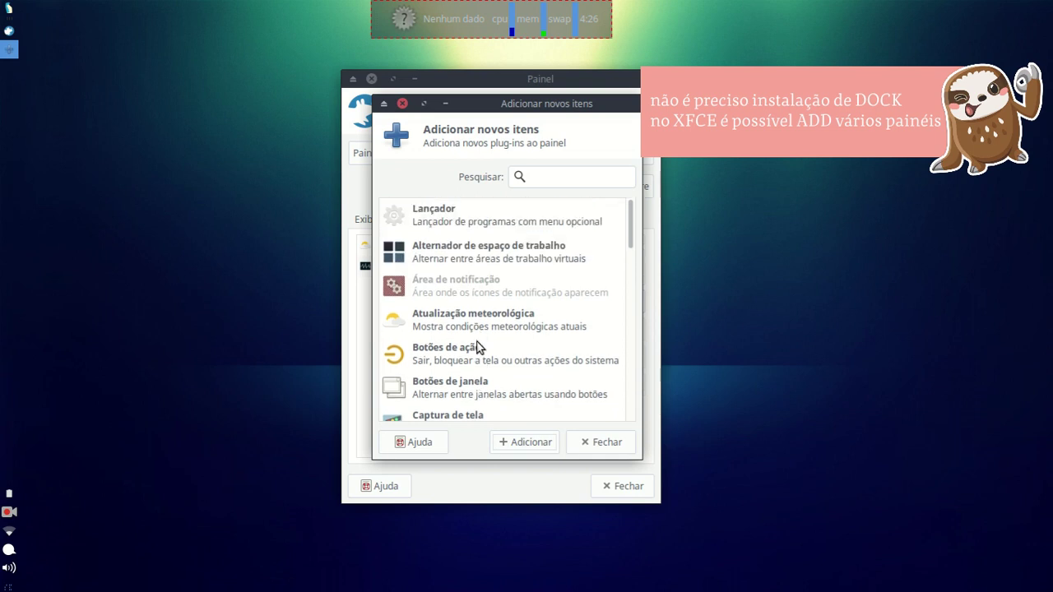
left_click(608, 442)
Step: Remove Atualização meteorológica and Monitor de Carga do Sistema from Painel 1, confirming both removals
left_click(461, 247)
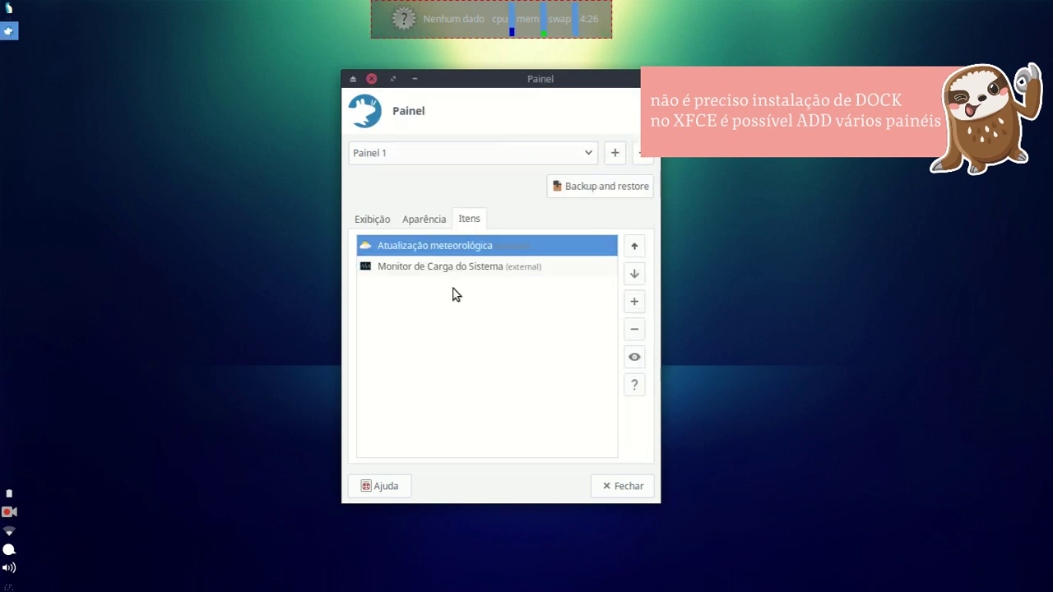
left_click(633, 329)
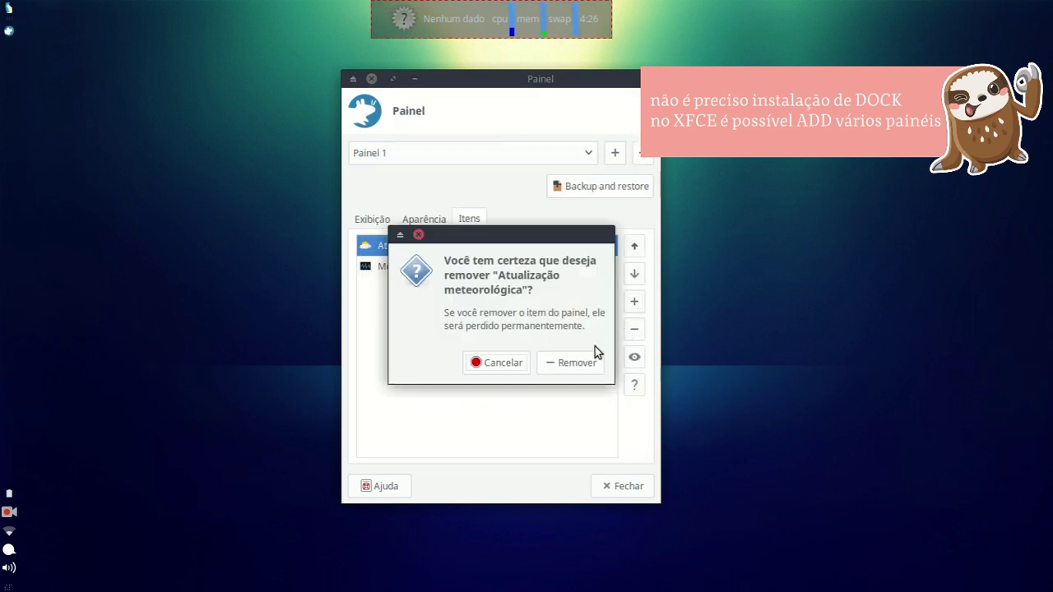
left_click(576, 362)
left_click(546, 248)
left_click(634, 329)
left_click(576, 362)
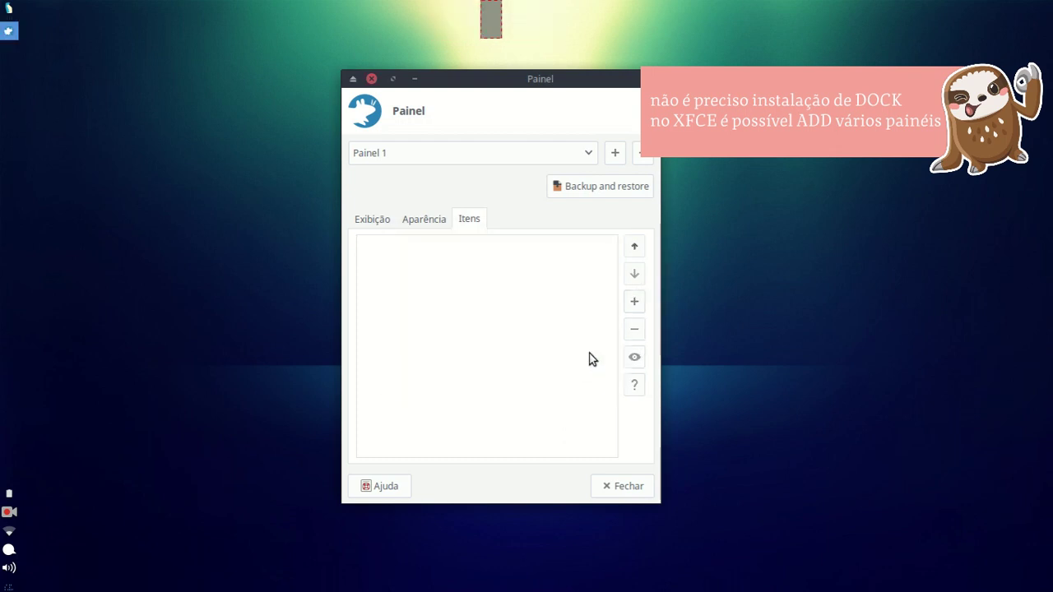
Step: Add four Lançador items to Painel 1 and close the add-items dialog
left_click(634, 302)
left_click_drag(567, 141, 538, 125)
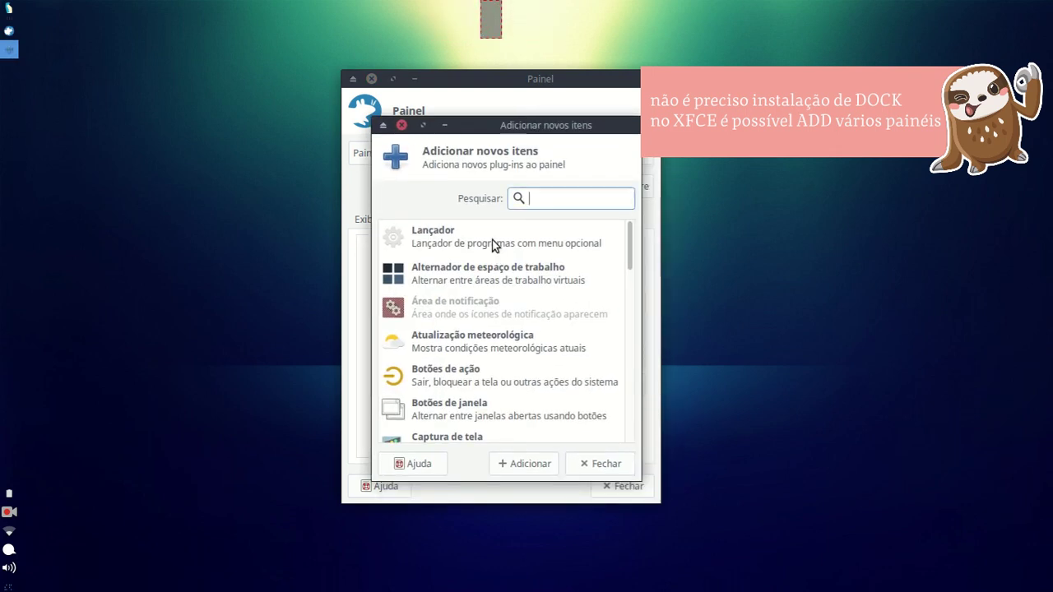
left_click(557, 240)
left_click(528, 464)
left_click(527, 464)
left_click(527, 464)
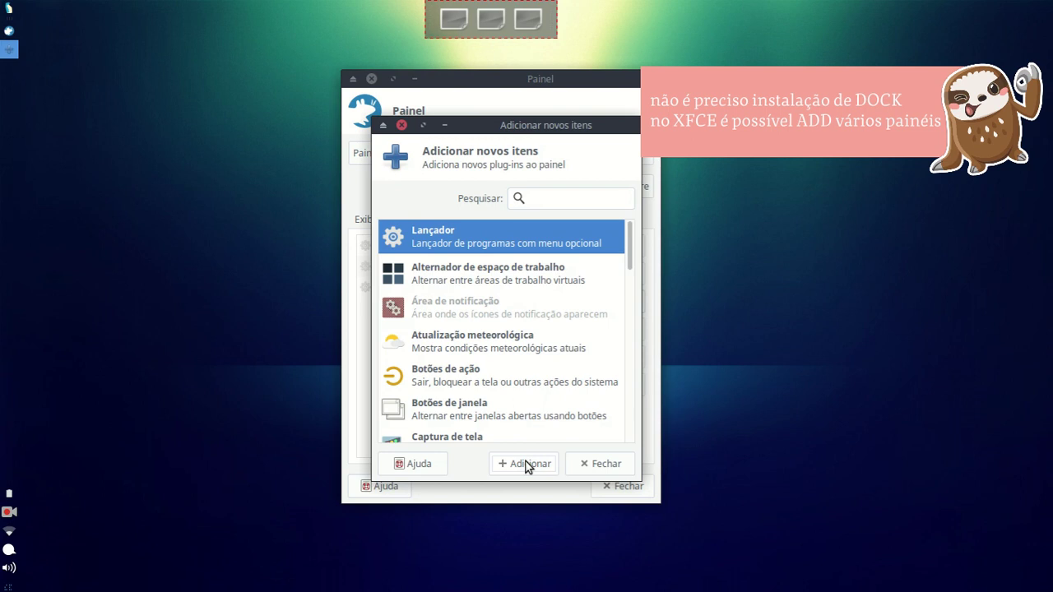
left_click(528, 464)
left_click(587, 470)
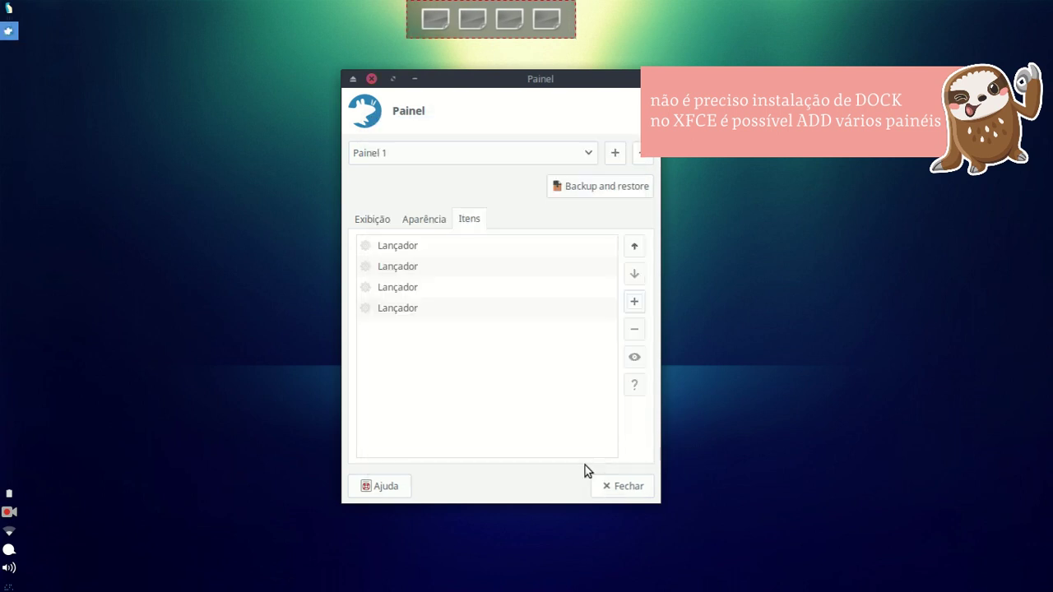
Step: Assign the Blender application to the first Lançador of Painel 1 and close its settings
left_click(442, 244)
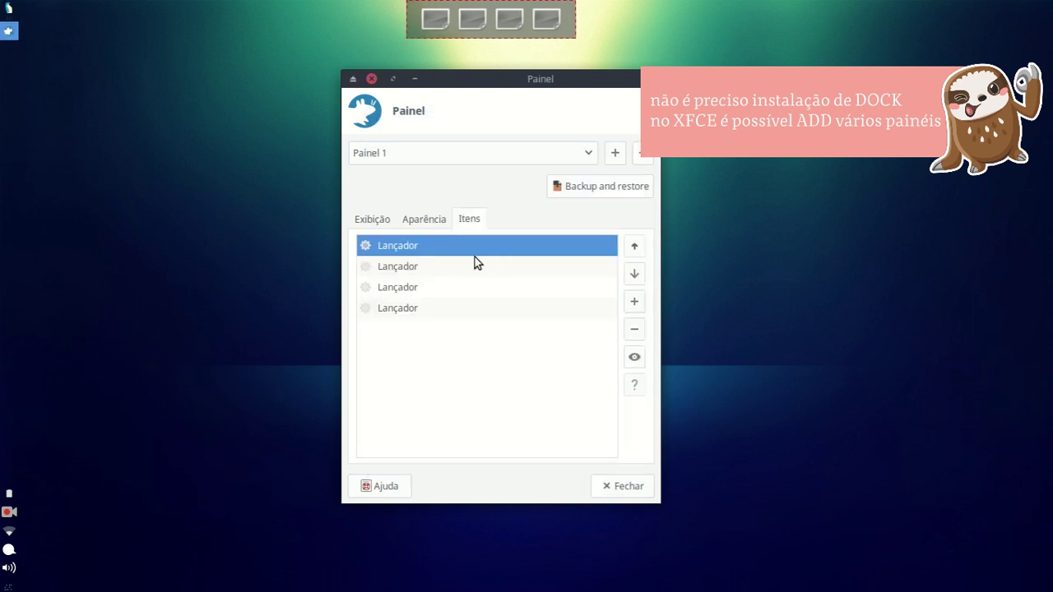
left_click(636, 357)
left_click(636, 308)
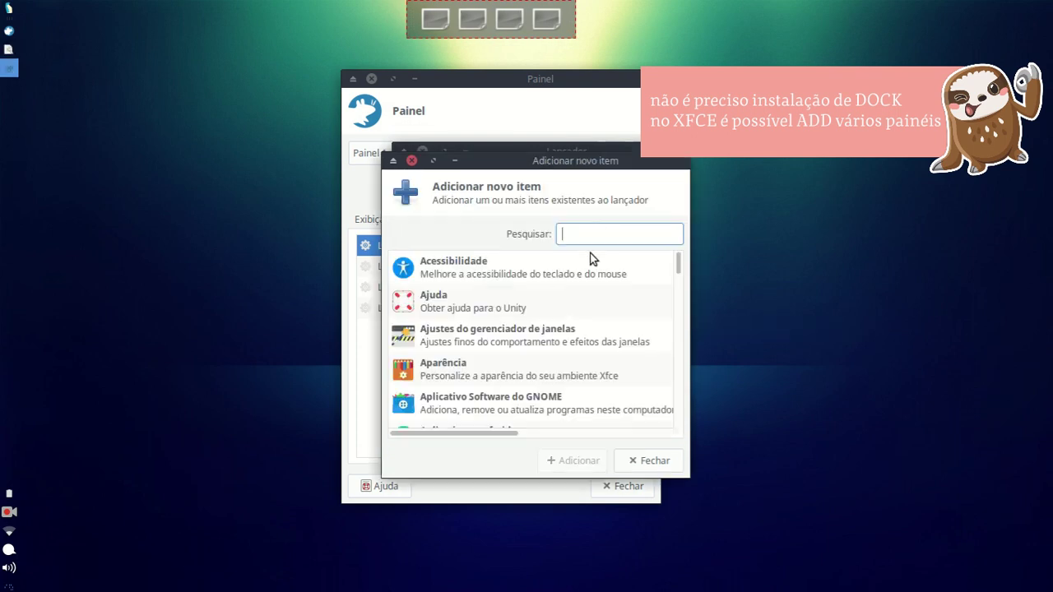
type("blend")
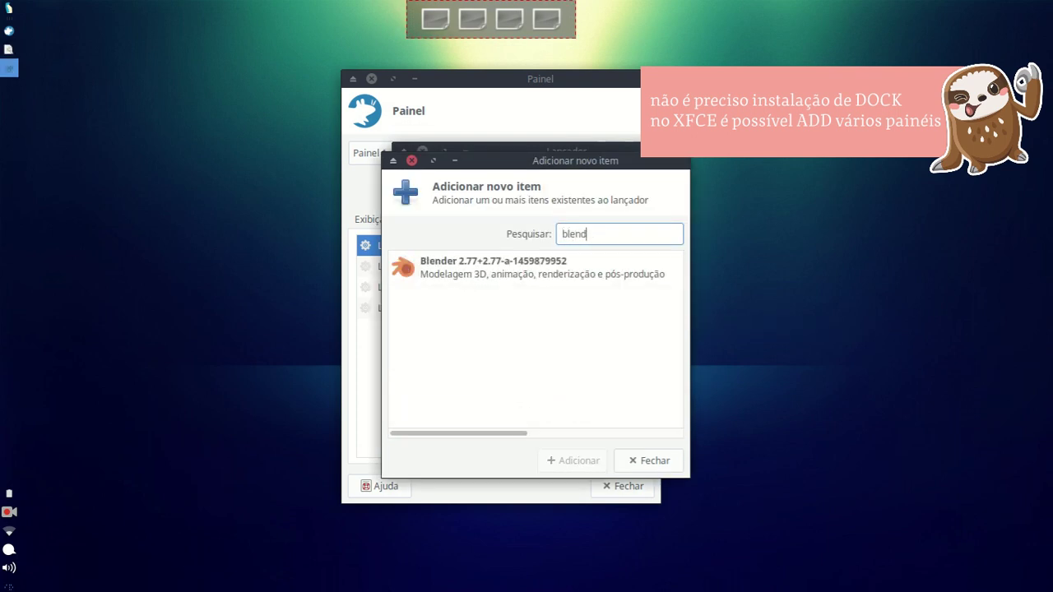
left_click(461, 273)
left_click(565, 461)
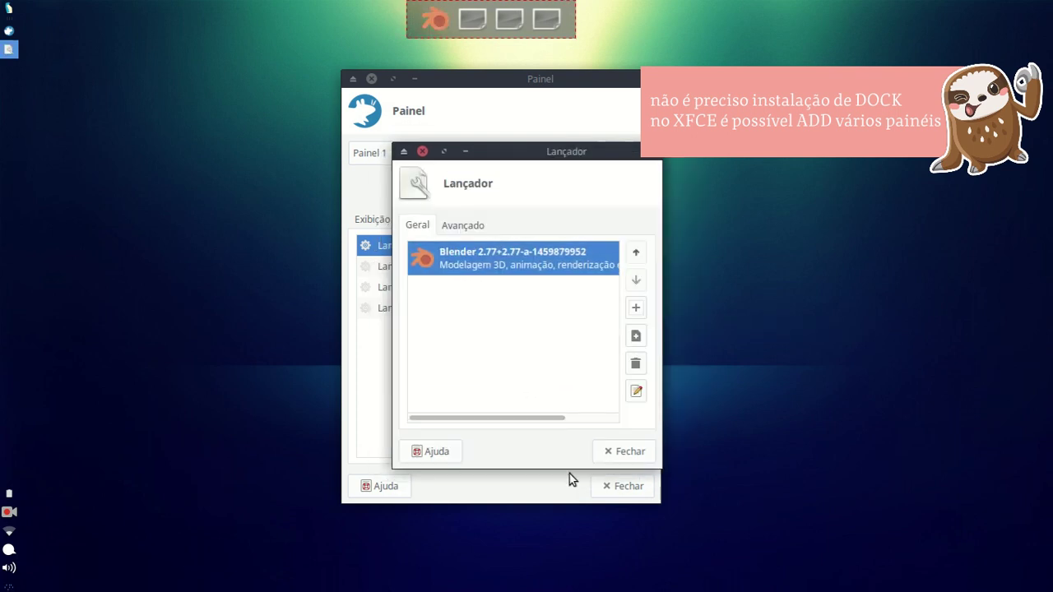
left_click(625, 452)
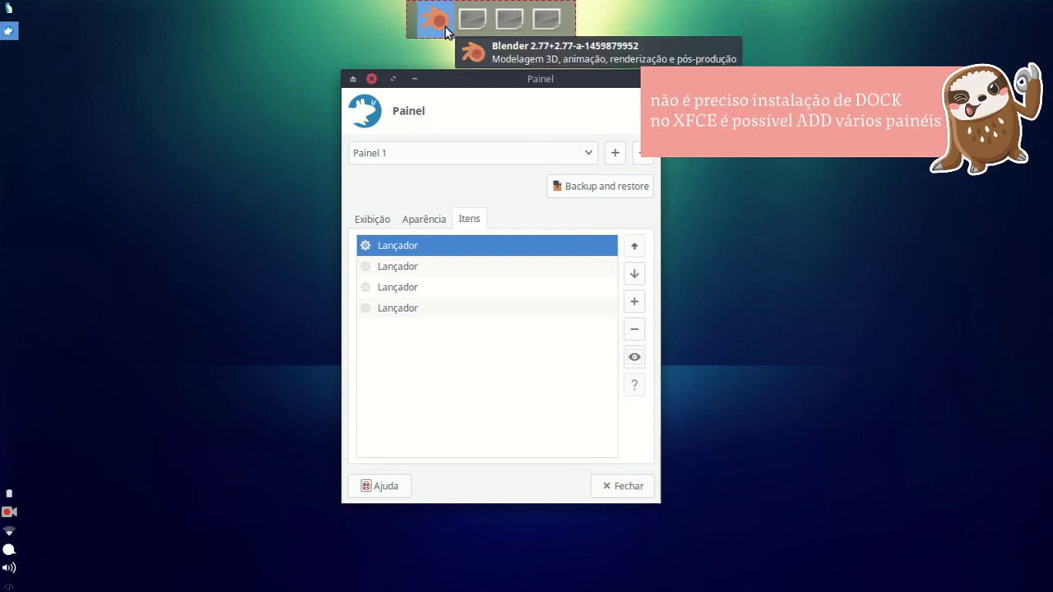
Step: Assign the Inkscape application to the second Lançador of Painel 1 and close its settings
left_click(474, 268)
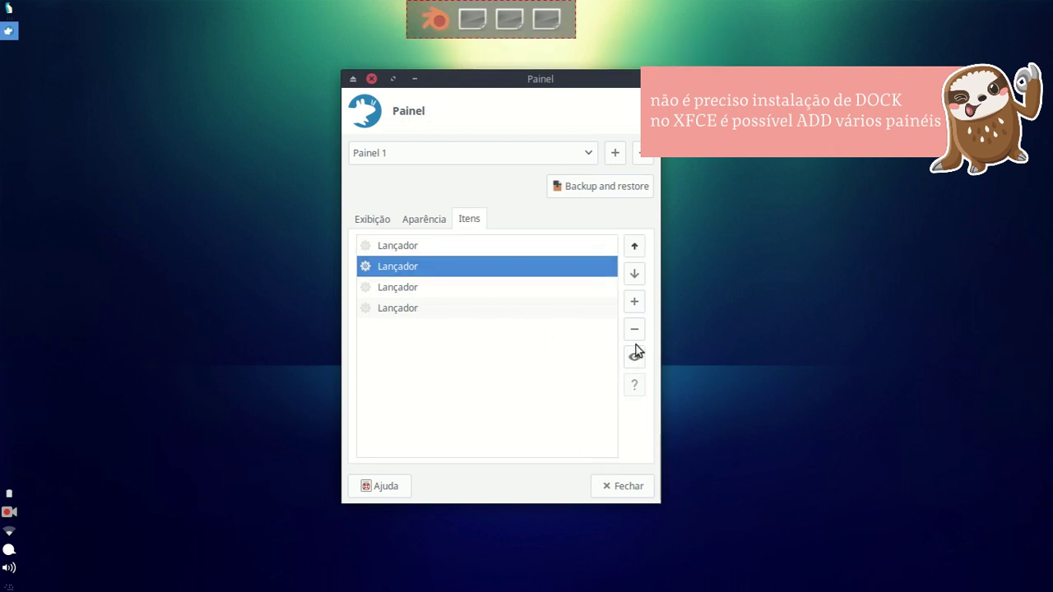
left_click(635, 361)
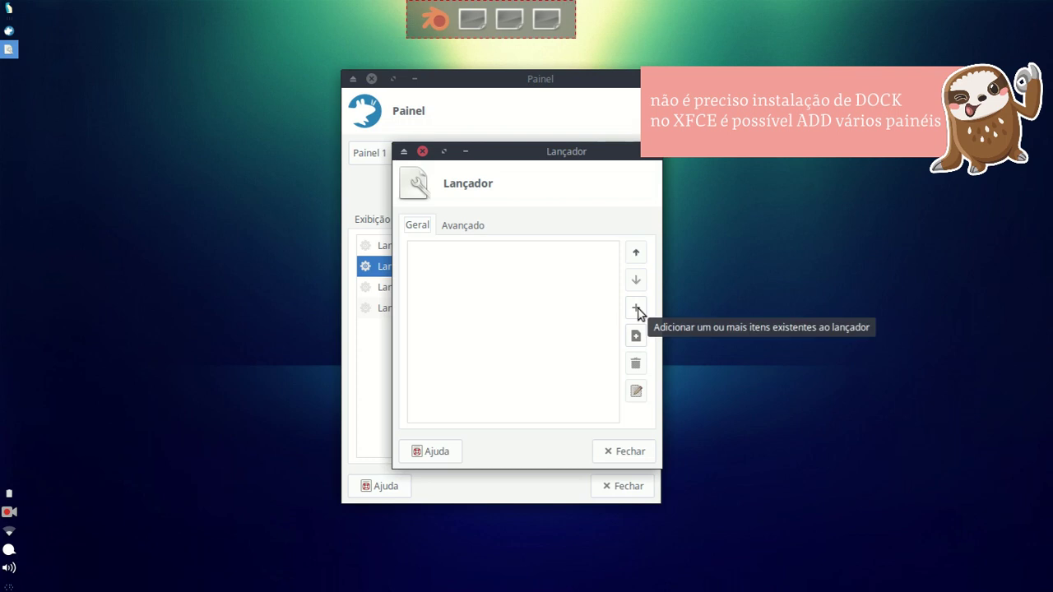
left_click(636, 308)
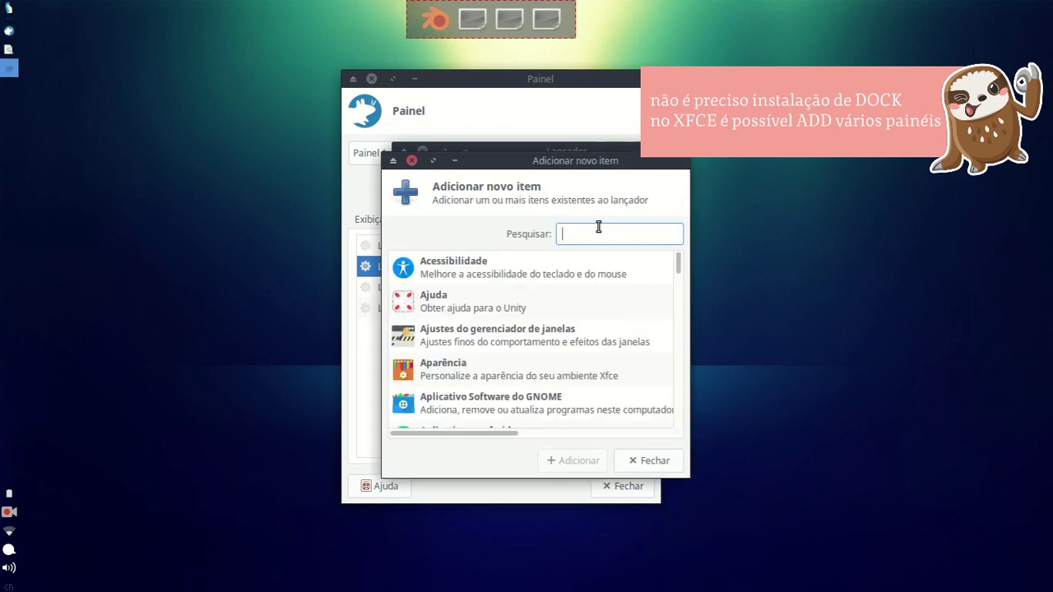
type("ink")
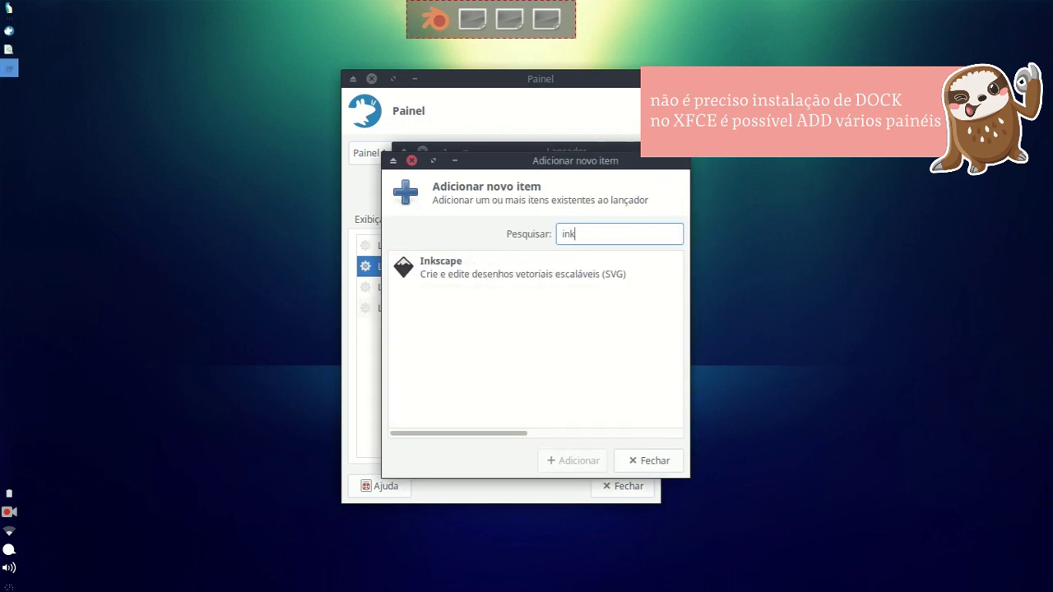
left_click(524, 264)
left_click(569, 461)
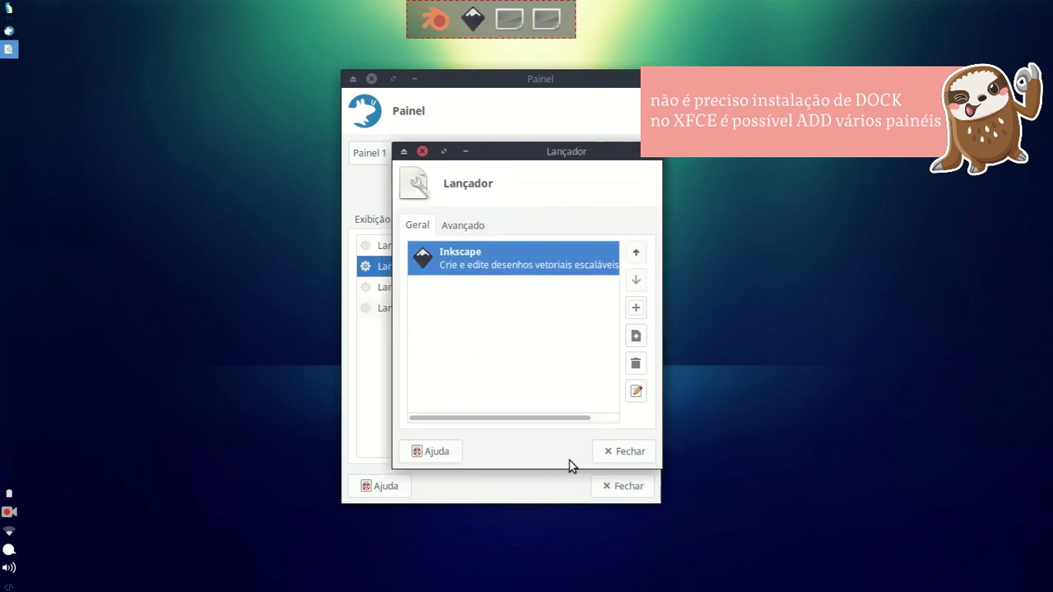
left_click(625, 452)
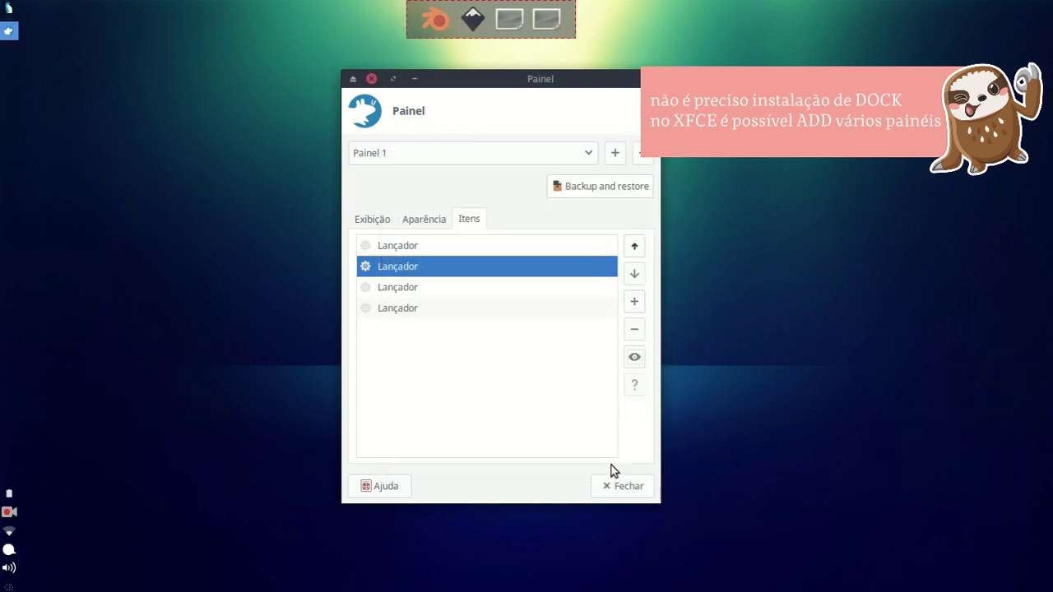
left_click(419, 290)
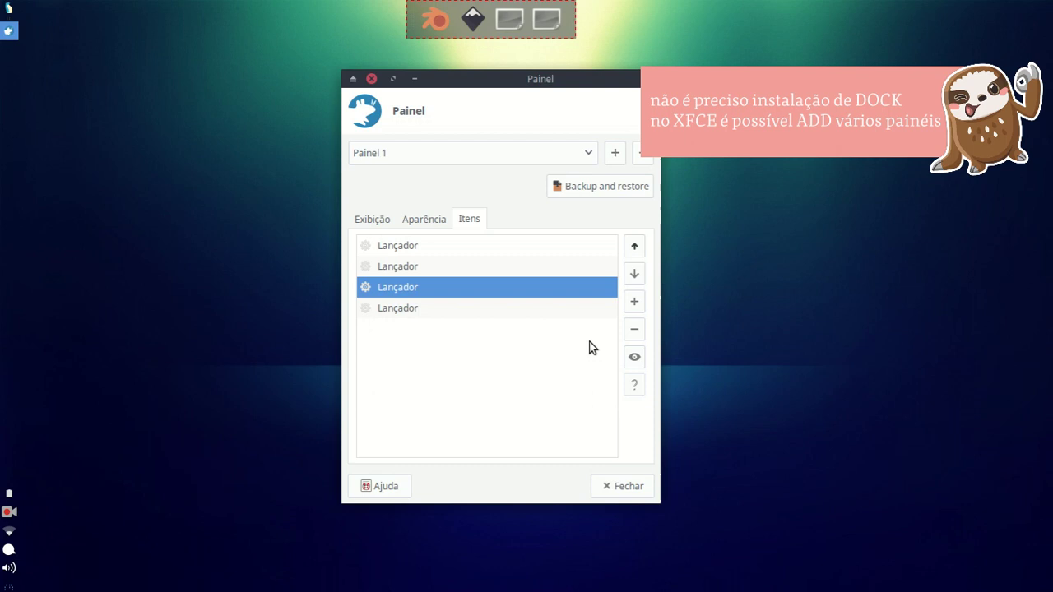
left_click(635, 301)
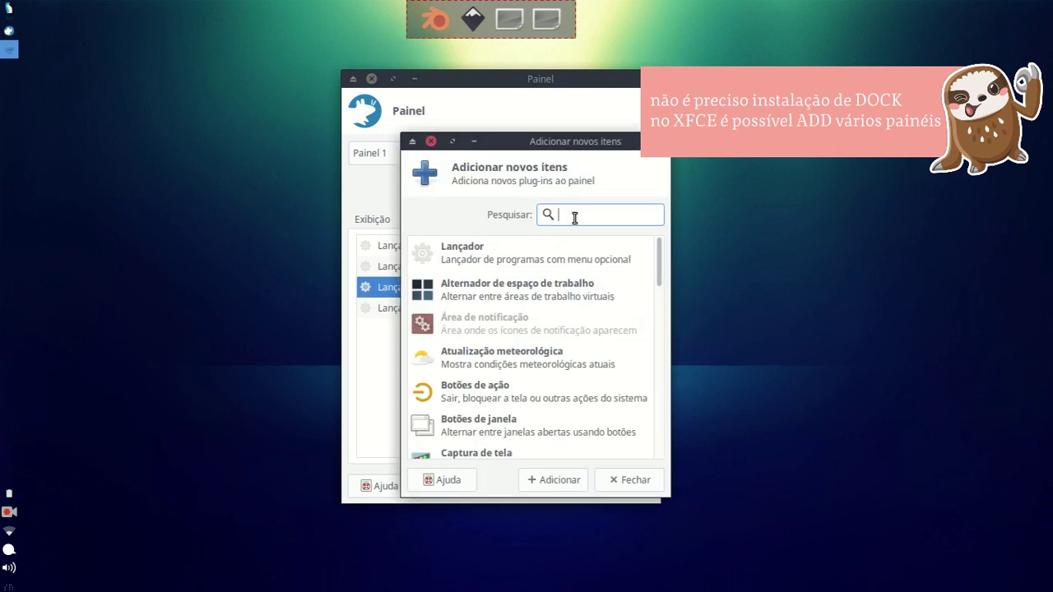
key("Escape")
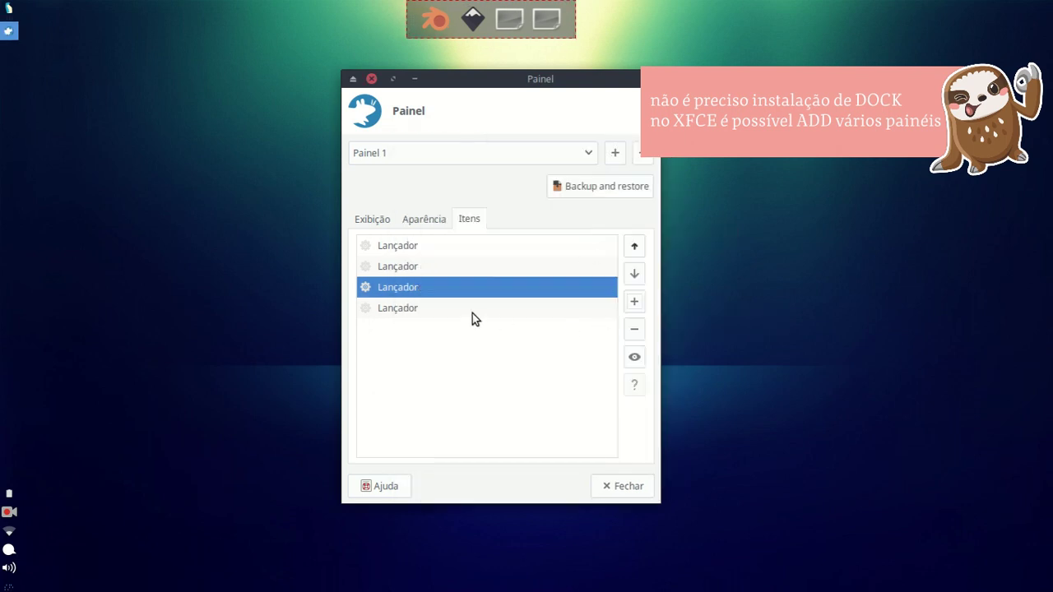
Step: Assign the Corebird application to the third Lançador of Painel 1 and close its settings
left_click(629, 358)
left_click(634, 309)
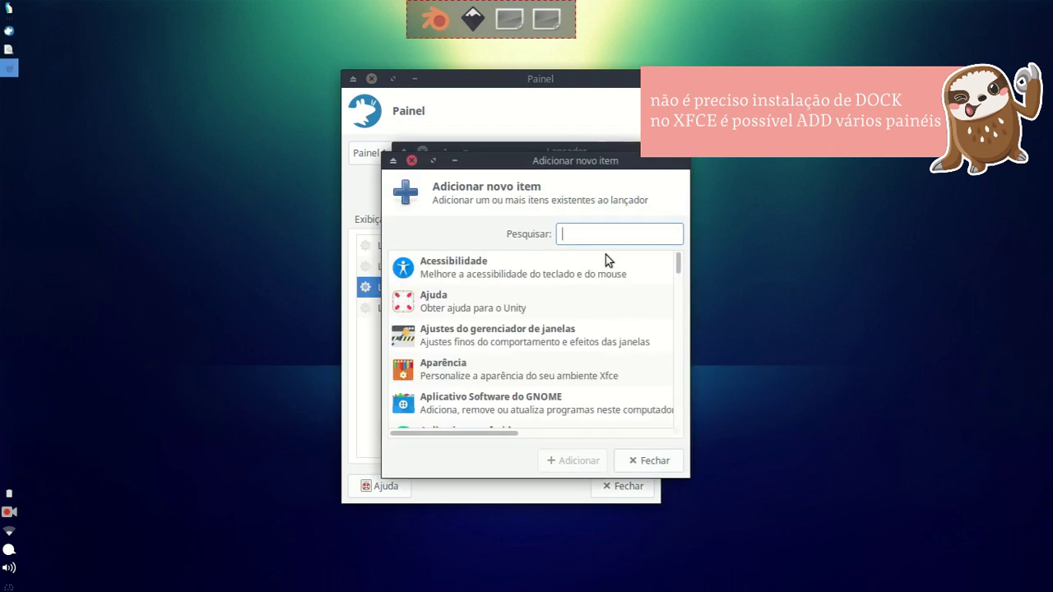
type("core")
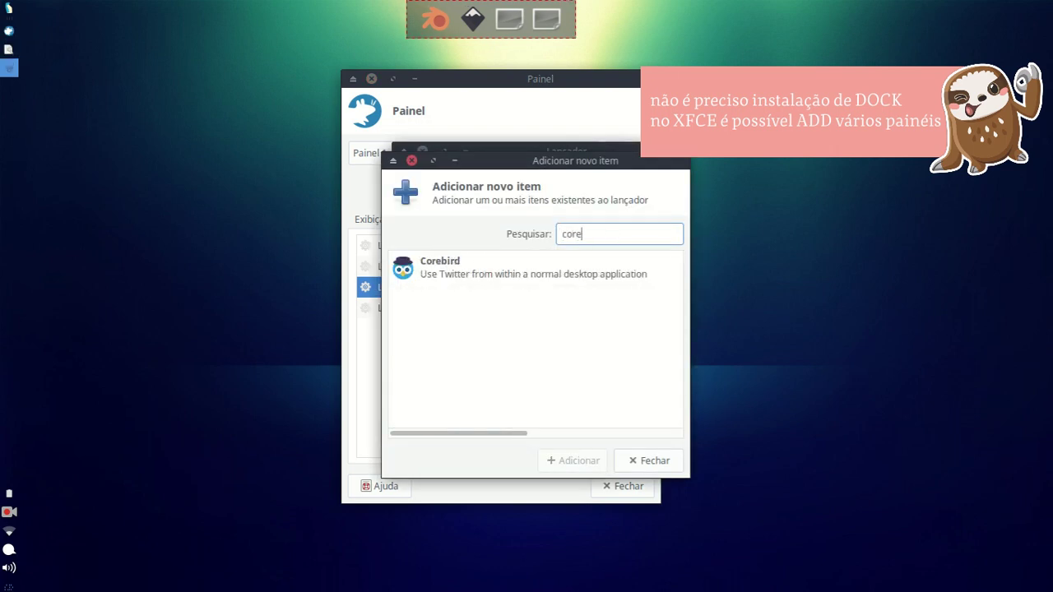
left_click(494, 280)
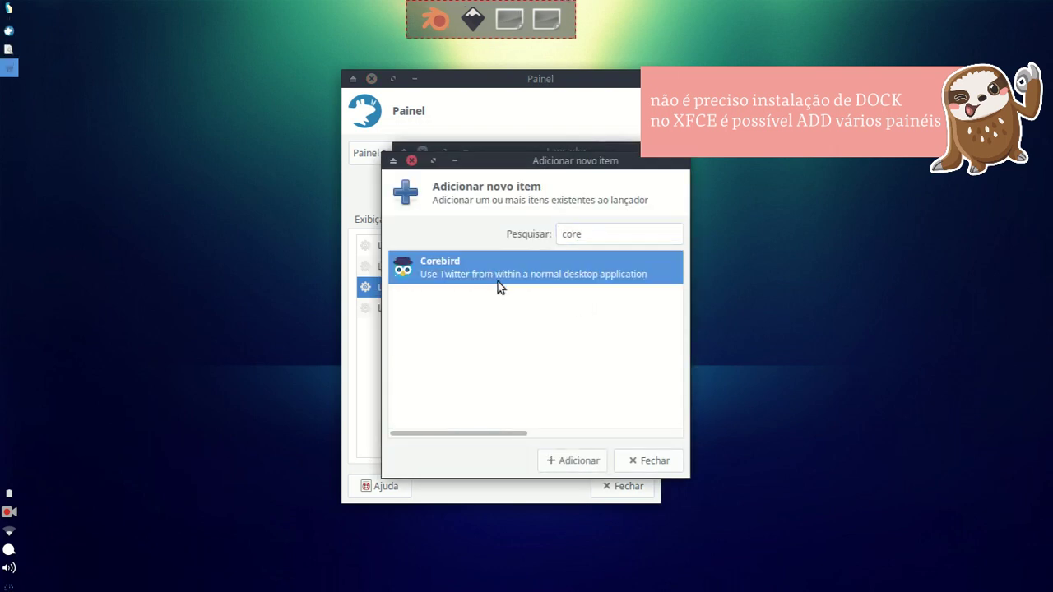
left_click(576, 460)
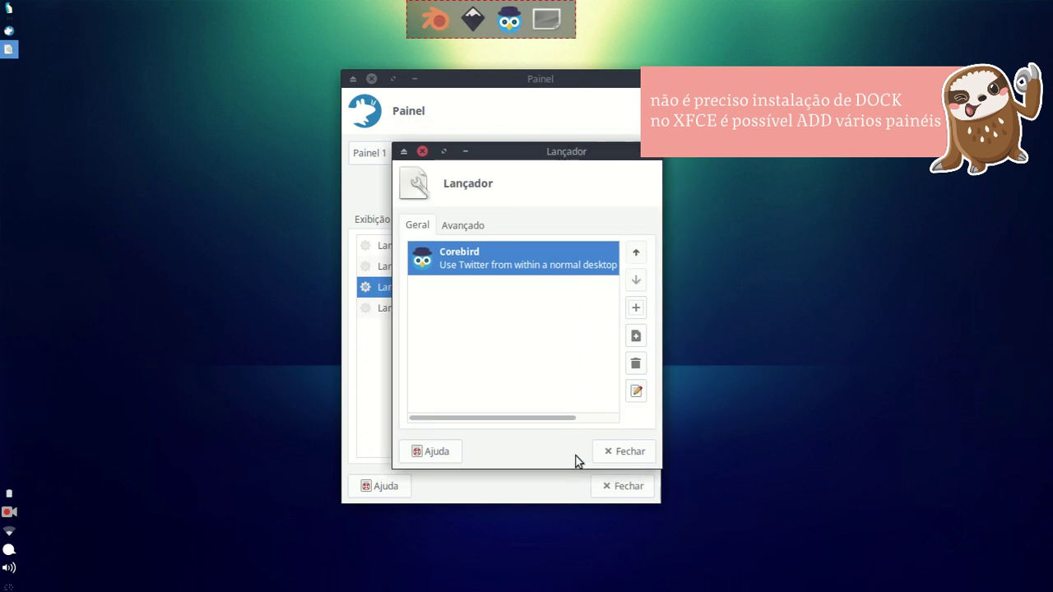
left_click(621, 453)
Step: Assign Aplicativo Software do GNOME to the fourth Lançador of Painel 1 and close its settings
left_click(396, 304)
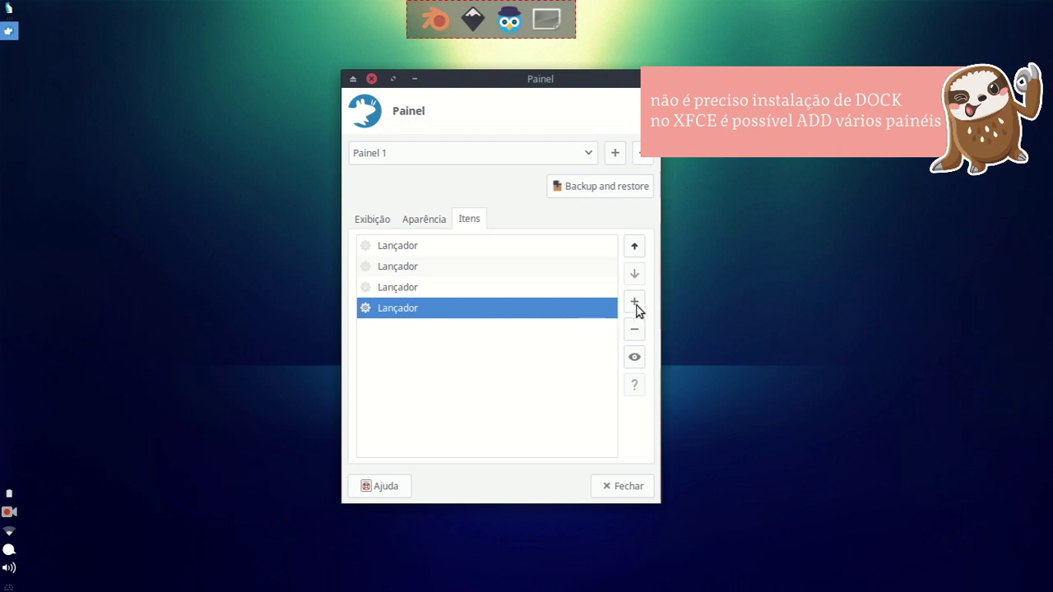
left_click(634, 358)
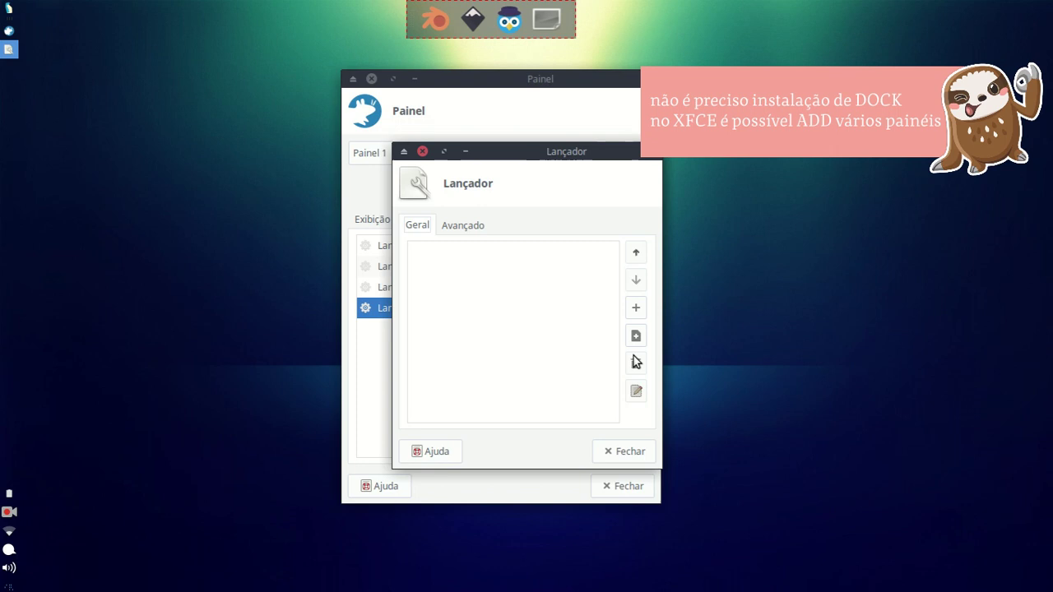
left_click(635, 308)
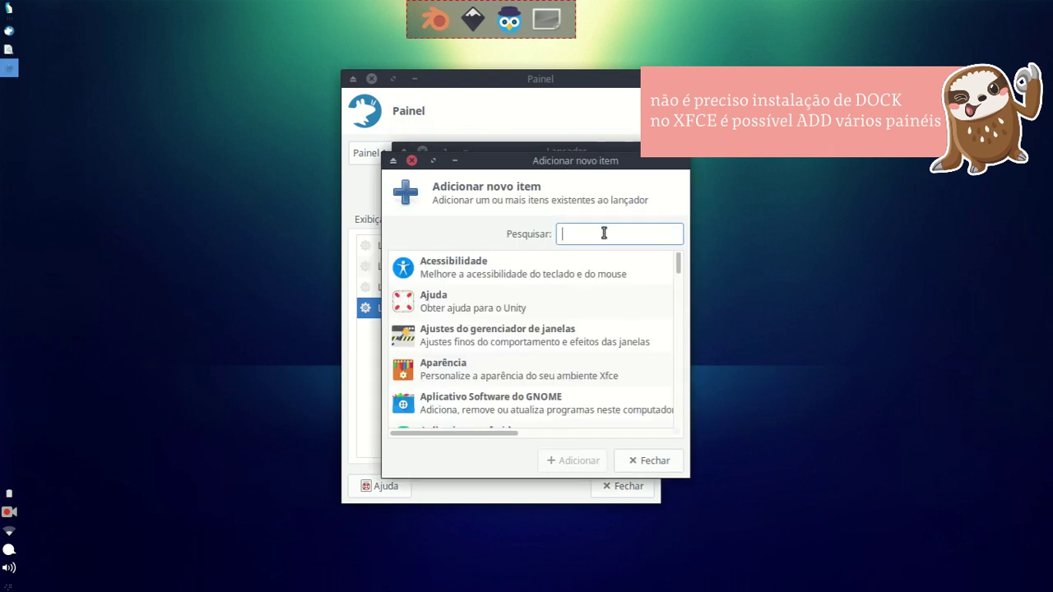
left_click(530, 397)
scroll(531, 399, "down", 2)
scroll(530, 397, "down", 10)
scroll(530, 397, "down", 4)
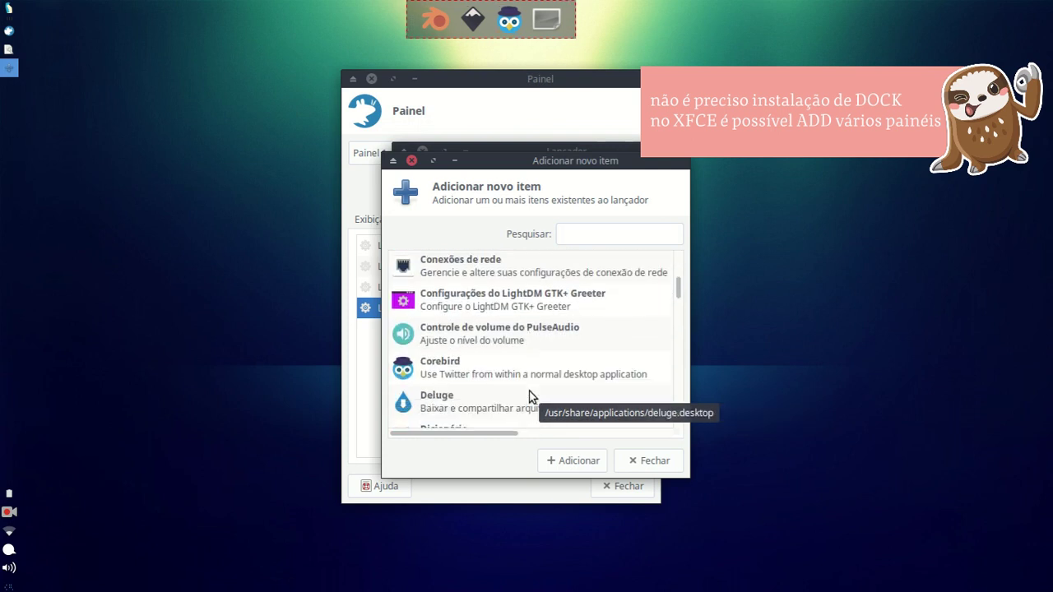
scroll(530, 397, "up", 13)
scroll(530, 397, "up", 4)
left_click(530, 314)
scroll(530, 387, "up", 2)
left_click(584, 461)
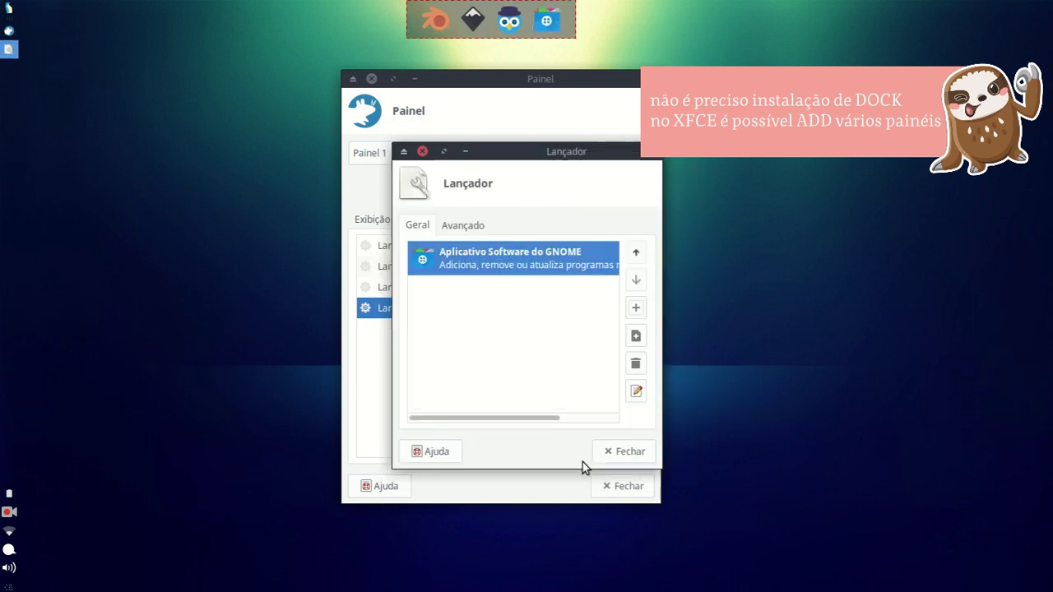
left_click(627, 452)
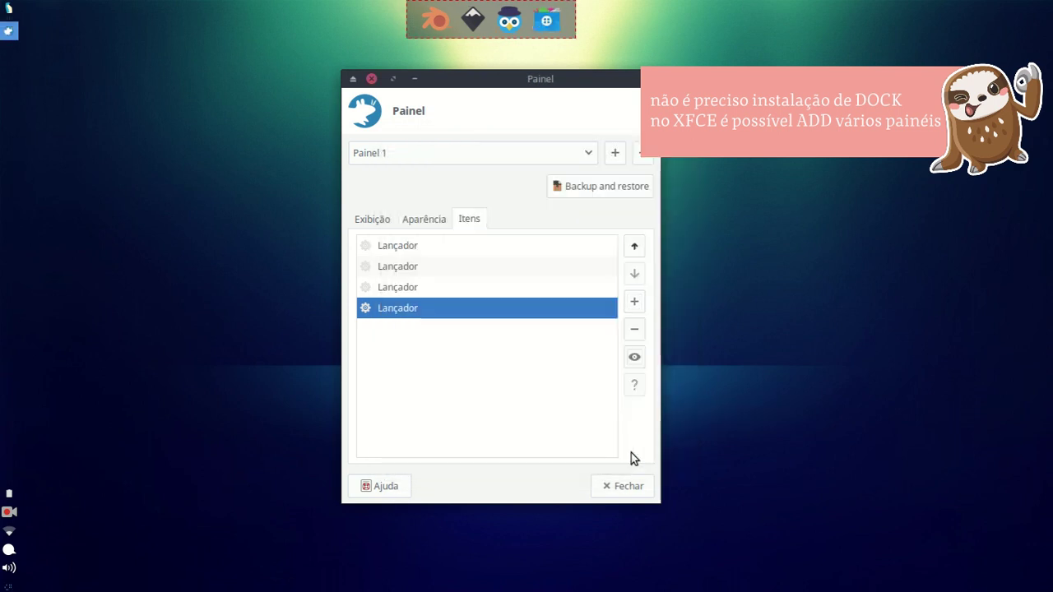
Step: Set the row size (Tamanho da linha) of Painel 1 to 48 pixels
left_click(379, 224)
mouse_move(532, 386)
left_mouse_down()
mouse_move(591, 390)
mouse_move(534, 400)
left_mouse_up()
key("Left")
key("Left")
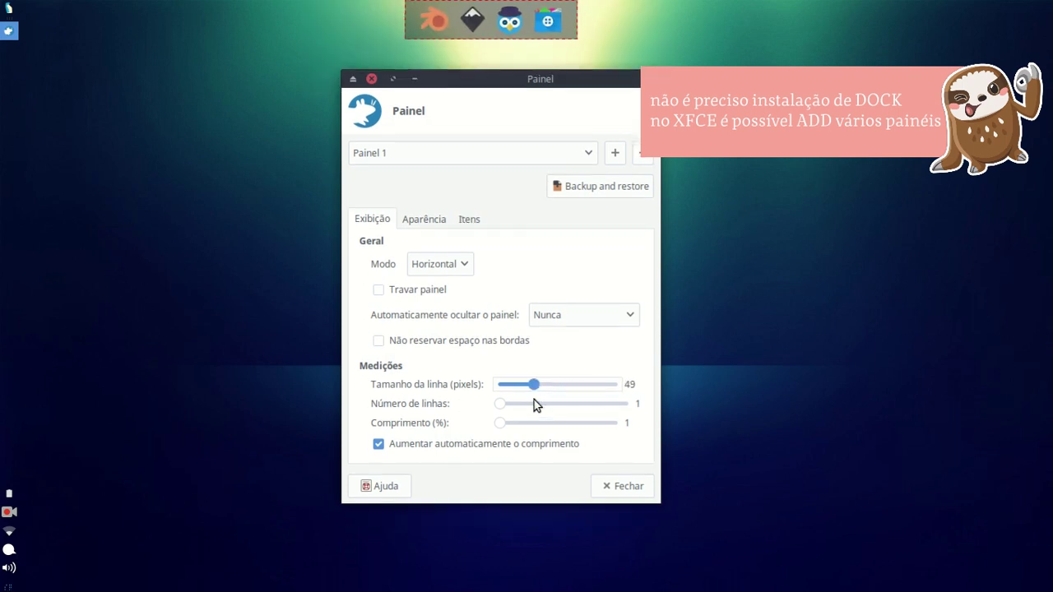
Step: Switch Painel 1 to Vertical mode and move it away from the screen's upper edge to beside the settings dialog
left_click(454, 265)
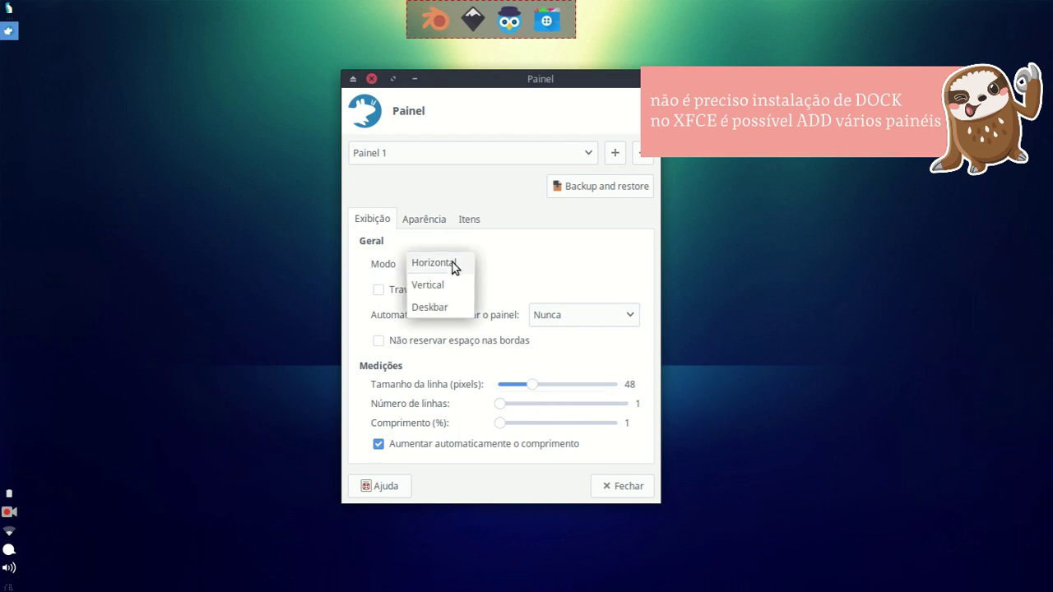
left_click(447, 284)
left_click_drag(494, 8, 709, 122)
left_click(436, 265)
left_click(433, 286)
left_click(438, 264)
left_click(440, 240)
left_click(445, 262)
left_click(443, 262)
Step: Toggle Travar painel on and off again for Painel 1, and move the unlocked panel to the desktop's lower-right corner
left_click(427, 291)
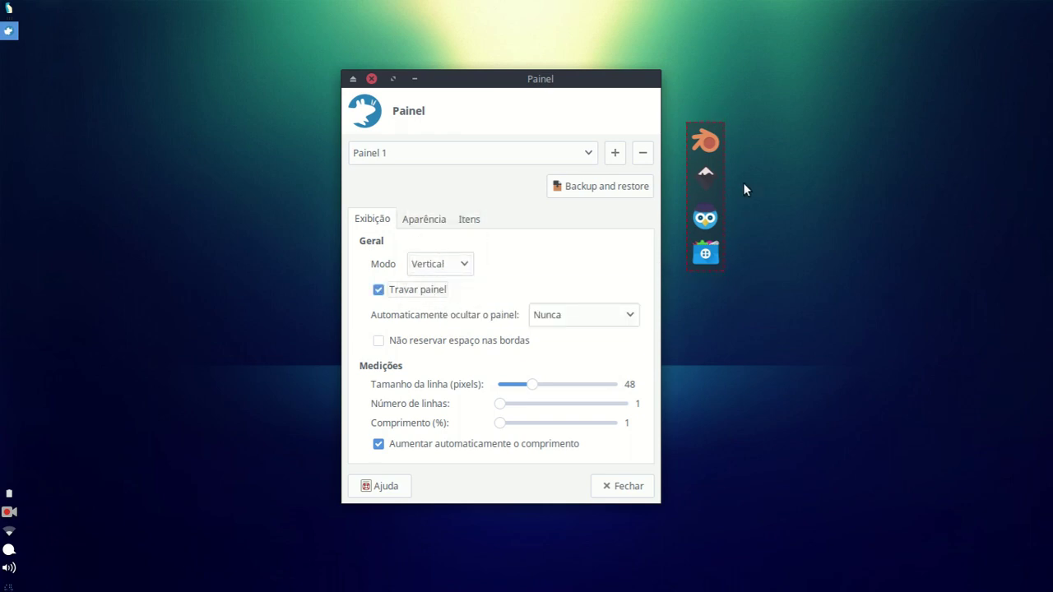
left_click(425, 289)
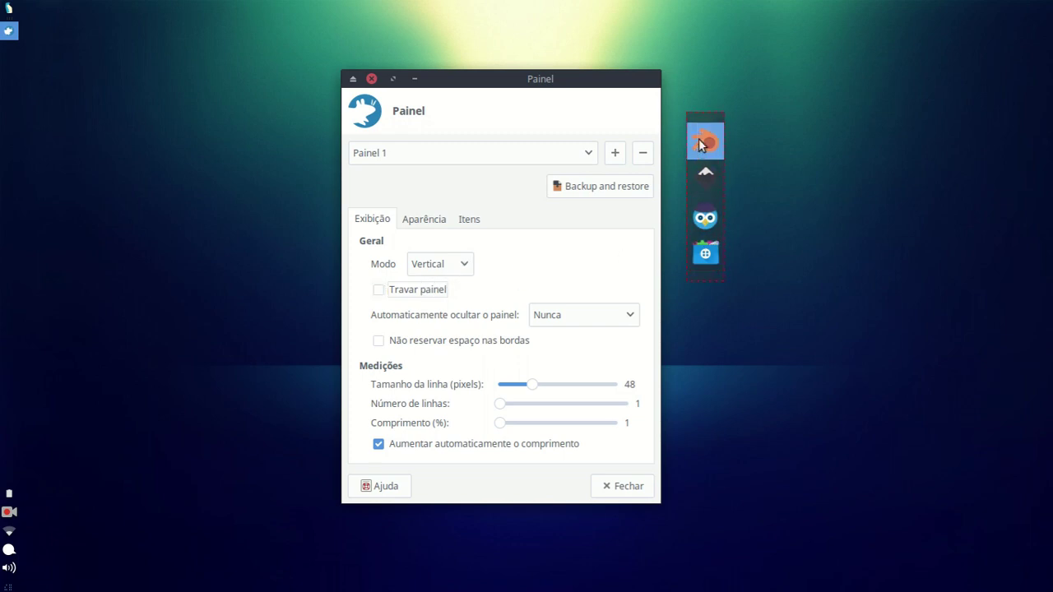
left_click_drag(708, 113, 1014, 426)
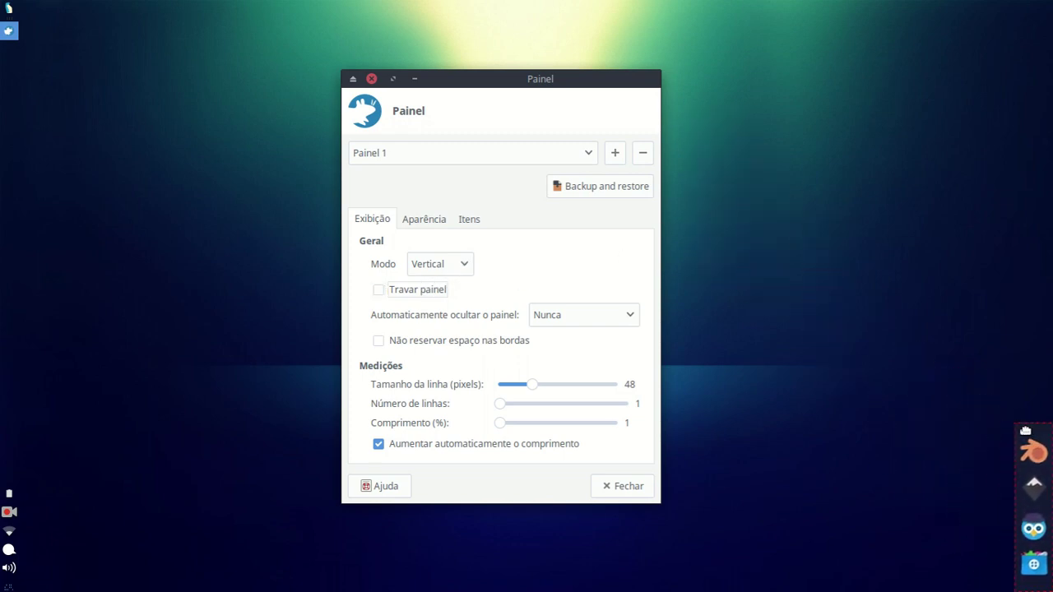
Step: Set the background Alfa of Painel 1 to 0 and close the panel settings
left_click_drag(536, 80, 710, 150)
left_click_drag(626, 10, 615, 2)
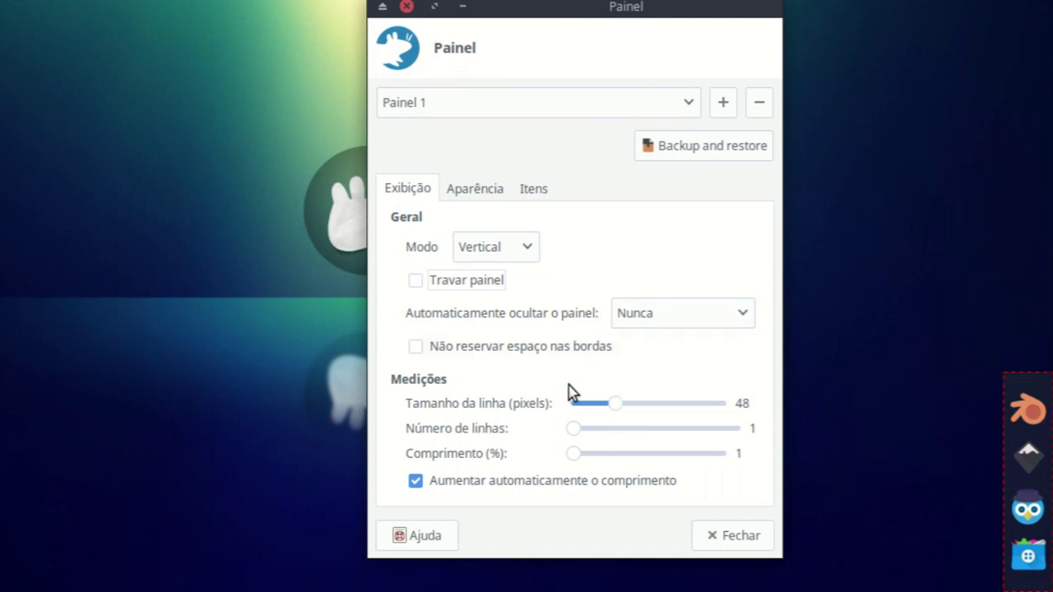
left_click(480, 194)
left_click_drag(592, 280, 421, 280)
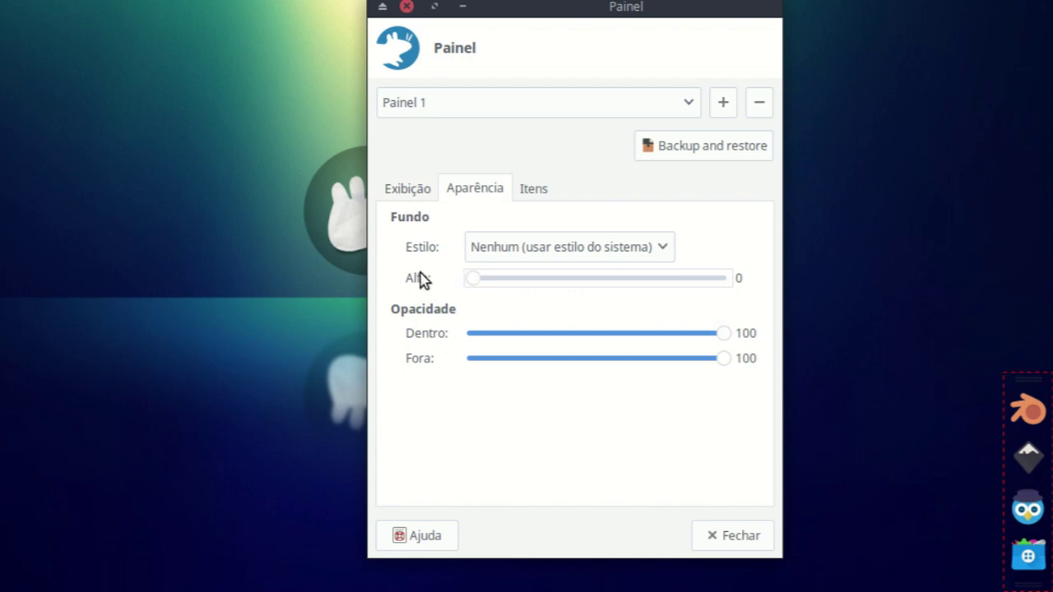
left_click(745, 535)
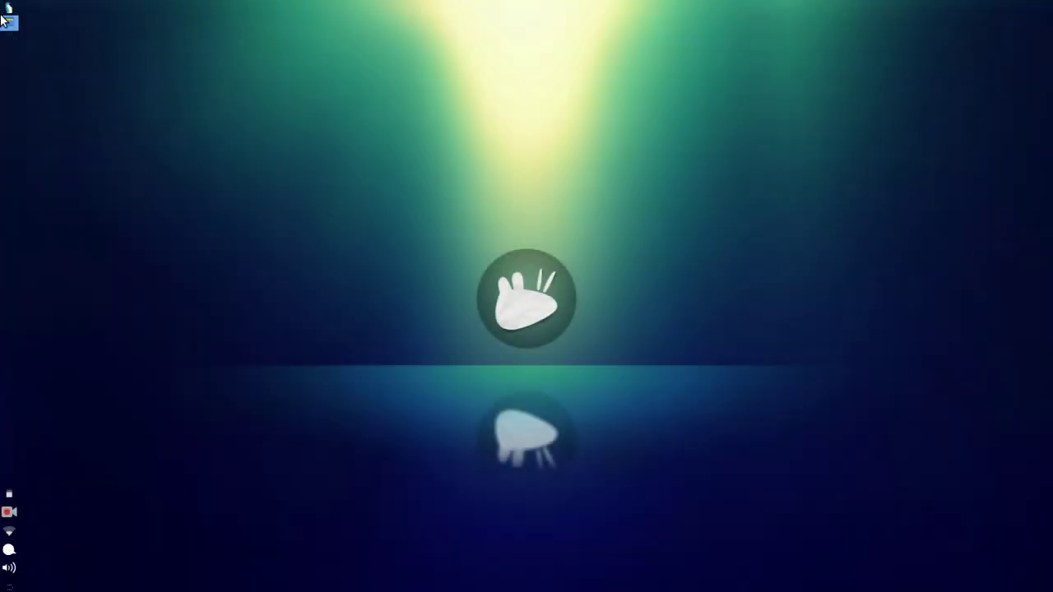
Step: Open a terminal window and bring up its preferences dialog
left_click(2, 18)
left_click(186, 110)
left_click_drag(142, 10, 266, 98)
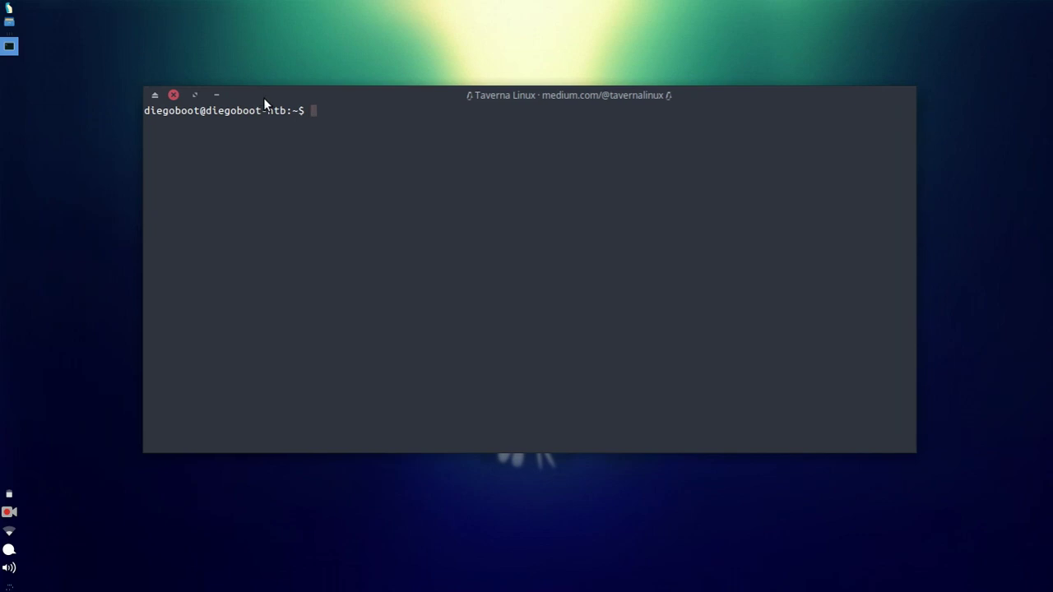
right_click(468, 240)
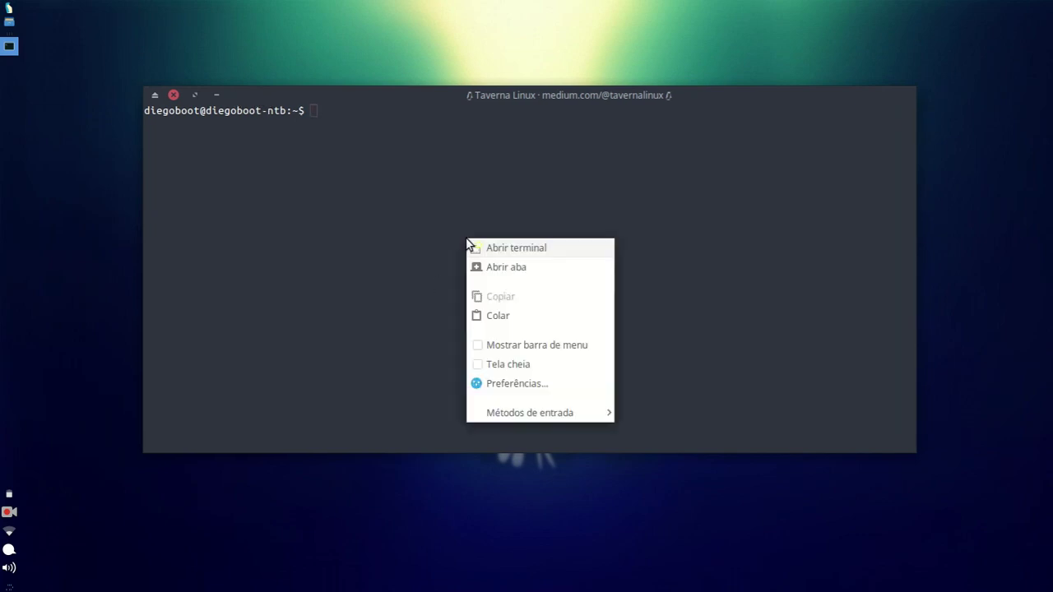
left_click(496, 387)
left_click_drag(425, 65, 426, 113)
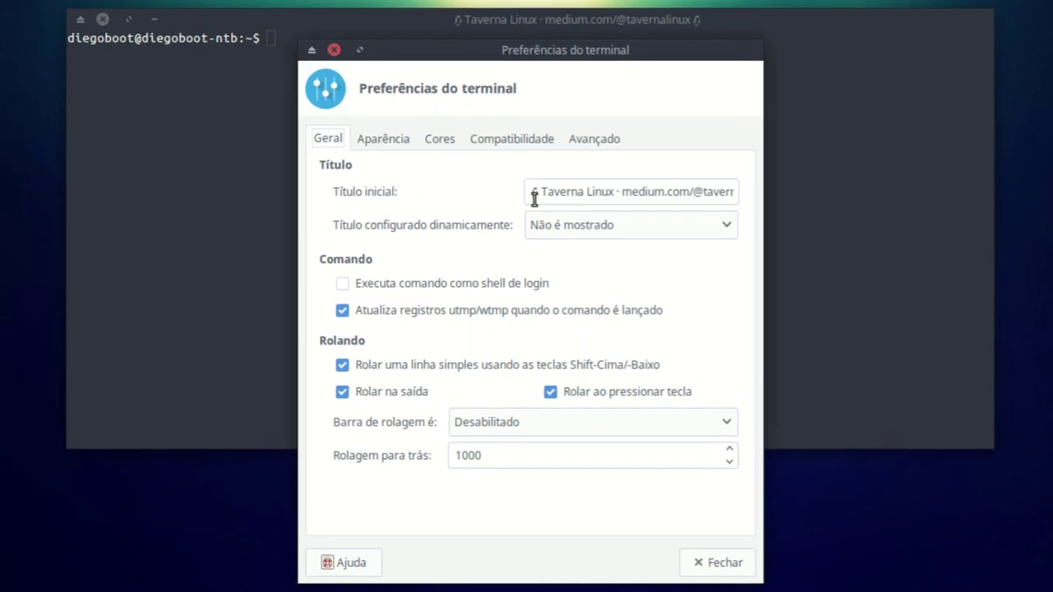
Step: Clear the terminal's Título inicial and set the dynamically configured title to Vai antes do título inicial
left_click_drag(534, 197, 537, 196)
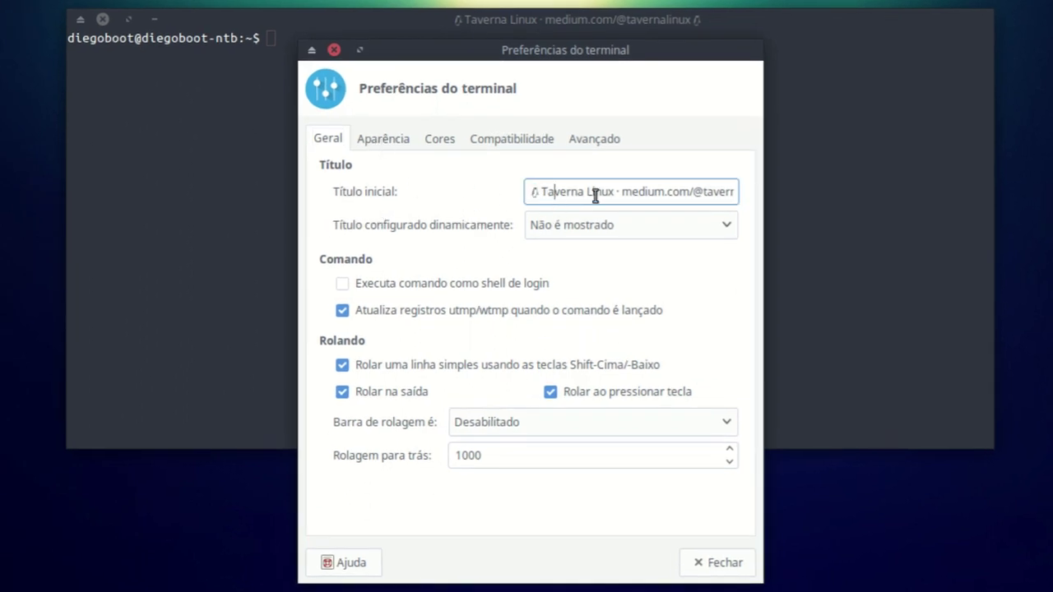
left_click_drag(632, 193, 750, 196)
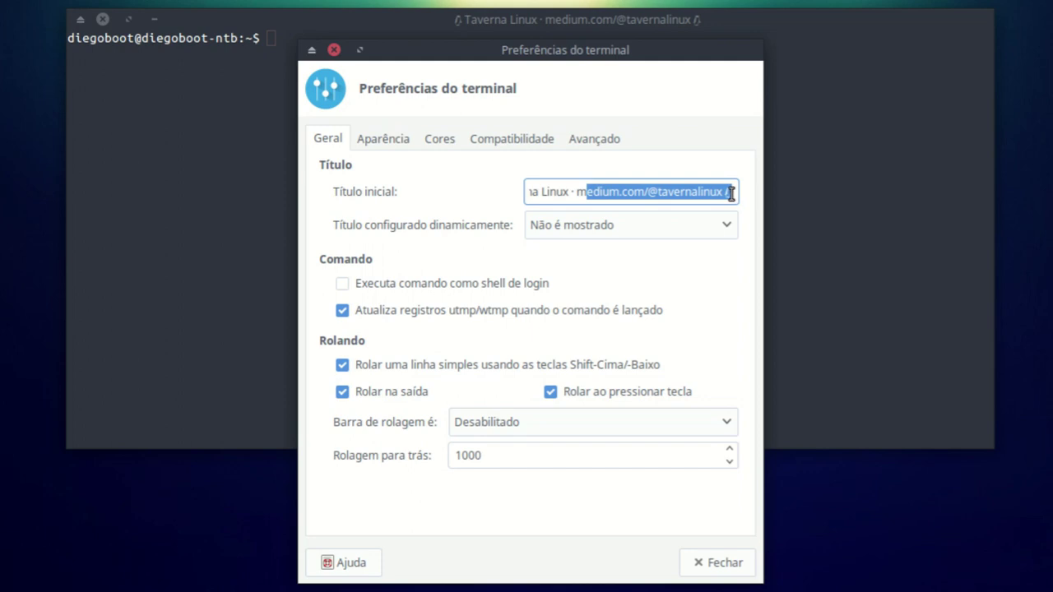
left_click(665, 195)
key("BackSpace")
key("BackSpace")
key("BackSpace")
key("BackSpace")
key("BackSpace")
key("BackSpace")
key("BackSpace")
key("BackSpace")
key("BackSpace")
key("BackSpace")
key("BackSpace")
key("BackSpace")
key("BackSpace")
key("BackSpace")
key("BackSpace")
key("BackSpace")
key("BackSpace")
key("BackSpace")
key("BackSpace")
key("BackSpace")
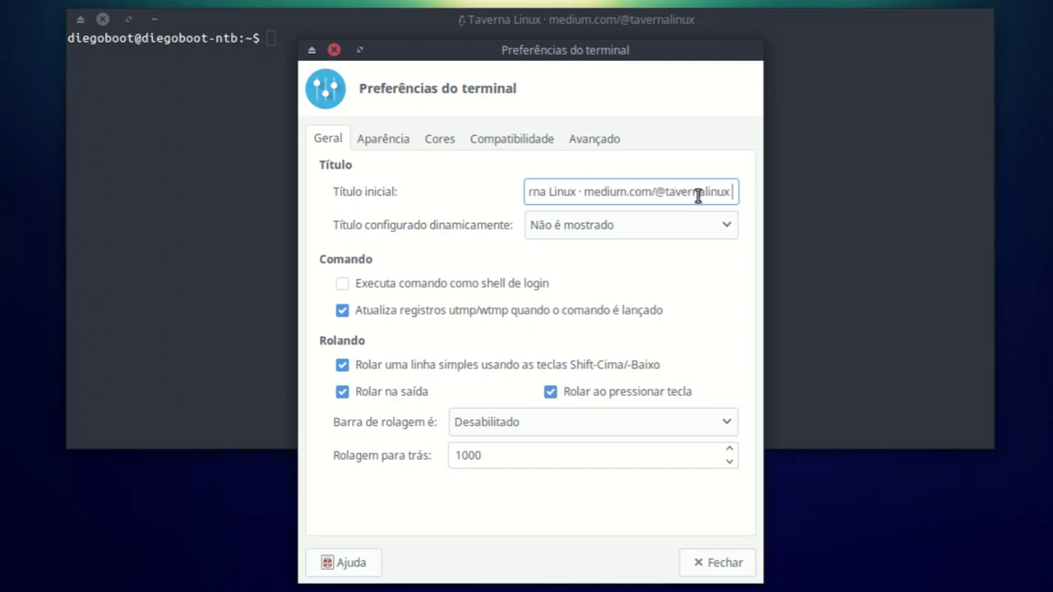
key("BackSpace")
key("BackSpace")
key("BackSpace")
key("BackSpace")
key("BackSpace")
key("BackSpace")
key("BackSpace")
key("BackSpace")
key("BackSpace")
key("BackSpace")
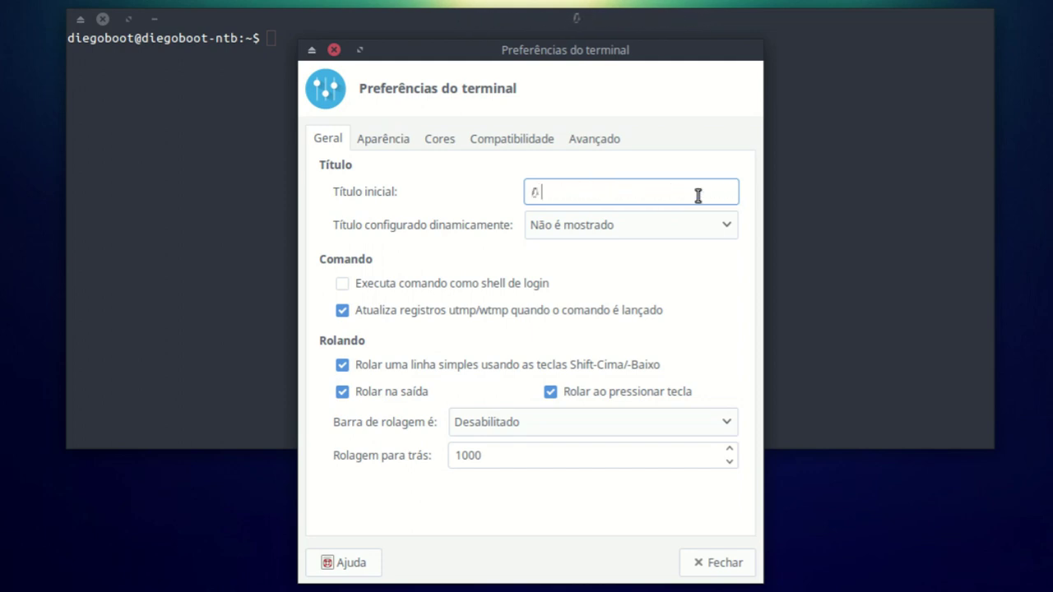
left_click(617, 223)
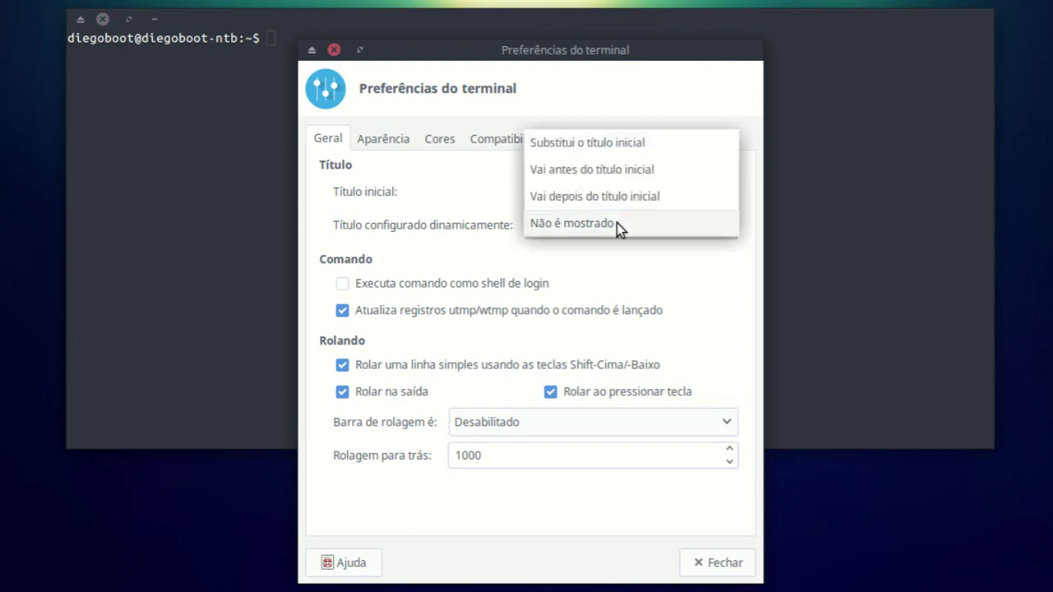
left_click(592, 170)
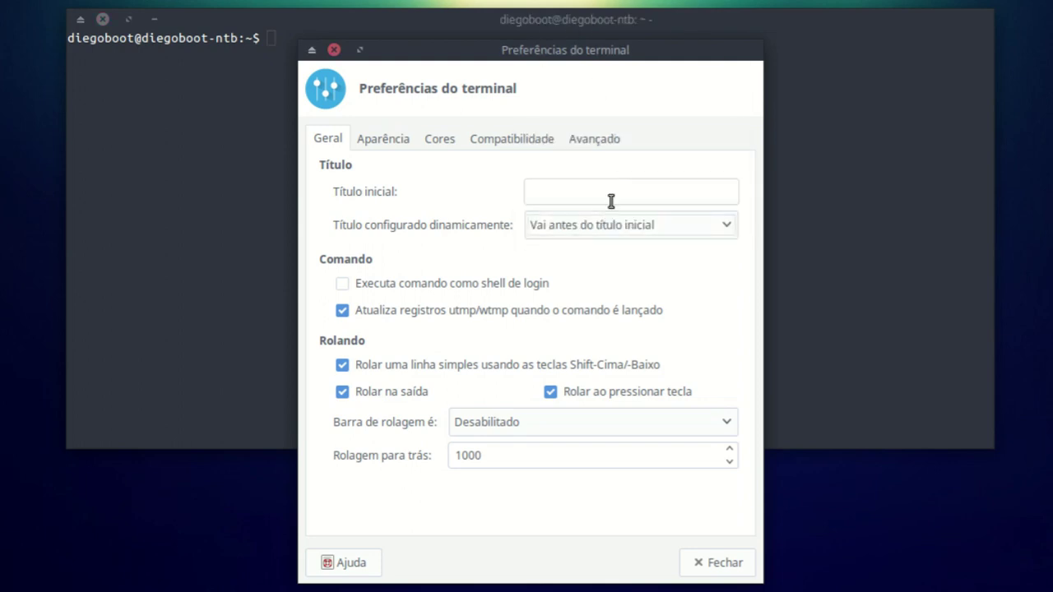
left_click(597, 183)
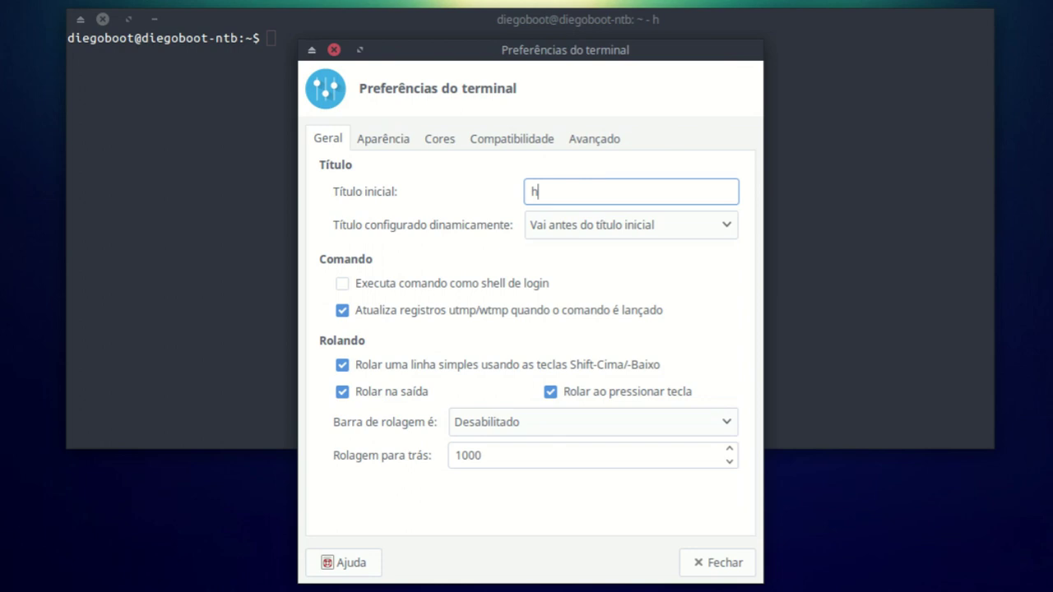
type("&")
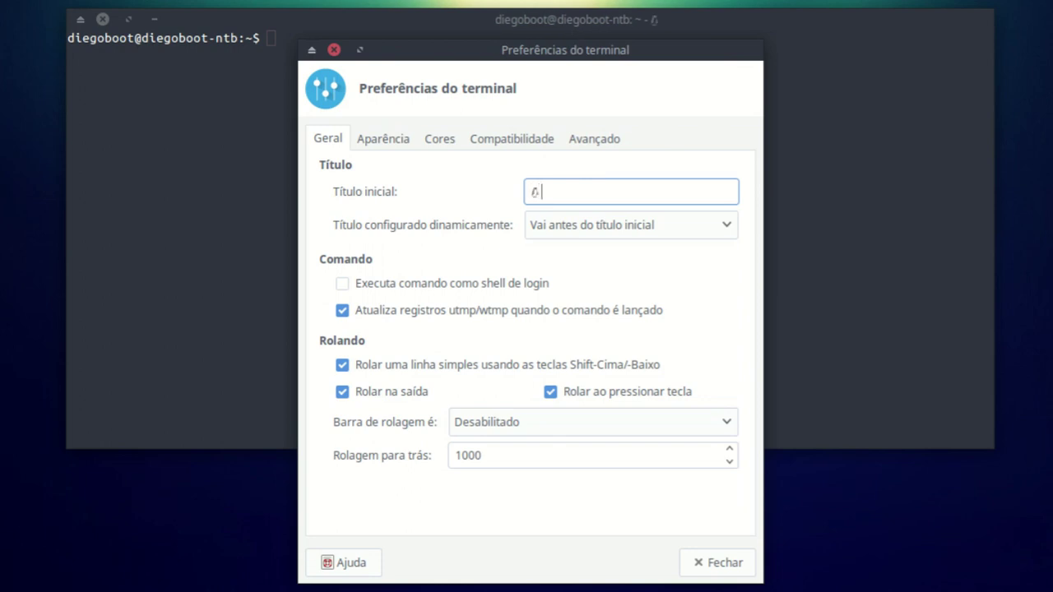
type(" Taver")
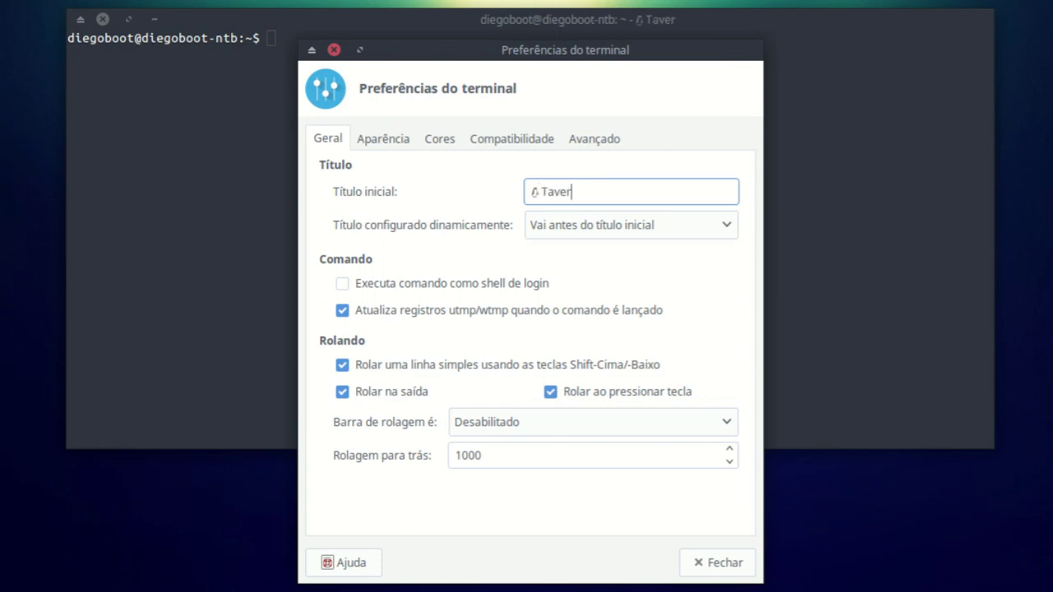
type("na Linux · medium.com/@tavernalinuc")
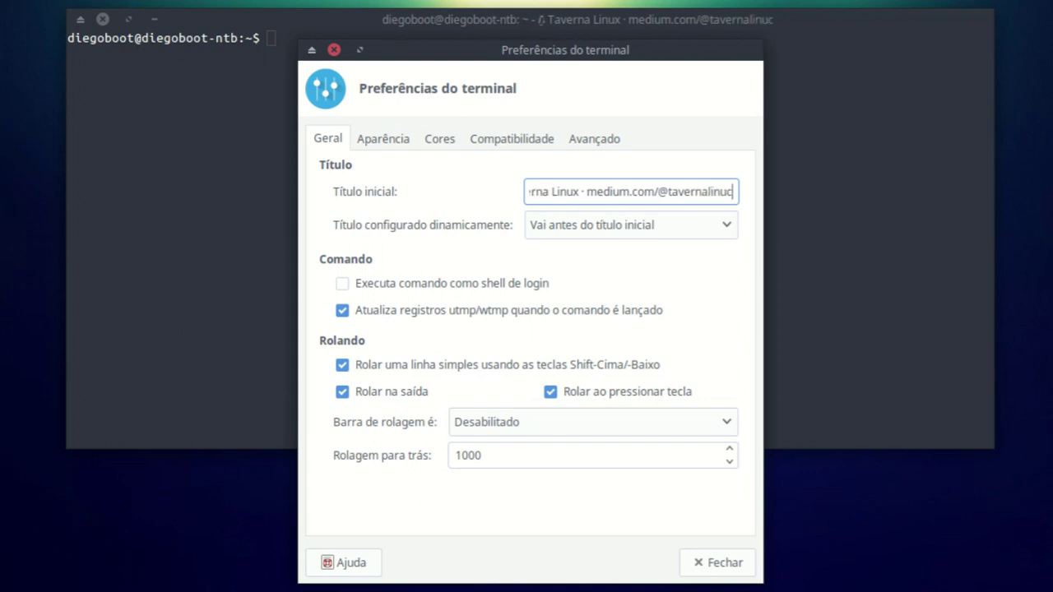
type(" 🐧")
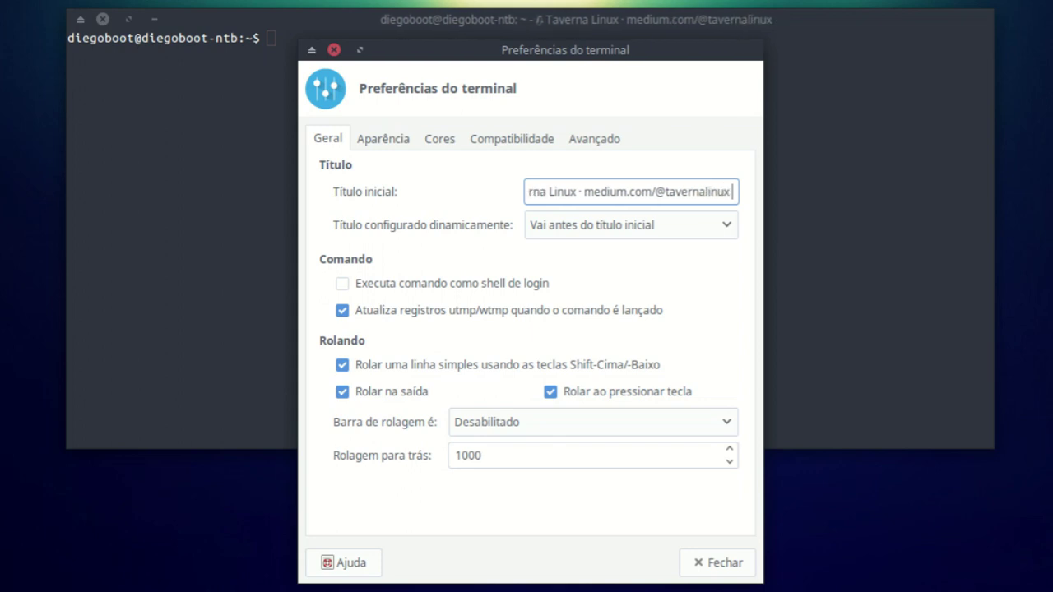
left_click(562, 25)
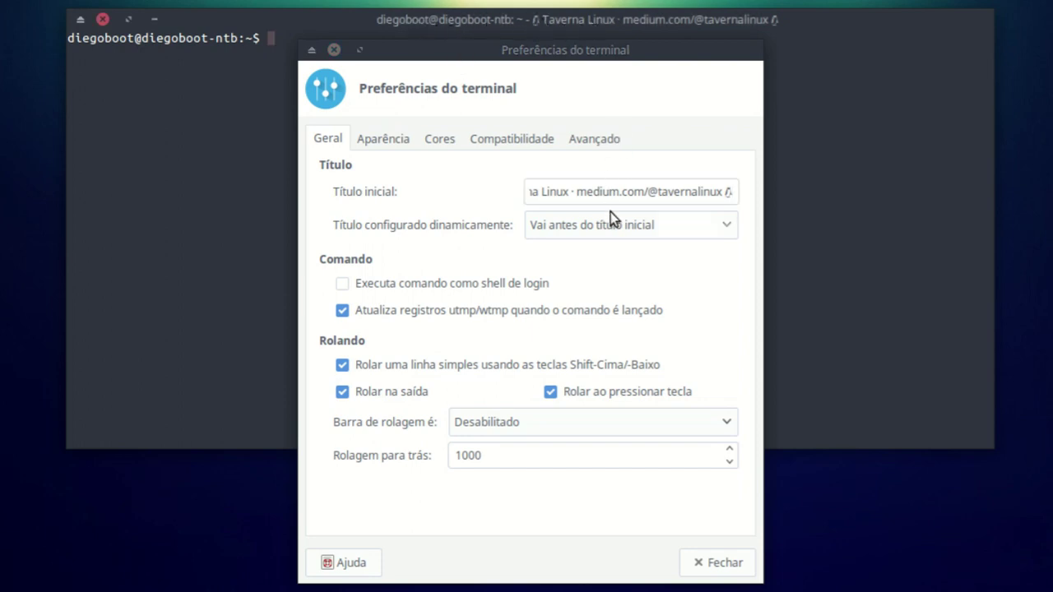
Step: Try Vai depois do título inicial for the dynamically configured title, and set it back to Não é mostrado
left_click(635, 223)
left_click(632, 245)
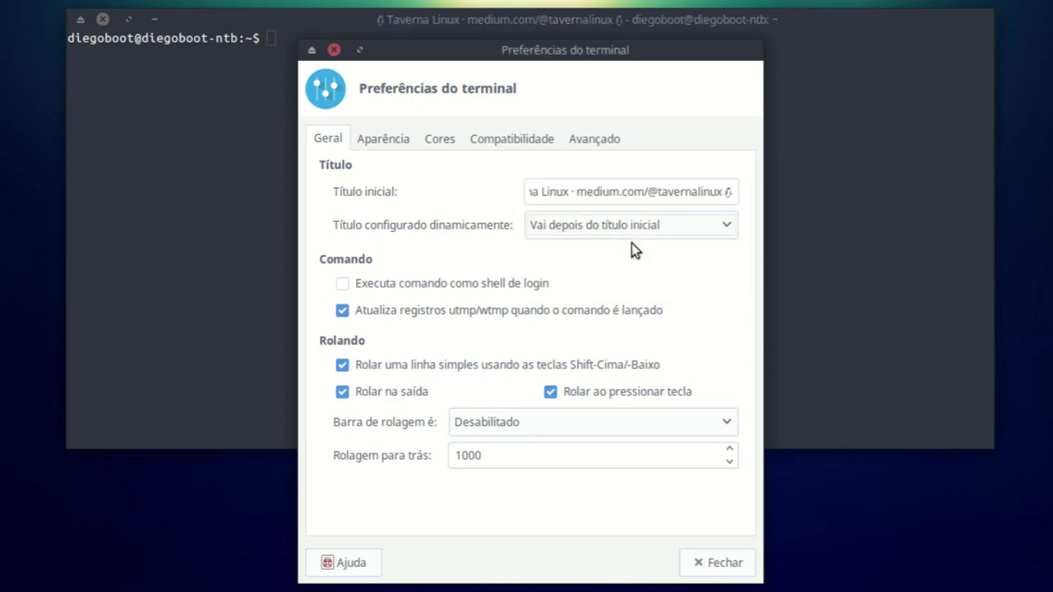
left_click(580, 225)
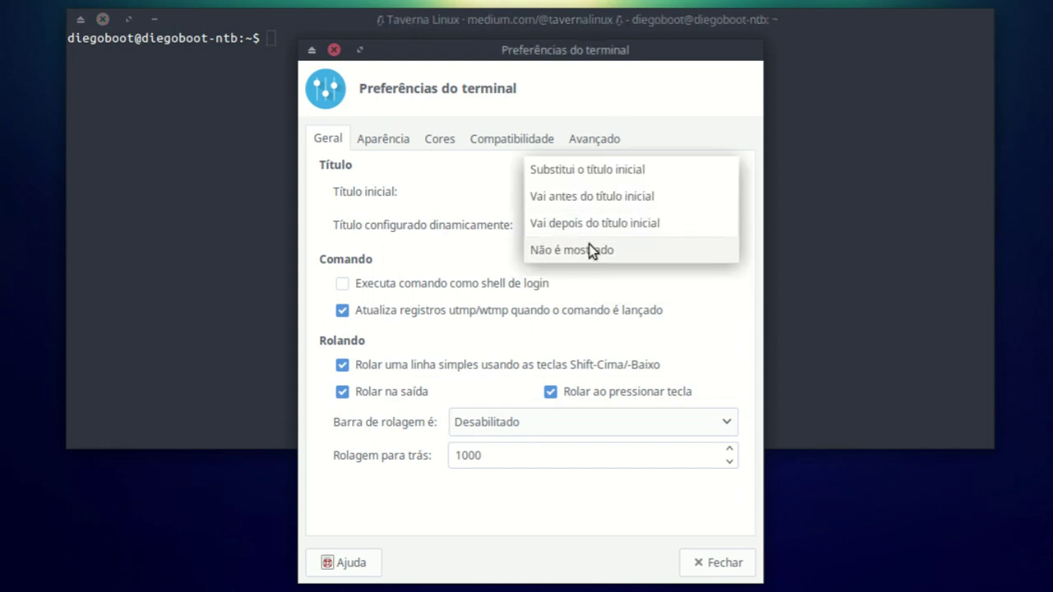
left_click(590, 247)
left_click(565, 18)
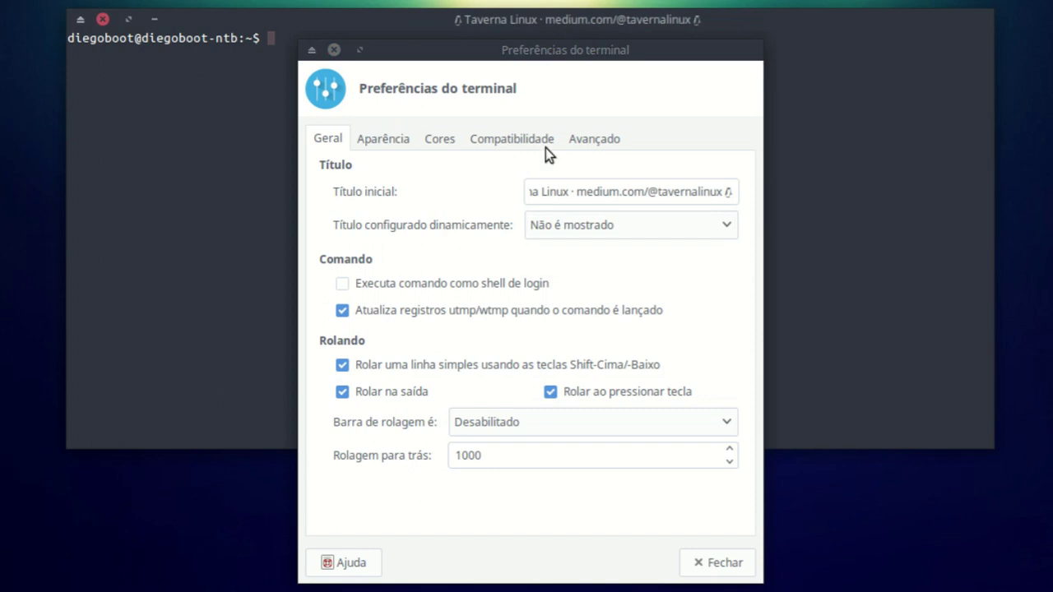